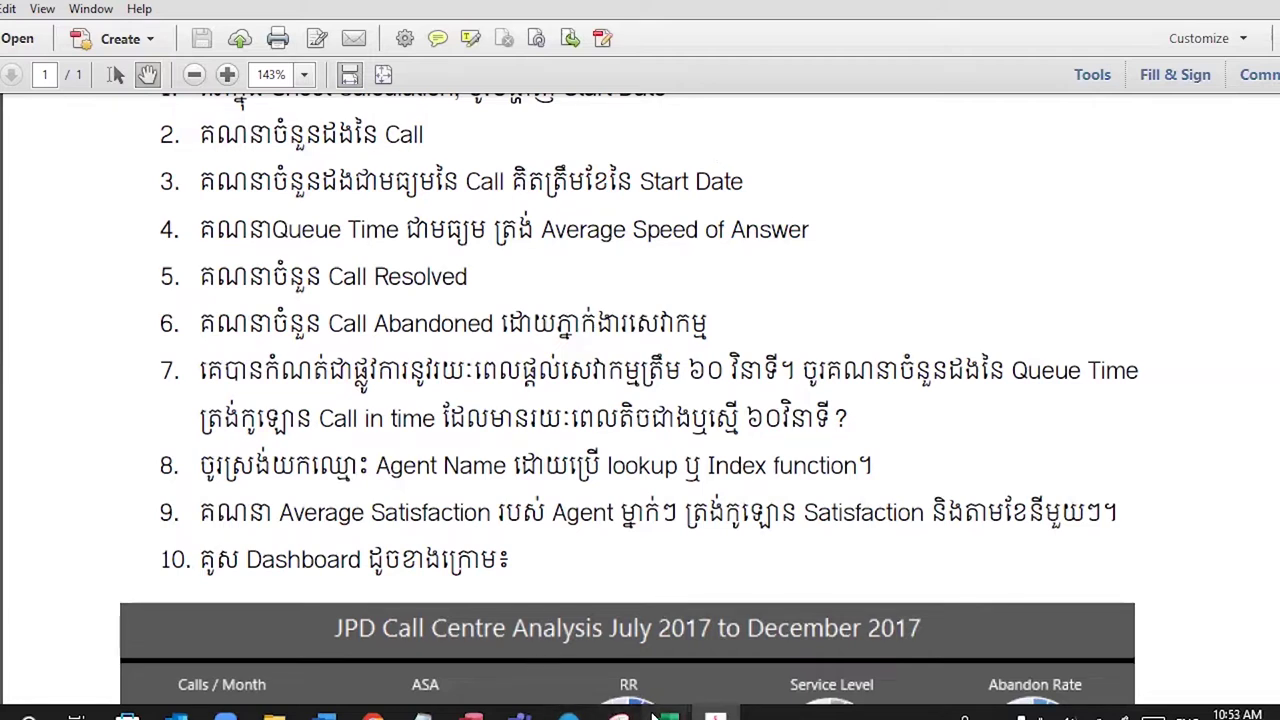
Step: Switch to the Dynamic Chart and Dashboard workbook and enter =COUNTIF(tbl_Calls[Queue time],"<=60") as the Calls in time value
mouse_move(655, 715)
left_click(1045, 622)
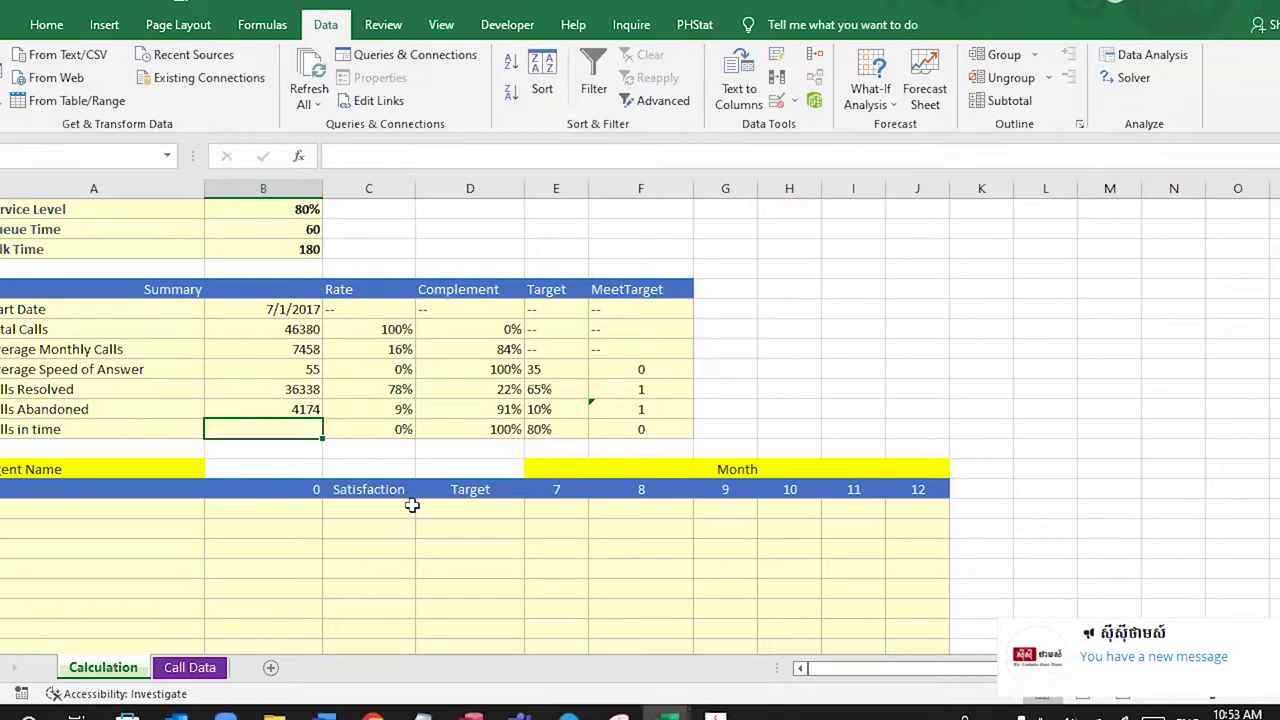
type("=countif")
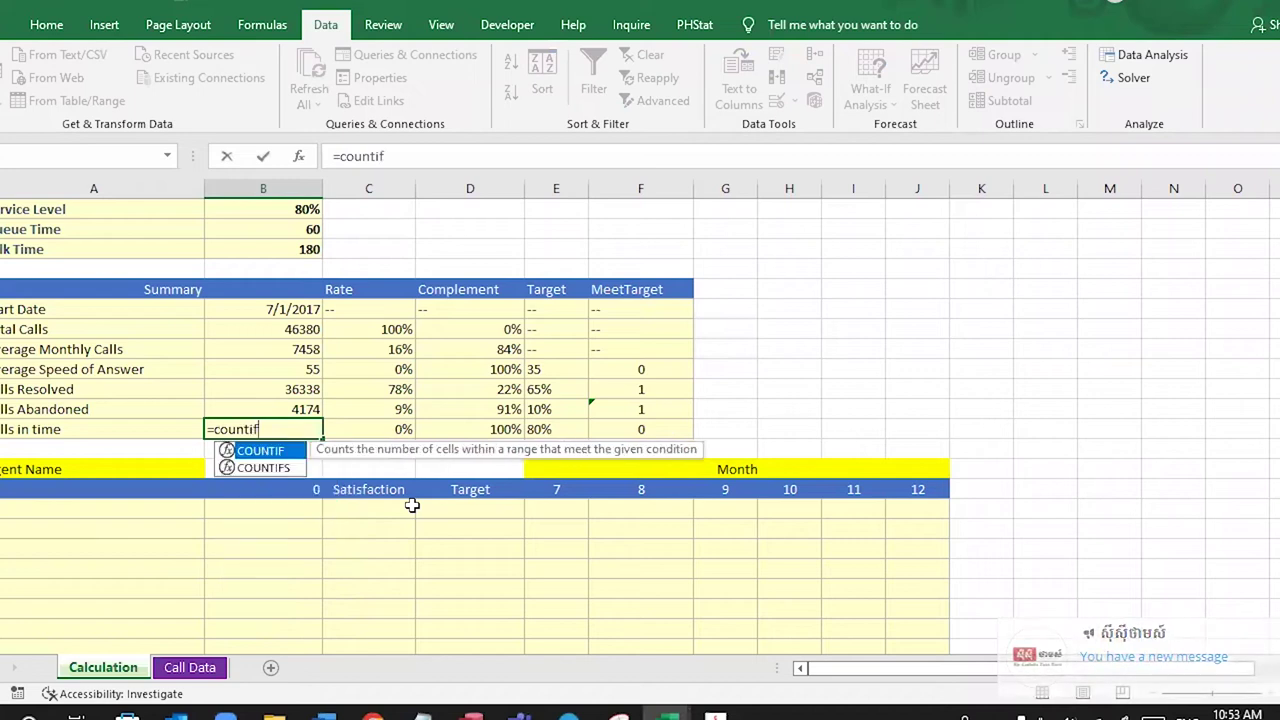
key("Tab")
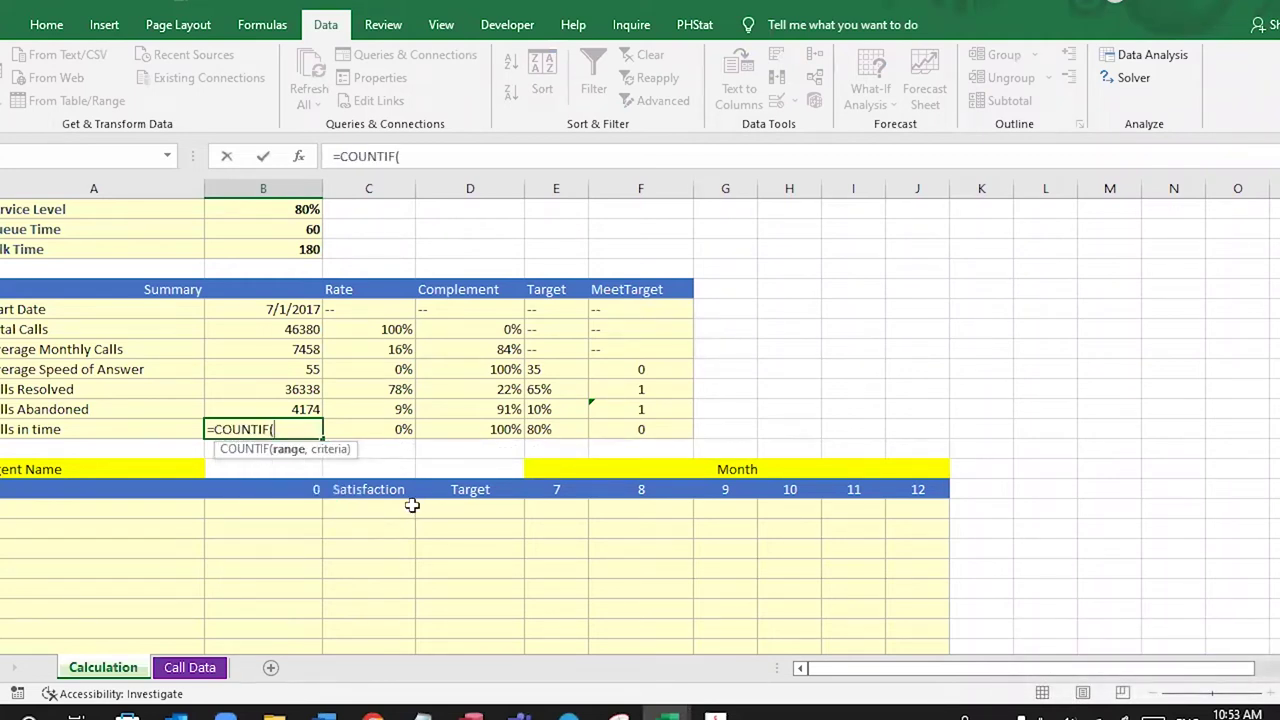
type("q")
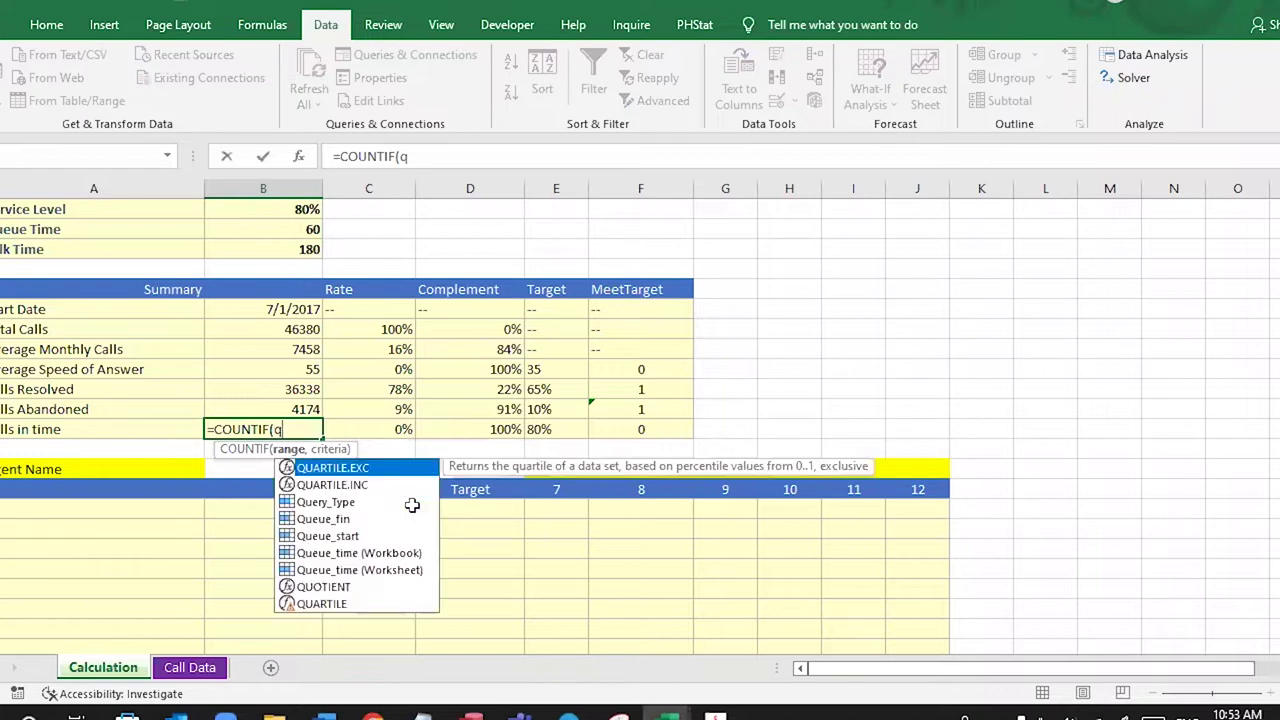
type("u")
key("BackSpace")
key("BackSpace")
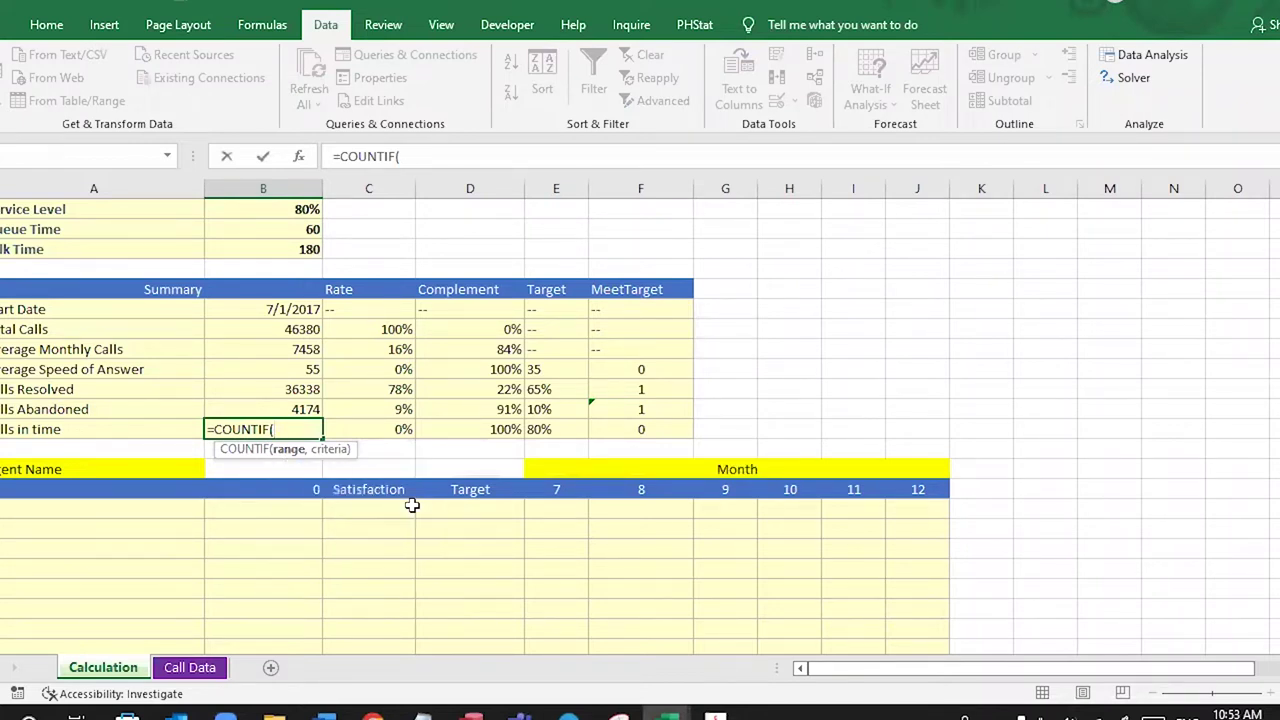
type("tb")
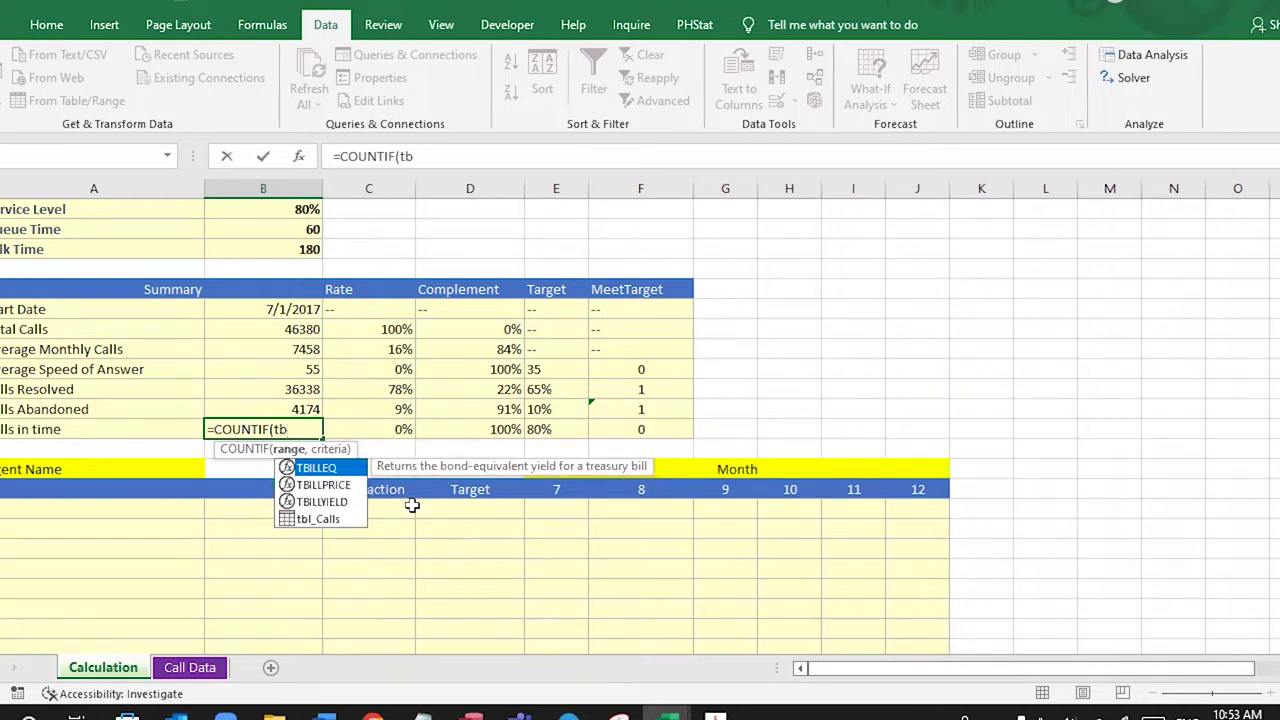
type("l")
key("Tab")
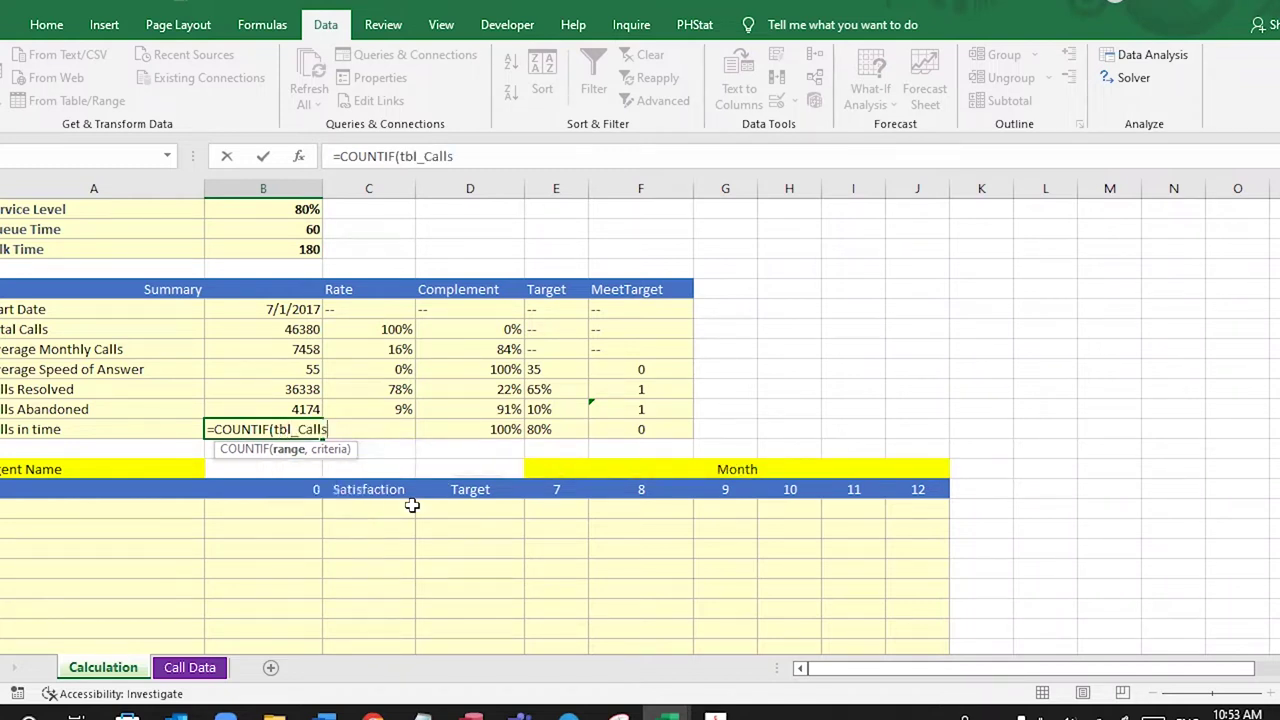
type("[")
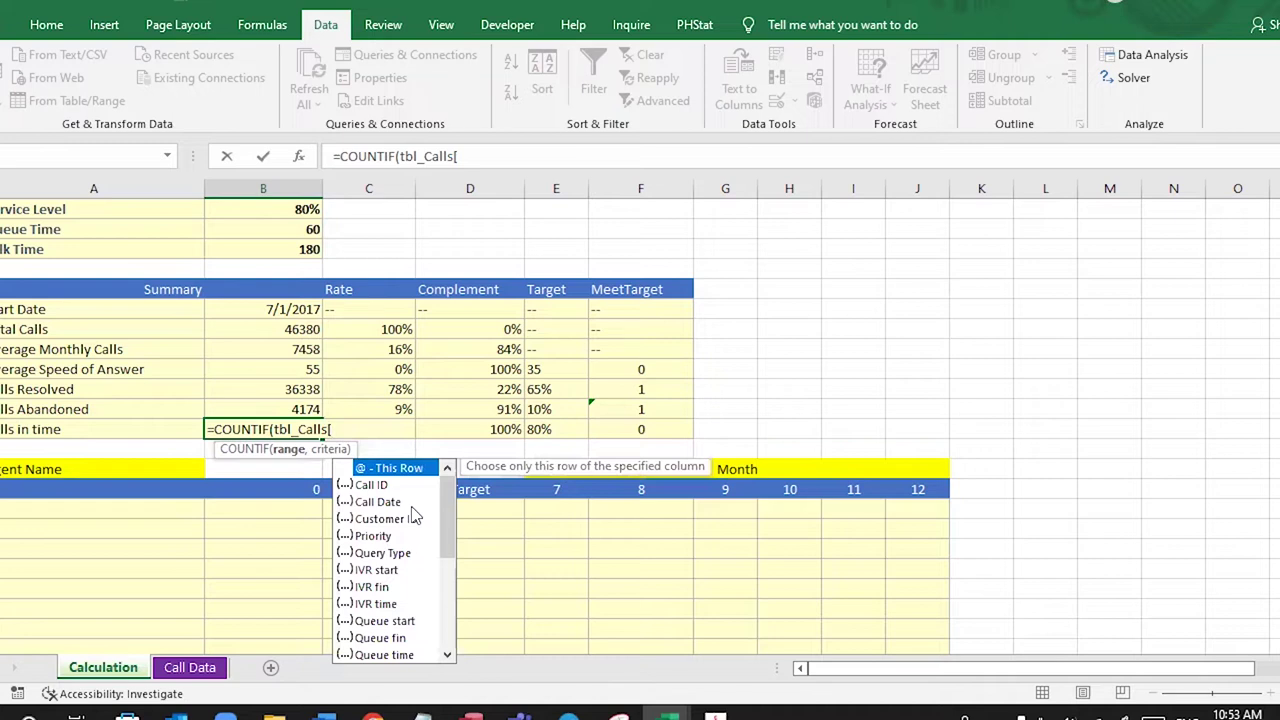
type("q")
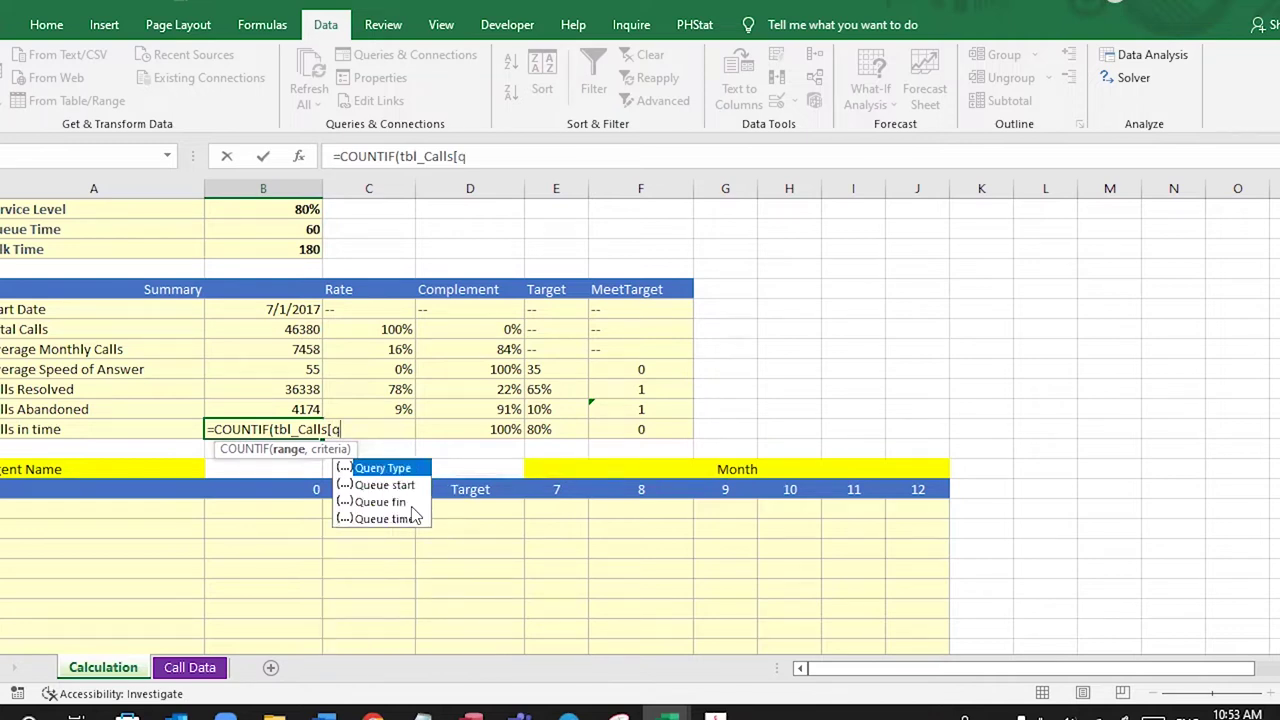
key("Down")
key("Down")
key("Down")
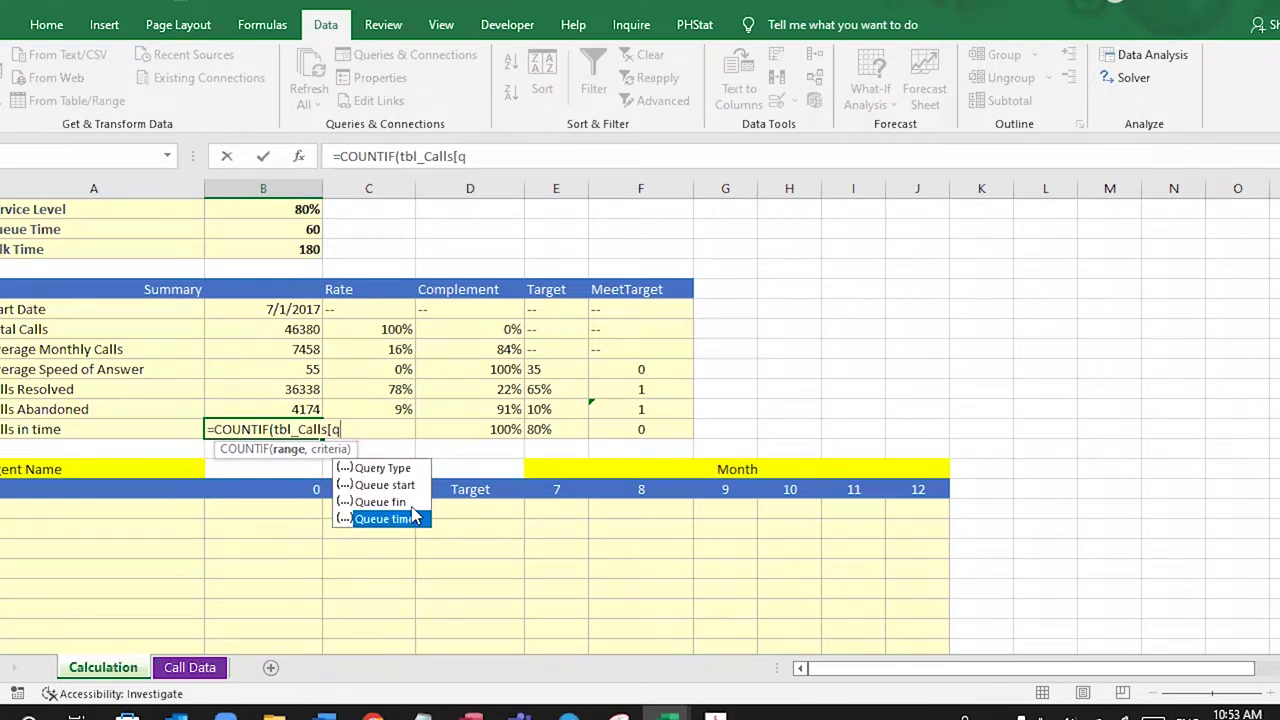
key("Tab")
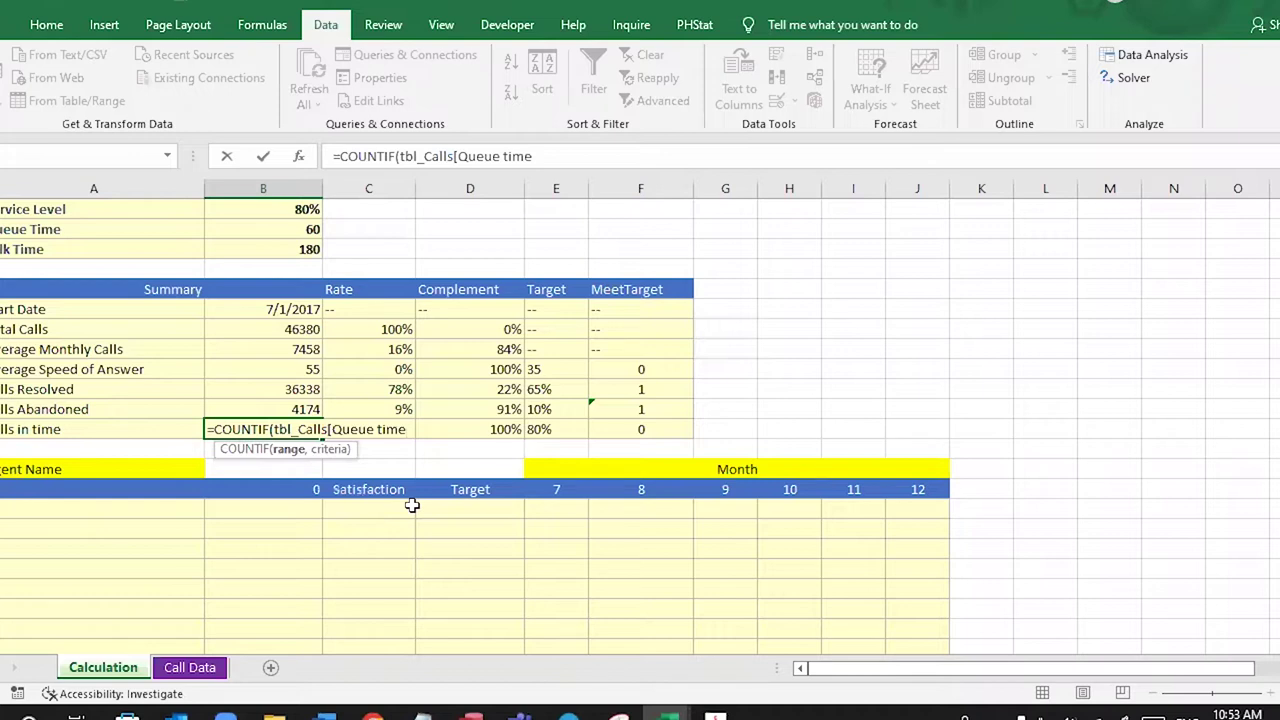
type(",\"<")
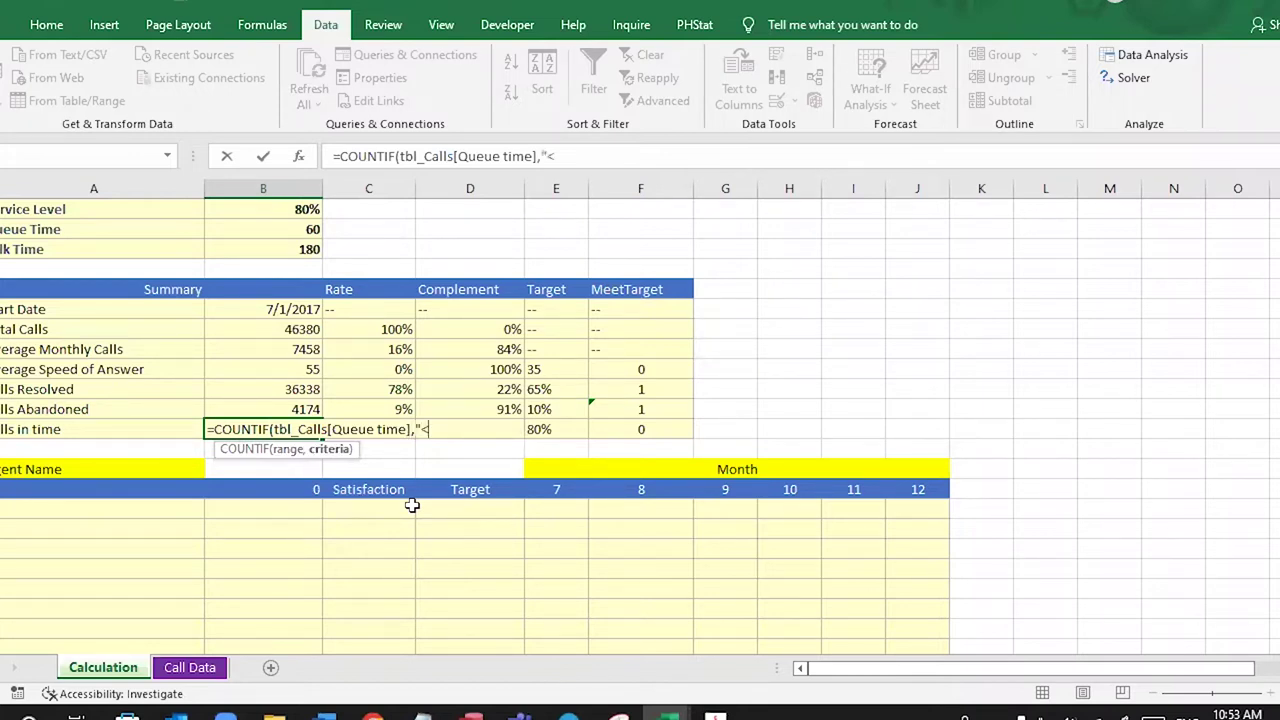
type("=60")
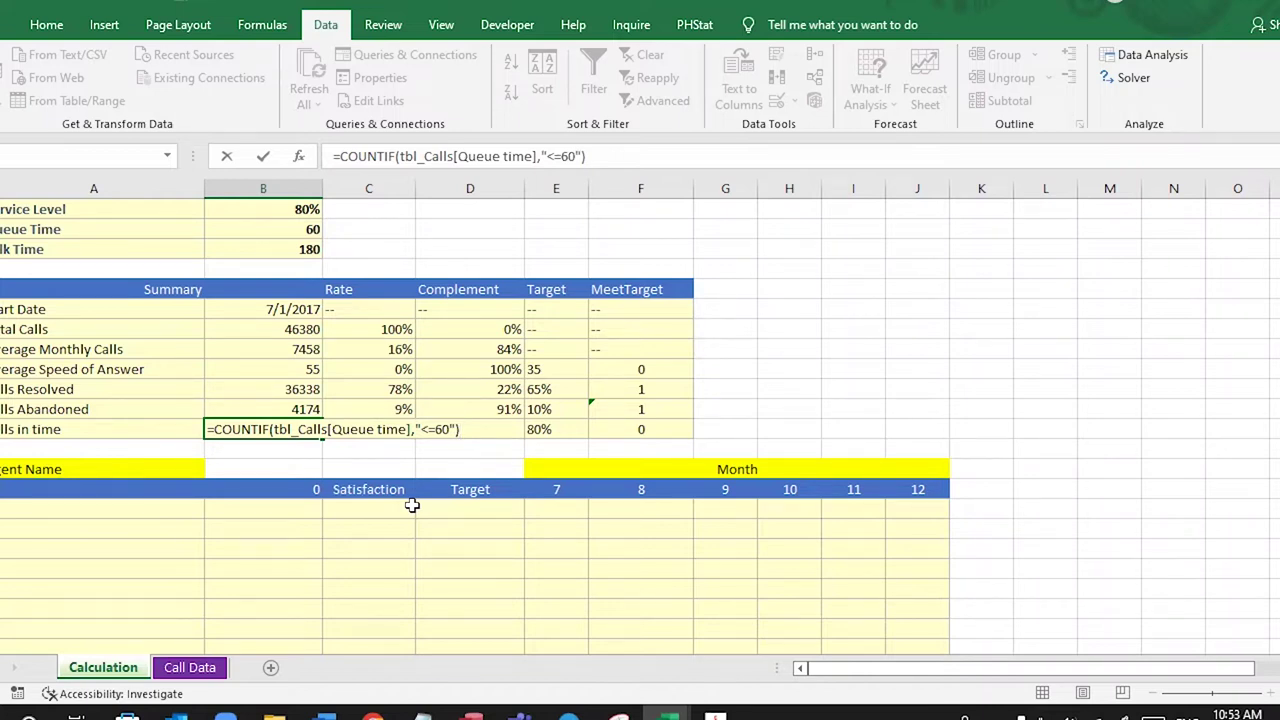
key("Return")
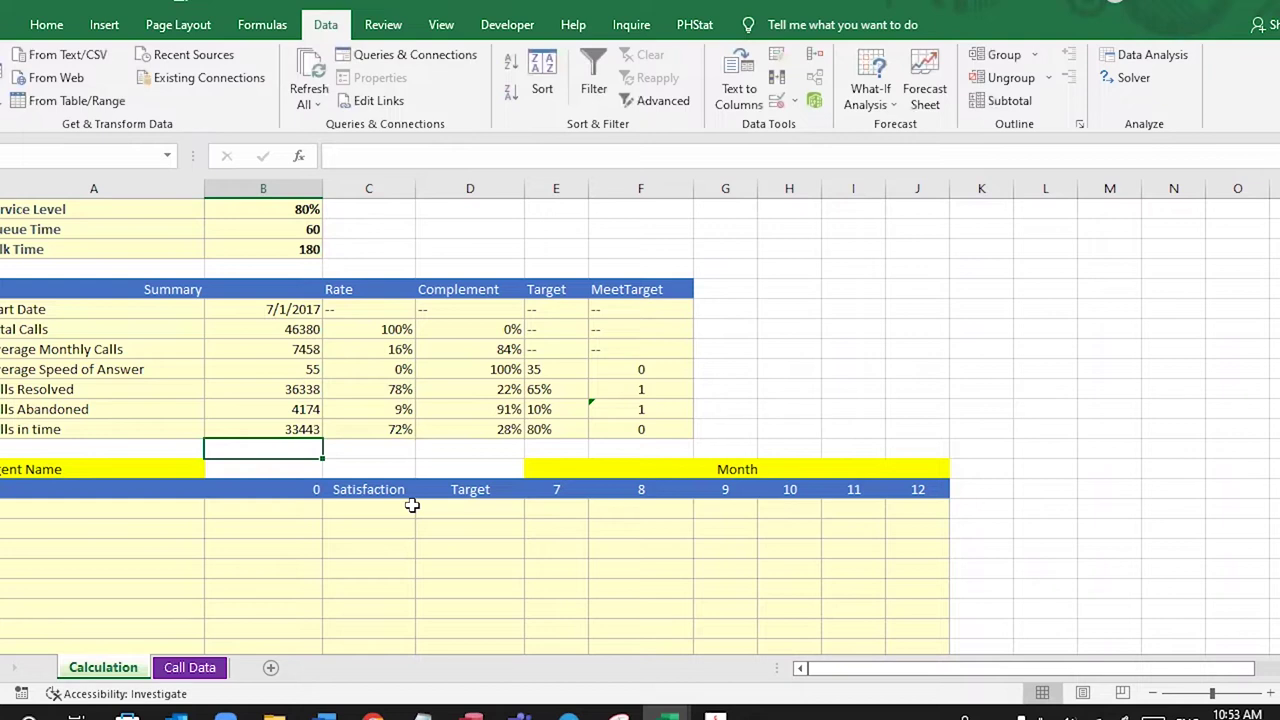
Step: Review the summary values from Start Date to Calls in time, and check the remaining tasks in the PDF
left_click_drag(281, 312, 282, 430)
left_click(282, 430)
left_click_drag(280, 308, 288, 402)
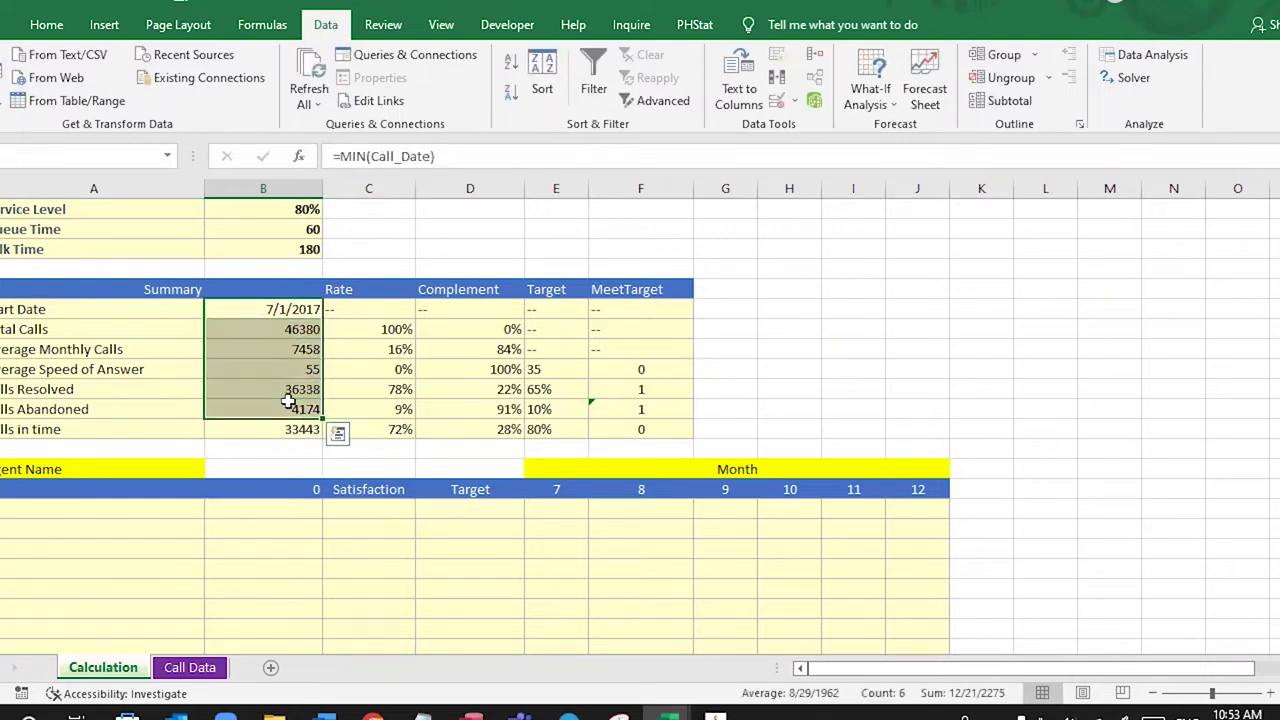
left_click(288, 402)
left_click(714, 708)
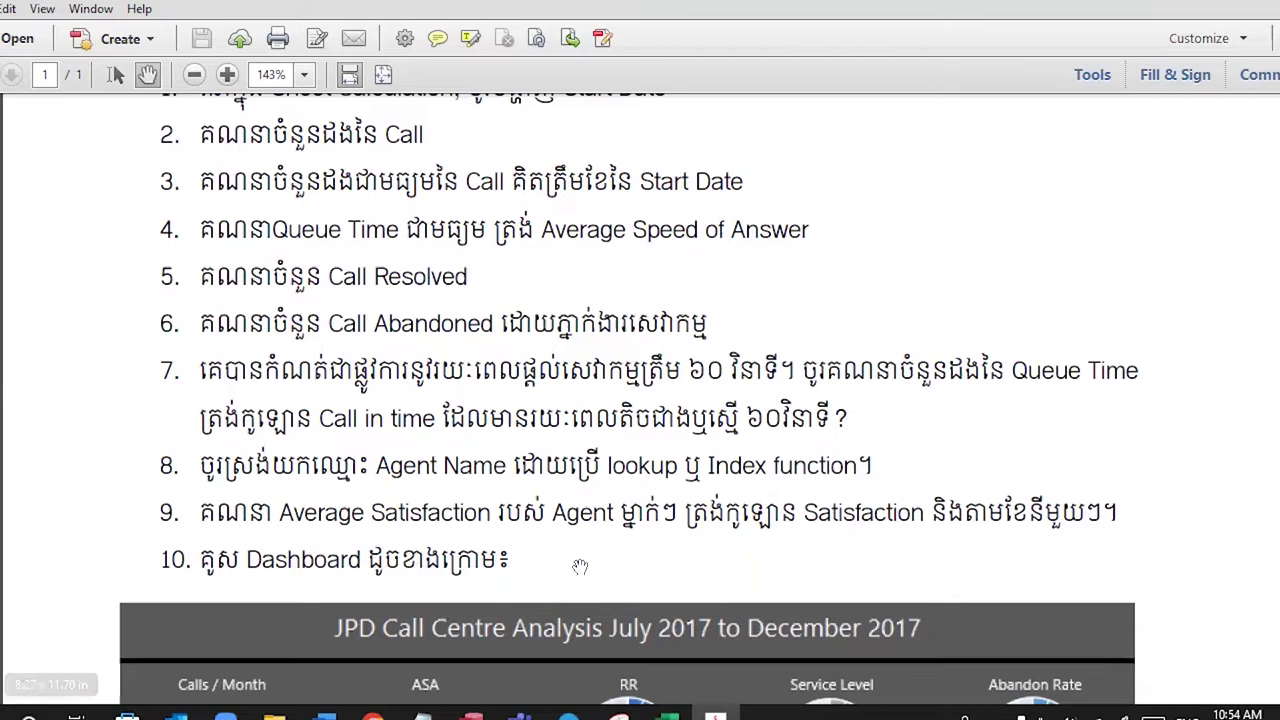
Step: Return to the Dynamic Chart and Dashboard workbook and examine the empty Agent Name table below the summary
mouse_move(668, 712)
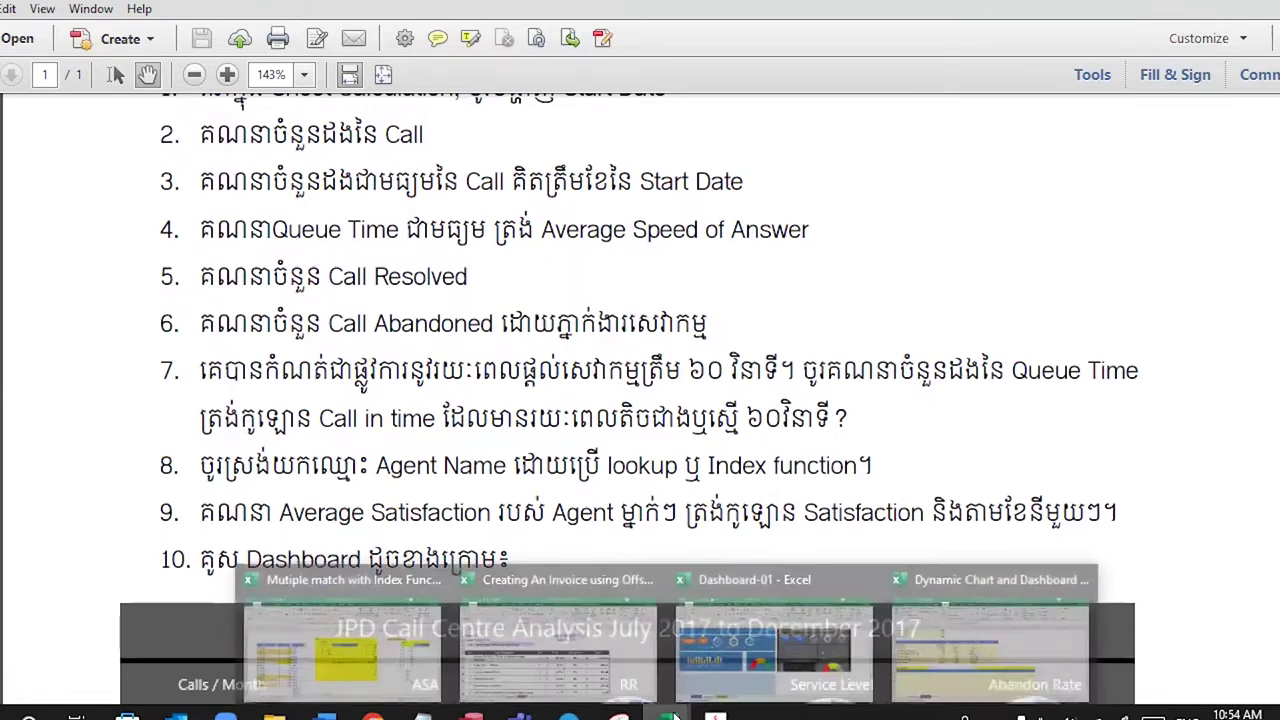
left_click(714, 668)
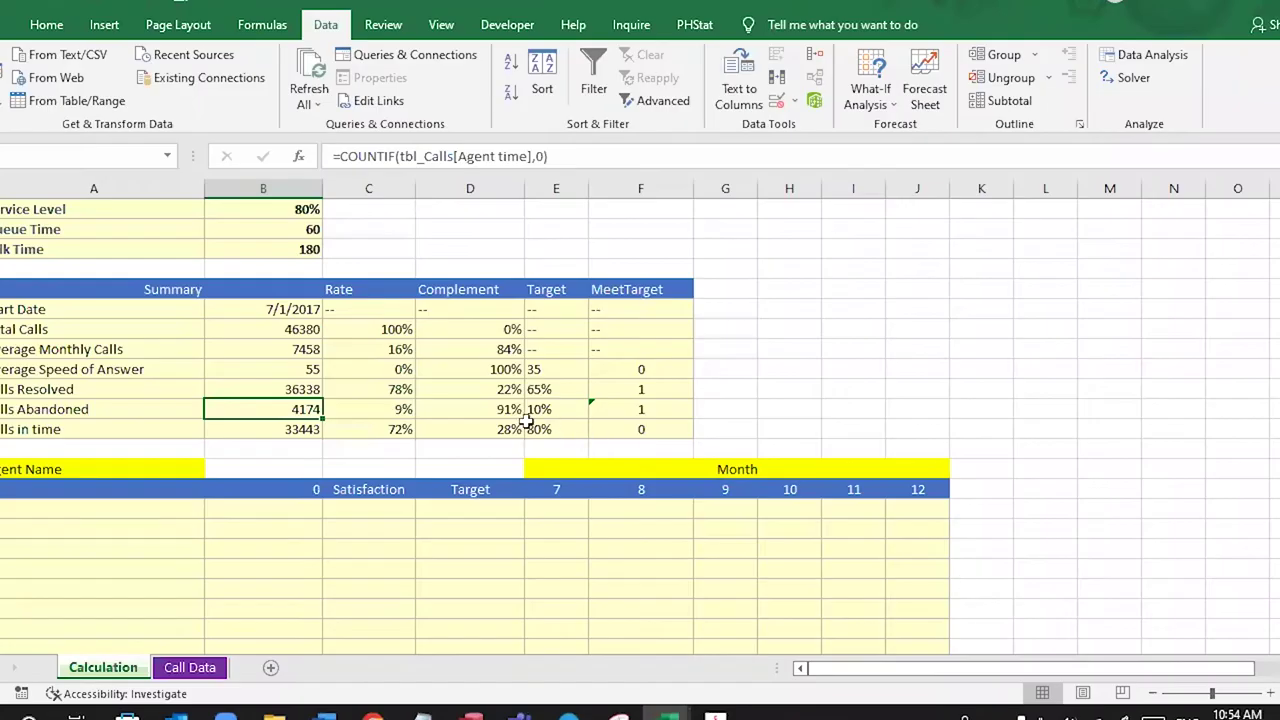
scroll(384, 445, "down", 2)
left_click_drag(100, 385, 100, 590)
left_click(106, 430)
key("Up")
left_click(122, 387)
left_click(103, 363)
left_click(112, 388)
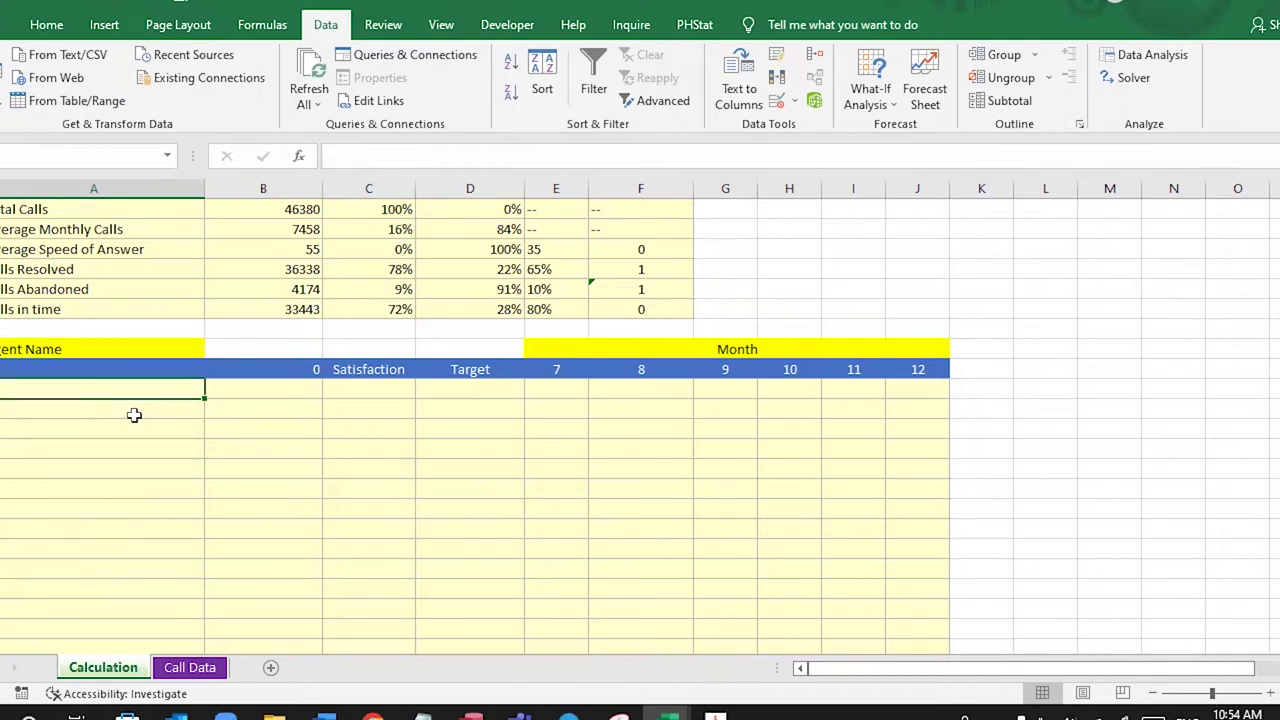
scroll(134, 415, "down", 3)
scroll(134, 415, "up", 1)
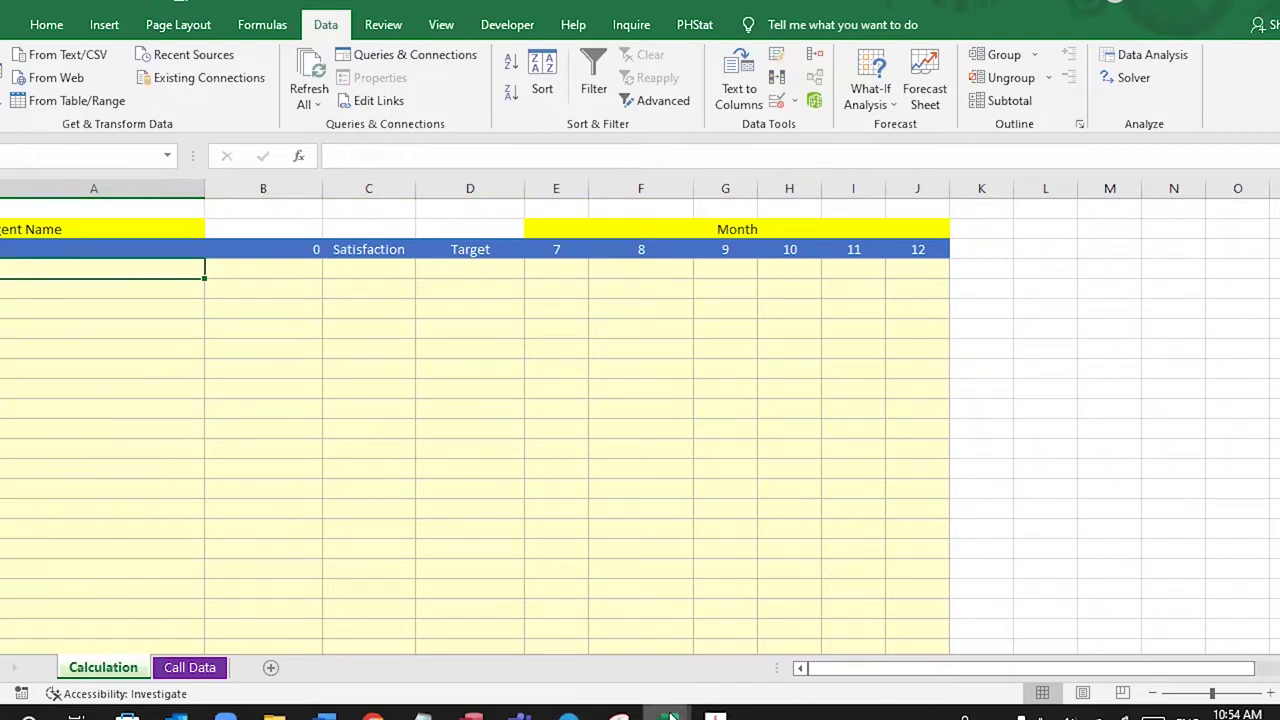
Step: Close the Dashboard-01 workbook
mouse_move(670, 712)
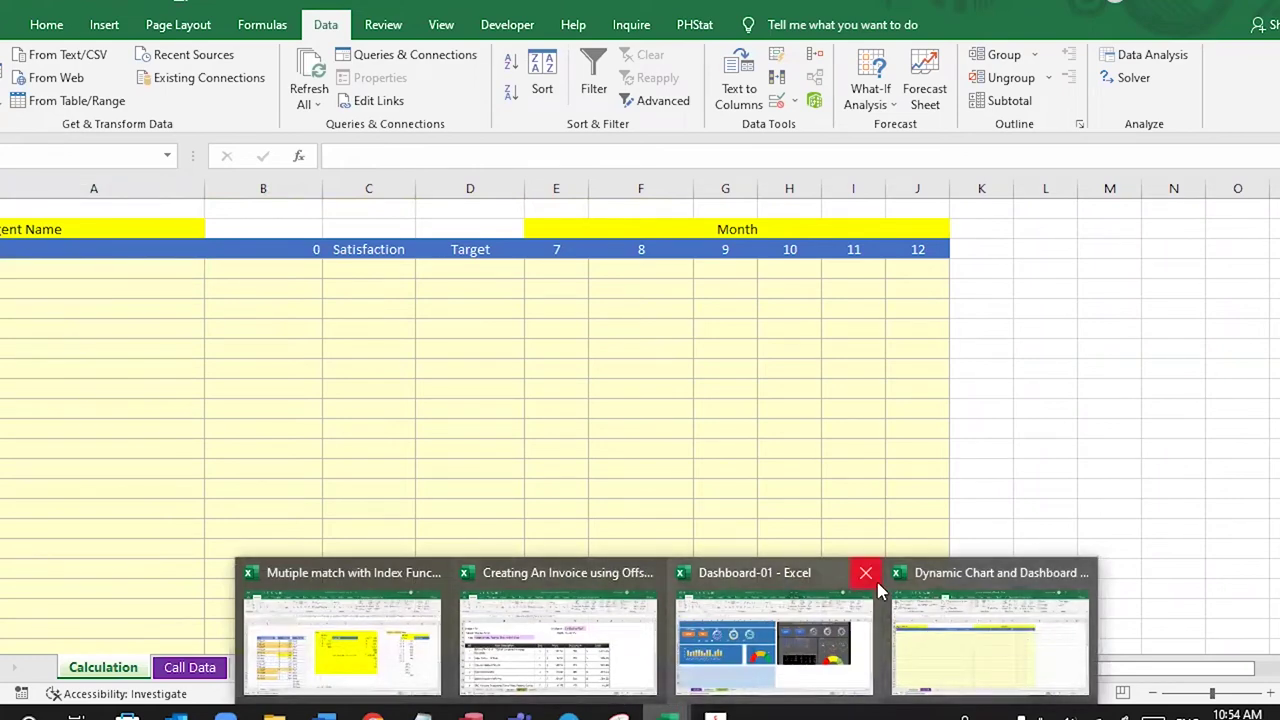
left_click(866, 574)
left_click(637, 371)
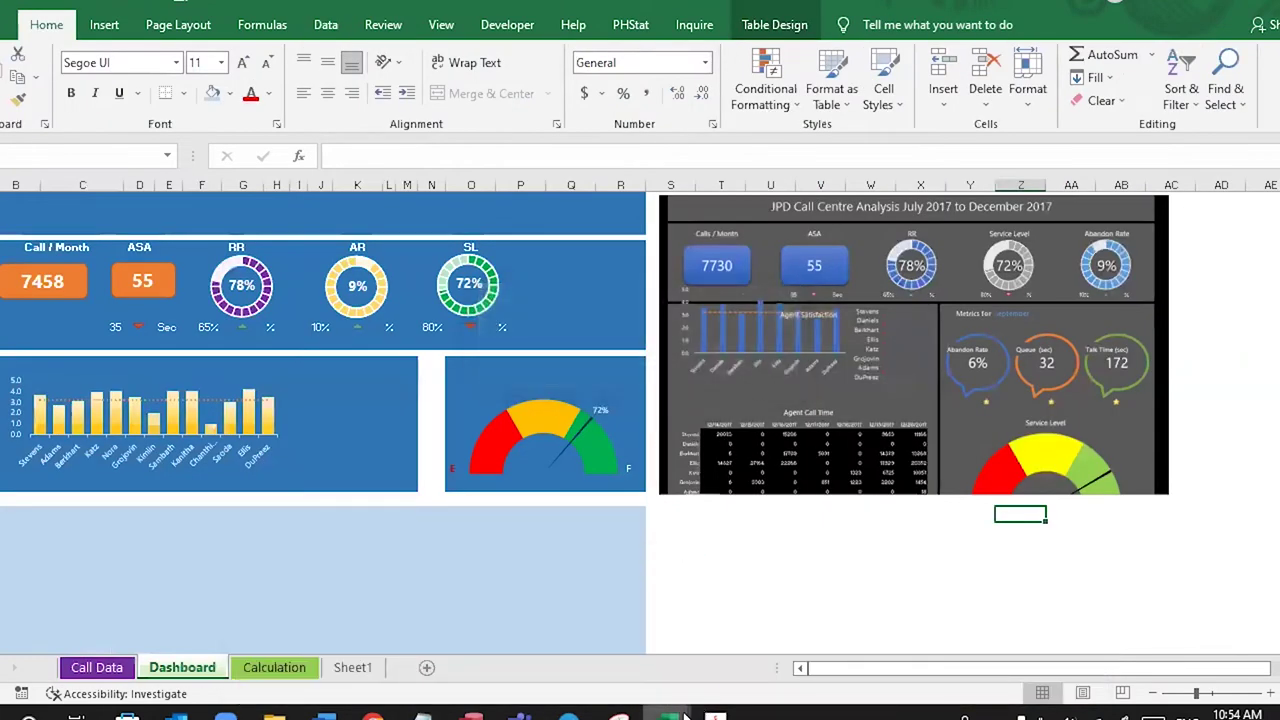
mouse_move(672, 714)
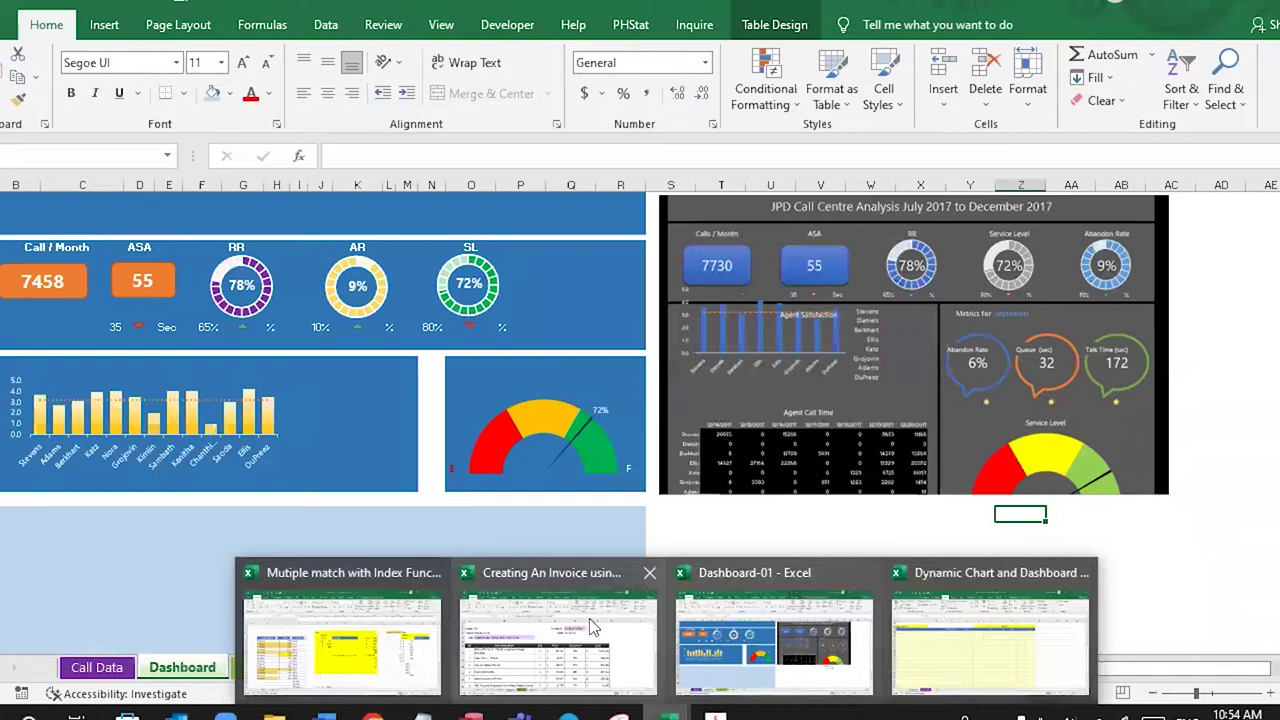
left_click(649, 572)
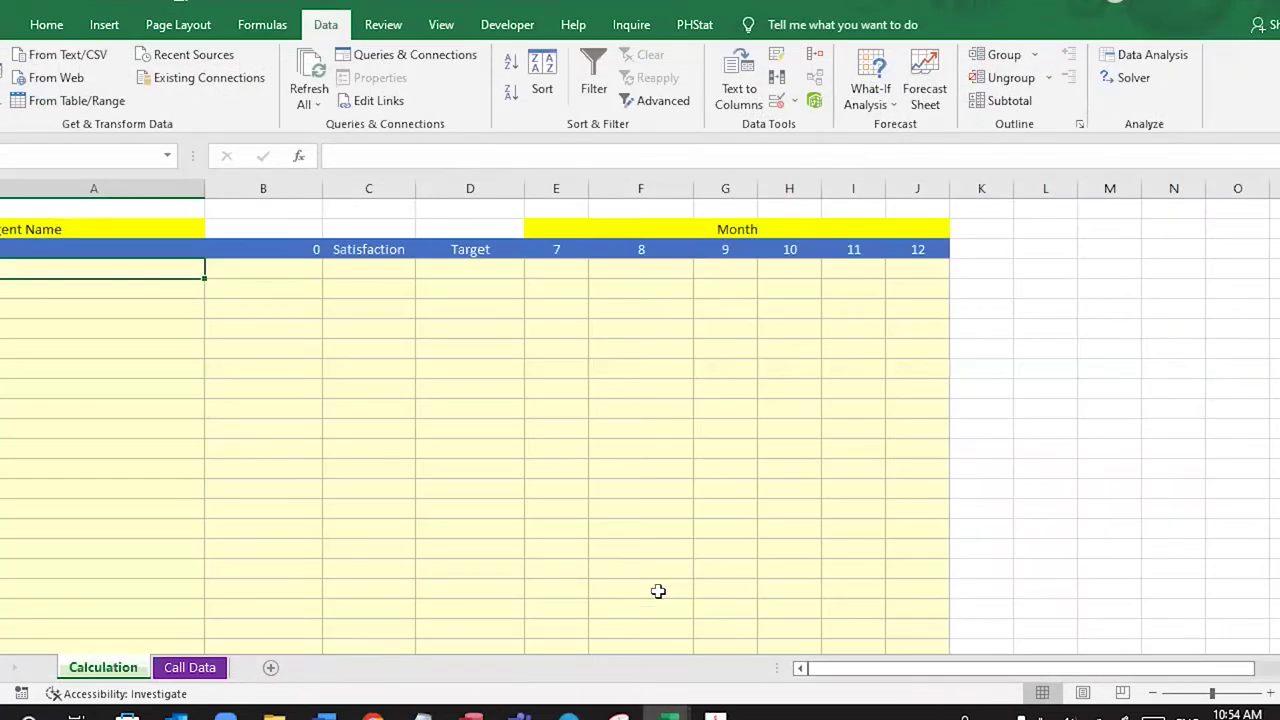
Step: Close the Creating An Invoice using Offset Function and Mutiple match with Index Function workbooks, saving the changes to both
mouse_move(668, 712)
left_click(757, 572)
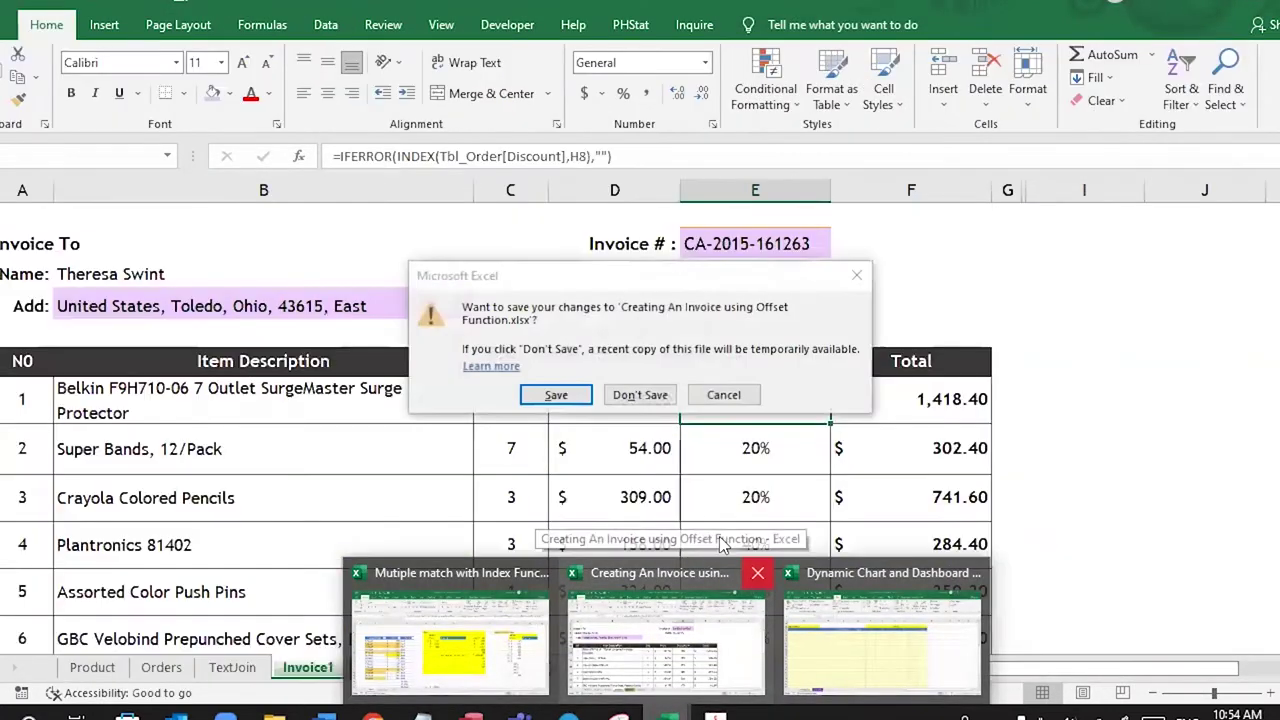
left_click(560, 395)
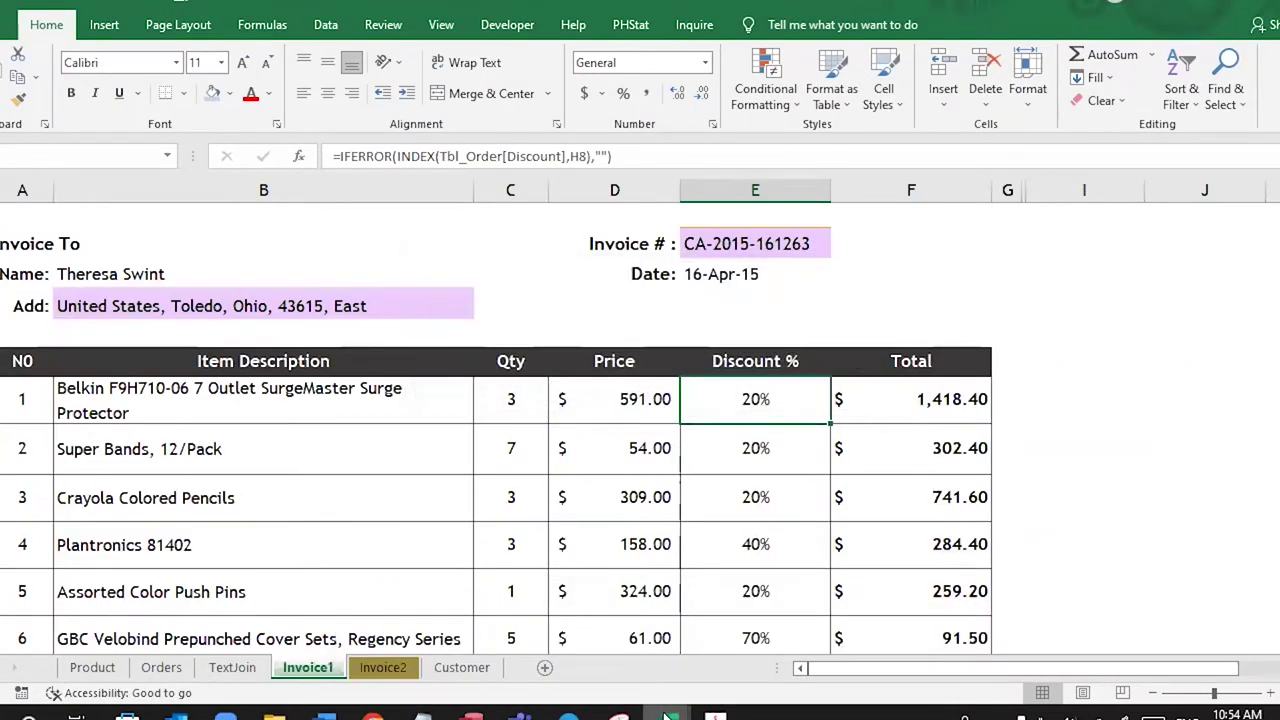
mouse_move(668, 712)
left_click(649, 572)
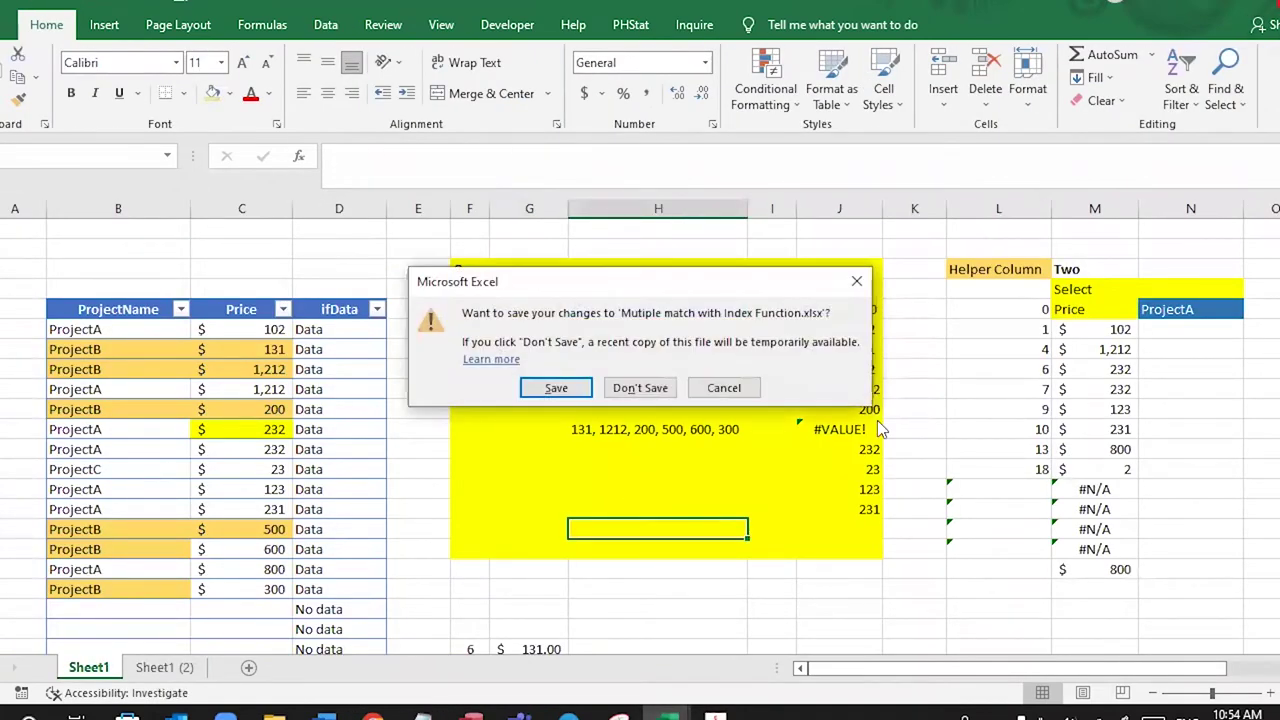
left_click(554, 389)
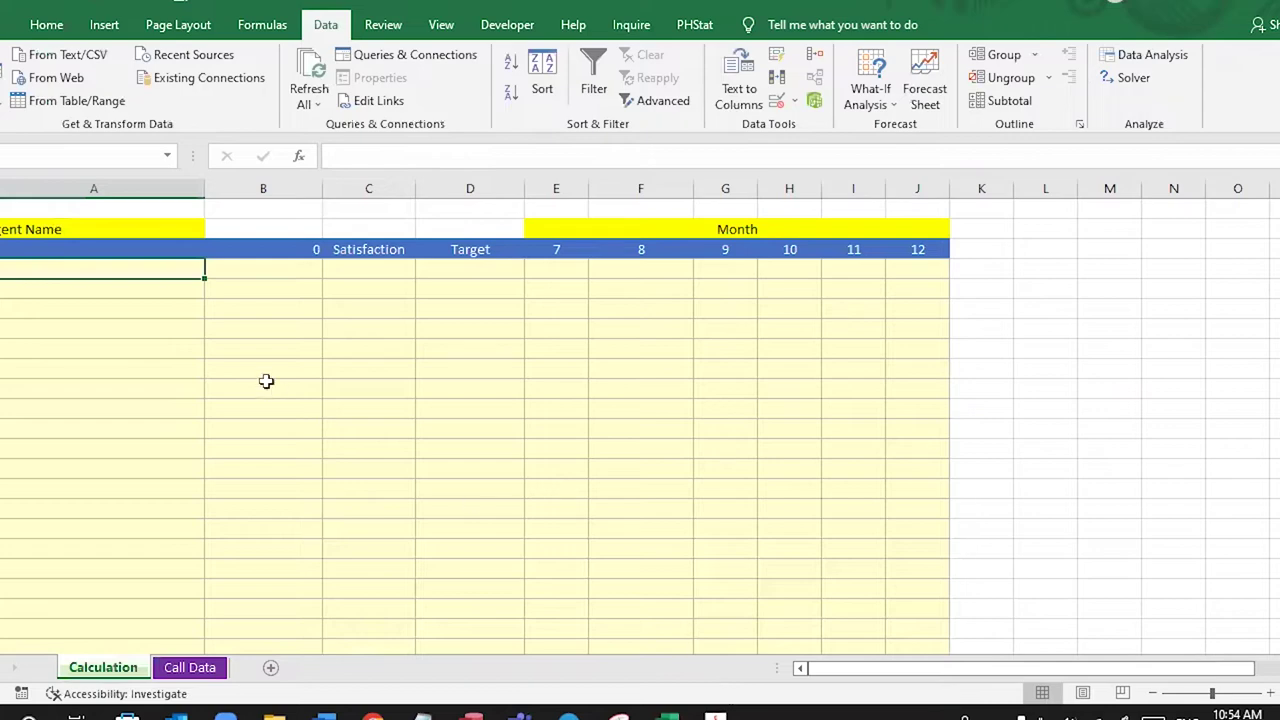
Step: Copy the entire Agent Name column, including its header, from the table on the Call Data sheet
scroll(566, 445, "up", 1)
scroll(566, 445, "up", 3)
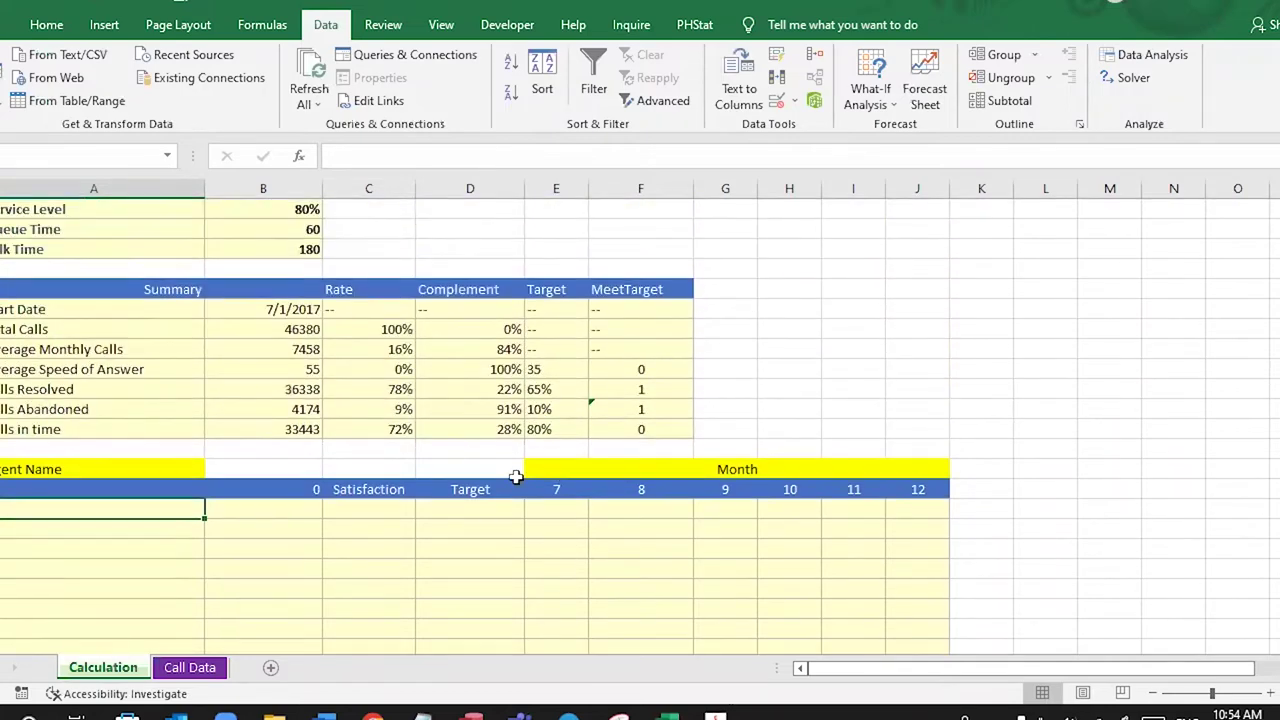
left_click(205, 669)
scroll(960, 380, "up", 5)
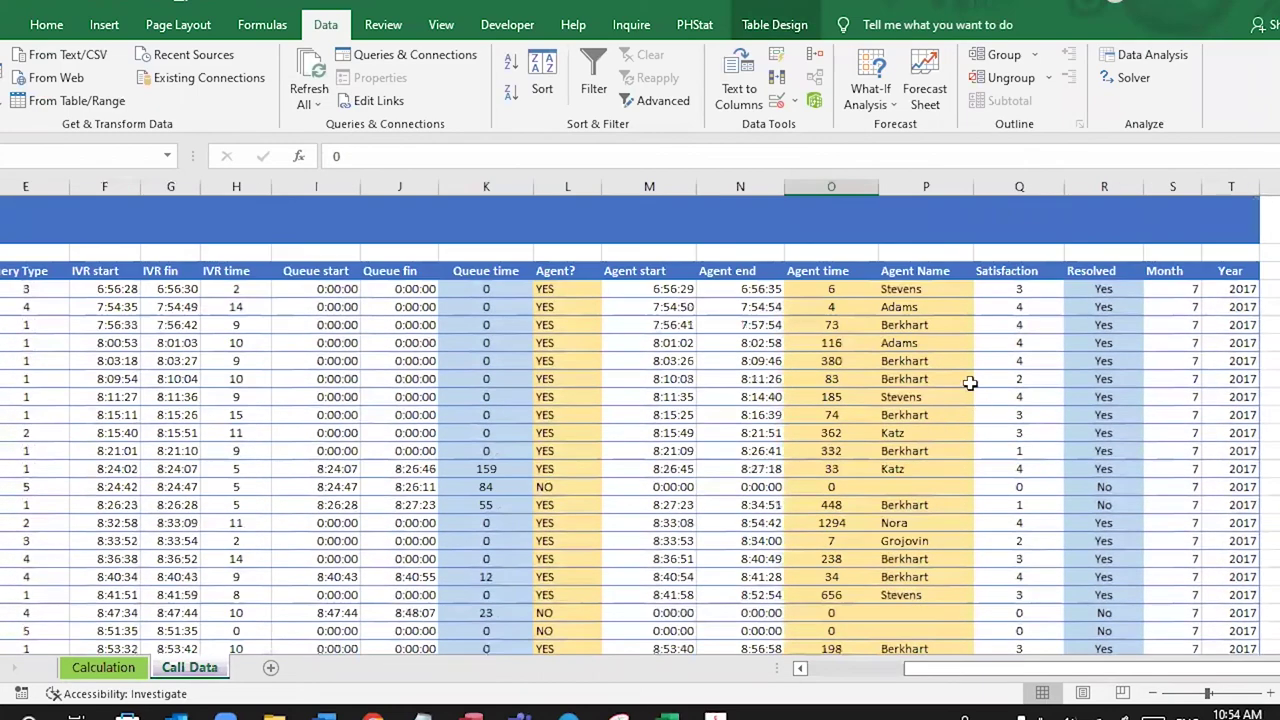
left_click(932, 272)
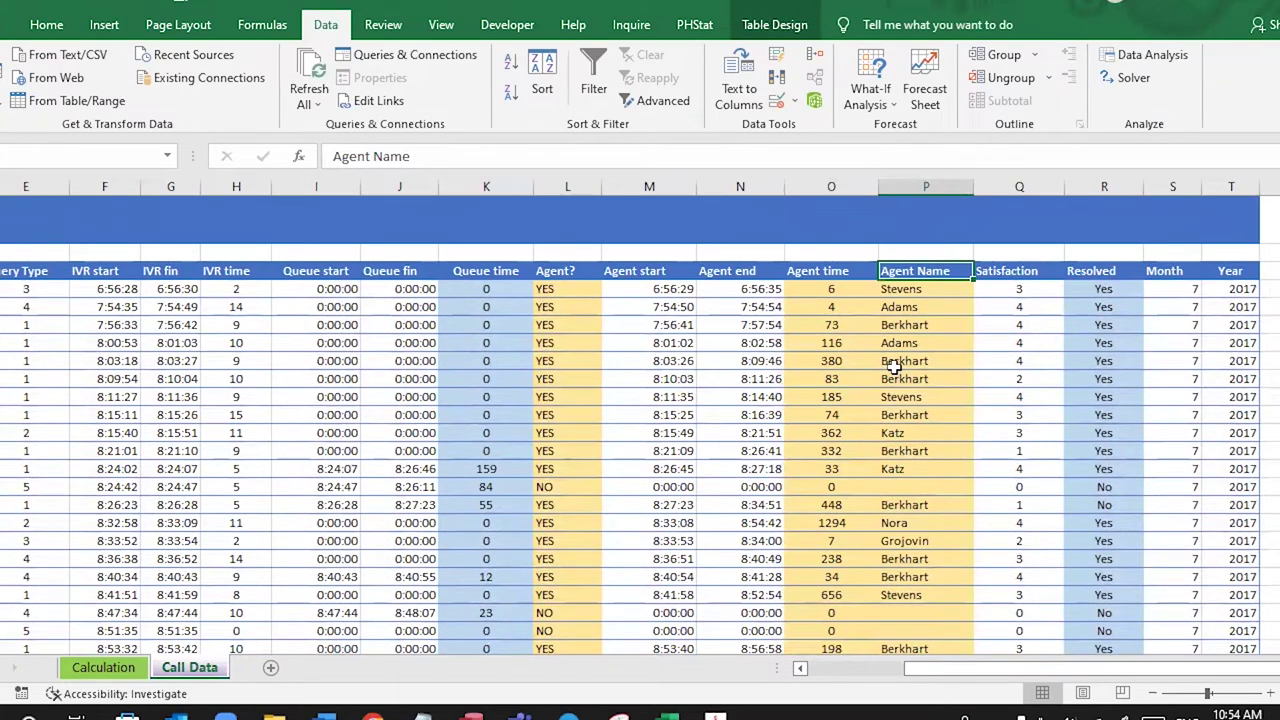
left_click(910, 262)
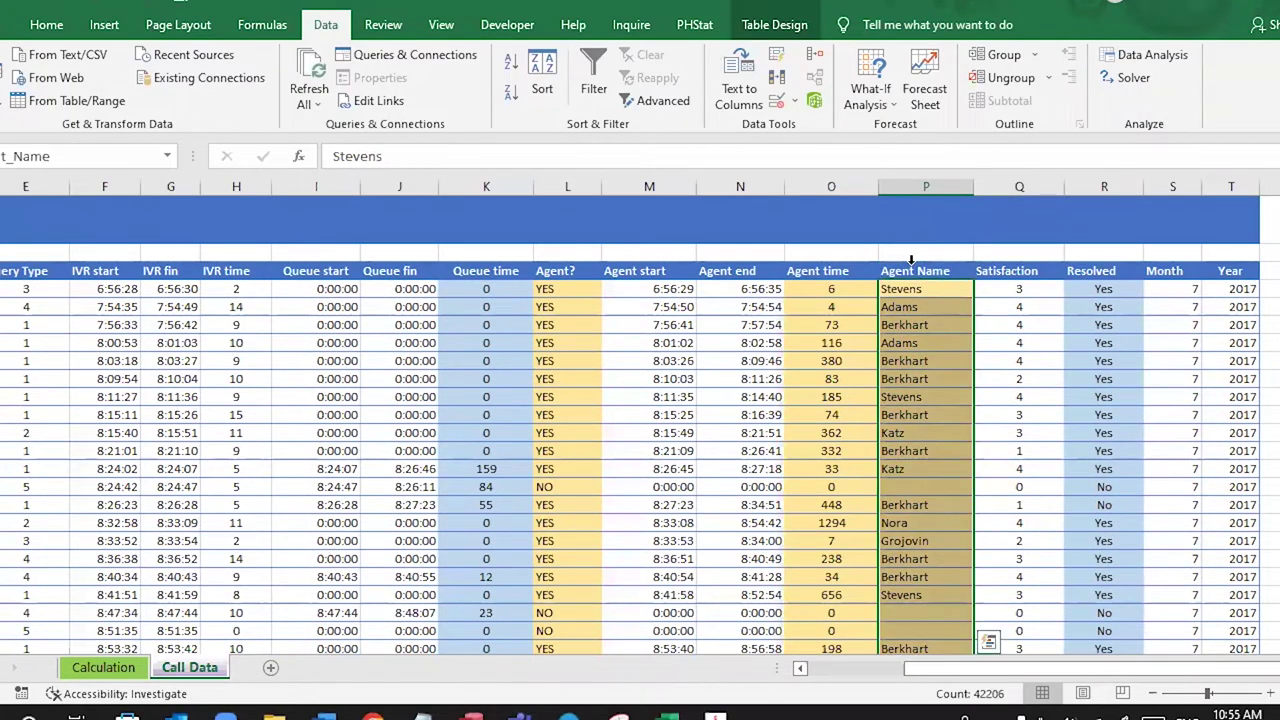
left_click(910, 262)
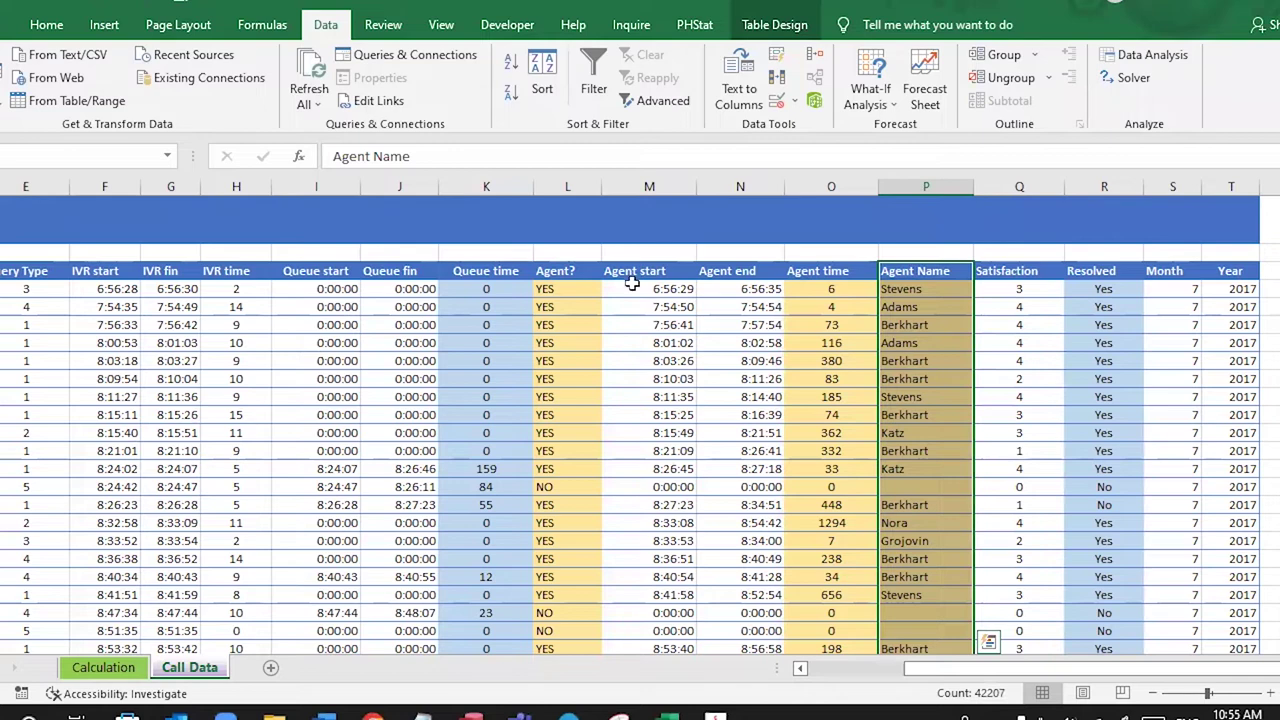
left_click(46, 24)
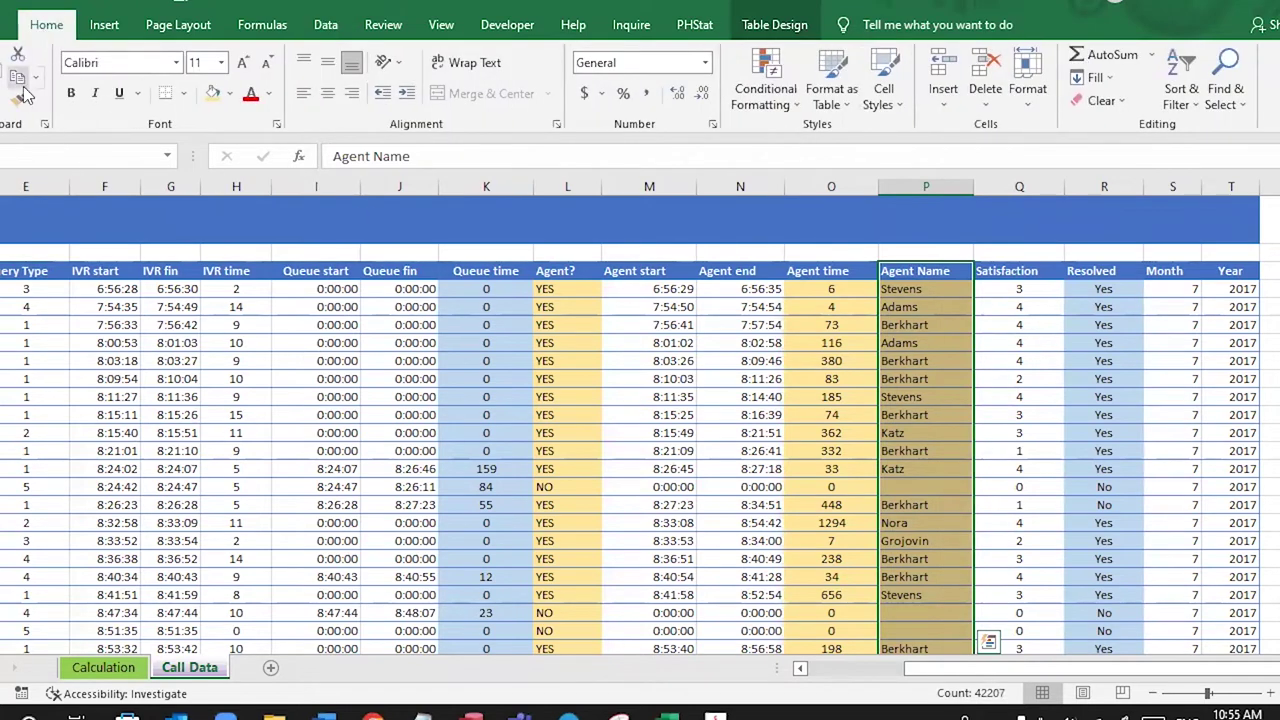
left_click(18, 76)
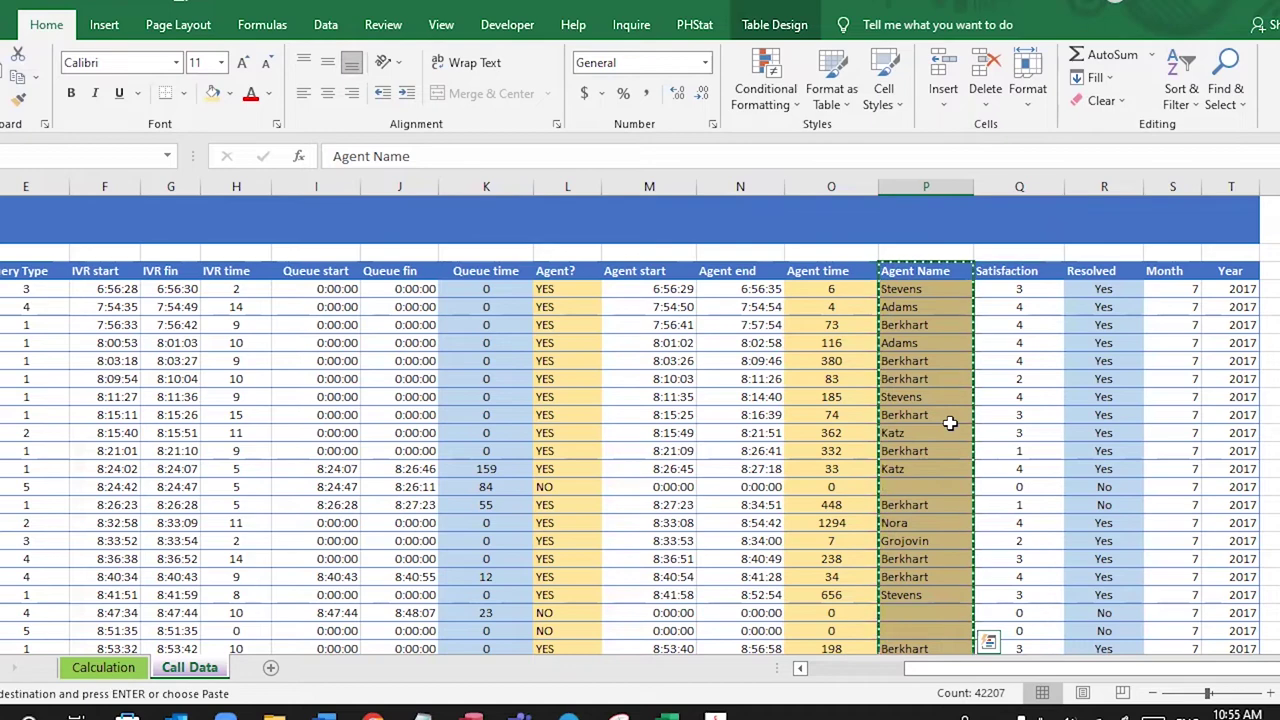
Step: Add a new worksheet and paste the copied Agent Name column starting in cell A1
scroll(950, 423, "down", 3)
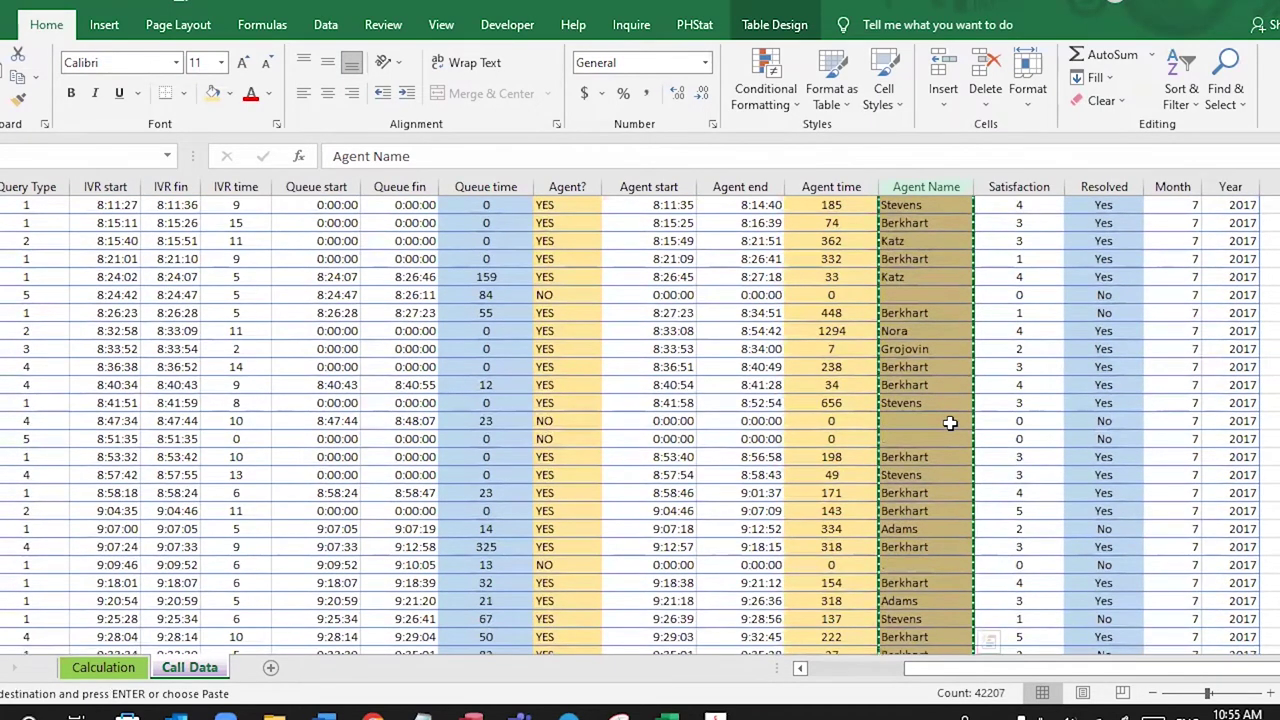
left_click(270, 667)
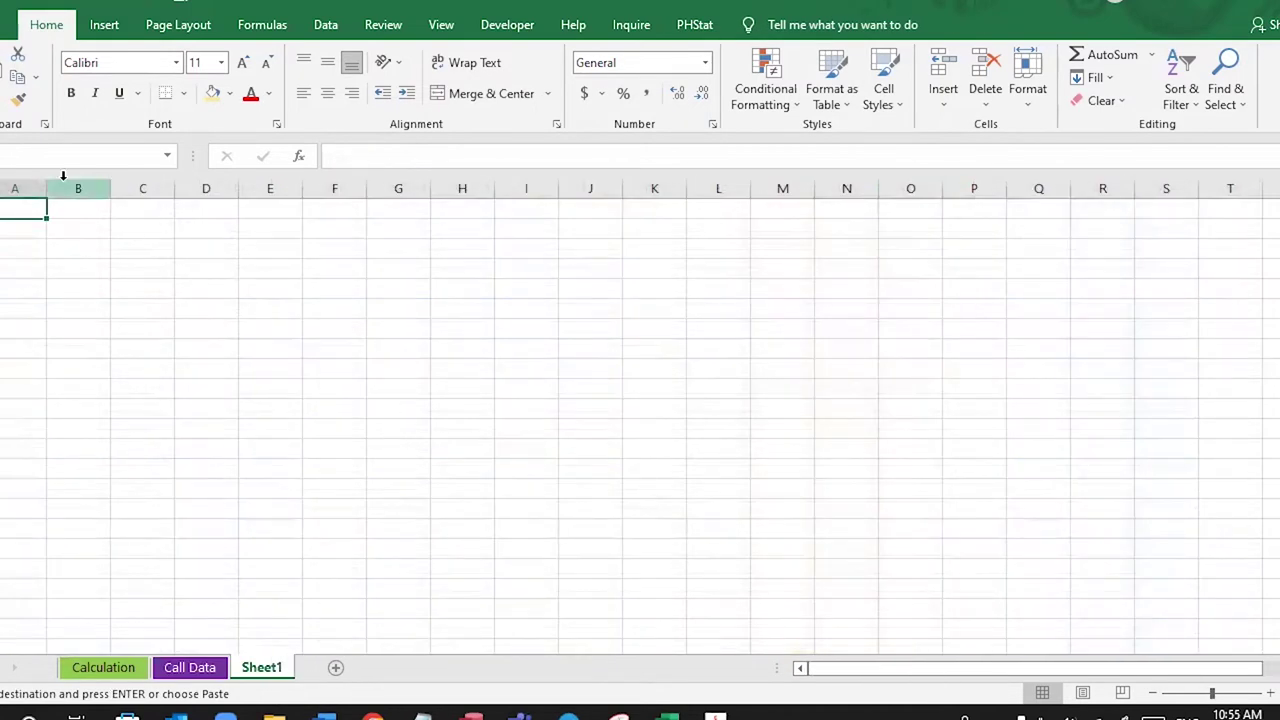
key("ctrl+v")
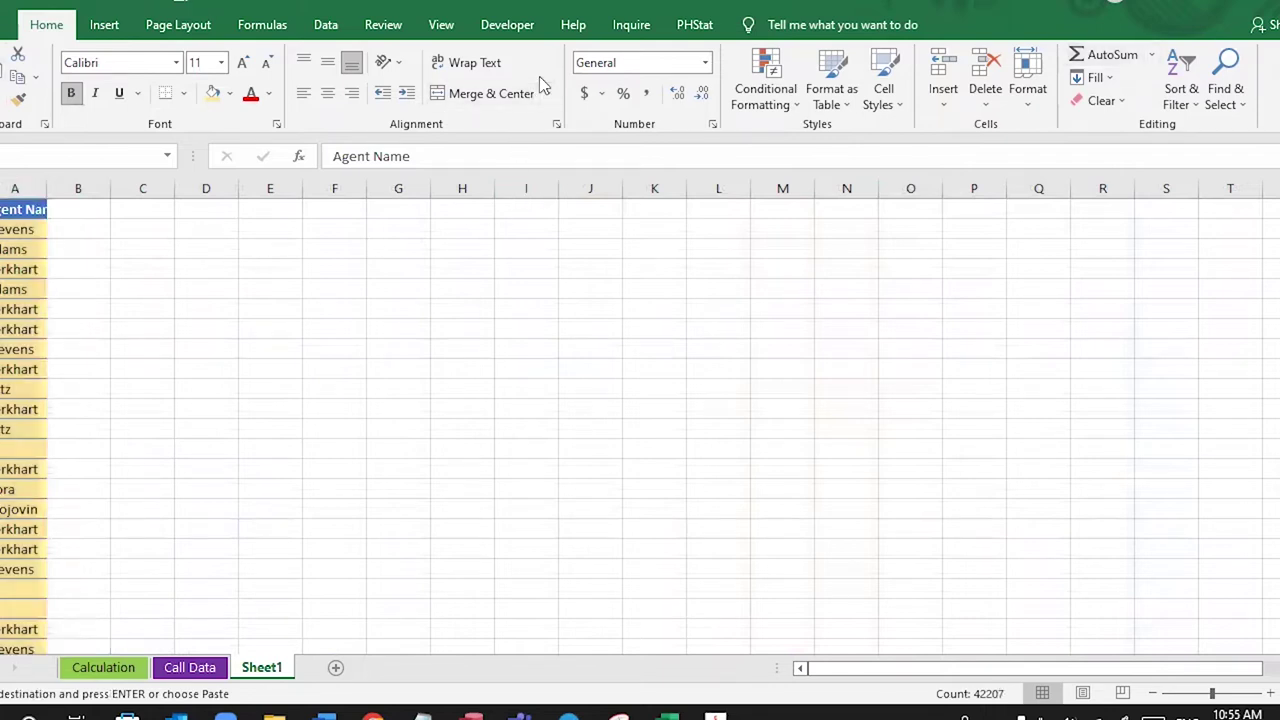
Step: Try removing the duplicate values from the pasted Agent Name column, and undo the removal
left_click(325, 30)
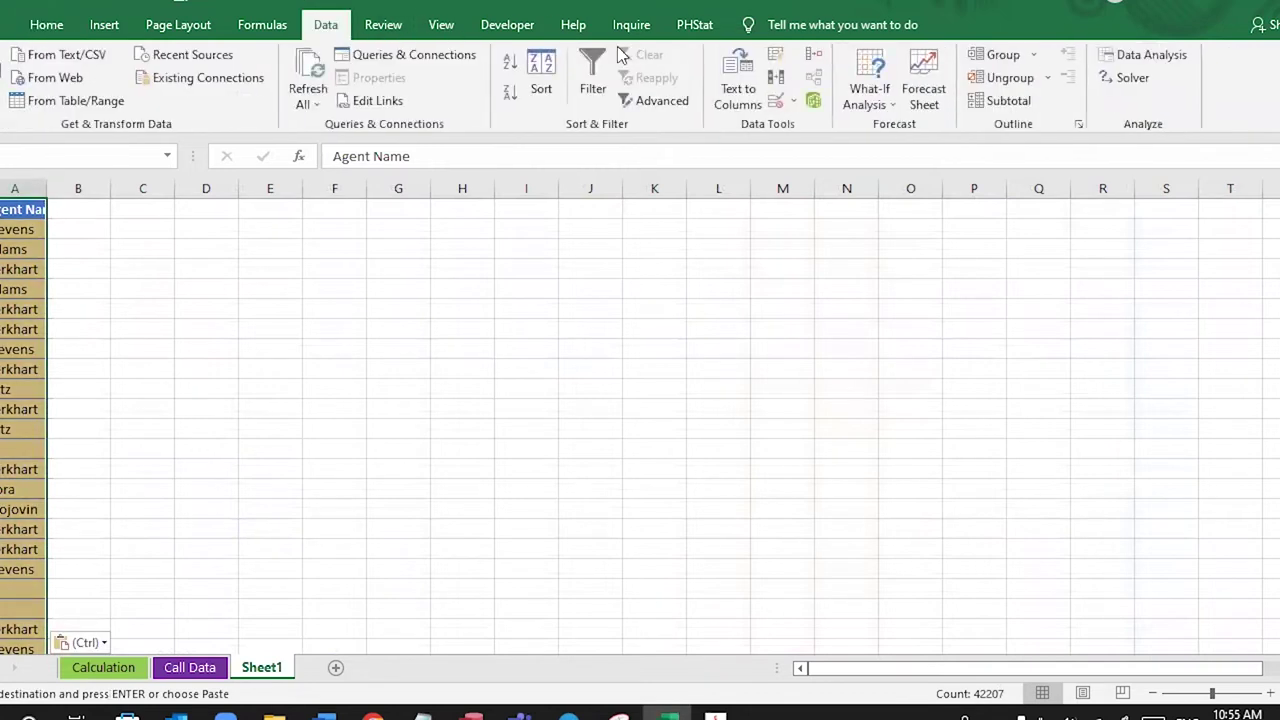
left_click(783, 76)
left_click(505, 400)
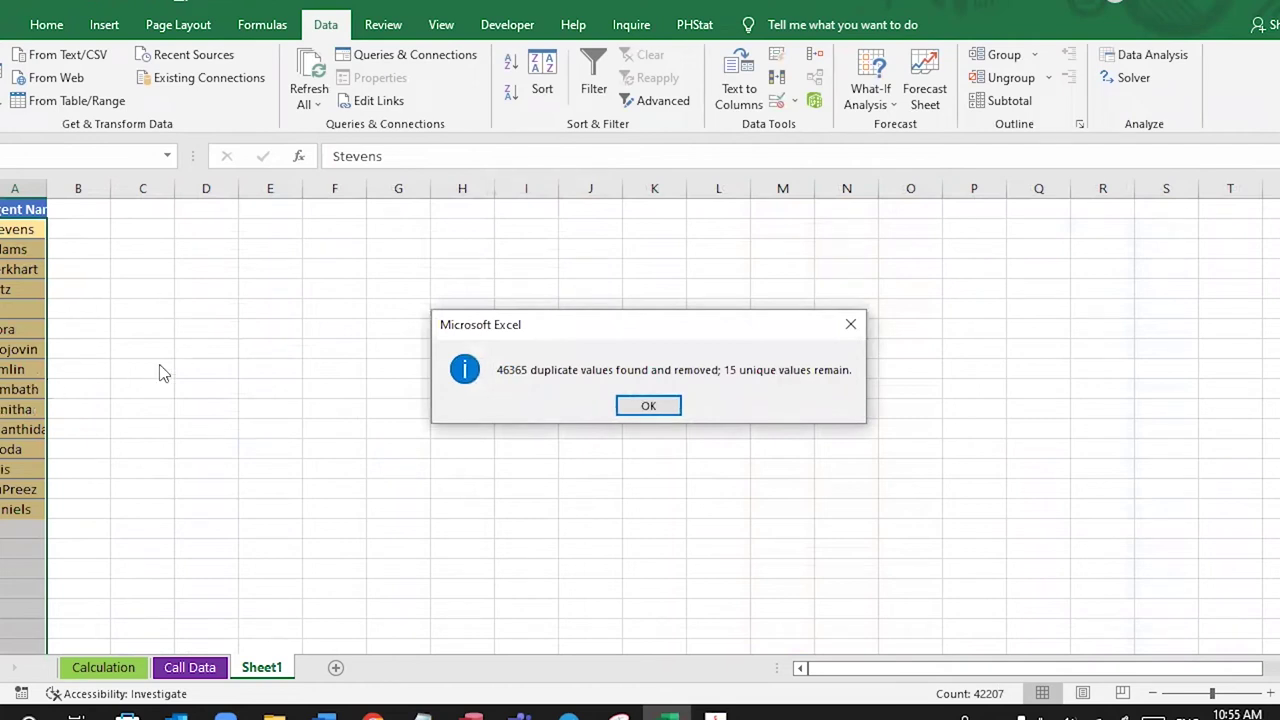
left_click(851, 324)
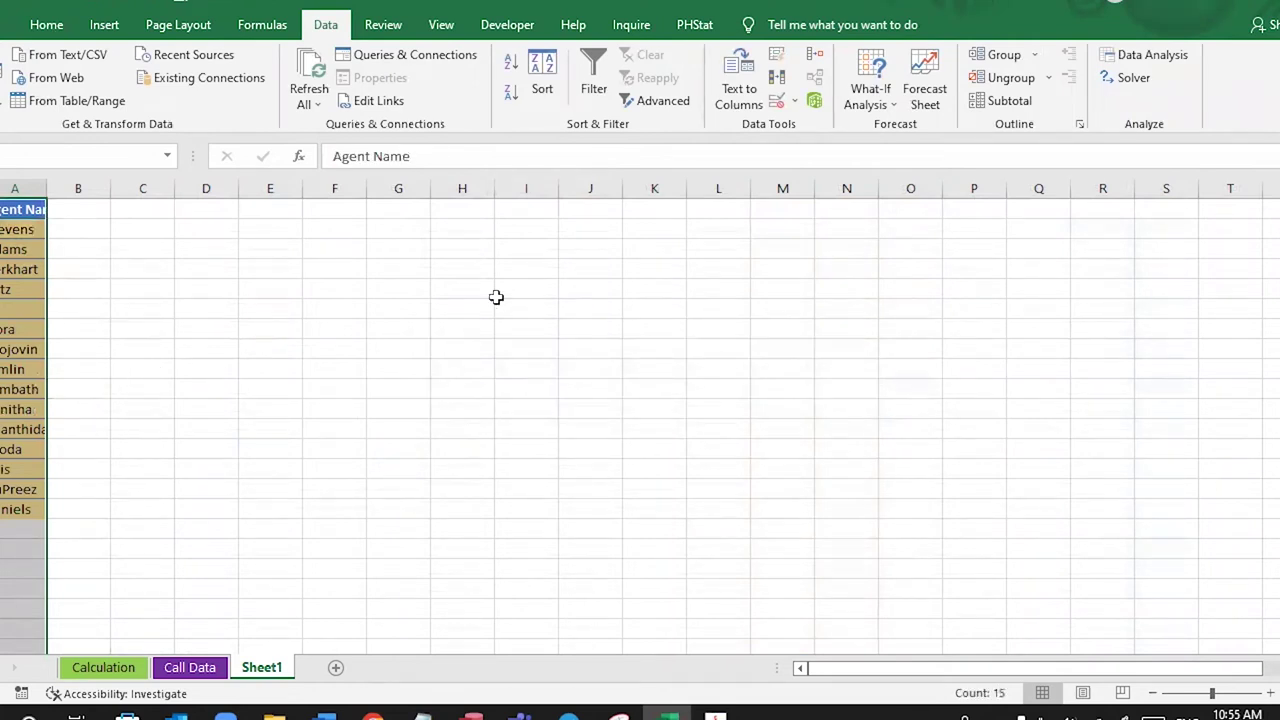
left_click(20, 9)
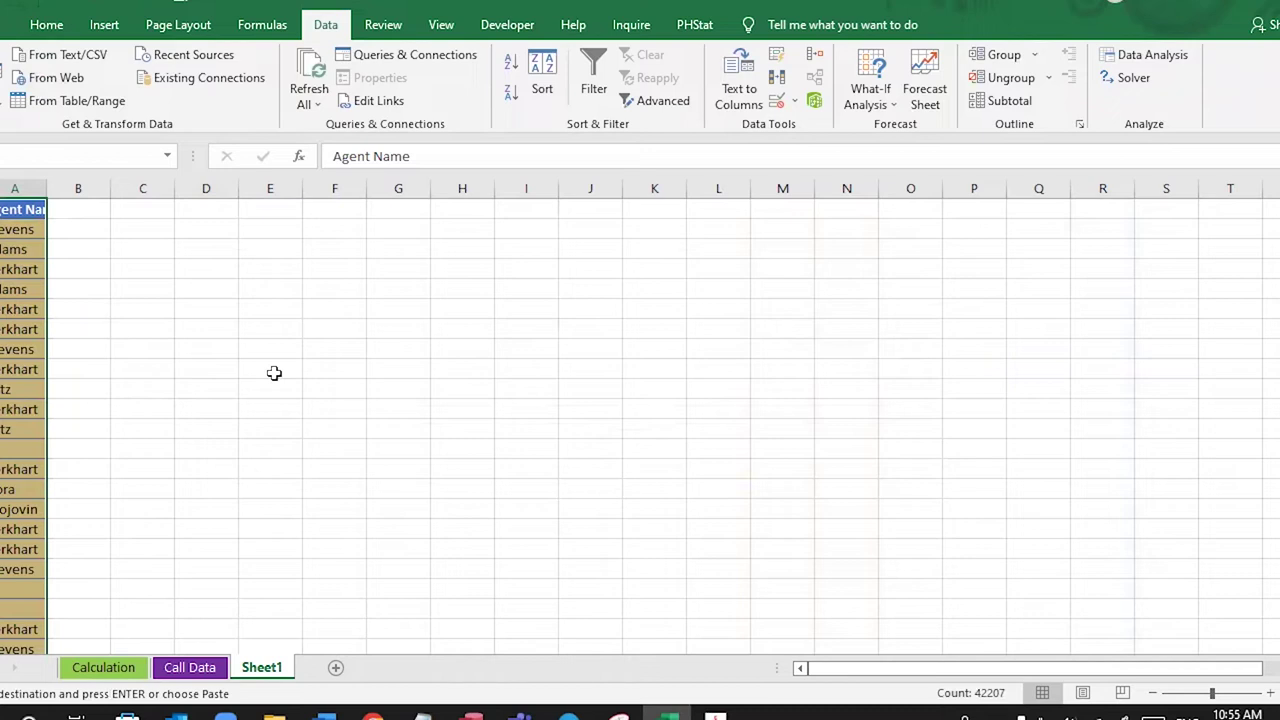
Step: Widen column A on Sheet1 so the Agent Name header fits
left_click_drag(46, 188, 70, 188)
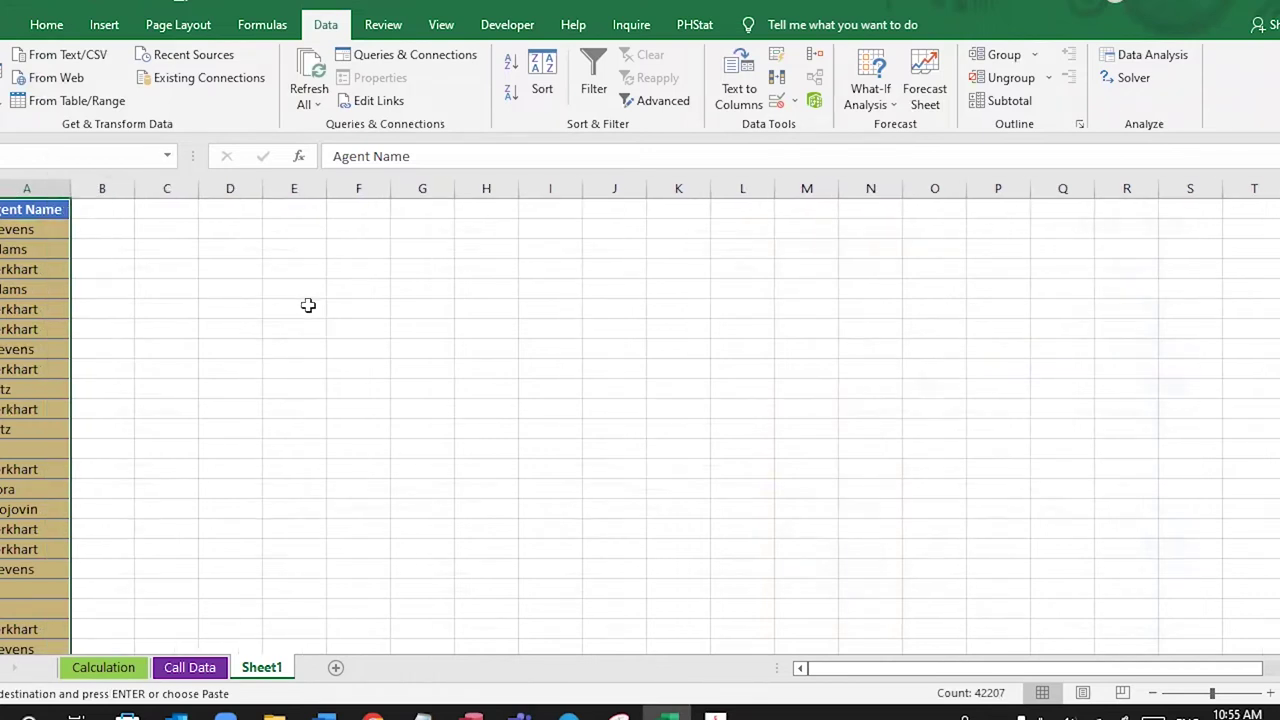
left_click(121, 229)
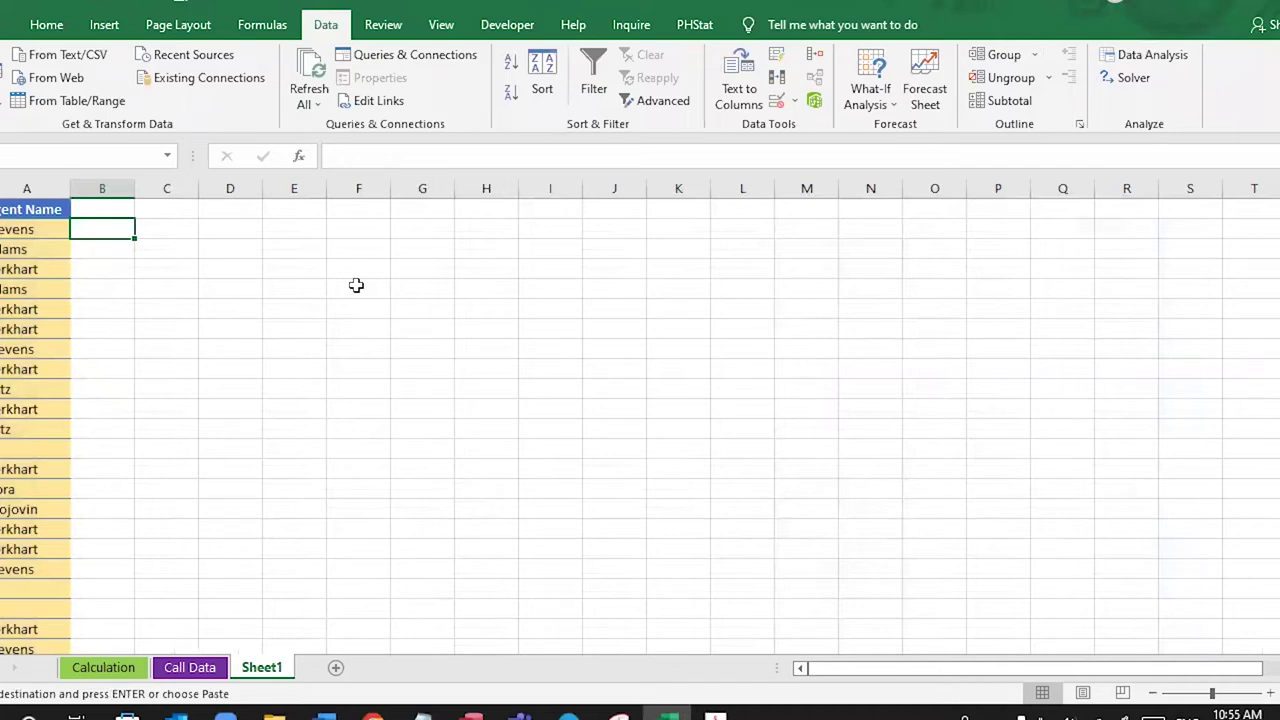
type("=uni")
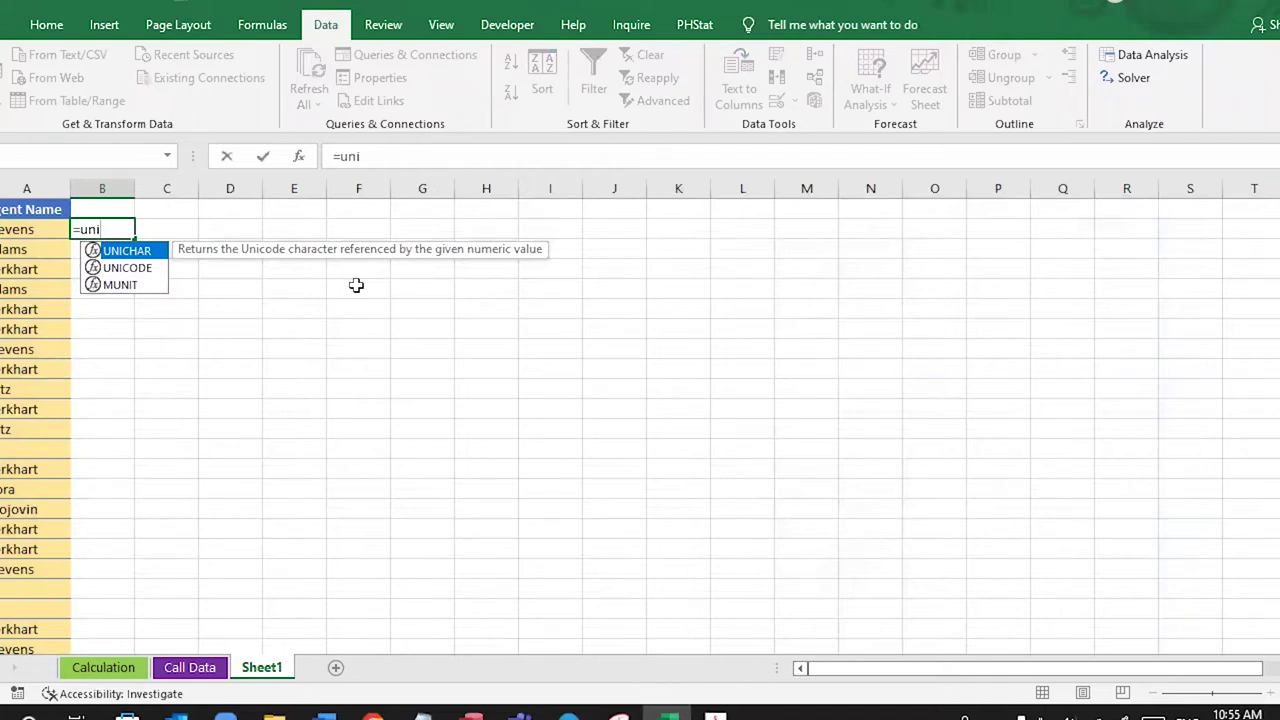
type("que(")
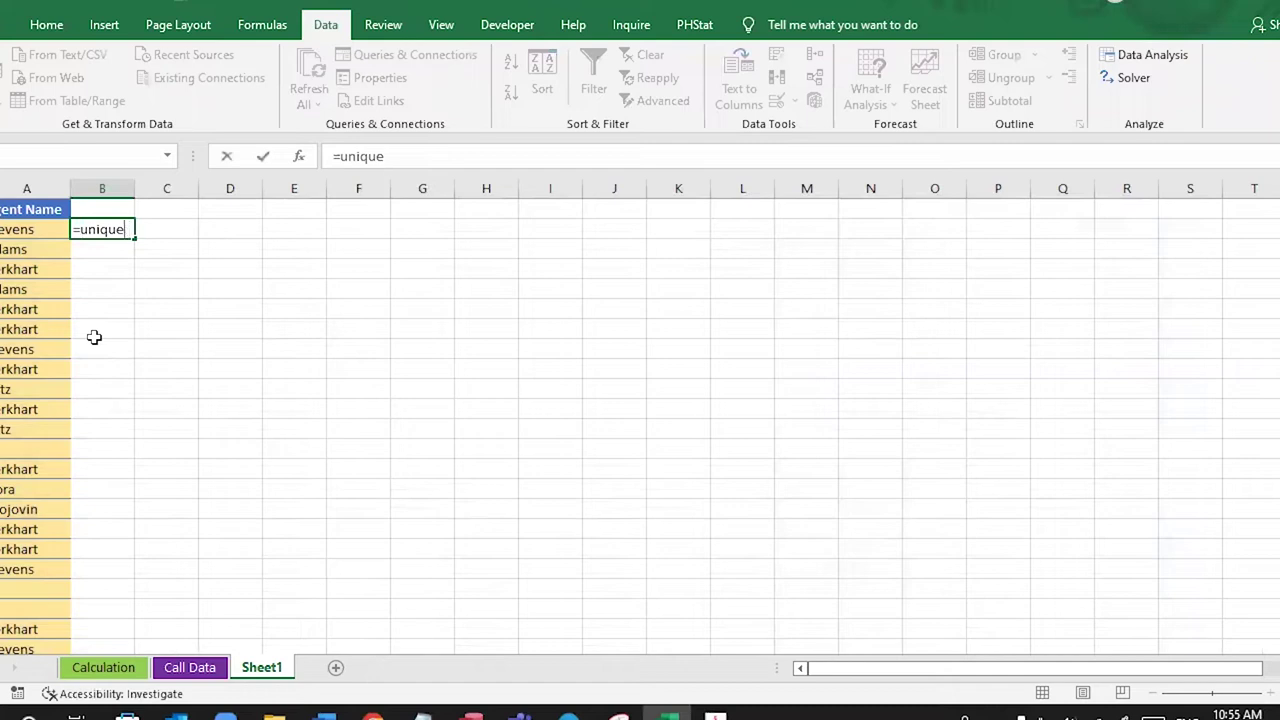
key("BackSpace")
key("BackSpace")
key("BackSpace")
key("BackSpace")
key("BackSpace")
key("BackSpace")
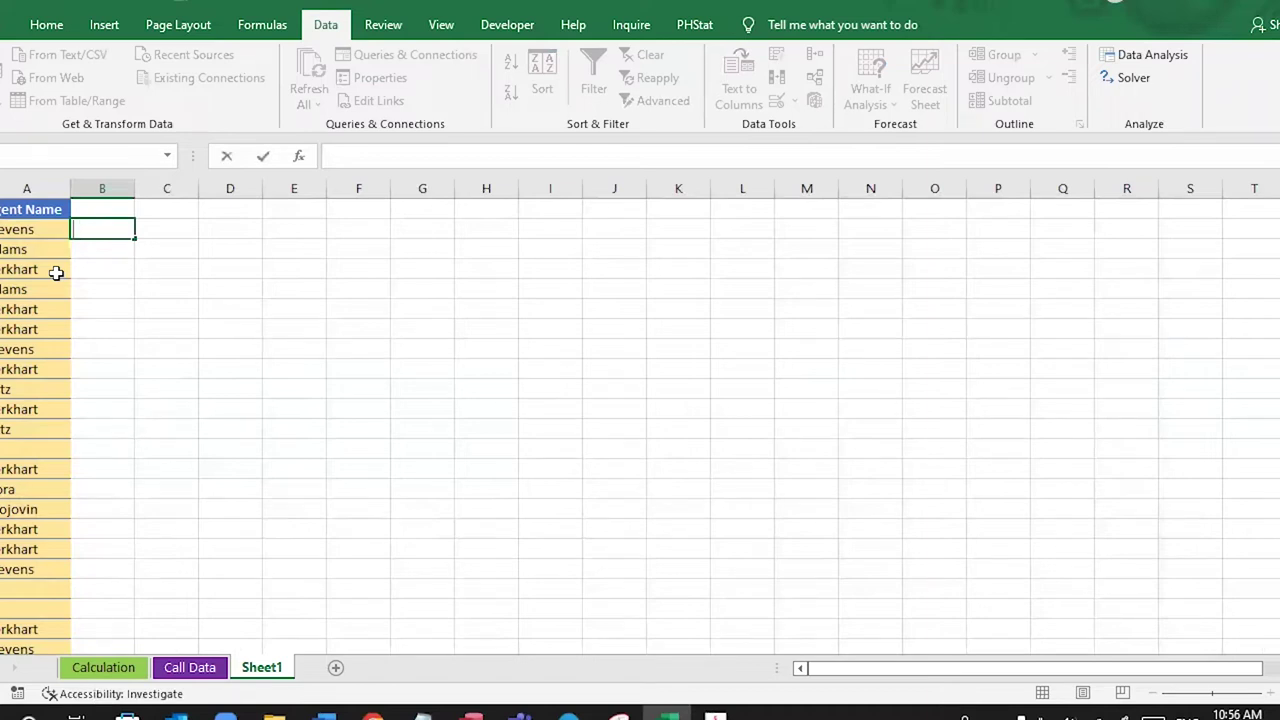
key("Escape")
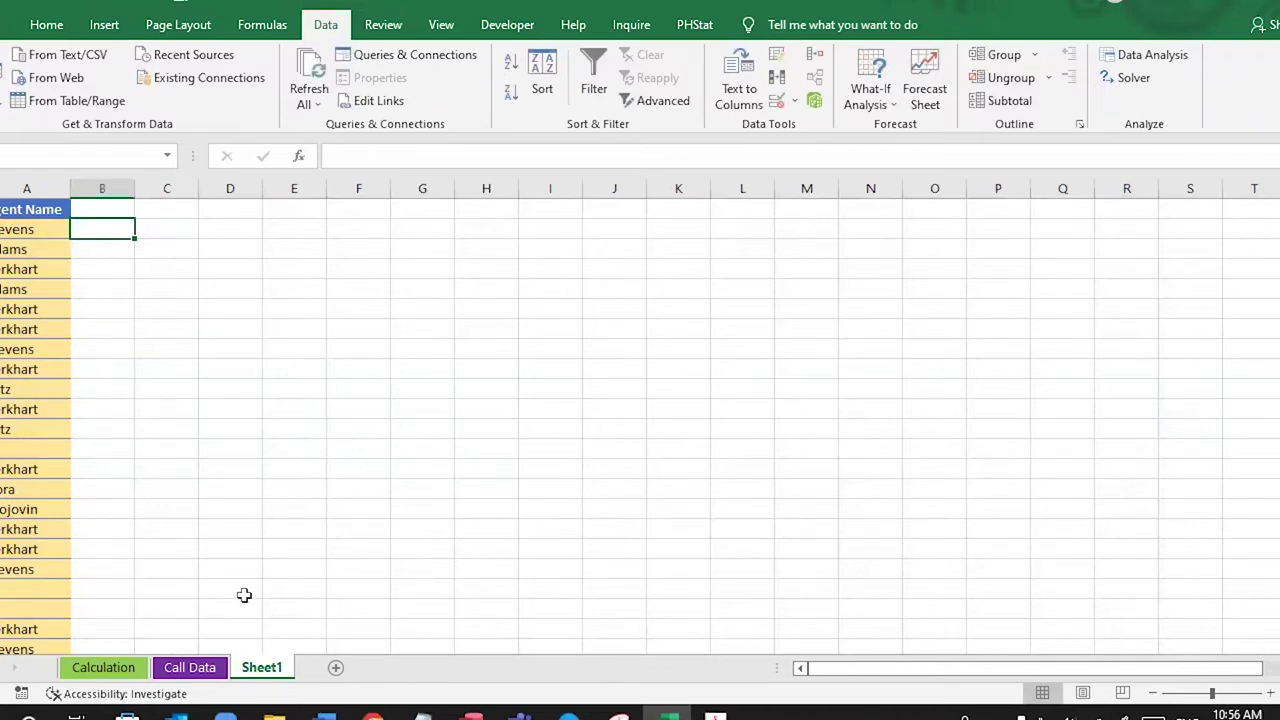
Step: On the Calculation sheet, start the formula =LOOKUP(2,1/(COUNTIF( in cell A22, the first row of the agent table
left_click(103, 667)
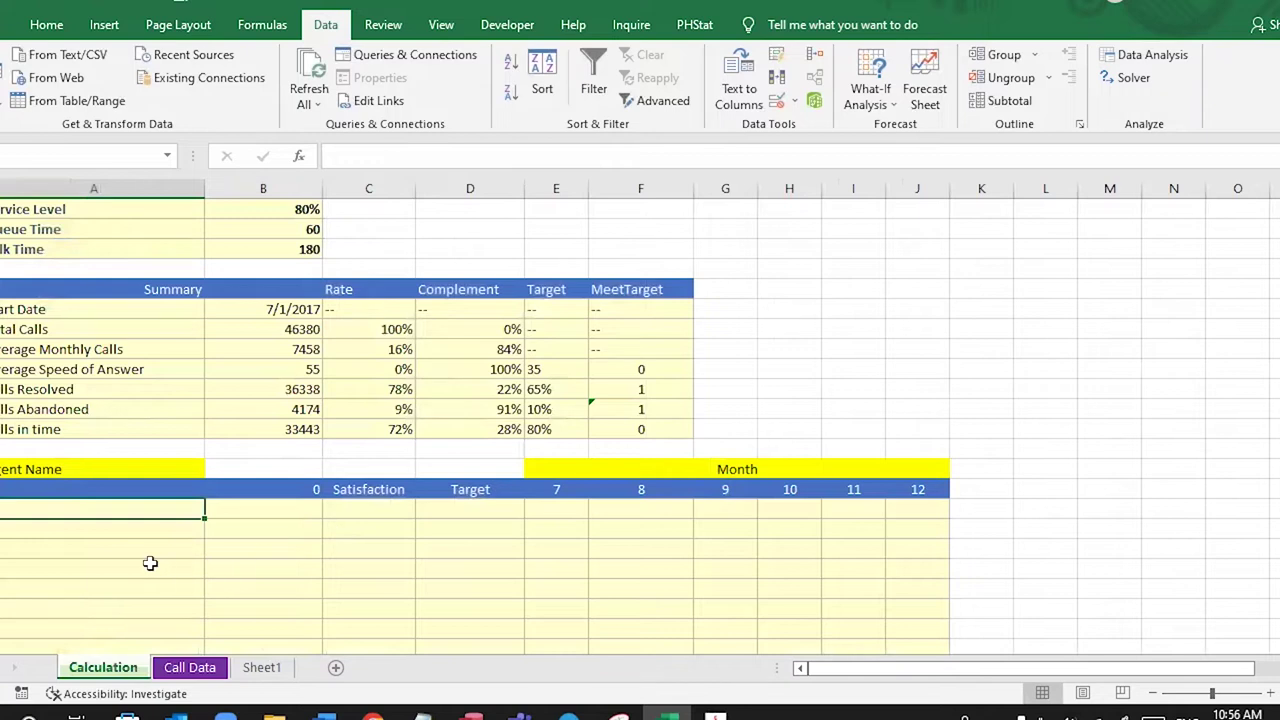
type("=")
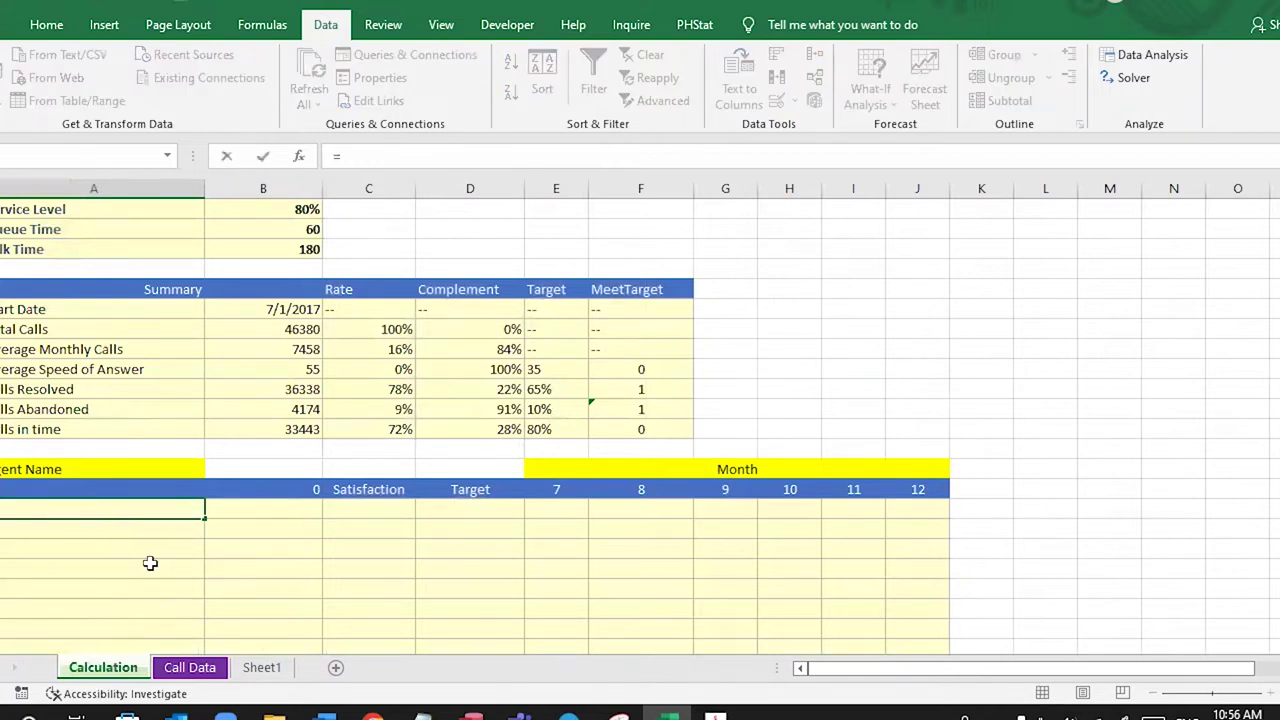
type("look")
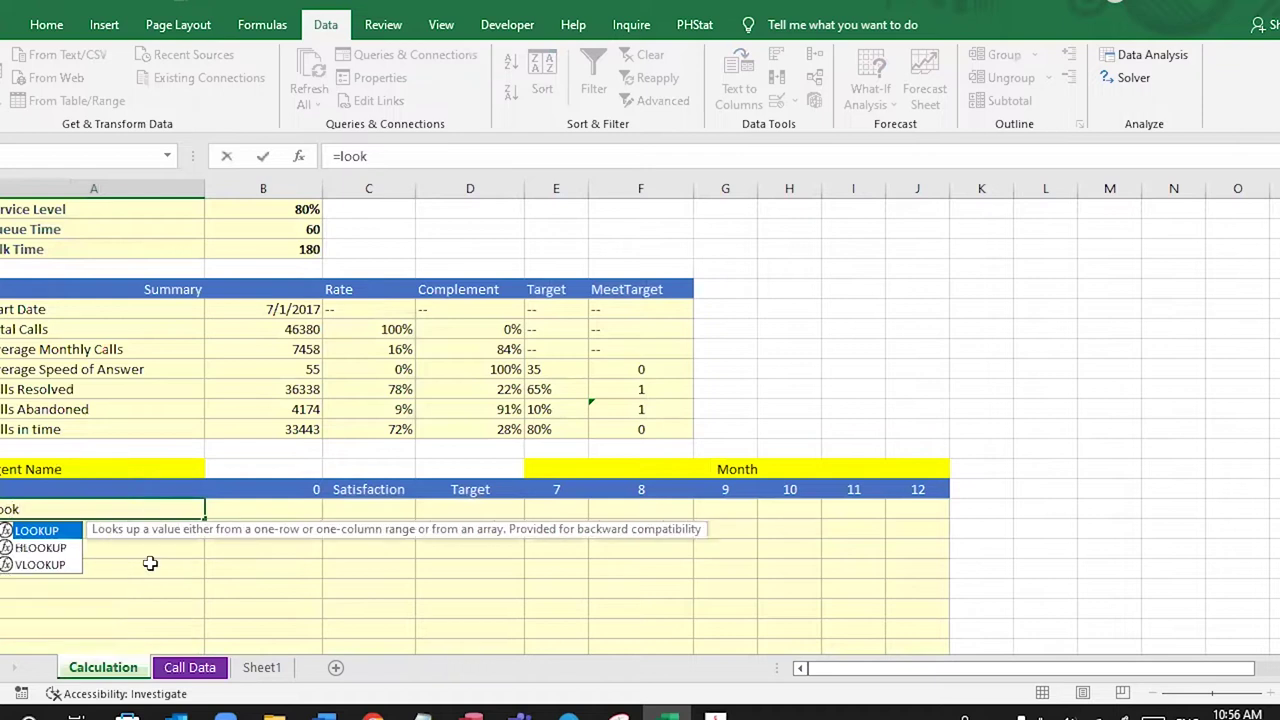
key("Tab")
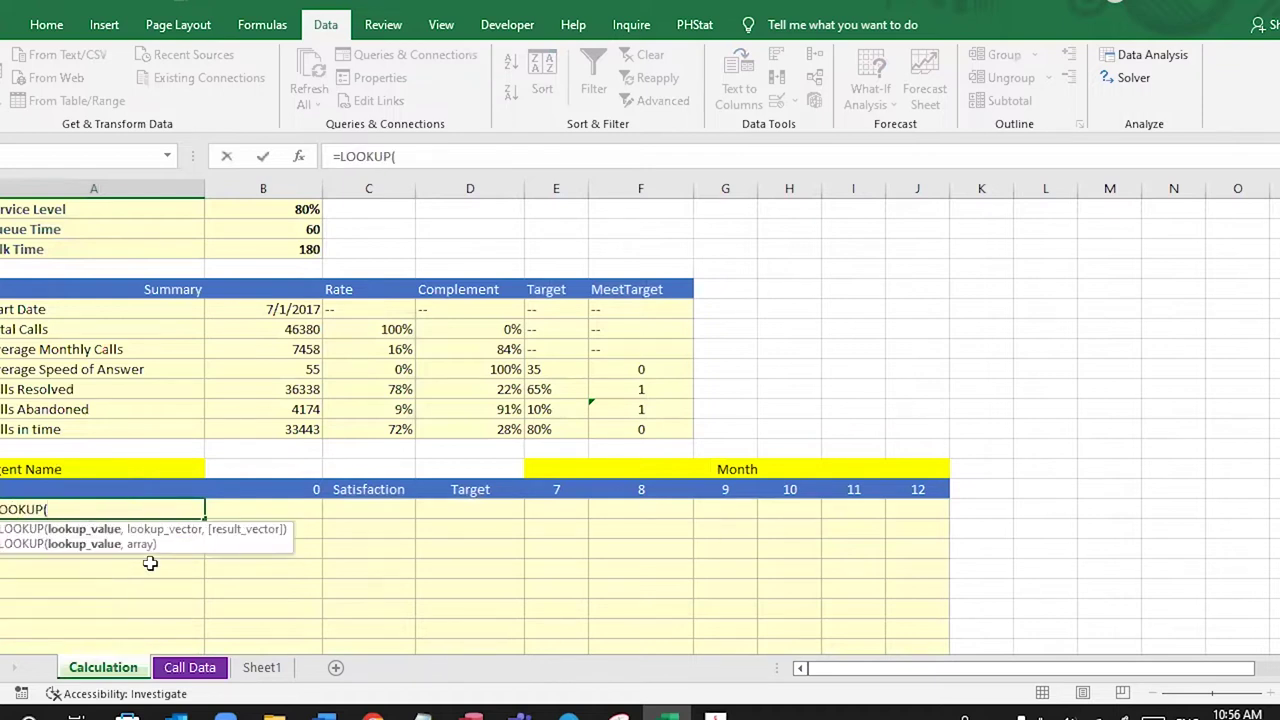
type("2,1/")
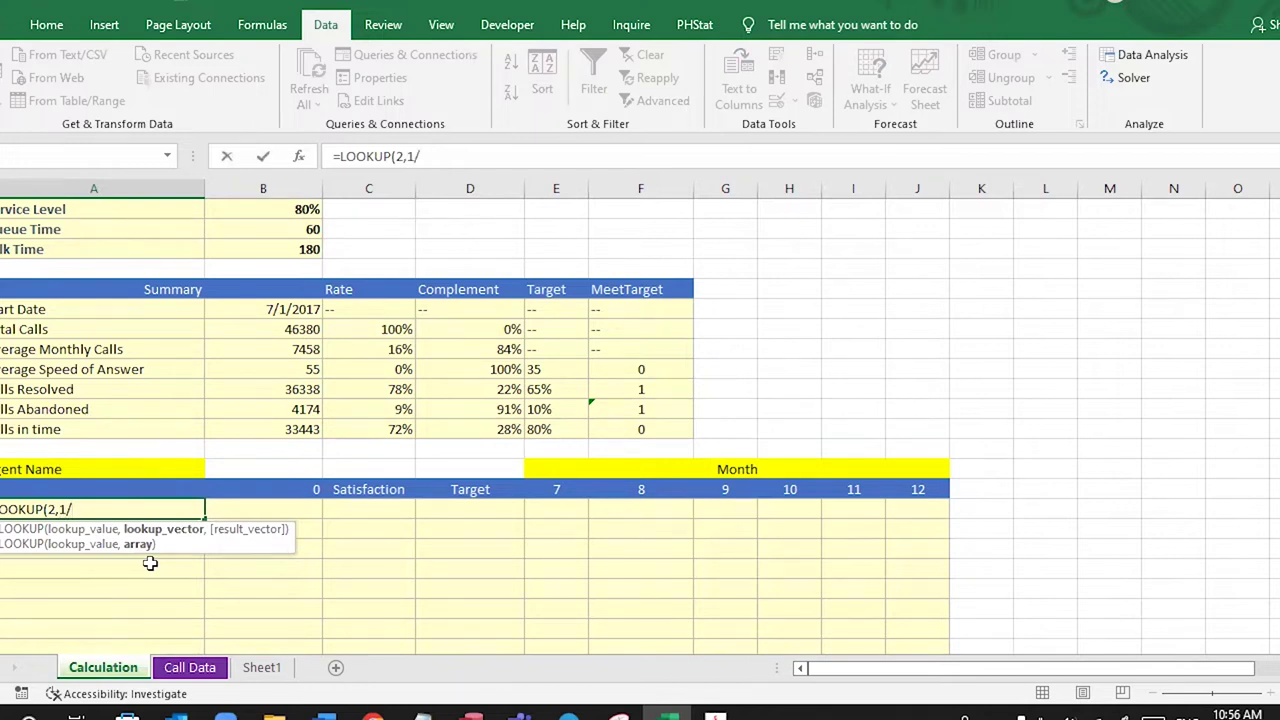
type("(countif")
key("Tab")
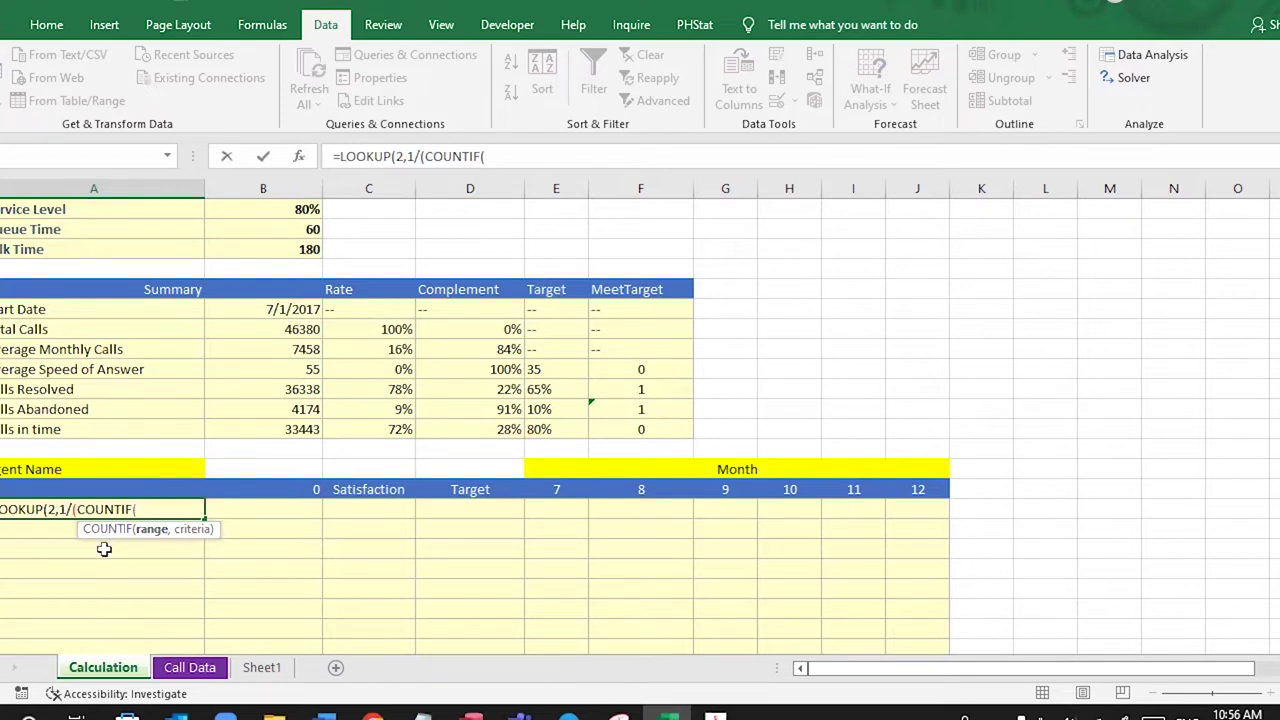
Step: Set the COUNTIF range to the expanding reference $A$21:A21, with only its first cell absolute
left_click(60, 489)
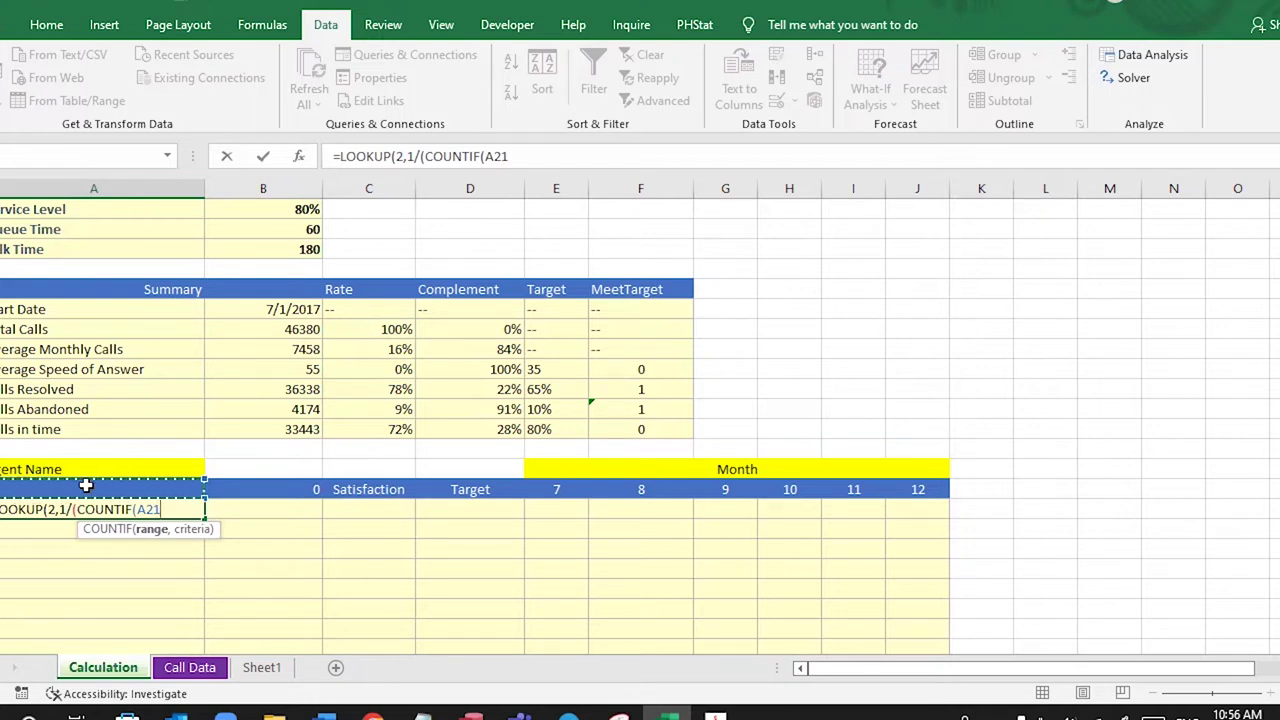
key("F8")
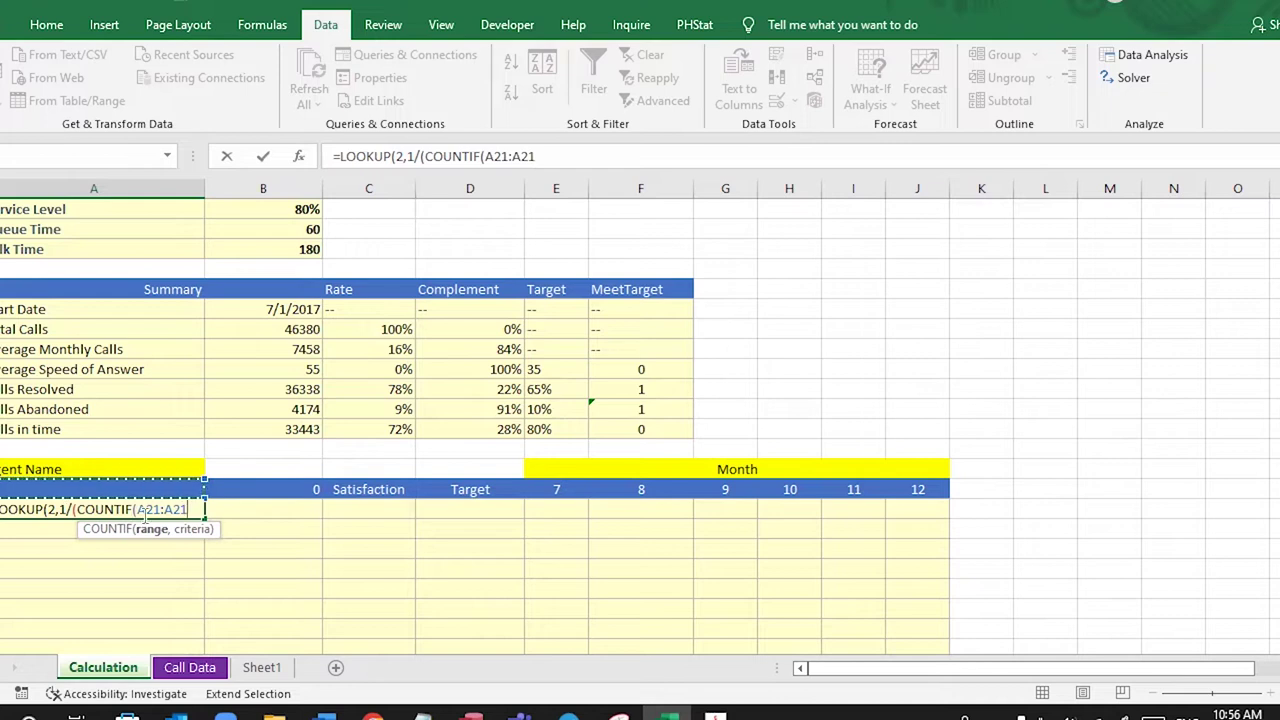
key("F8")
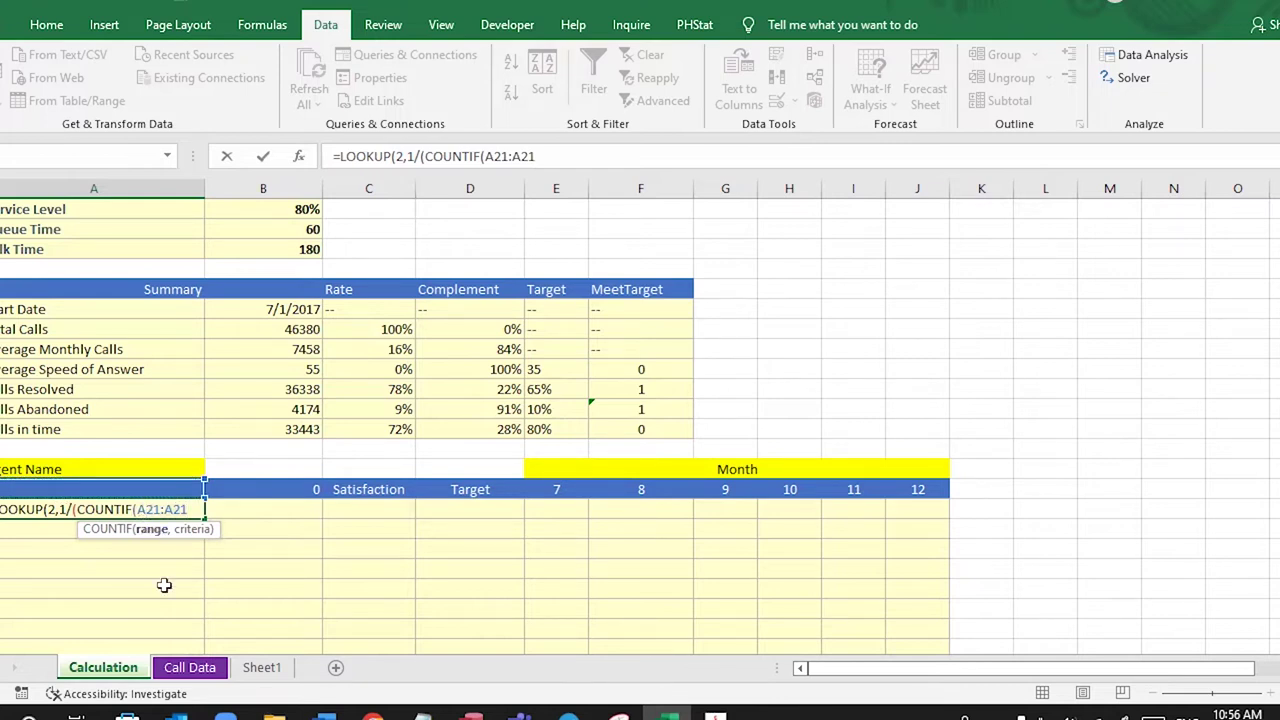
key("F4")
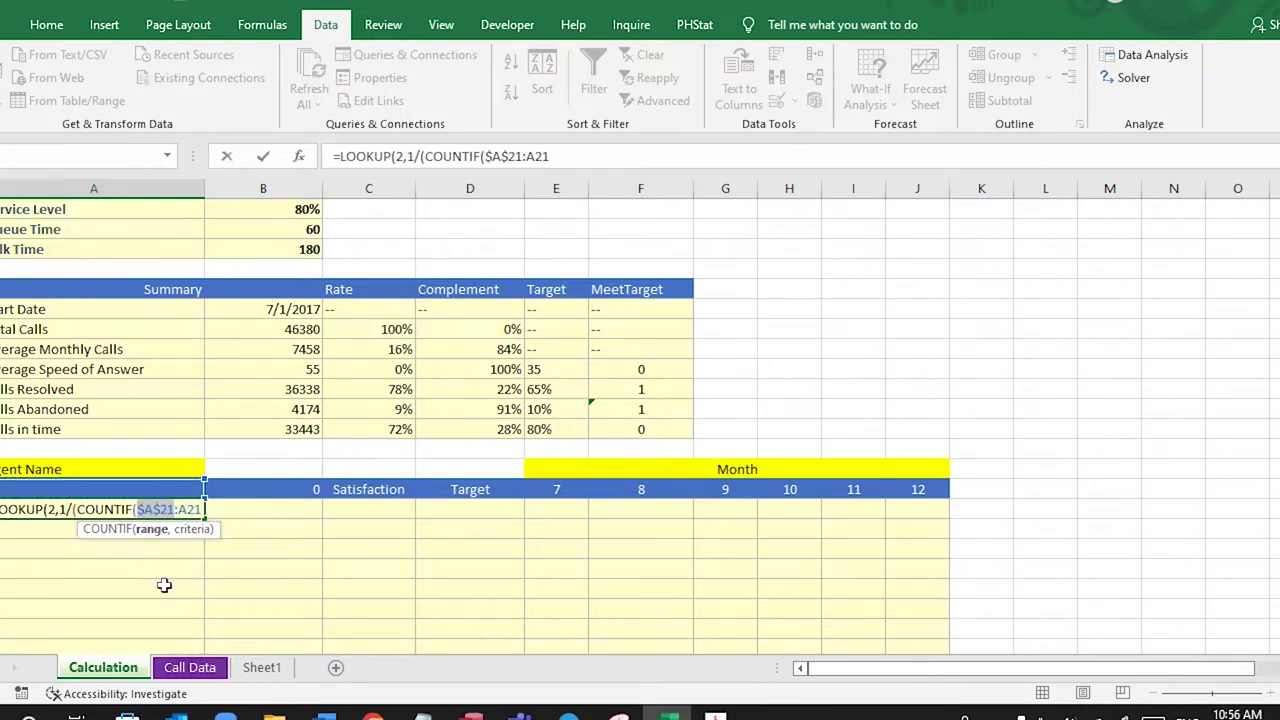
key("End")
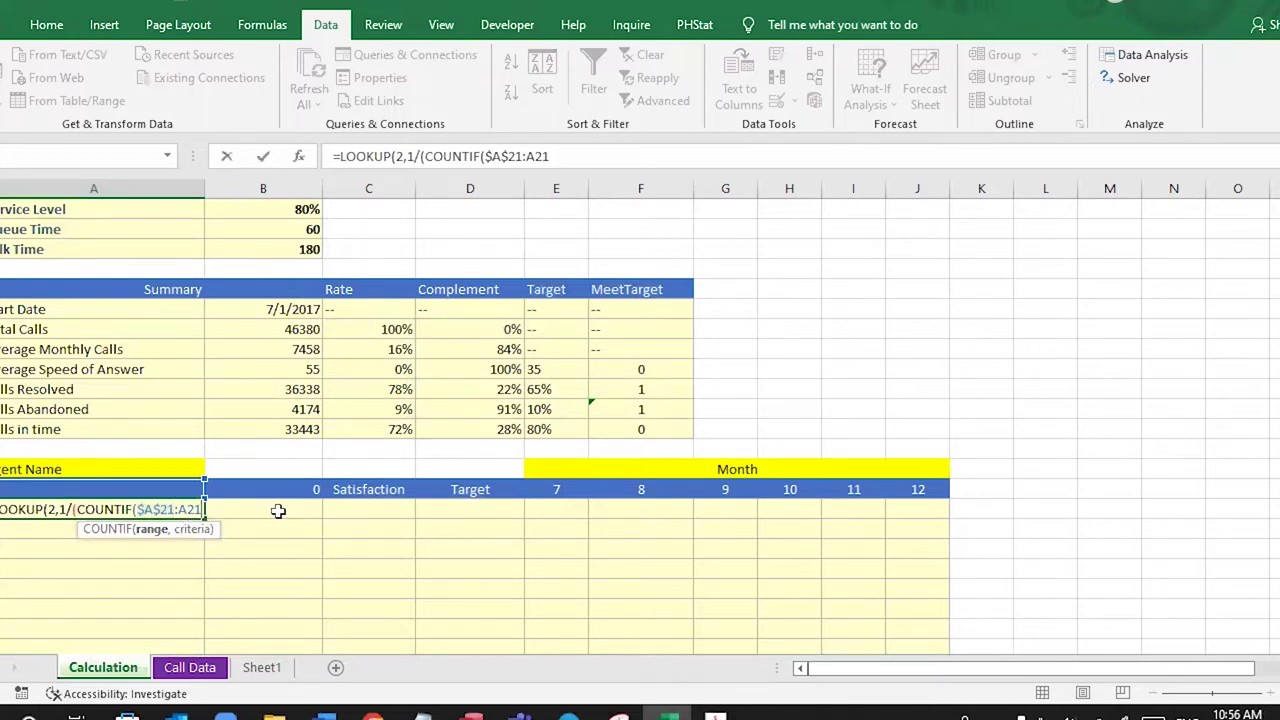
Step: Use the Agent Name column of the tbl_Calls table as the COUNTIF criteria and close the function's parenthesis
type(",")
type("tbl")
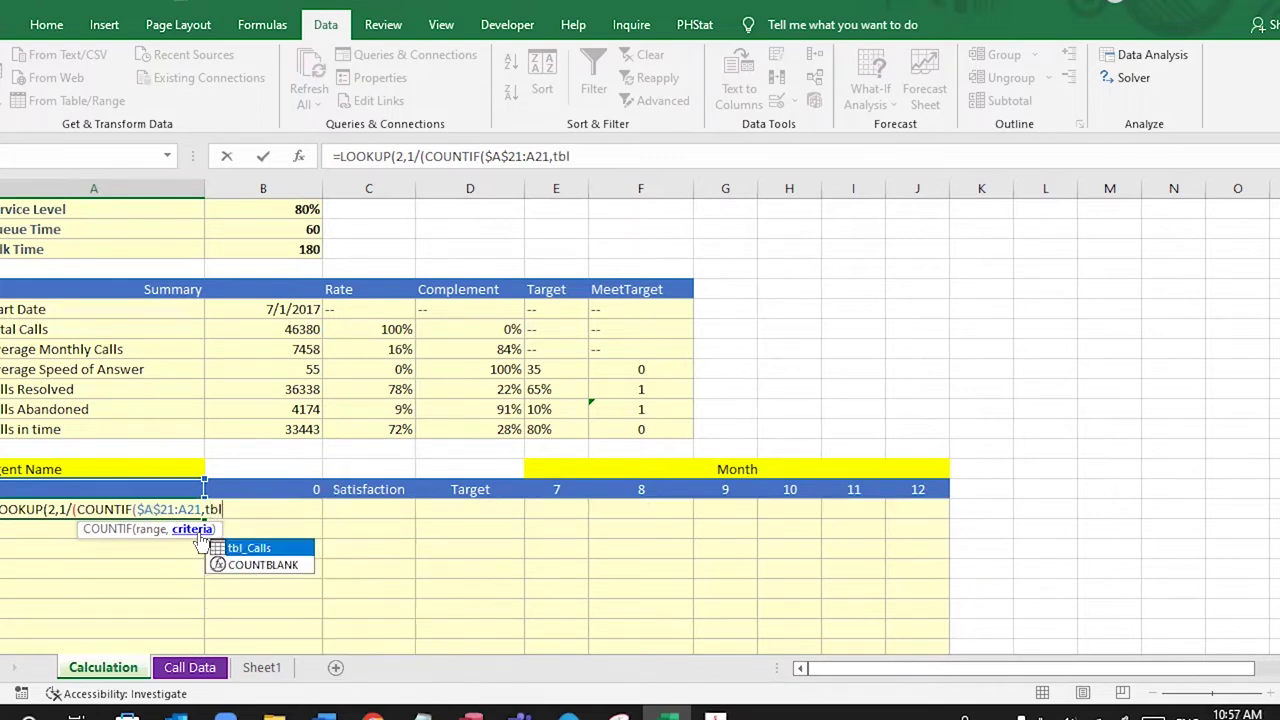
key("Tab")
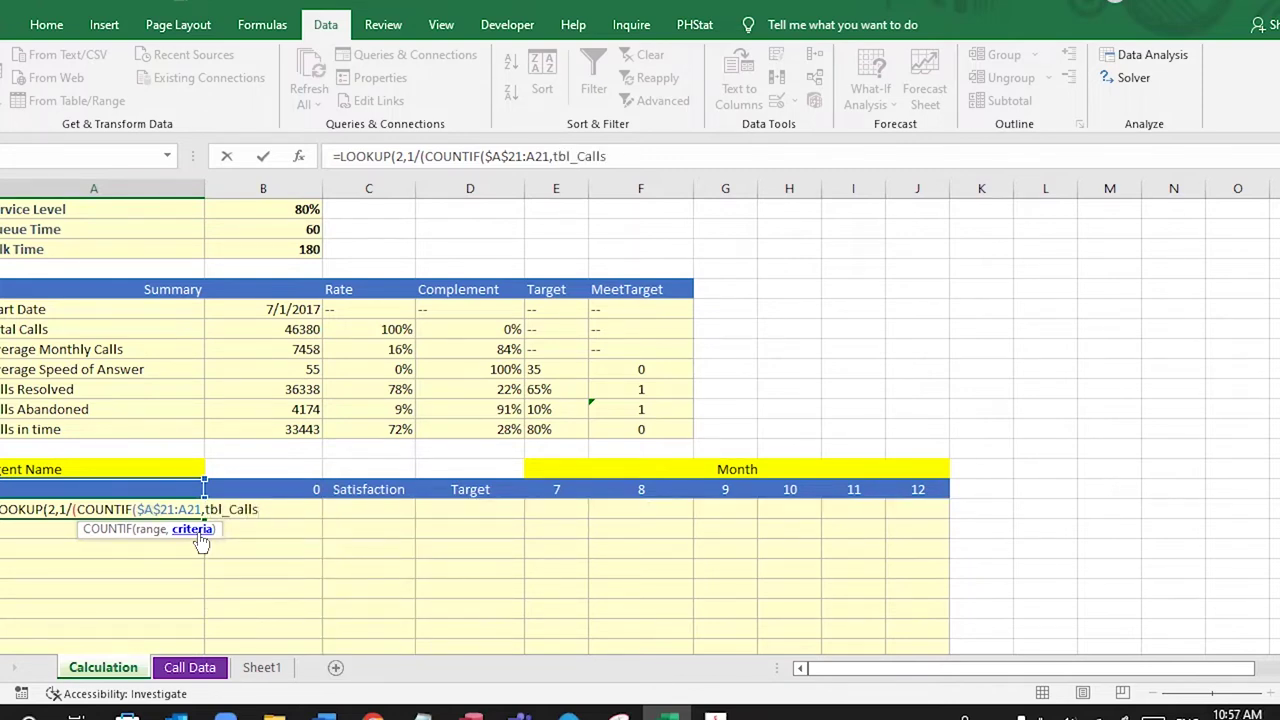
type("[")
type("a")
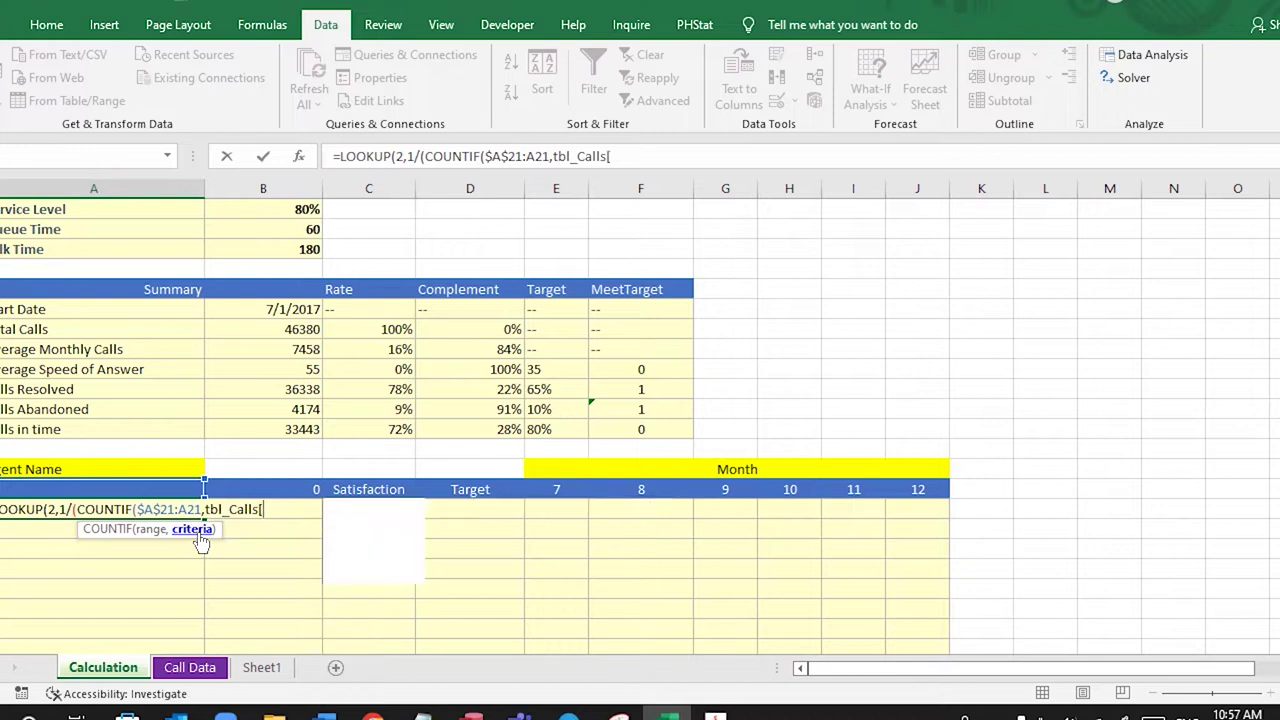
key("Down")
key("Down")
key("Down")
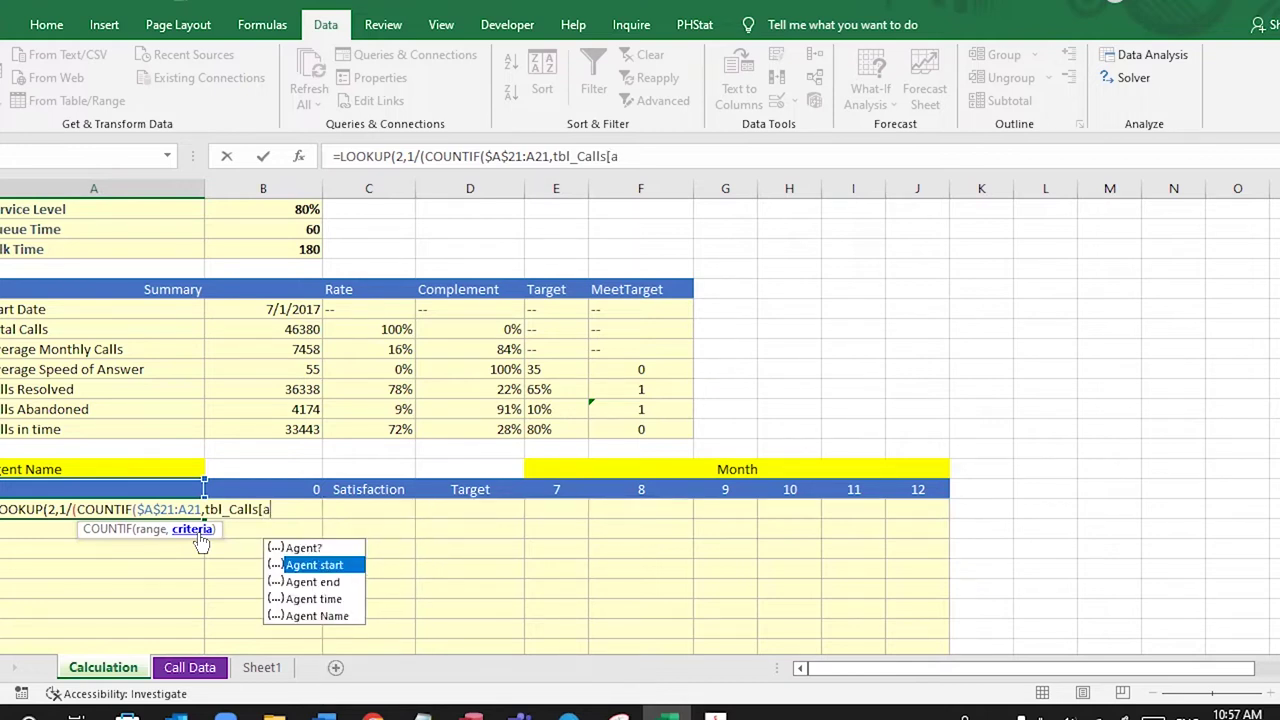
key("Tab")
key("BackSpace")
key("BackSpace")
key("BackSpace")
key("BackSpace")
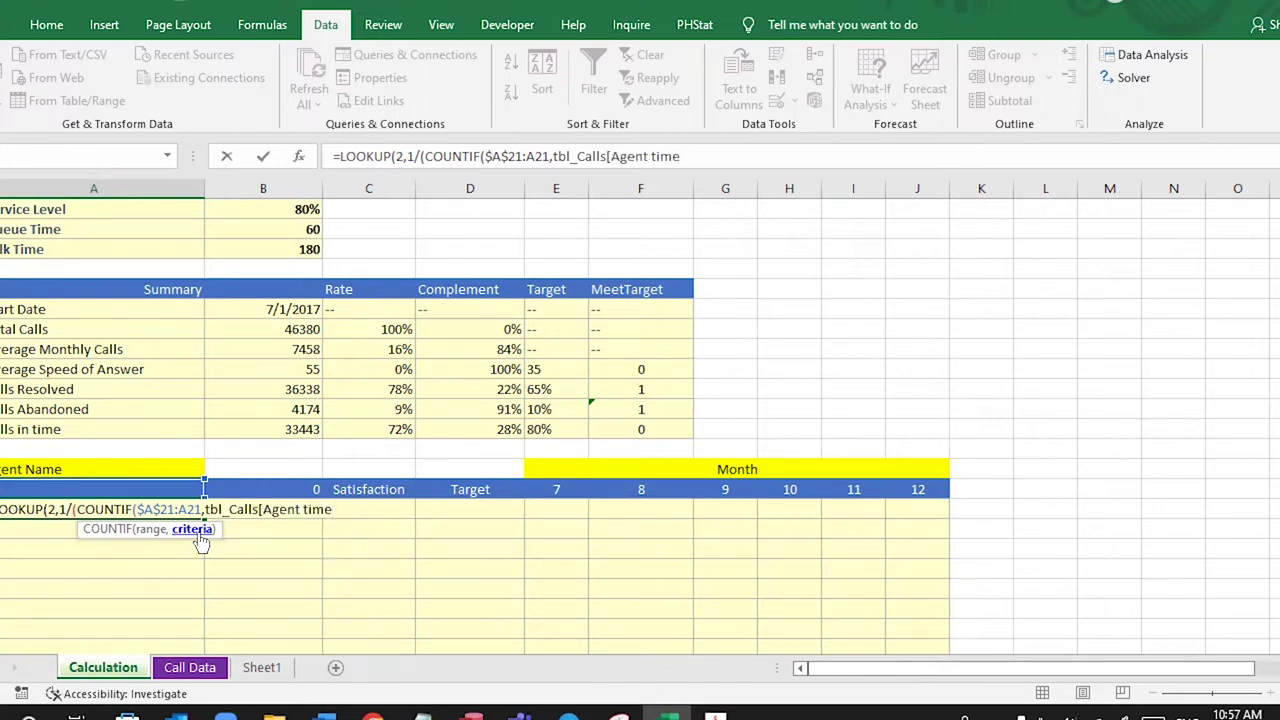
key("BackSpace")
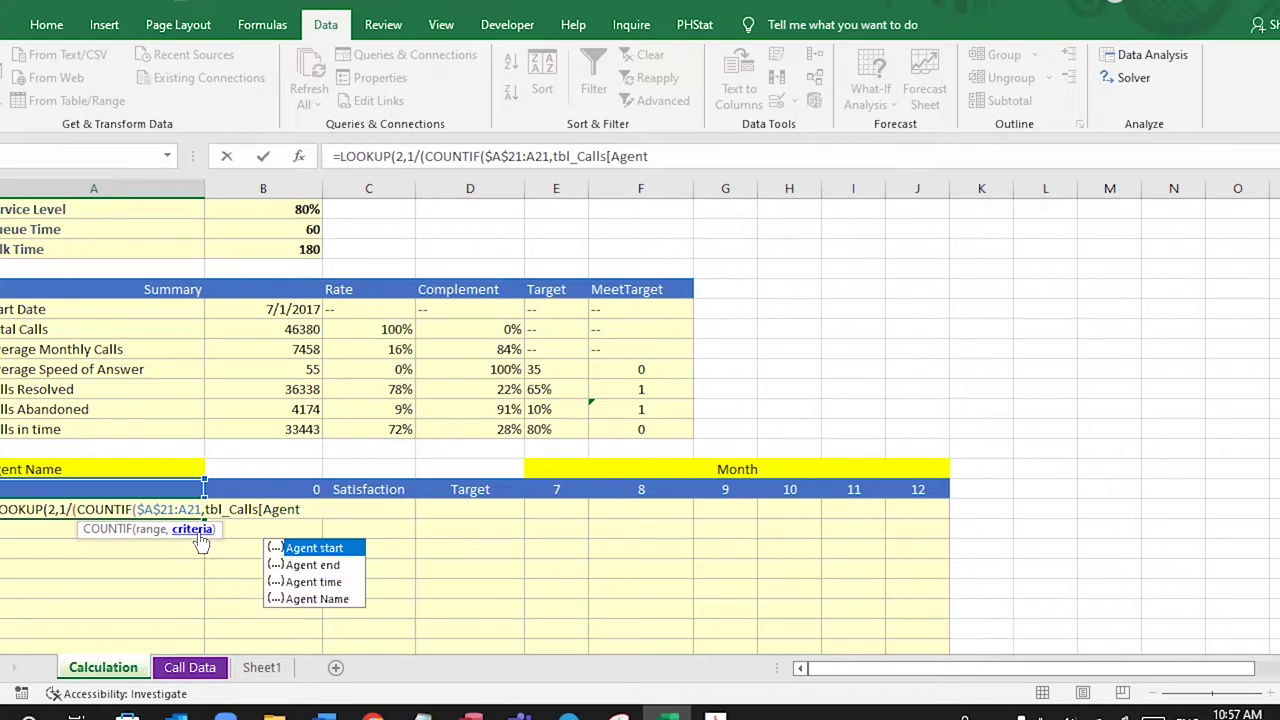
key("Down")
key("Down")
key("Down")
key("Tab")
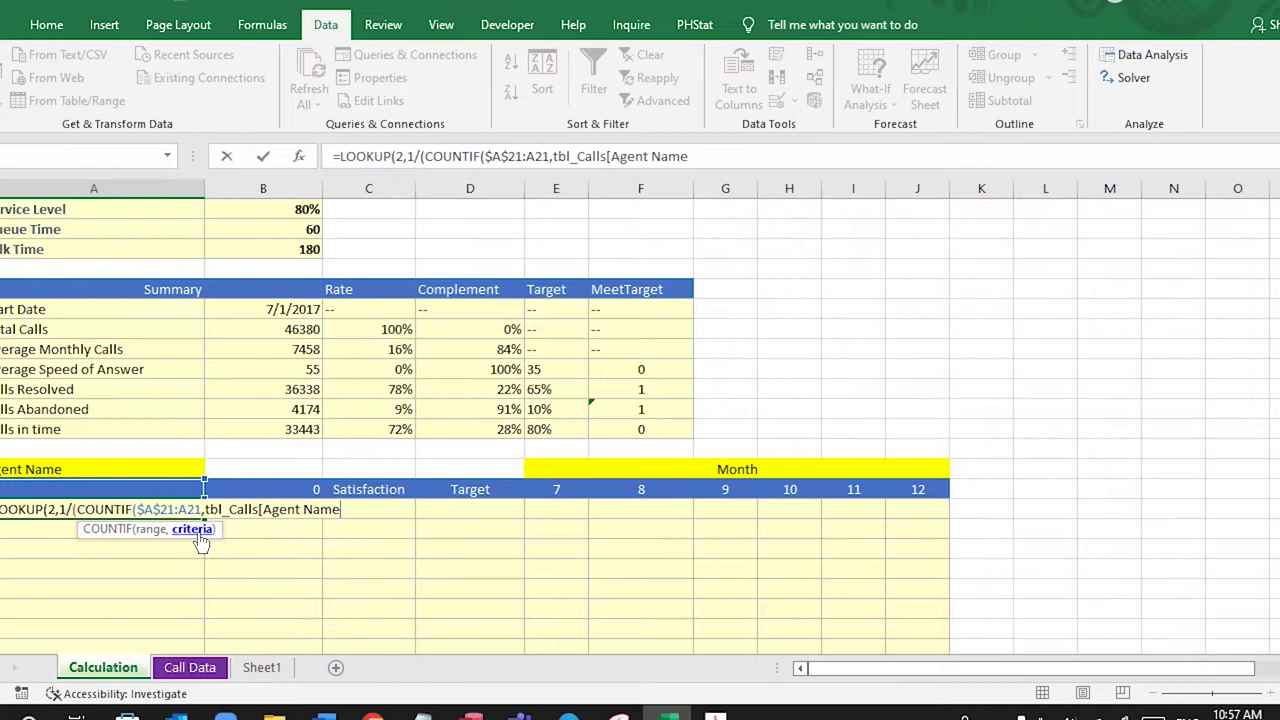
type("0")
key("BackSpace")
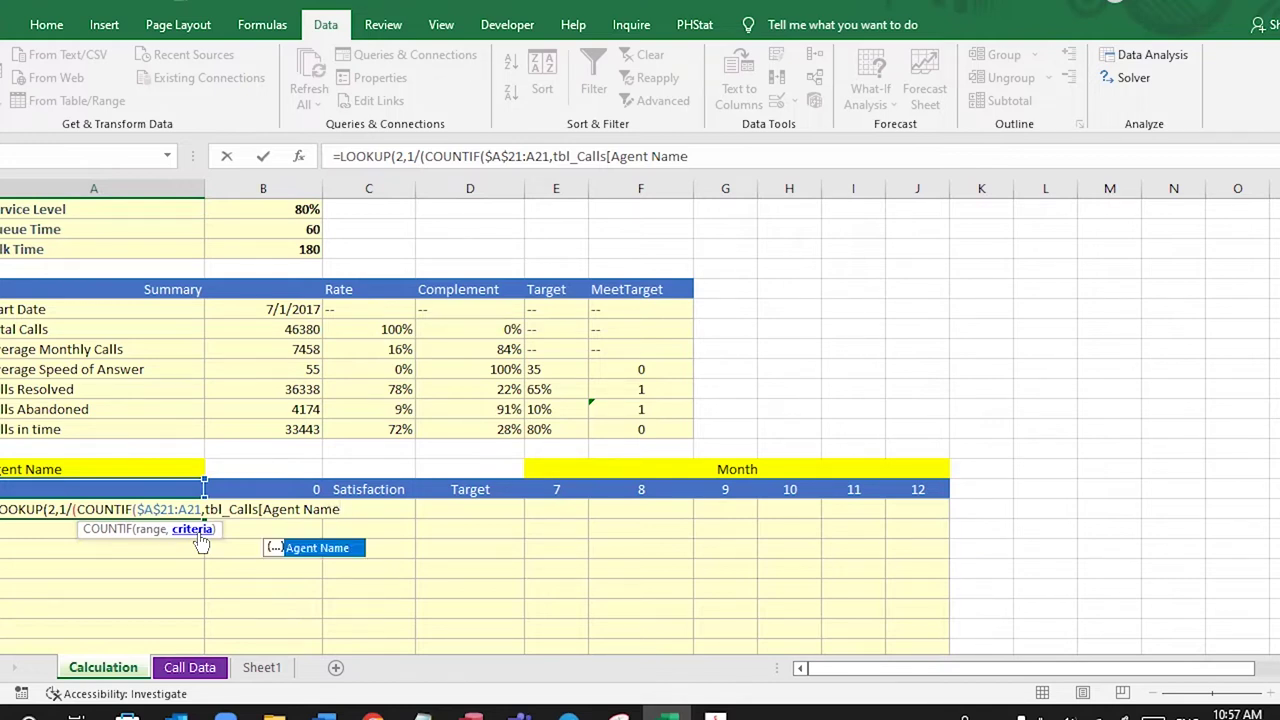
type("])")
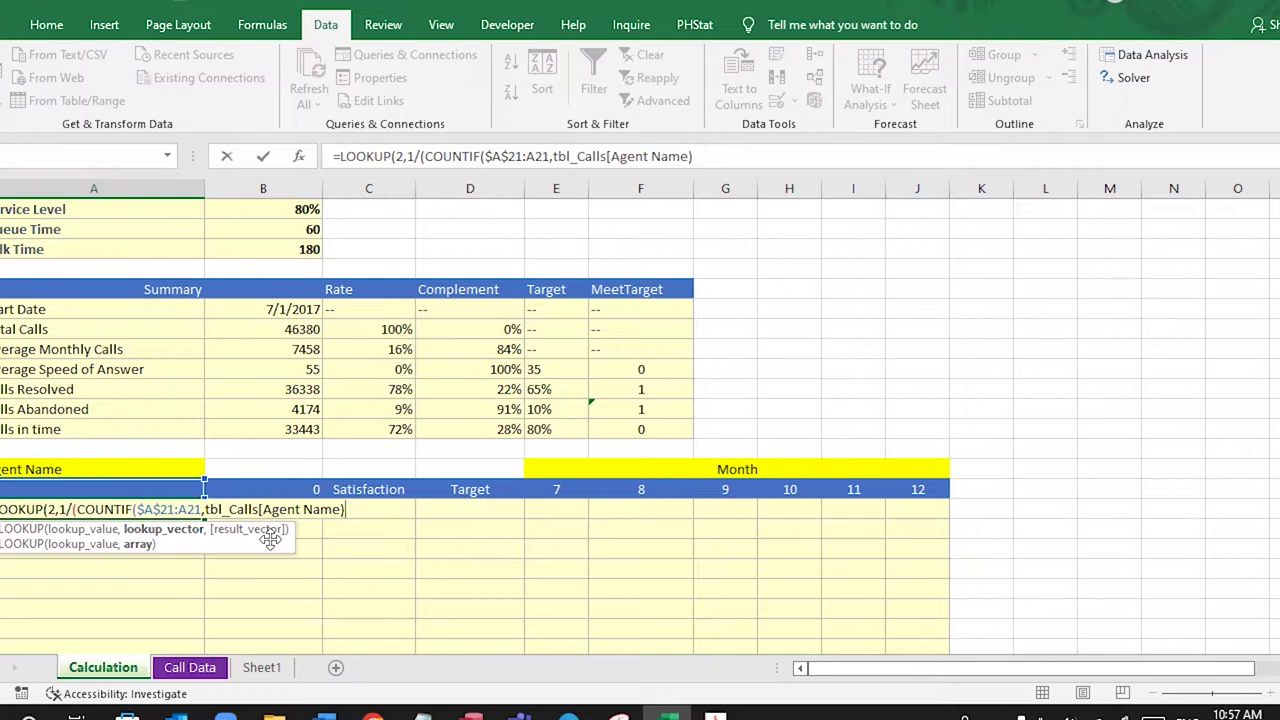
Step: Add the =0 test to the COUNTIF expression and close the lookup vector's parenthesis
type("=")
type("0")
type(")")
type("tb")
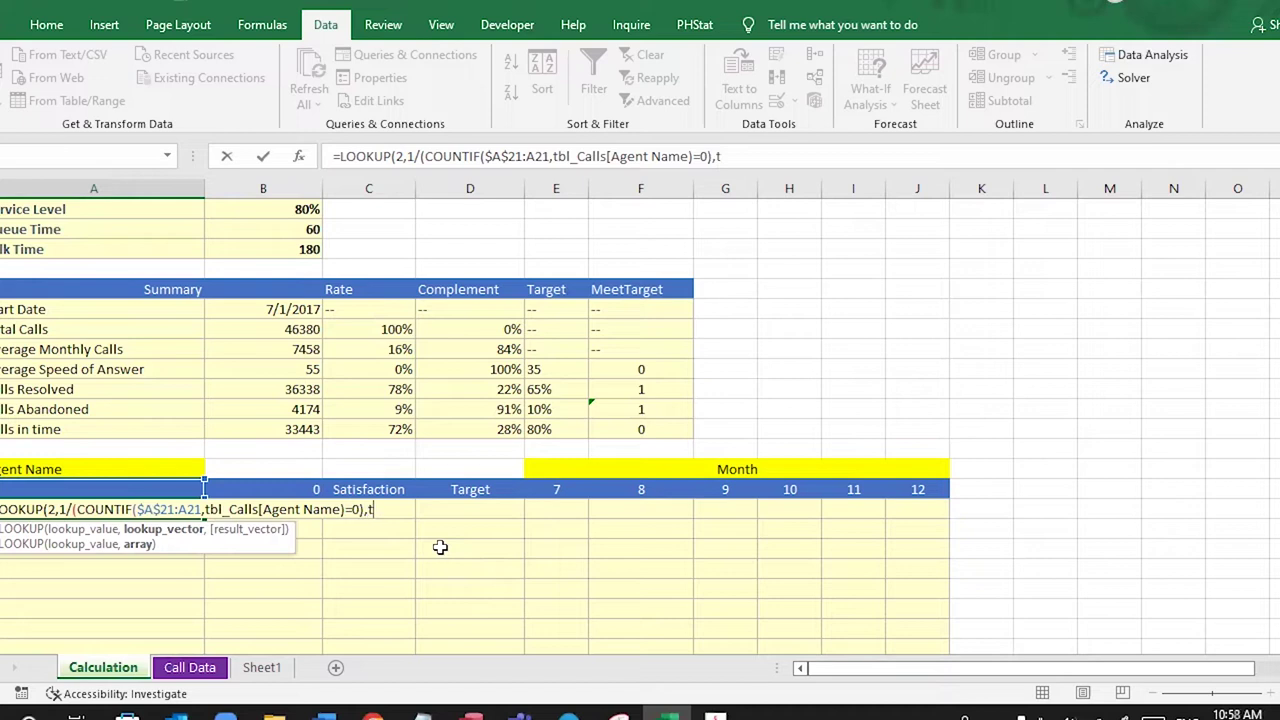
Step: Insert the missing square bracket after Agent Name in the COUNTIF criteria and move on to the LOOKUP result vector
key("BackSpace")
left_click(344, 510)
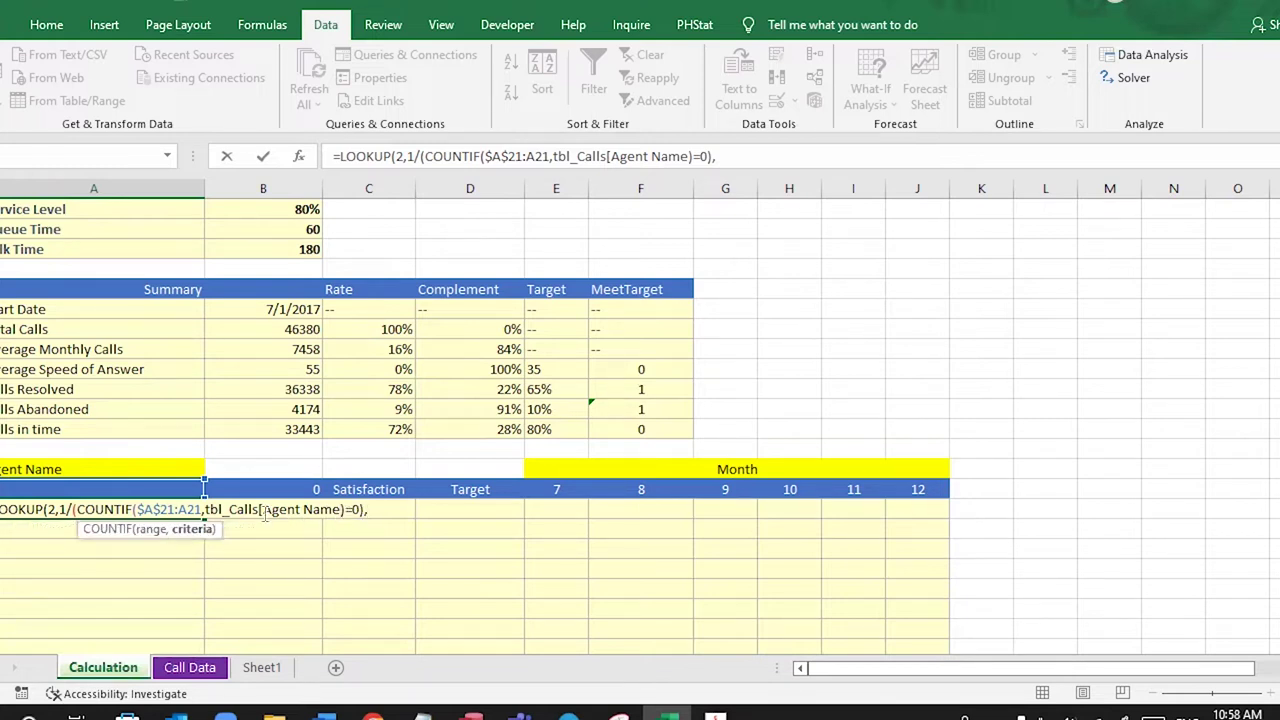
left_click(362, 511)
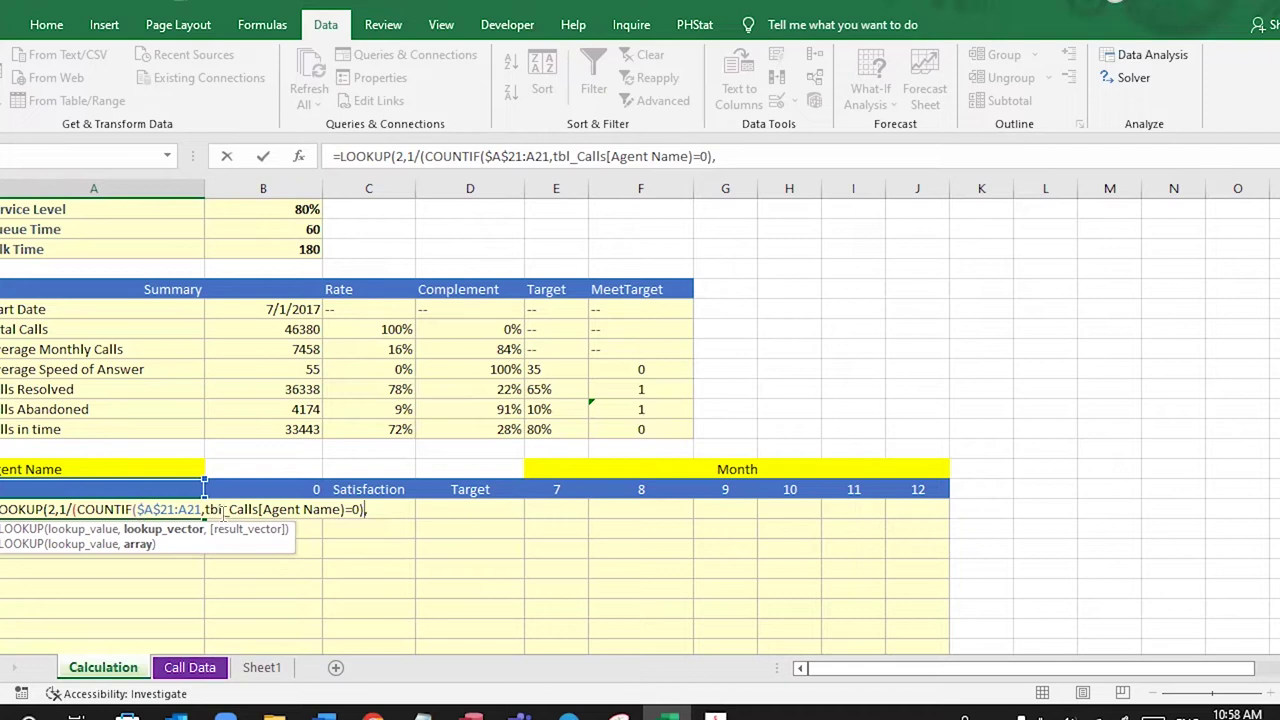
left_click(343, 510)
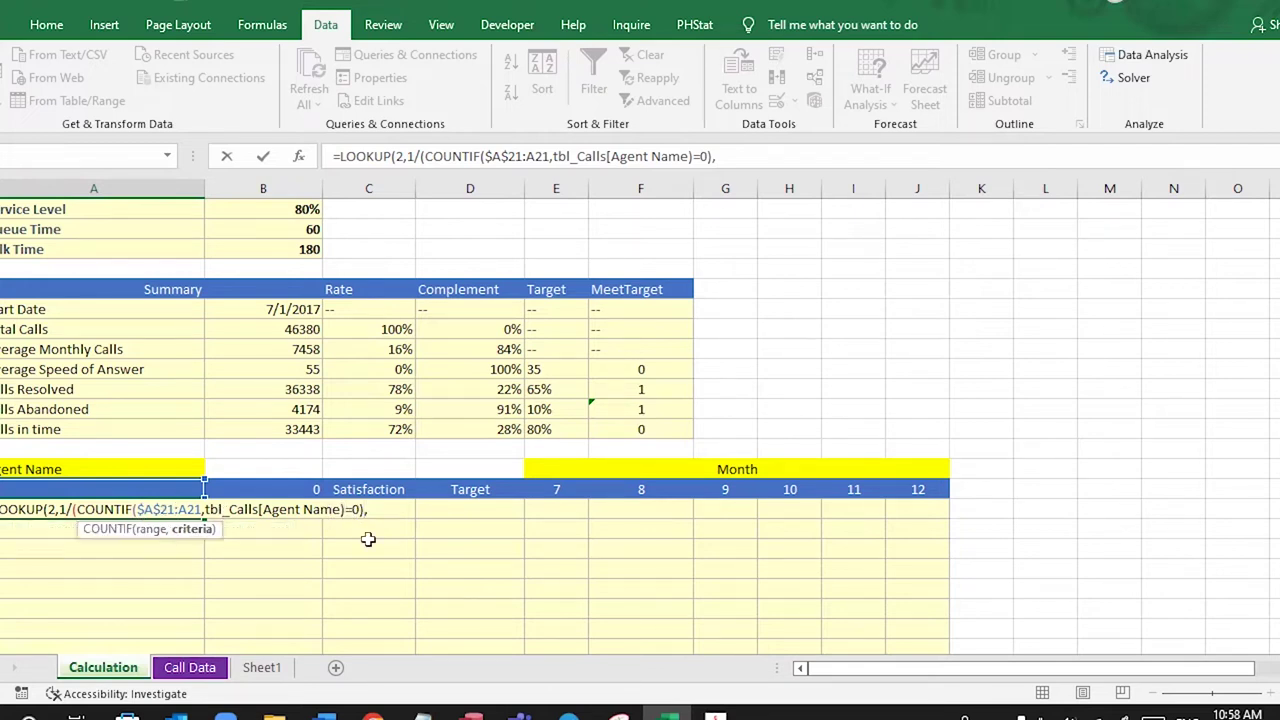
type("]")
left_click(358, 510)
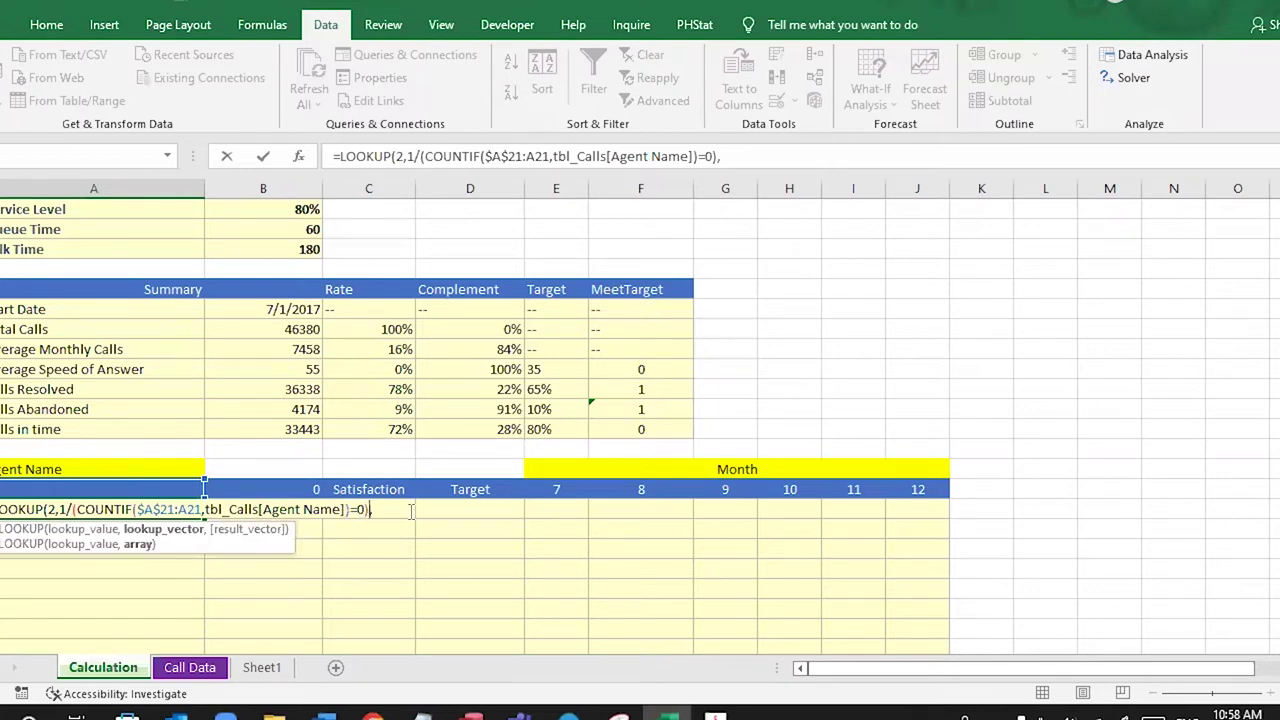
type(",")
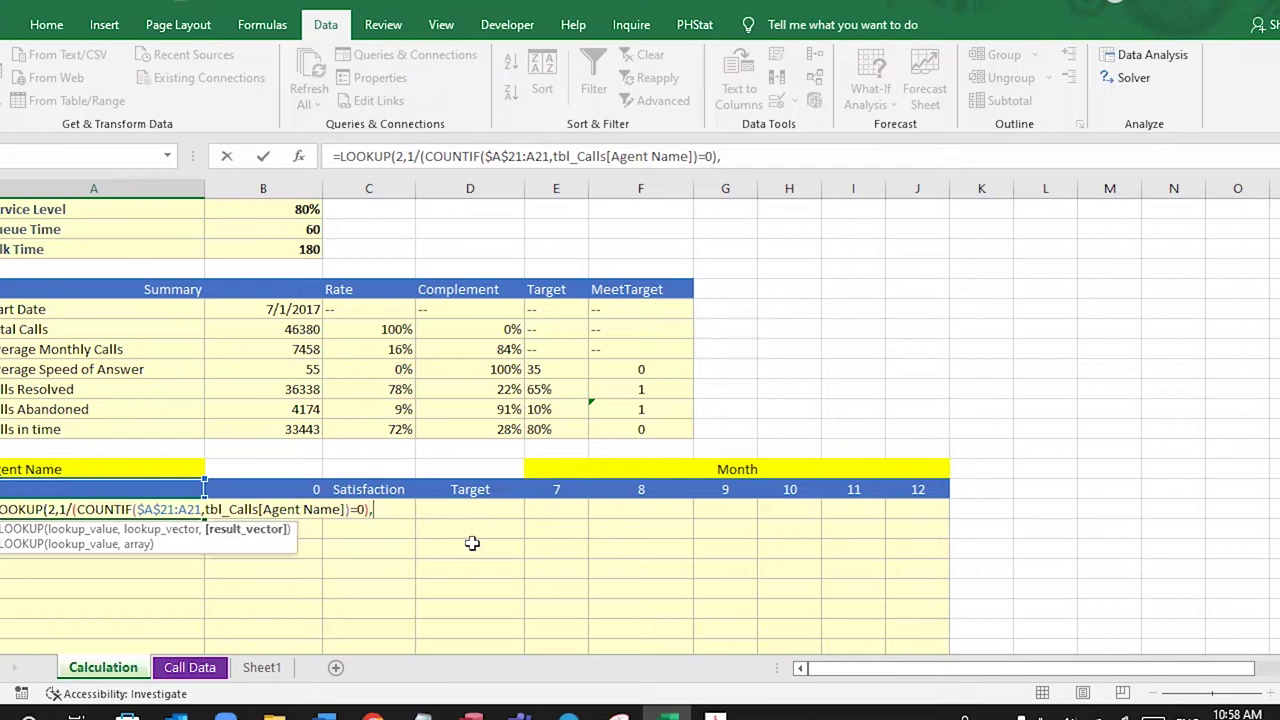
Step: Use tbl_Calls[Agent Name] as the LOOKUP result vector, close the function, and enter the formula in A22
type("tbl")
double_click(472, 548)
type("[")
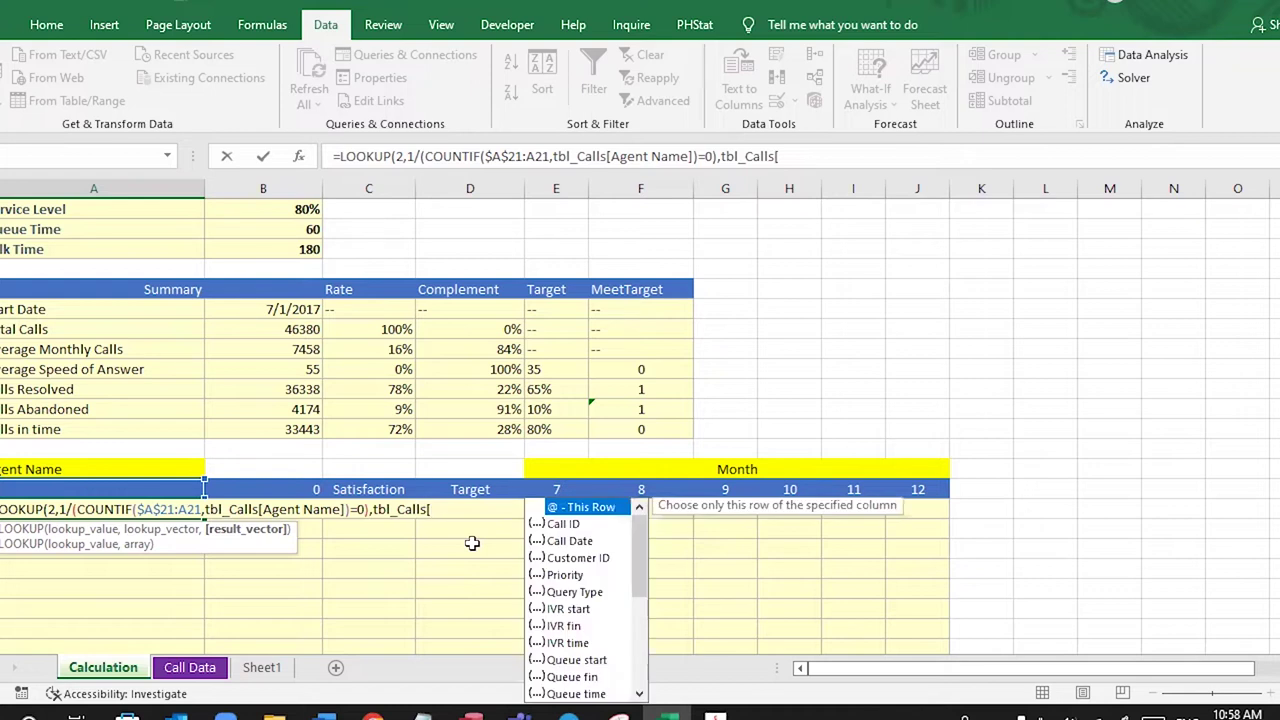
type("a")
key("Down")
key("Down")
key("Down")
key("Down")
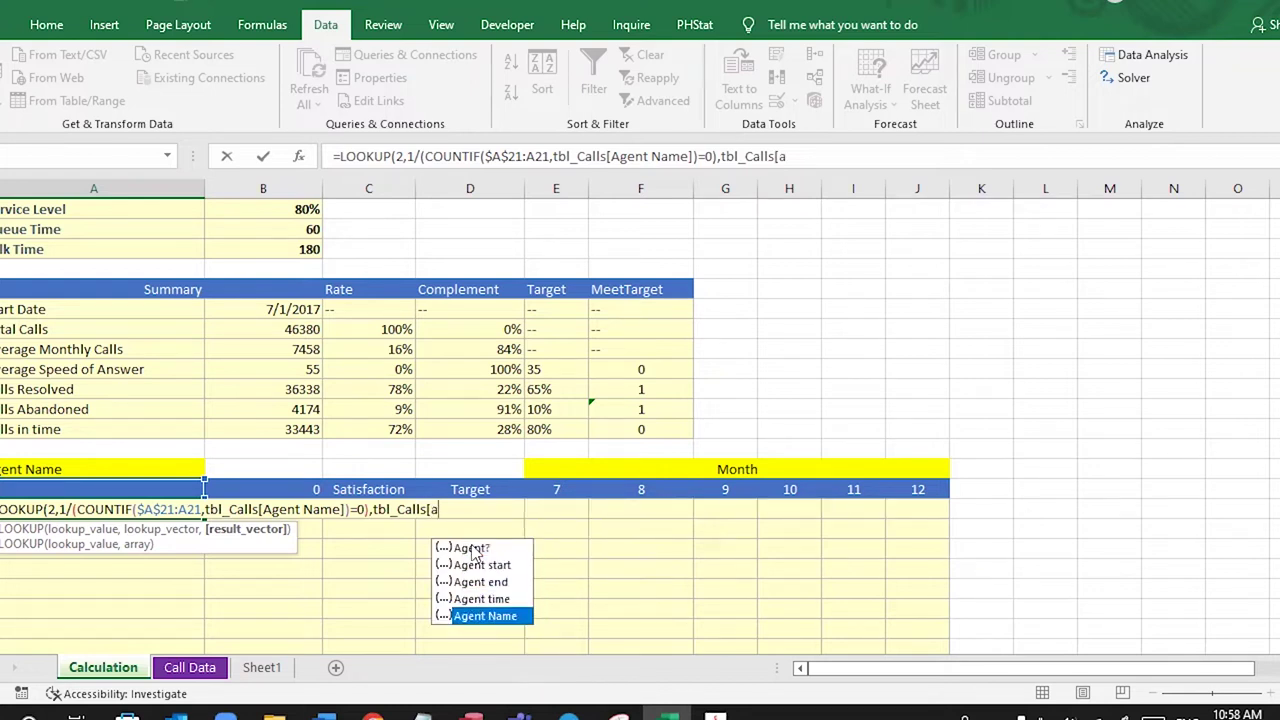
key("Tab")
type("]")
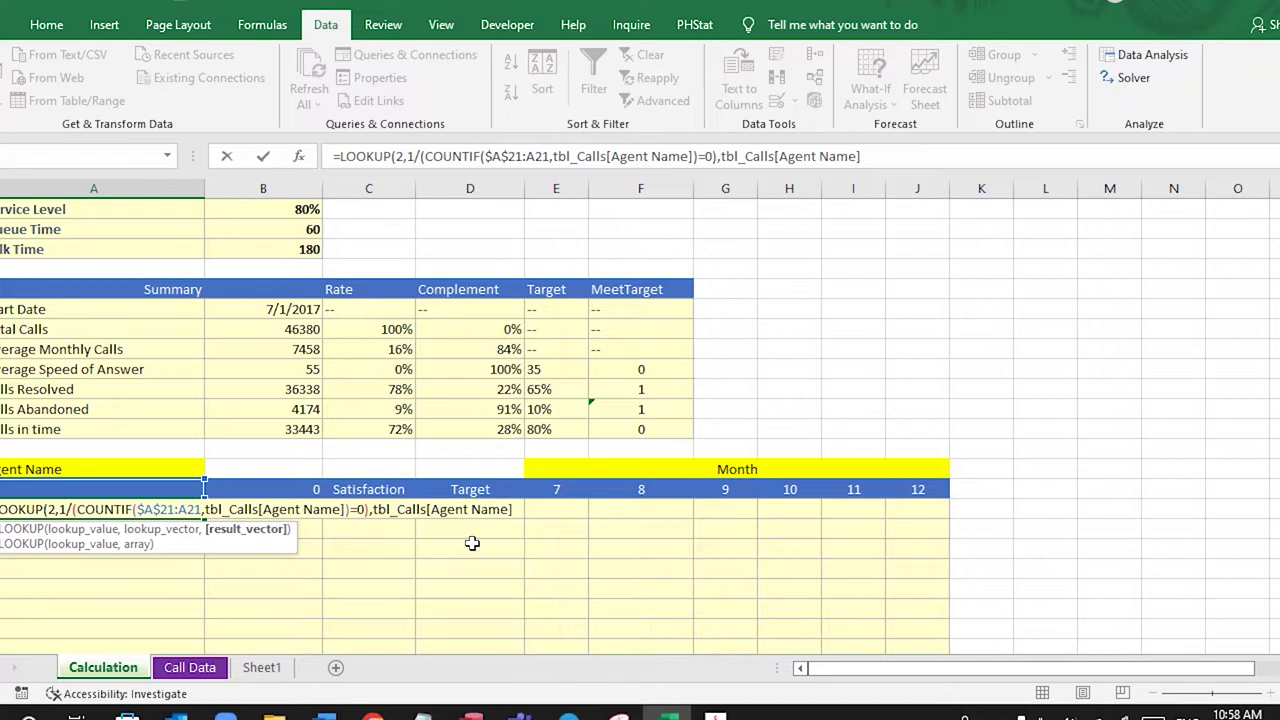
type(")")
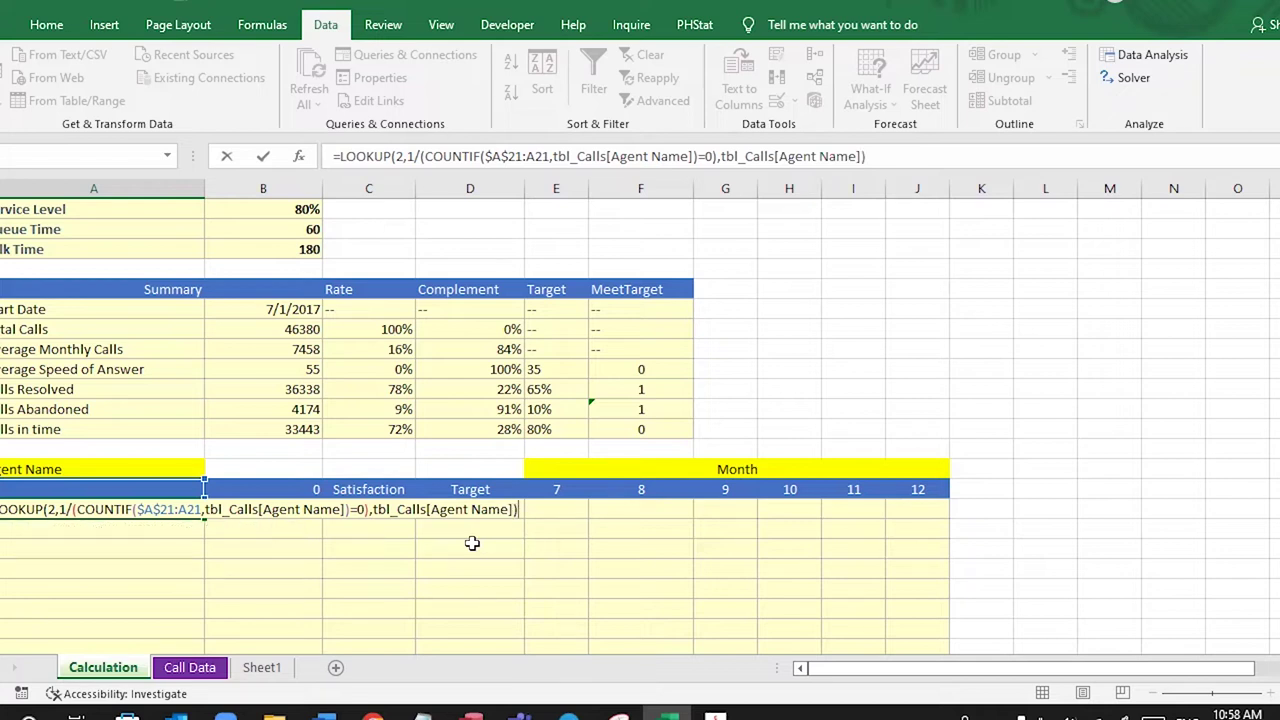
key("Return")
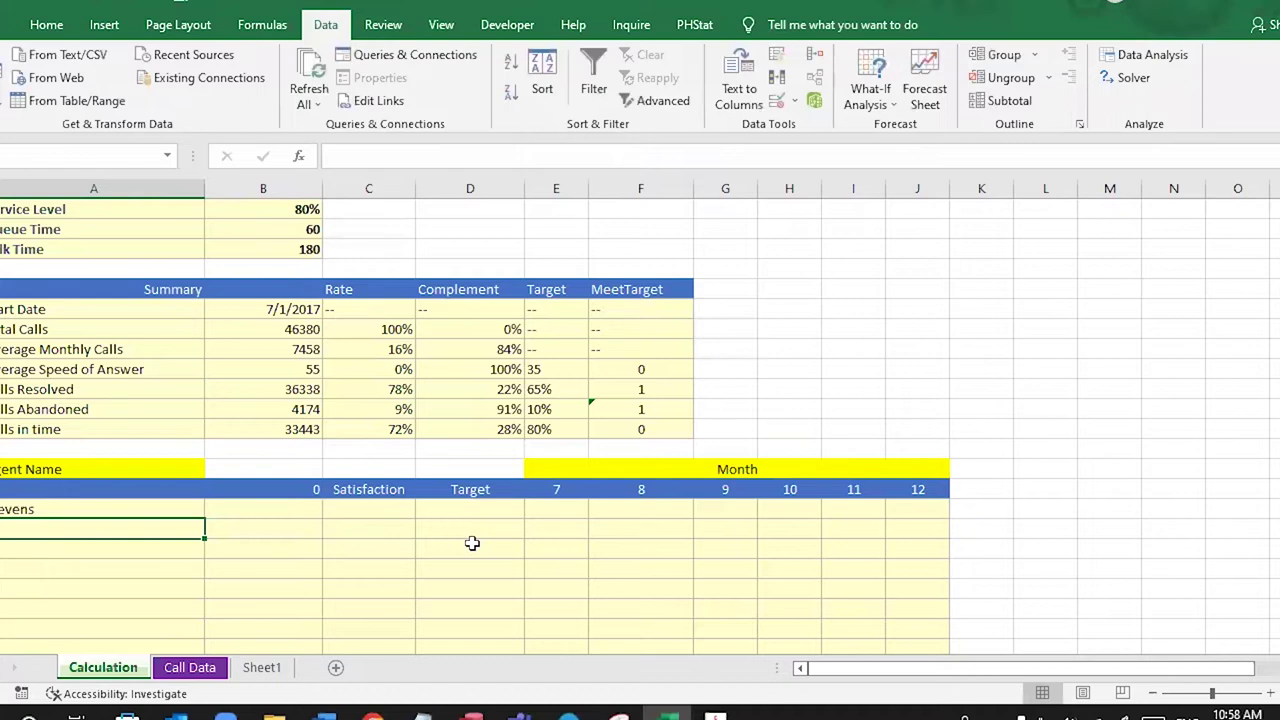
Step: Check the Agent Name column on Sheet1 for blank entries and return to the Calculation sheet
left_click(126, 486)
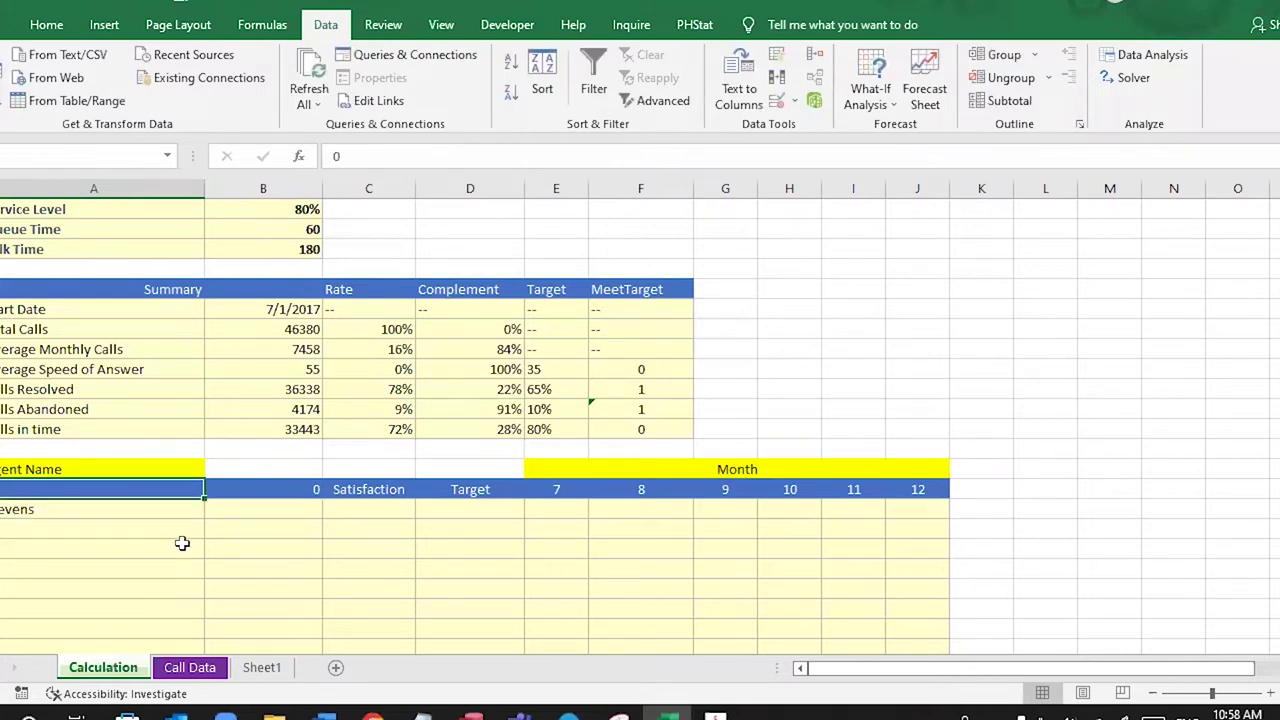
left_click(262, 667)
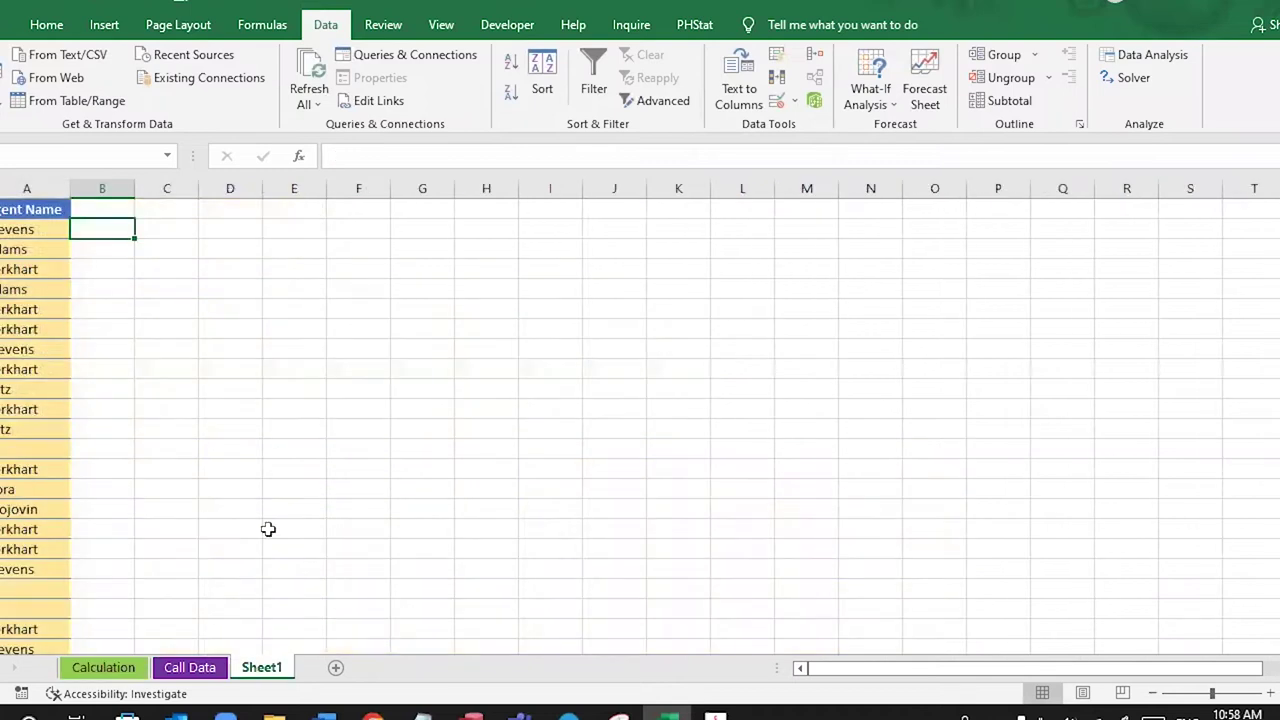
left_click(42, 449)
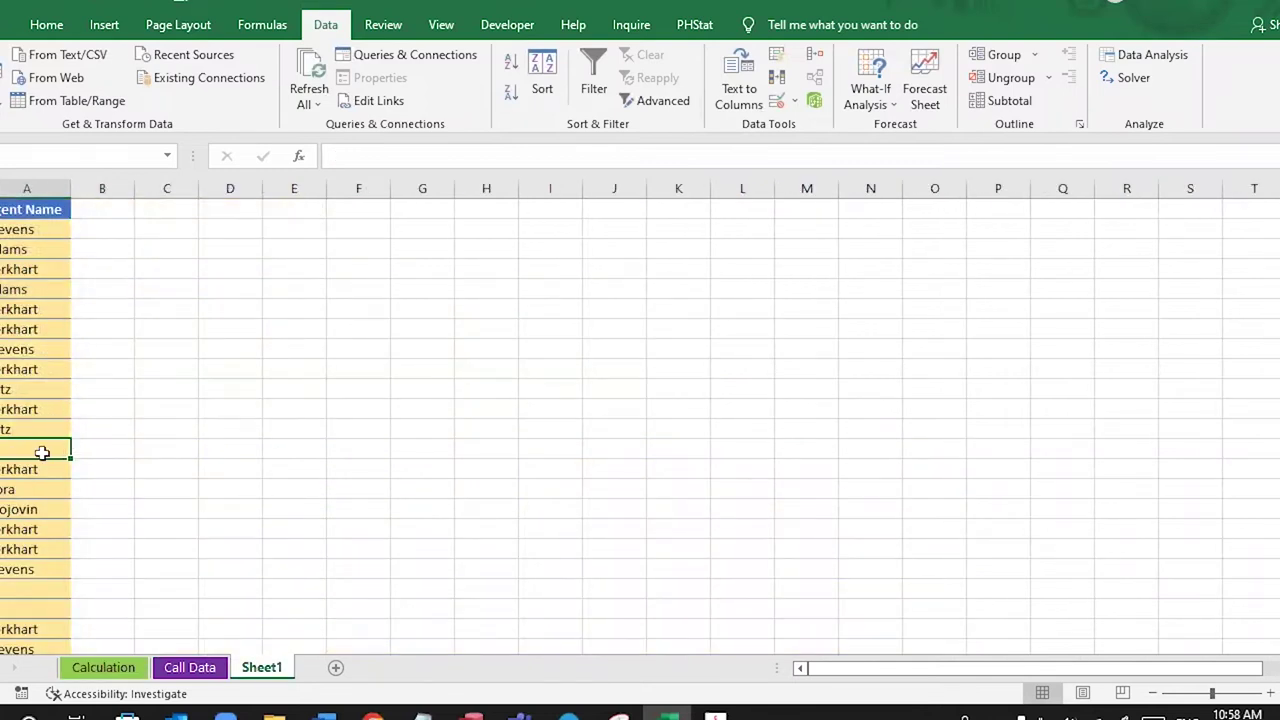
left_click_drag(26, 588, 26, 609)
left_click(36, 452)
left_click(103, 667)
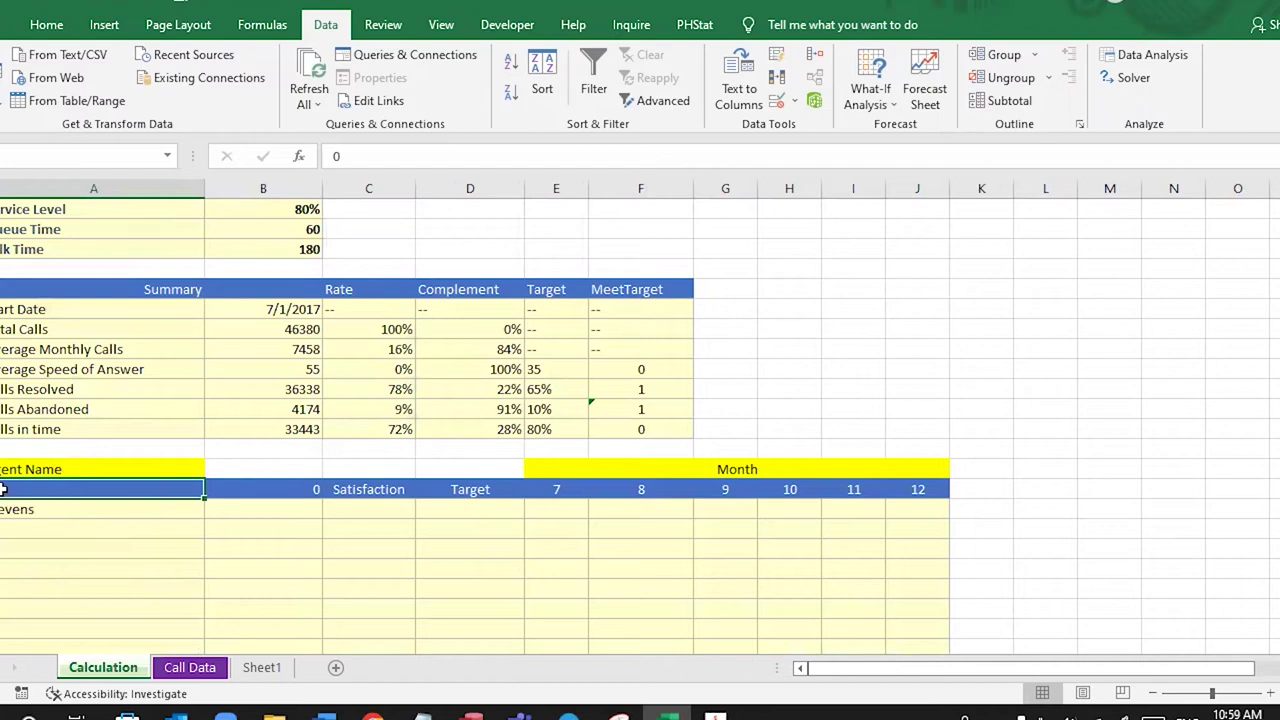
Step: Examine the LOOKUP formula in A22, the rows below it, and the header cell A21 that it references
left_click(92, 510)
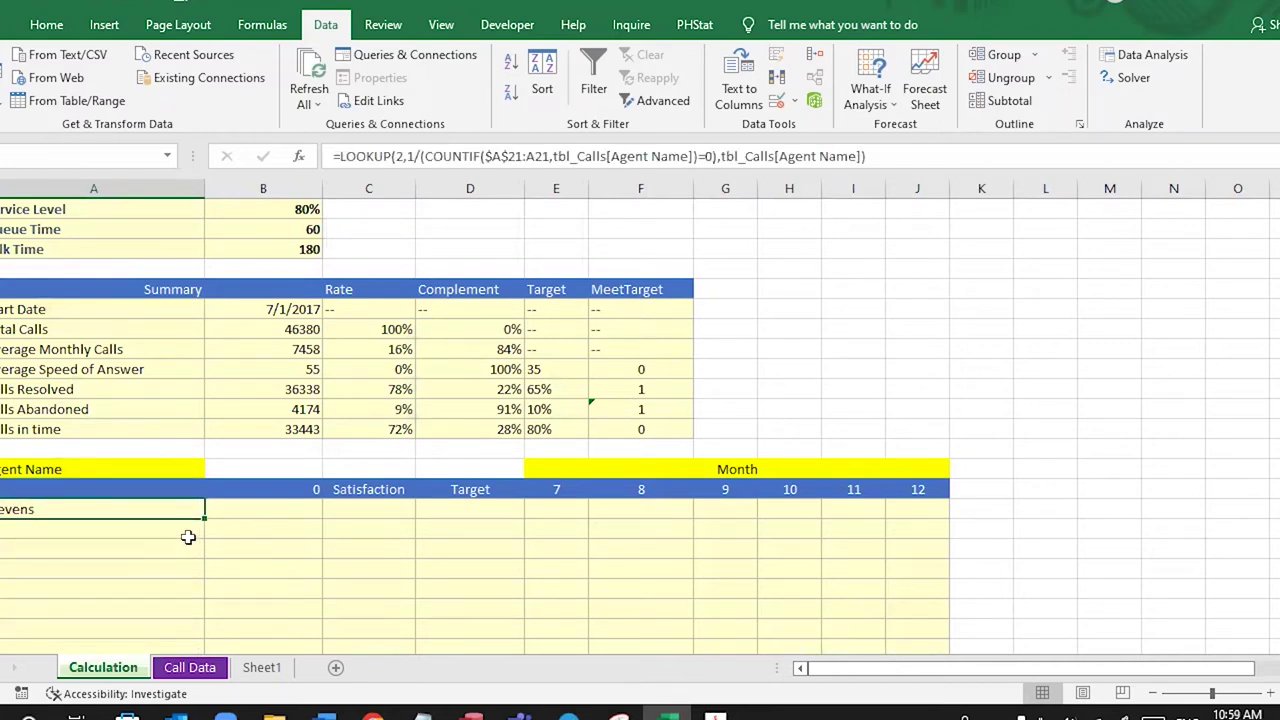
left_click_drag(48, 525, 54, 636)
left_click(60, 570)
left_click(72, 600)
left_click(78, 569)
left_click(83, 549)
left_click(57, 490)
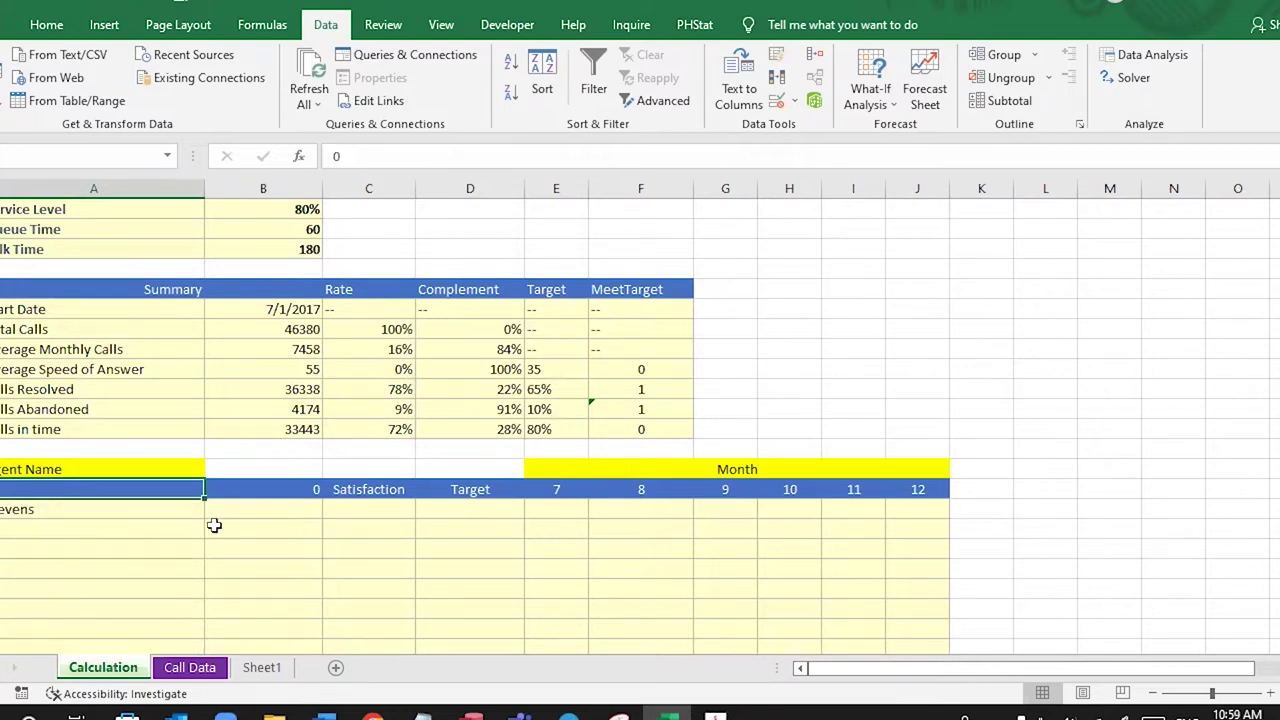
Step: Fill the LOOKUP formula from A22 down to the last row of the agent table
left_click(165, 505)
scroll(230, 506, "down", 3)
left_click_drag(207, 344, 215, 569)
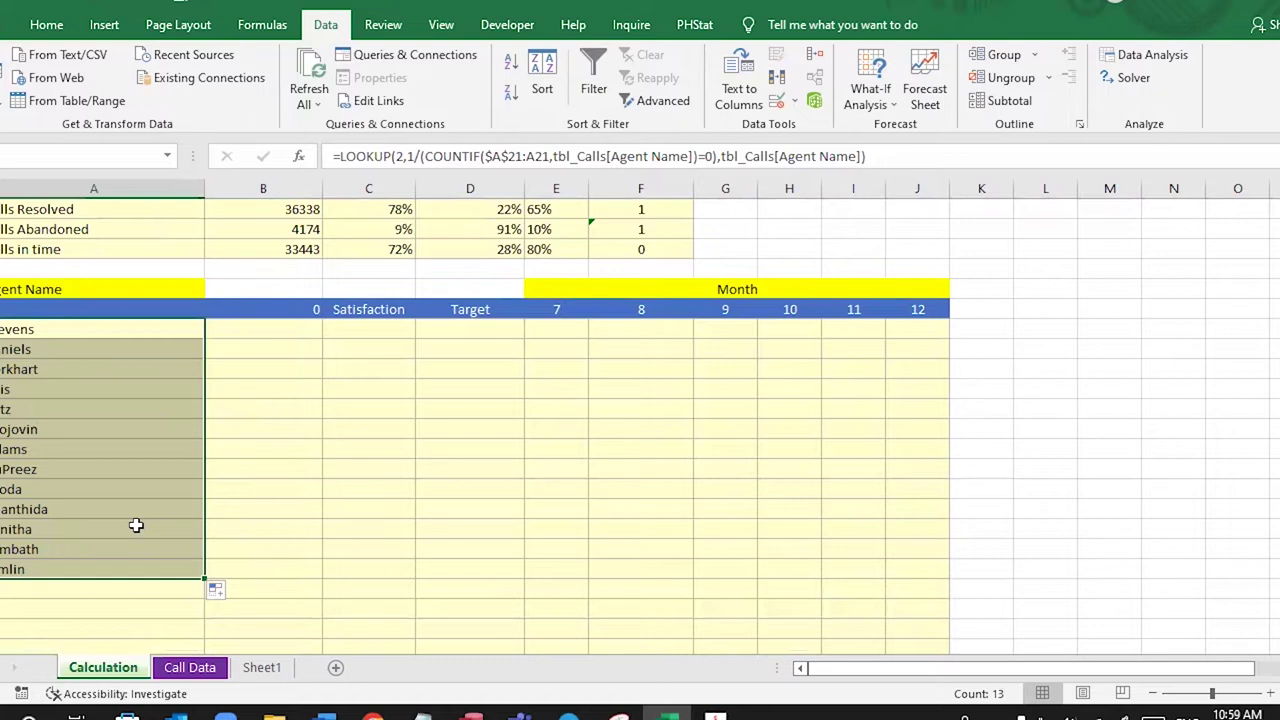
scroll(134, 526, "down", 4)
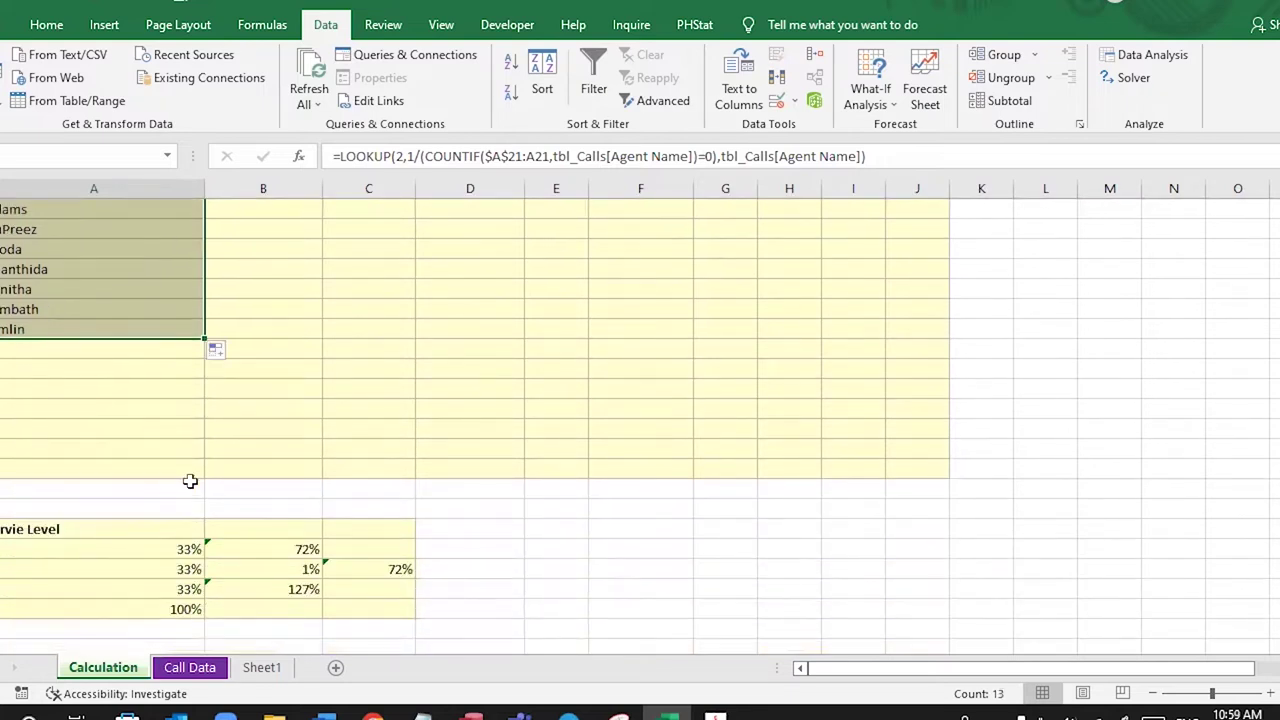
left_click_drag(205, 340, 41, 424)
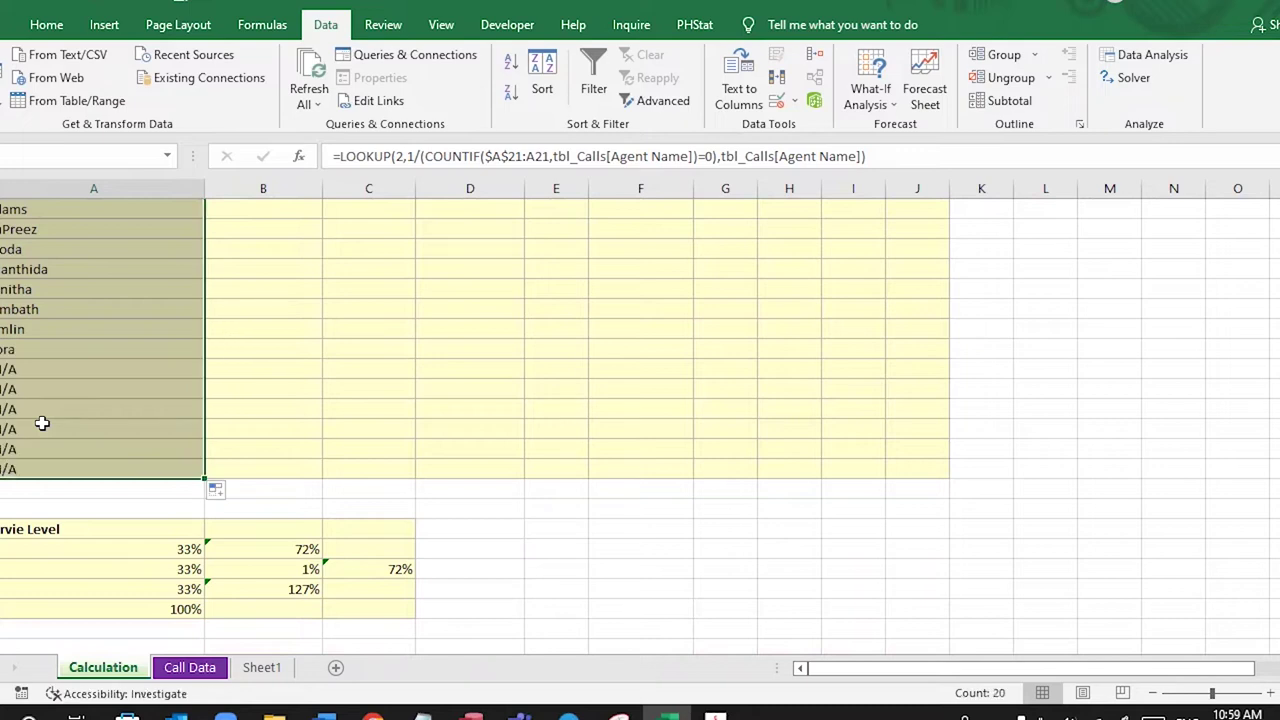
Step: Inspect the last filled rows of the agent name list and the formula in A36
left_click(54, 331)
left_click_drag(70, 373, 70, 469)
left_click(78, 429)
left_click(78, 369)
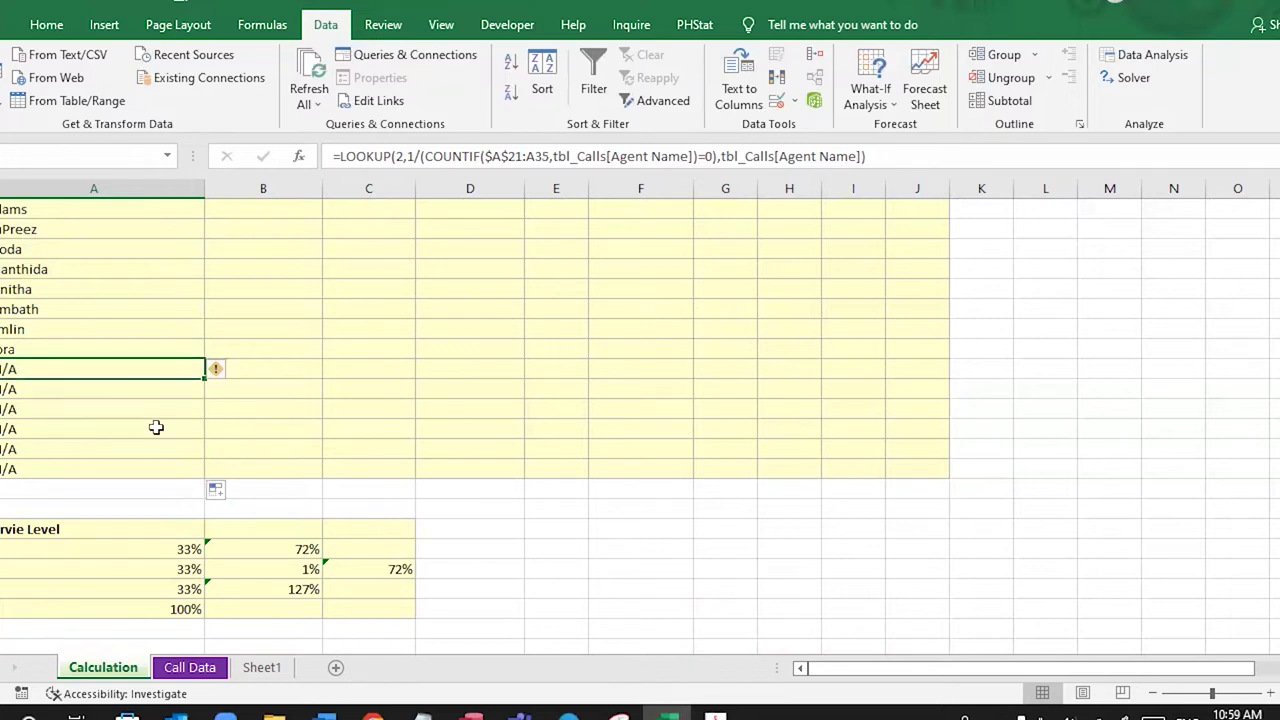
scroll(156, 427, "up", 1)
scroll(156, 427, "up", 2)
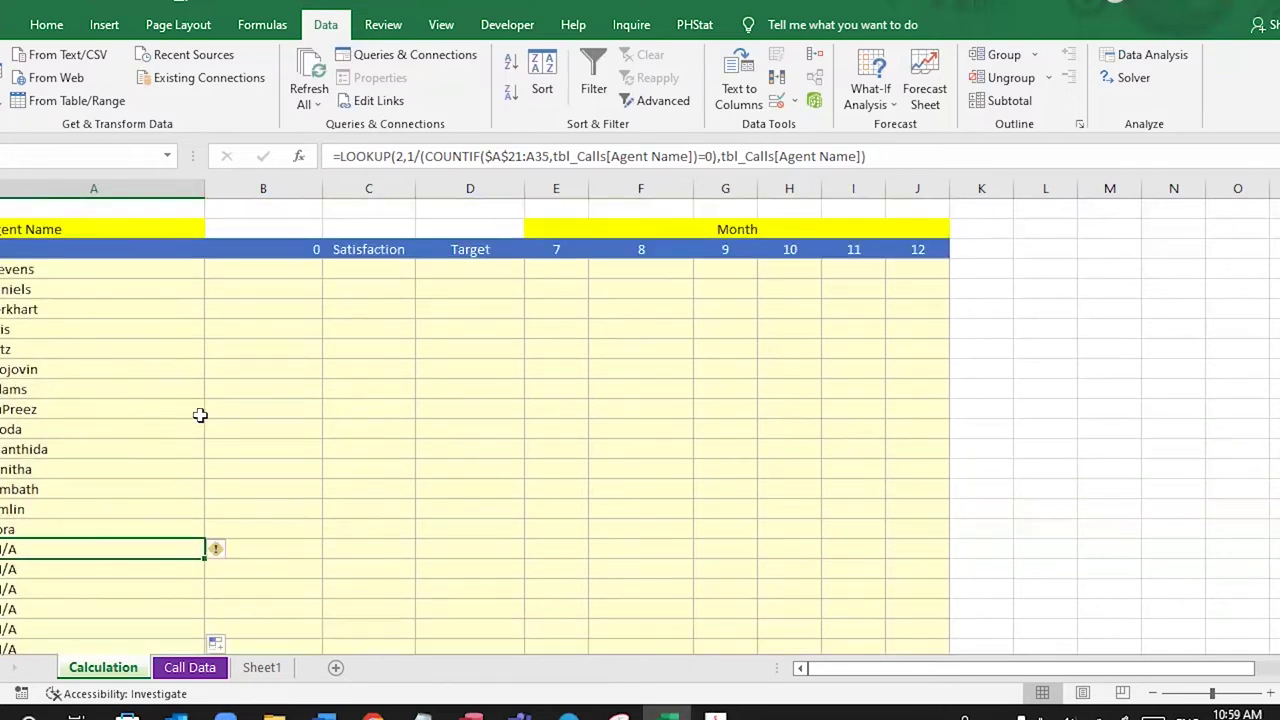
Step: Review the agent table's headers and the first agent's row up to the Satisfaction column
left_click(274, 269)
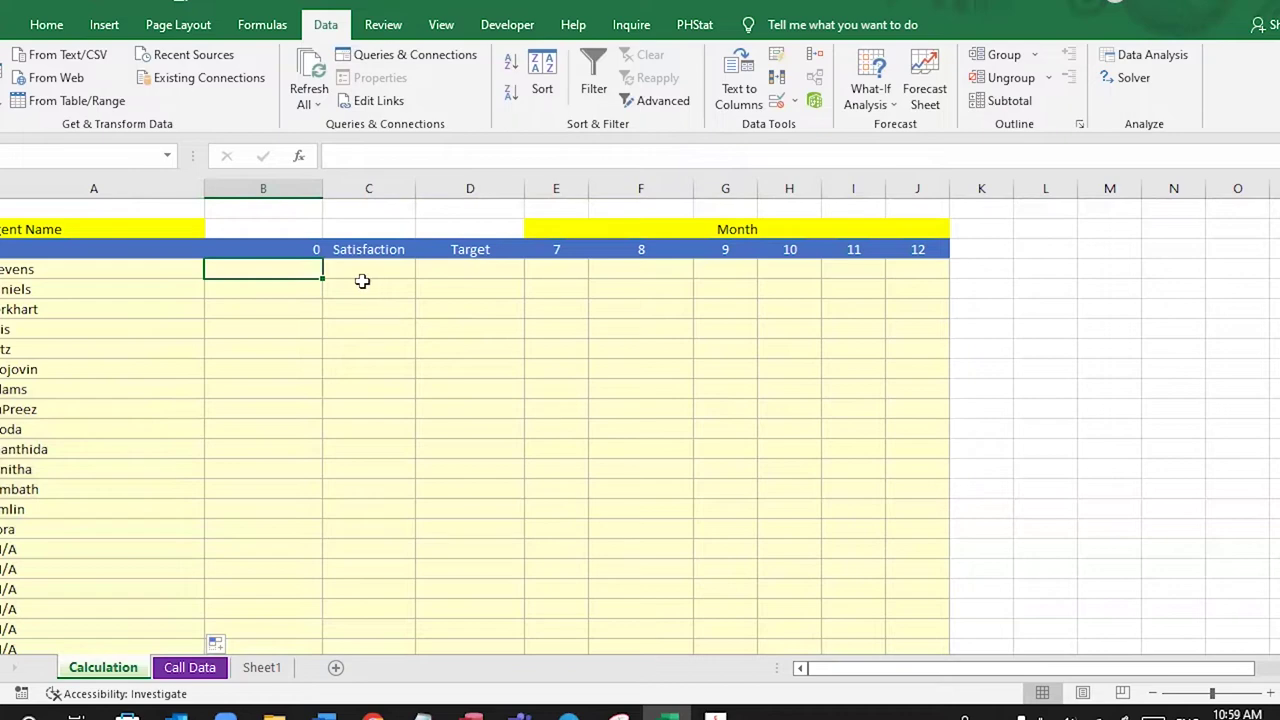
scroll(343, 369, "up", 2)
scroll(346, 383, "down", 1)
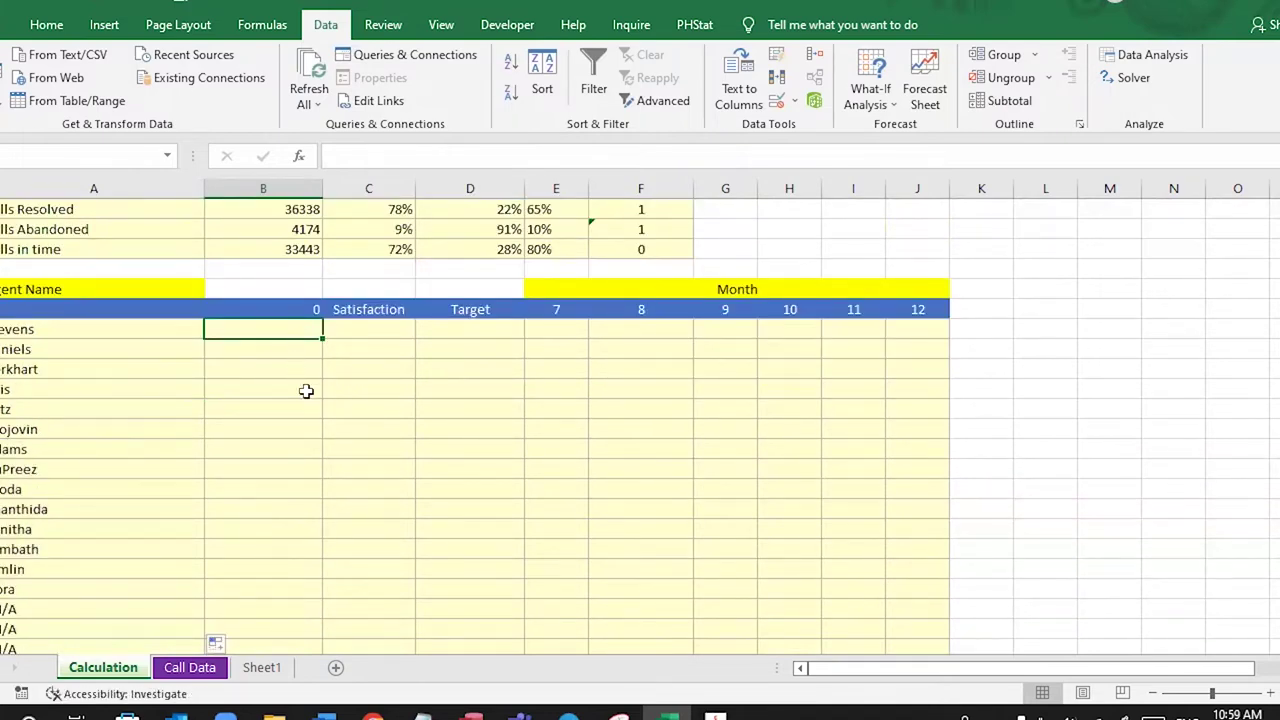
left_click(62, 290)
left_click(371, 333)
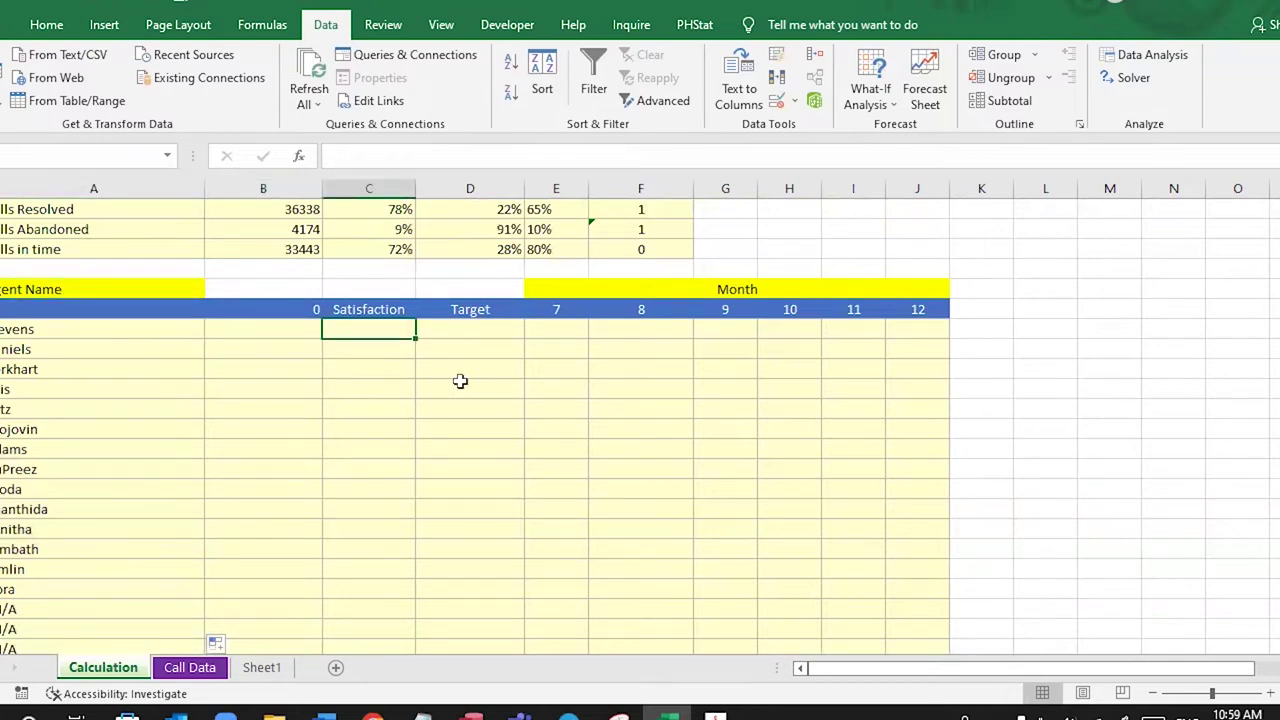
left_click(25, 332)
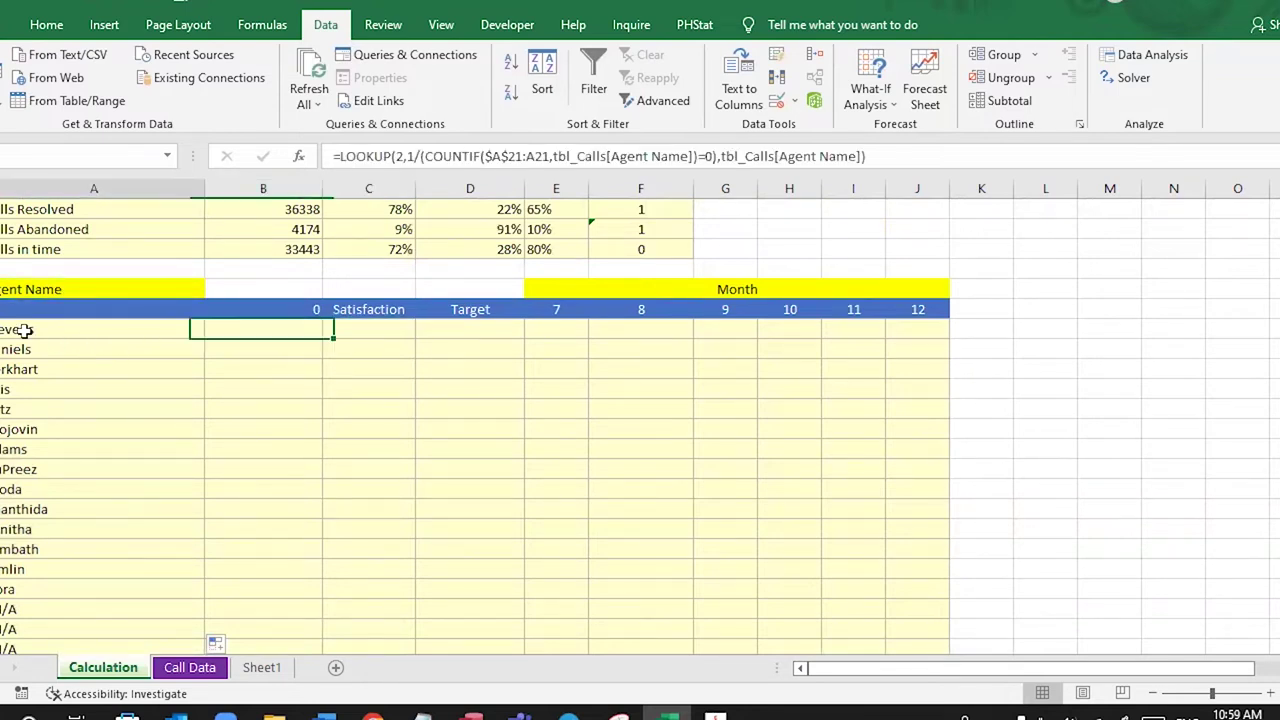
key("Right")
key("Right")
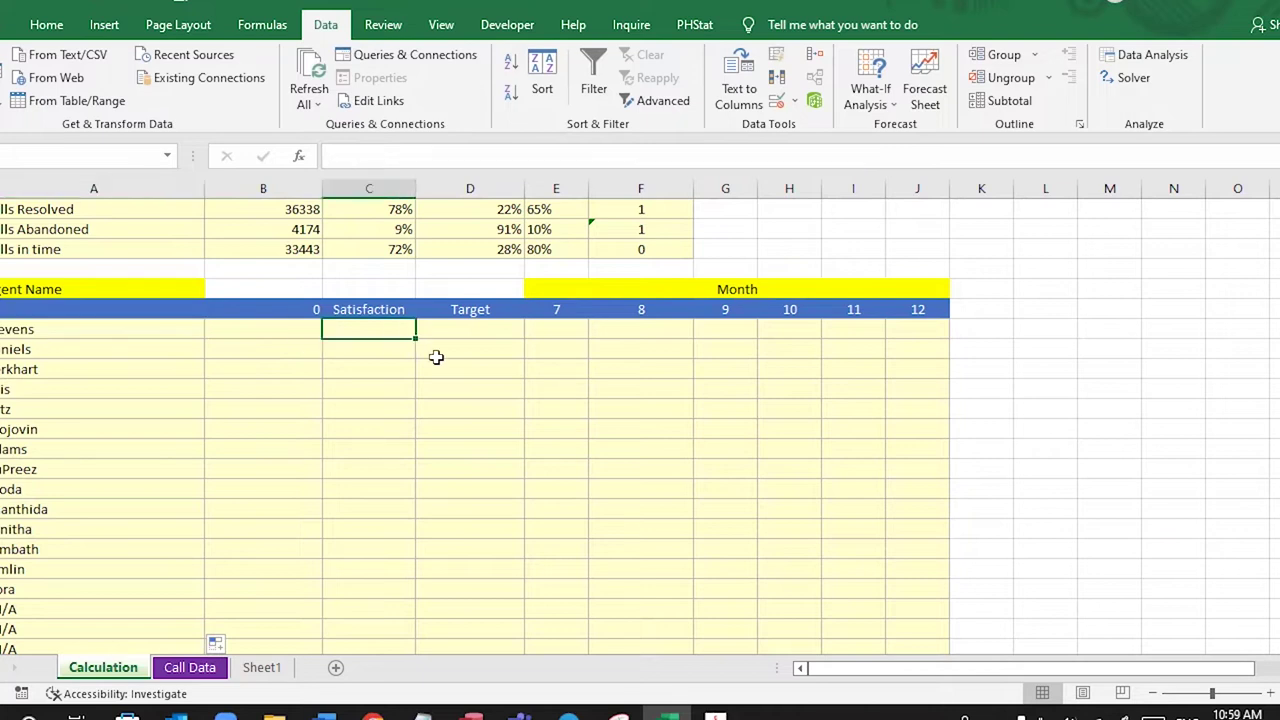
Step: Narrow column B of the Calculation sheet by about a third
left_click(23, 331)
left_click(350, 333)
left_click_drag(322, 188, 284, 188)
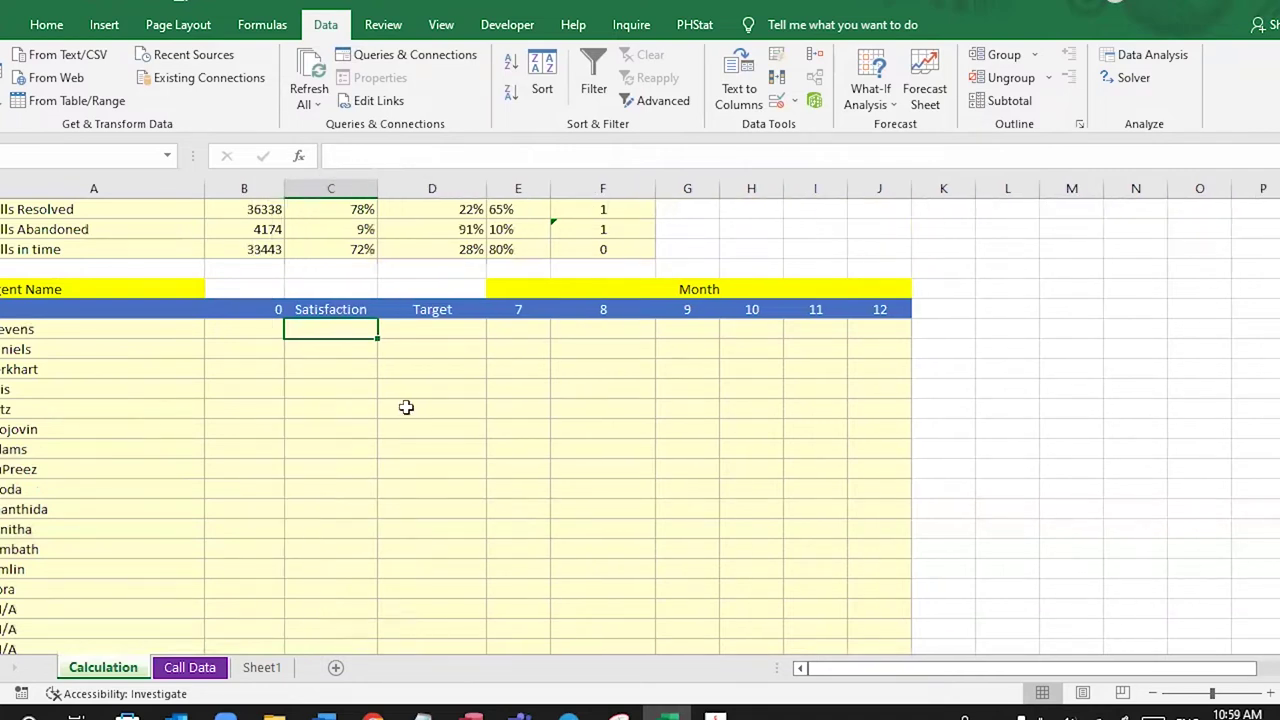
Step: Start an AVERAGEIF formula in the first agent's Satisfaction cell, C22
type("=")
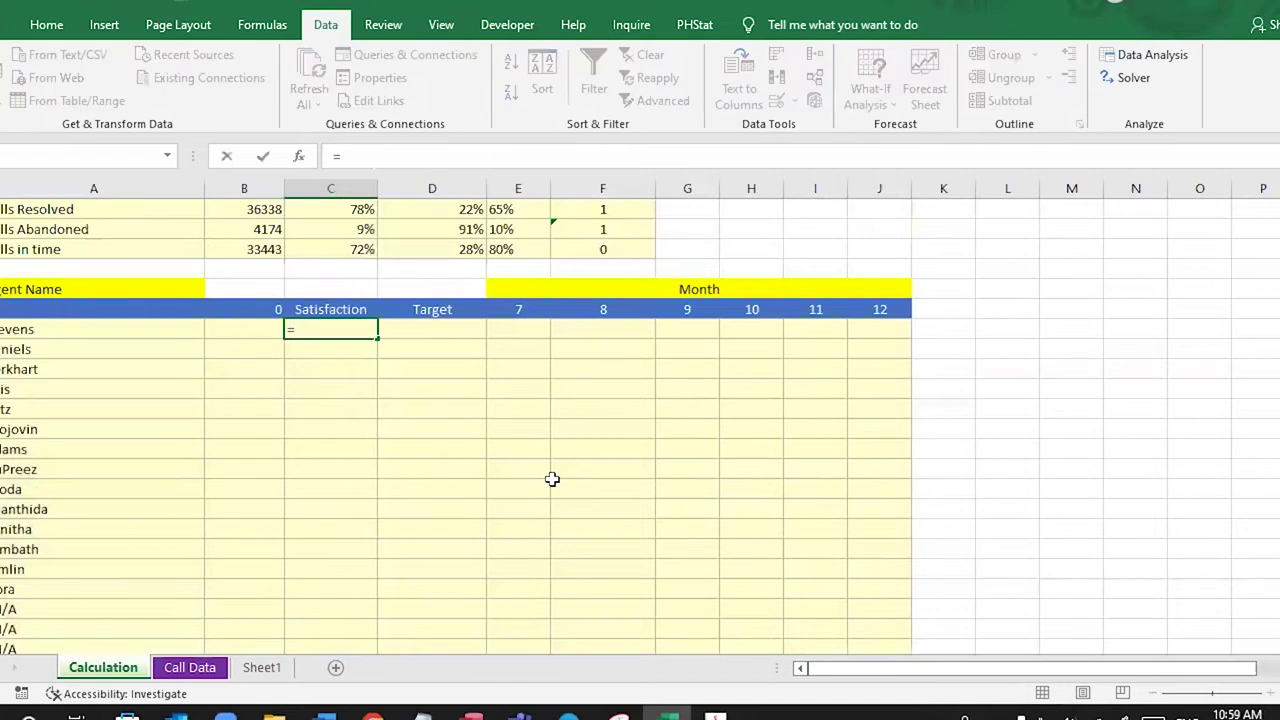
type("aver")
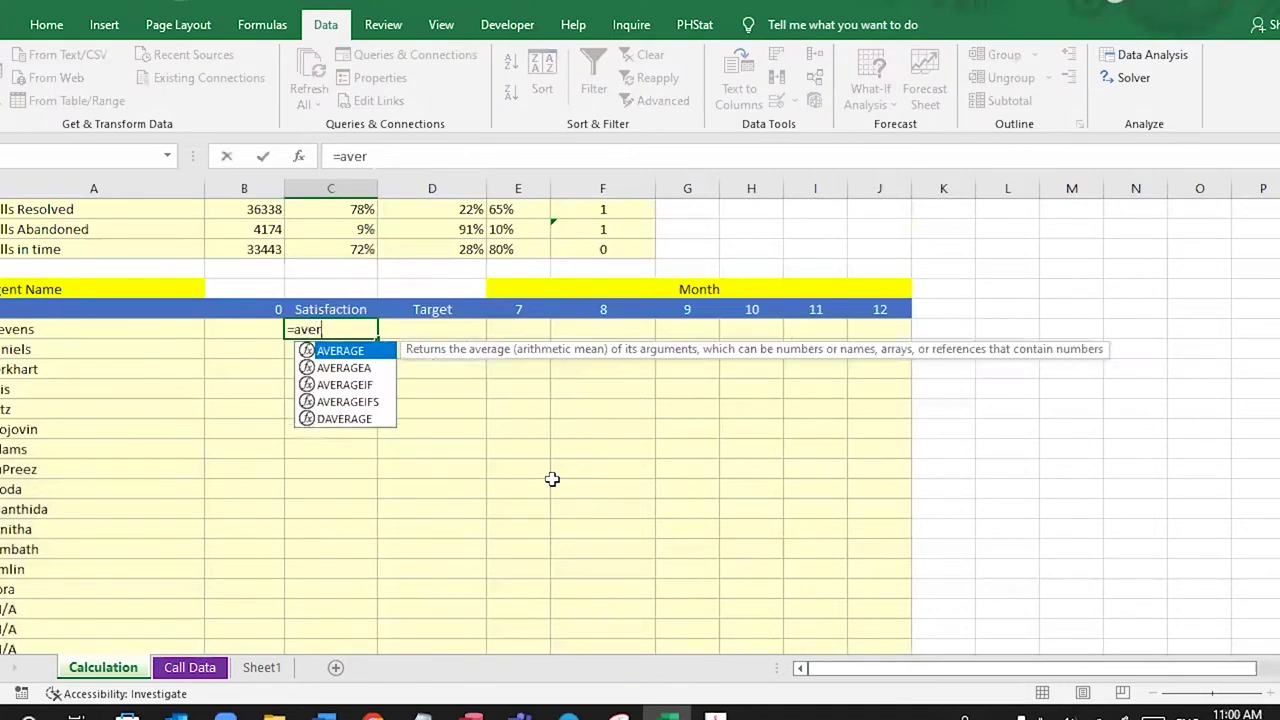
type("ageig")
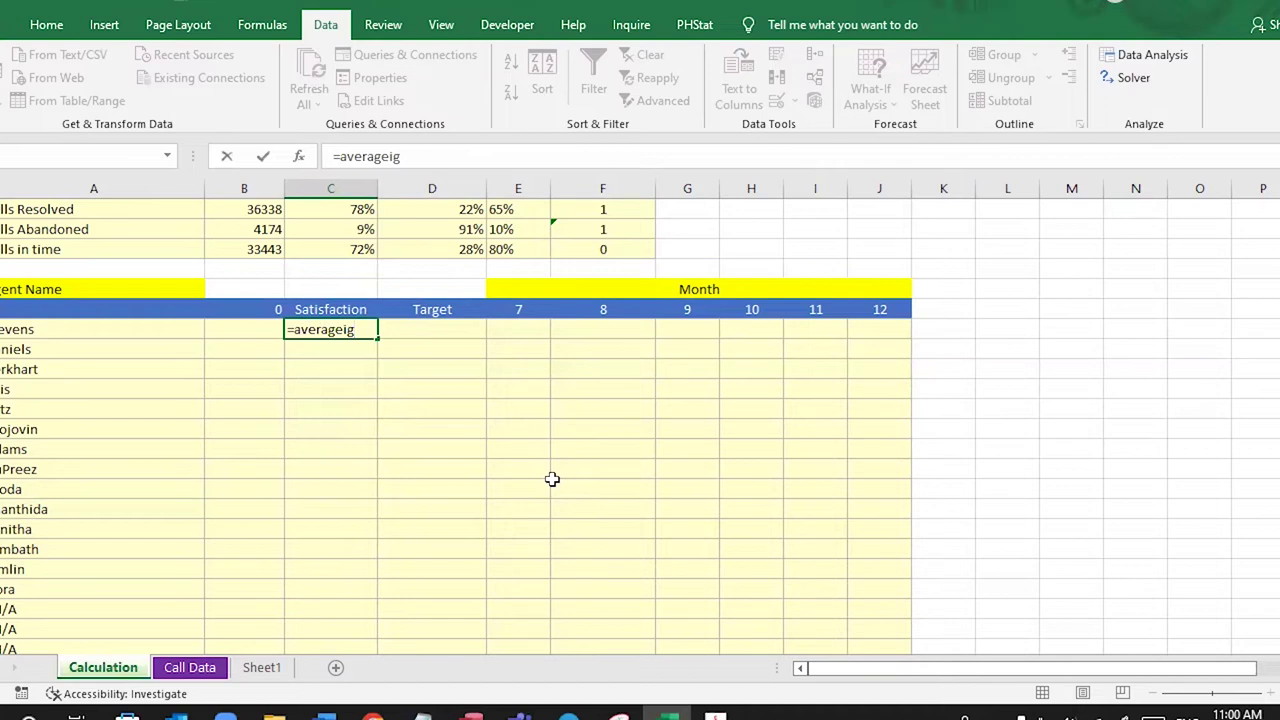
key("BackSpace")
type("f")
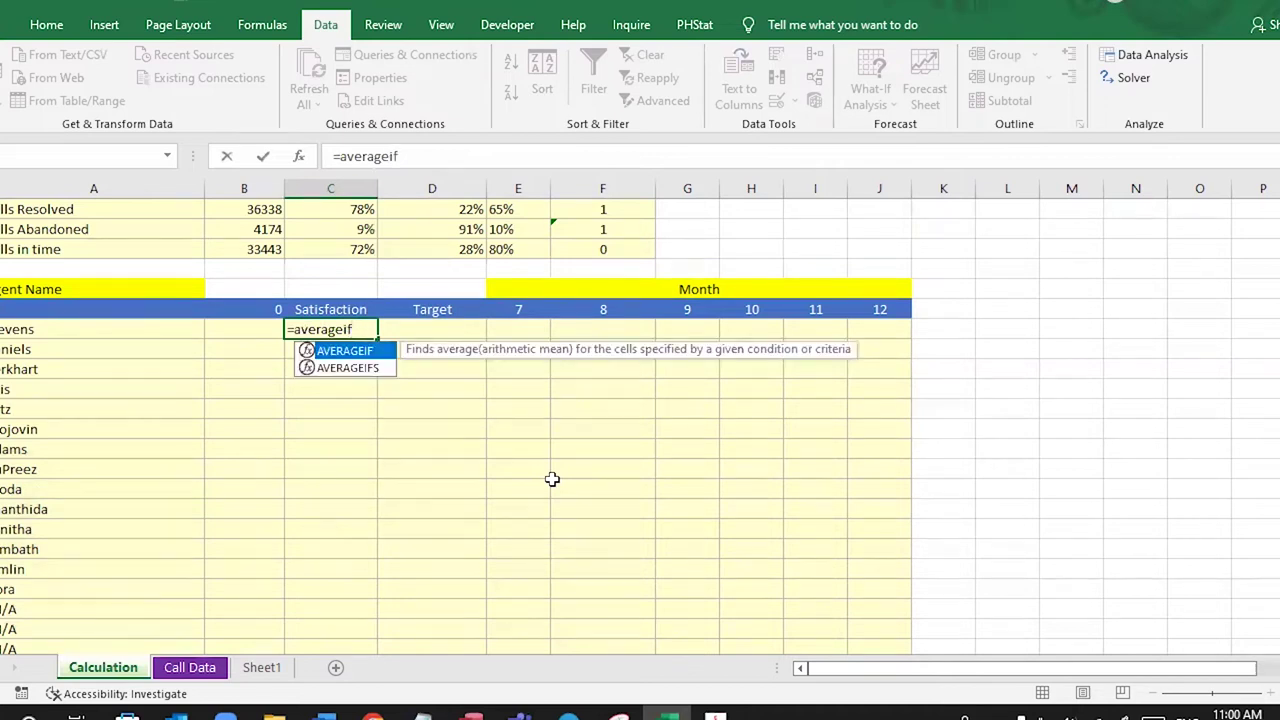
key("Tab")
Step: Enter tbl_Calls[Satisfaction] as the first argument of the average formula in C22
type("tb")
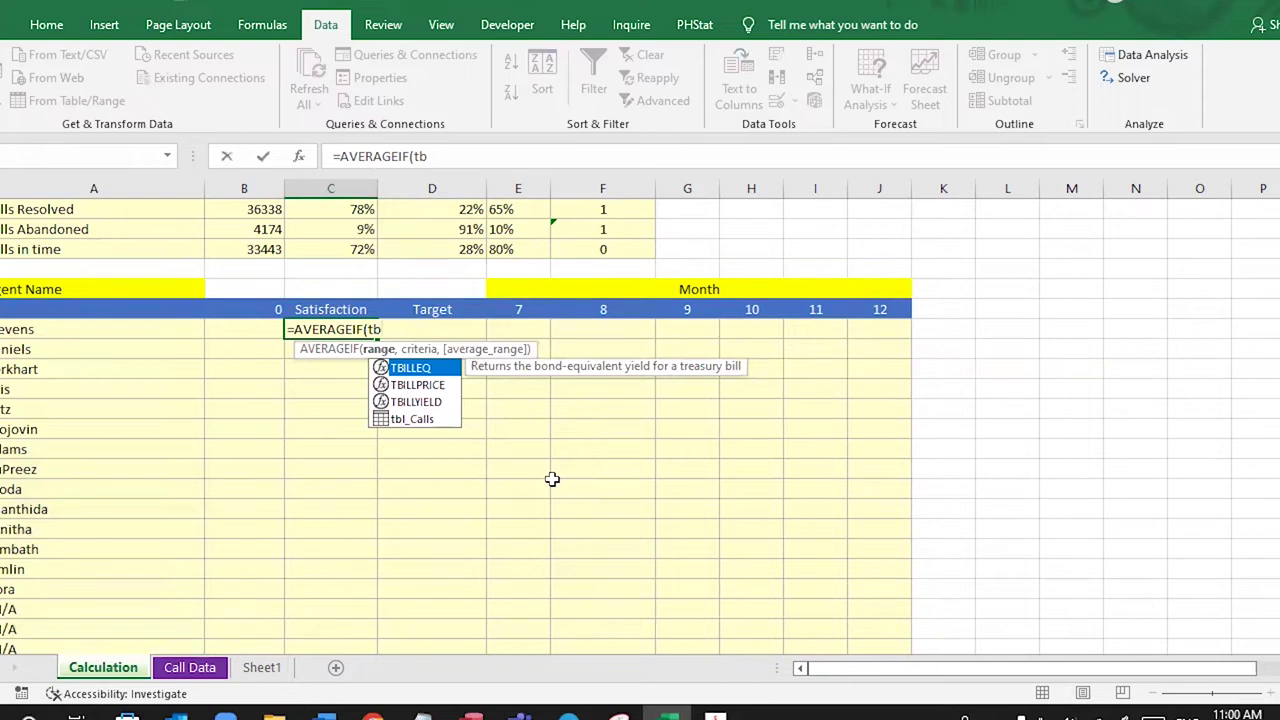
type("l")
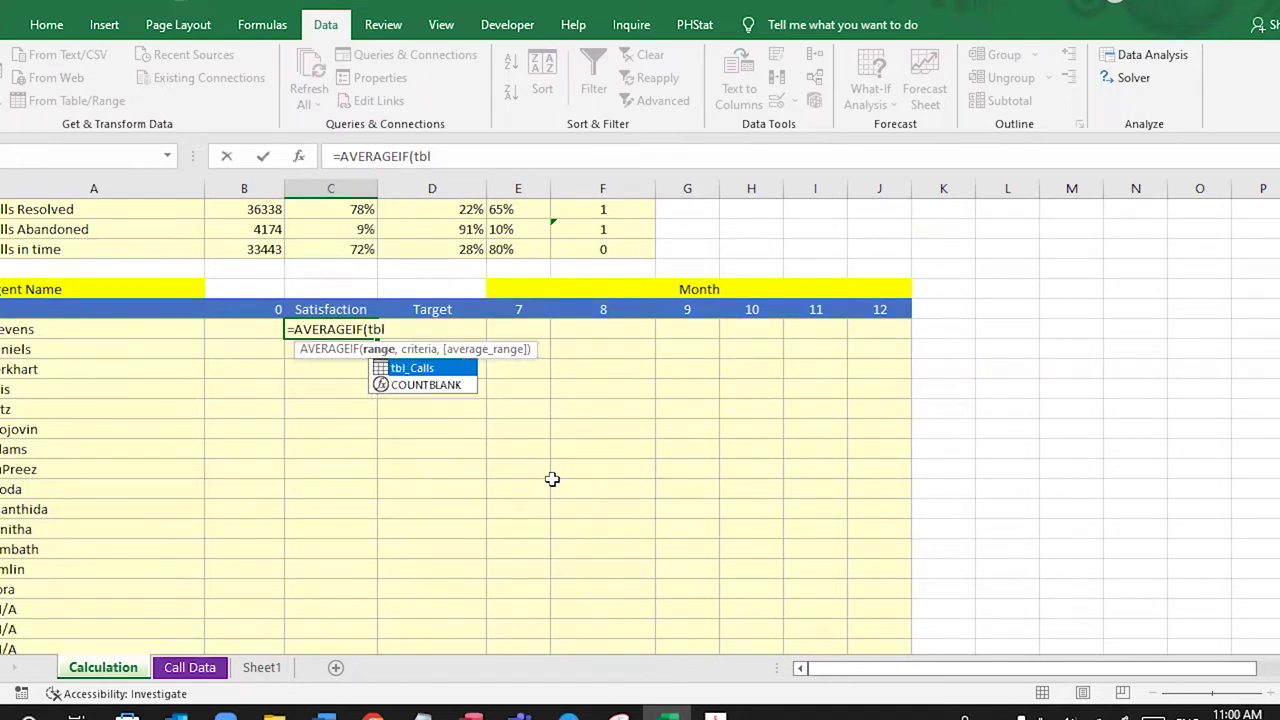
key("Tab")
type("[")
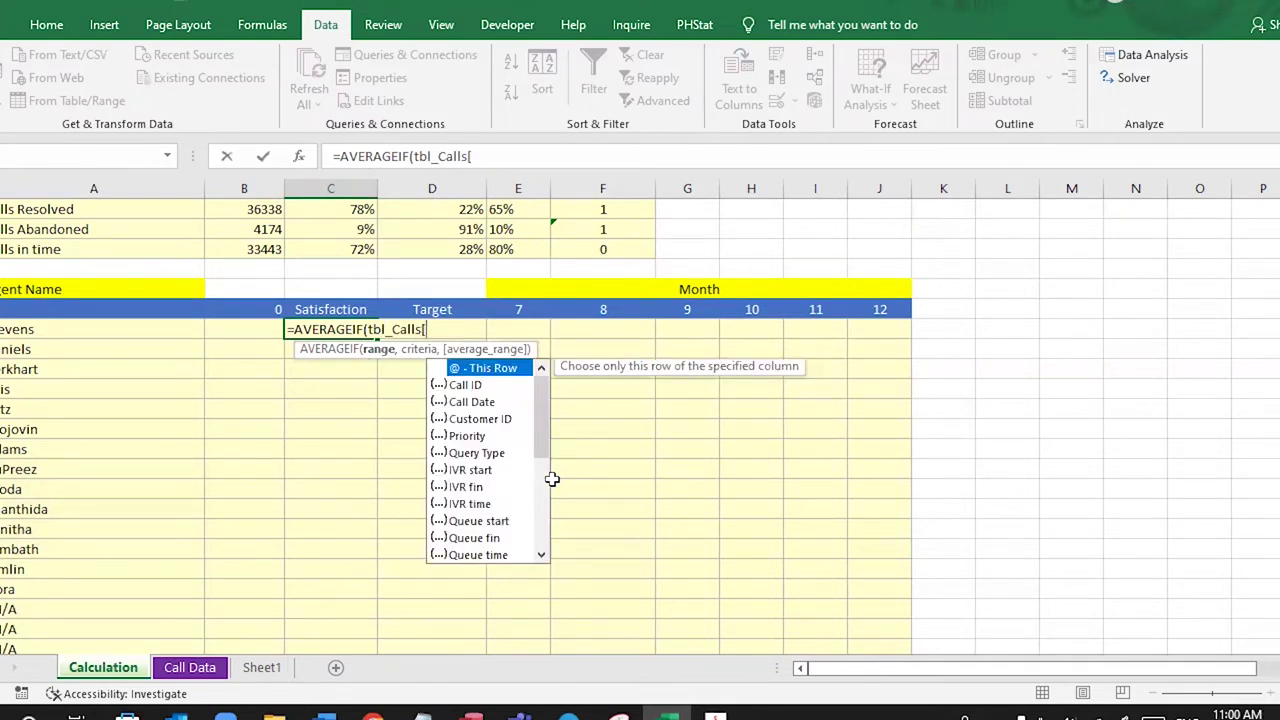
type("s")
key("Tab")
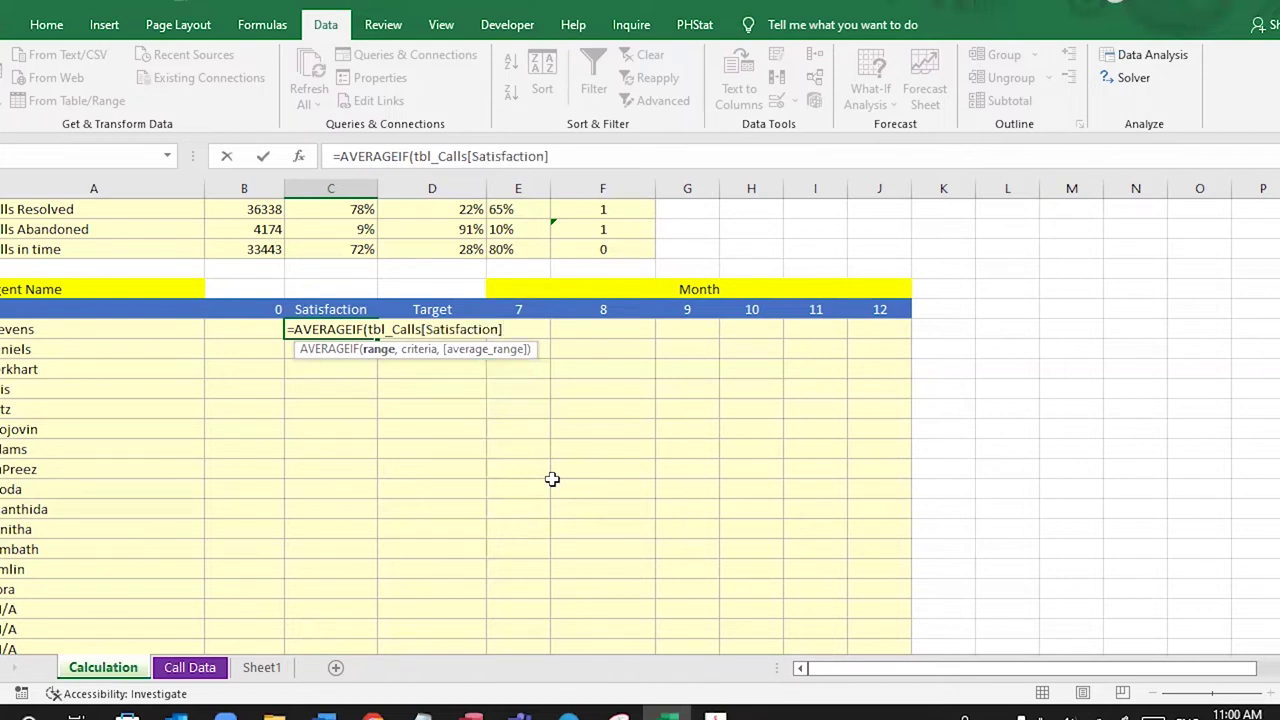
type(",")
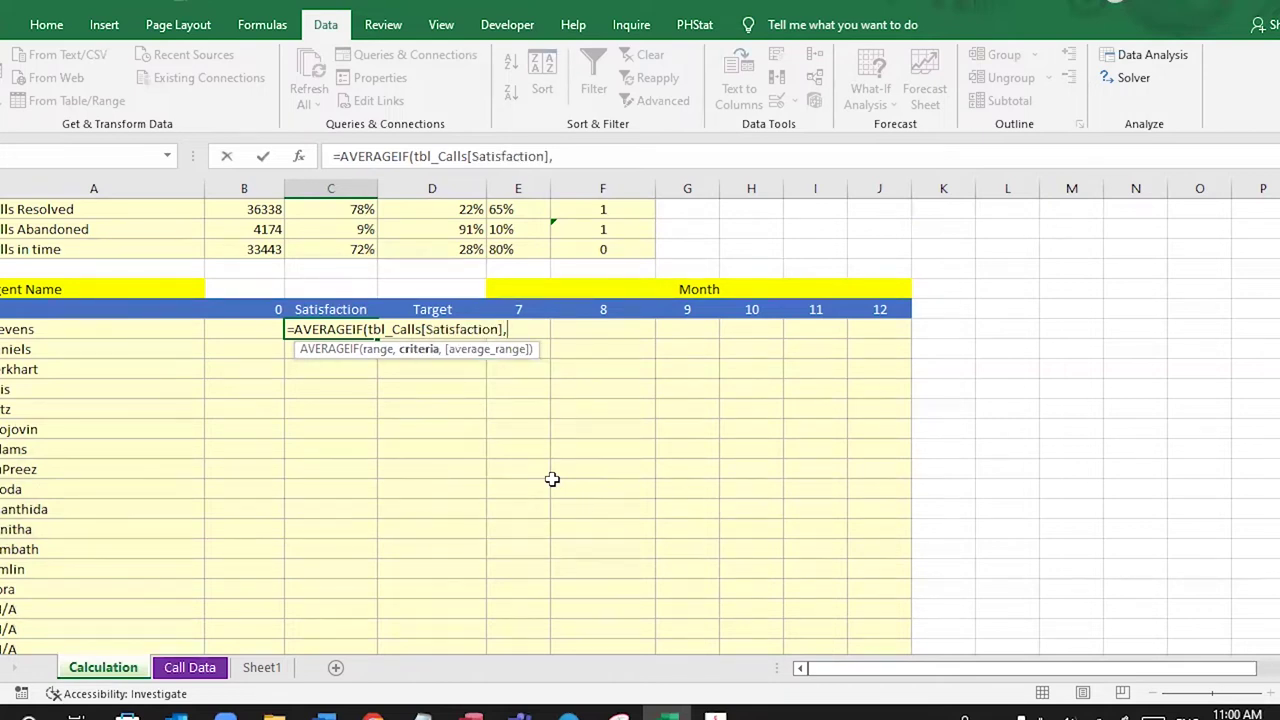
Step: Change the function in the C22 formula to AVERAGEIFS, keeping the Satisfaction column as its average range
left_click(366, 330)
type("s")
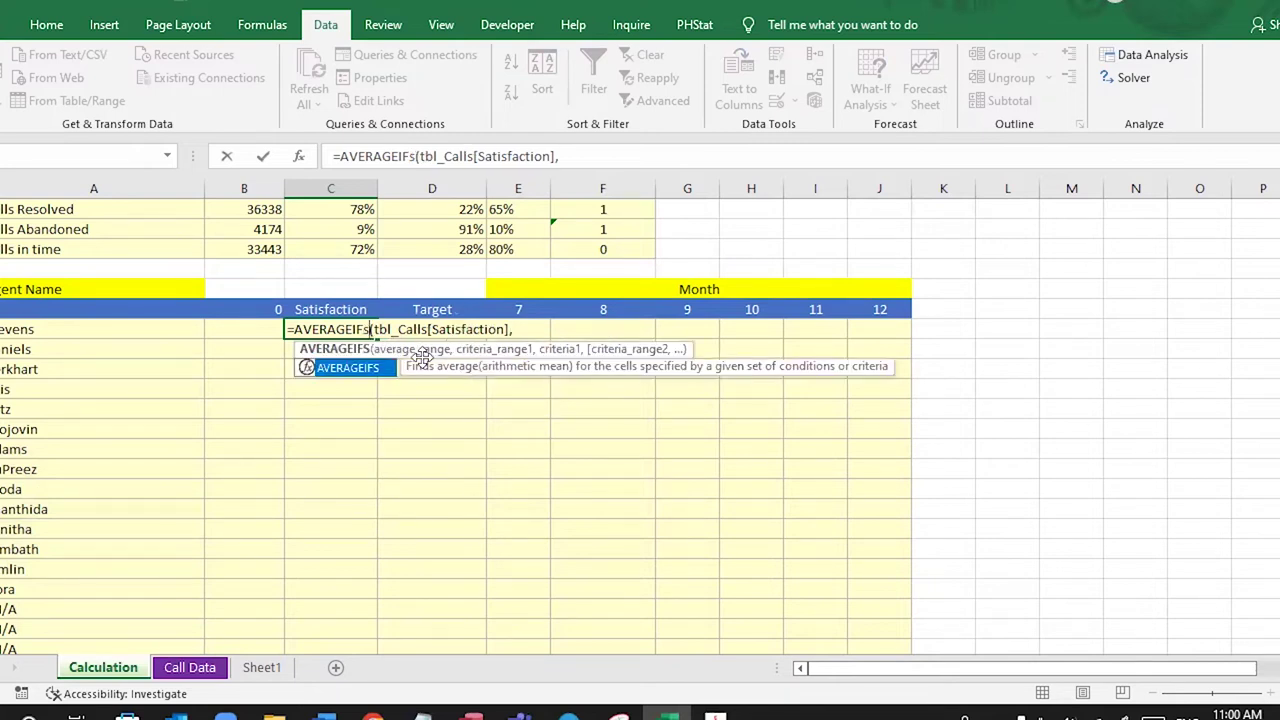
left_click(511, 329)
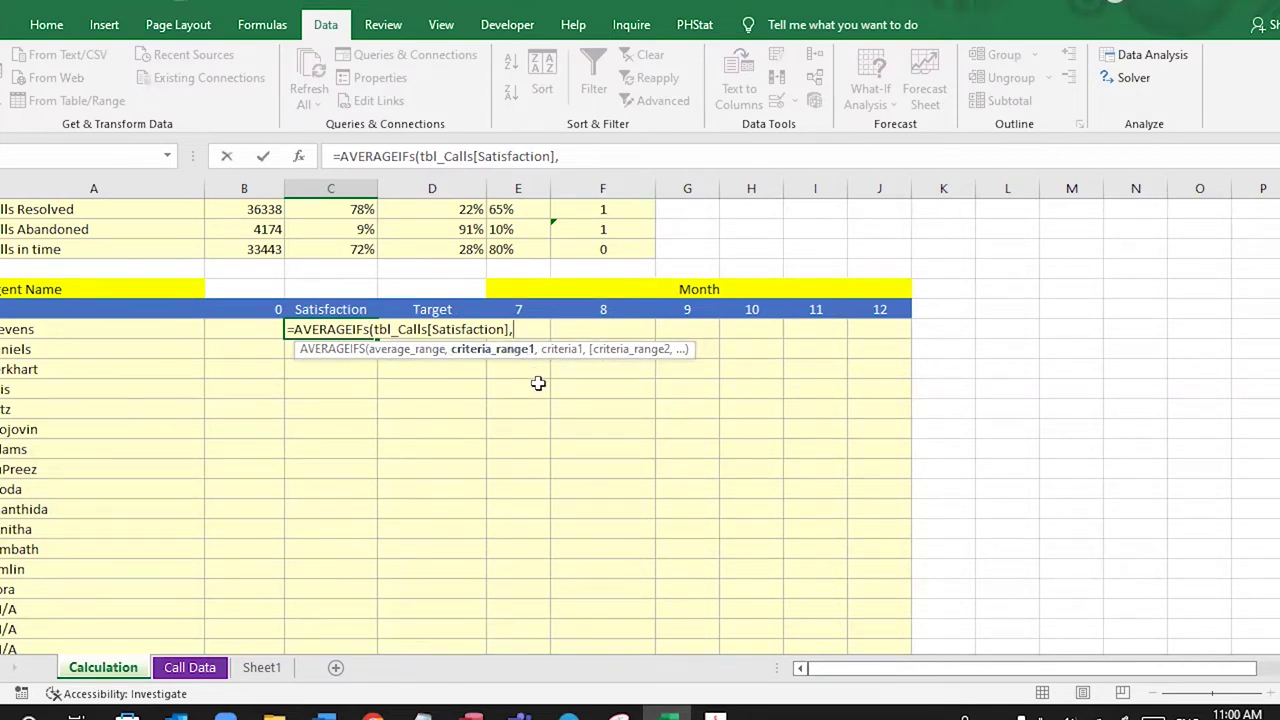
Step: Add tbl_Calls[Agent Name] as the first criteria range of the AVERAGEIFS formula
type("t")
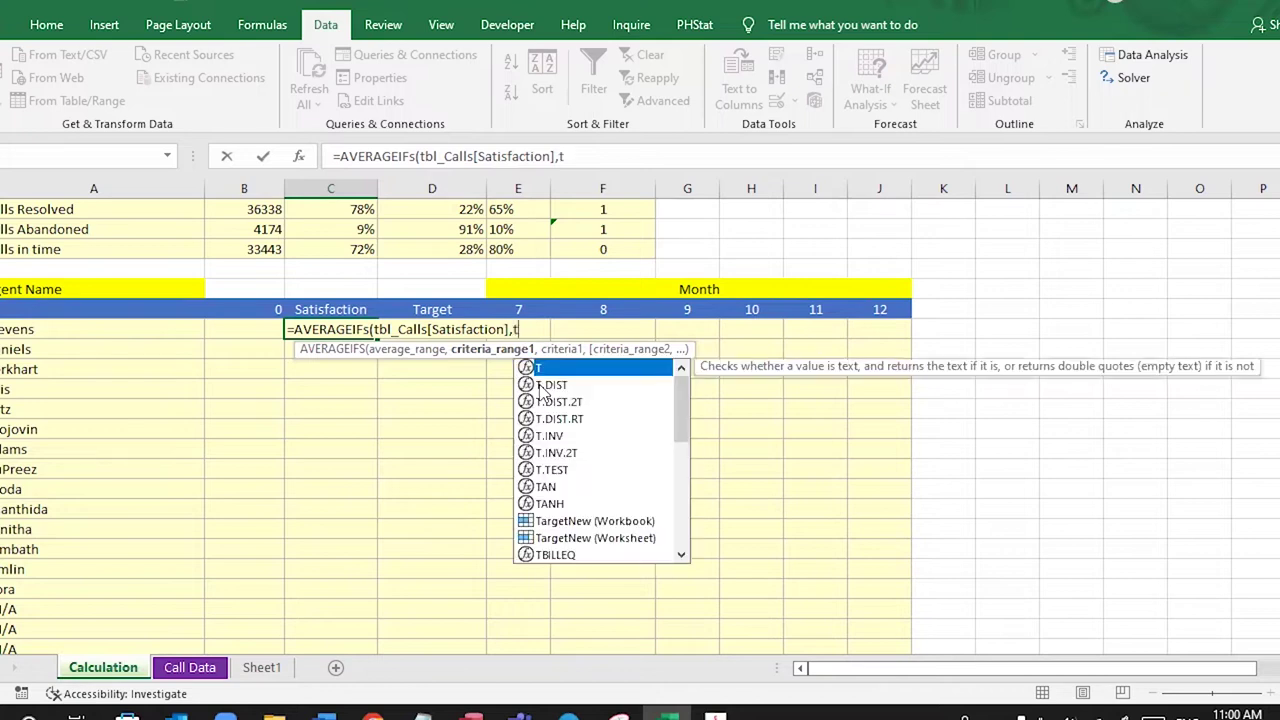
type("bl-")
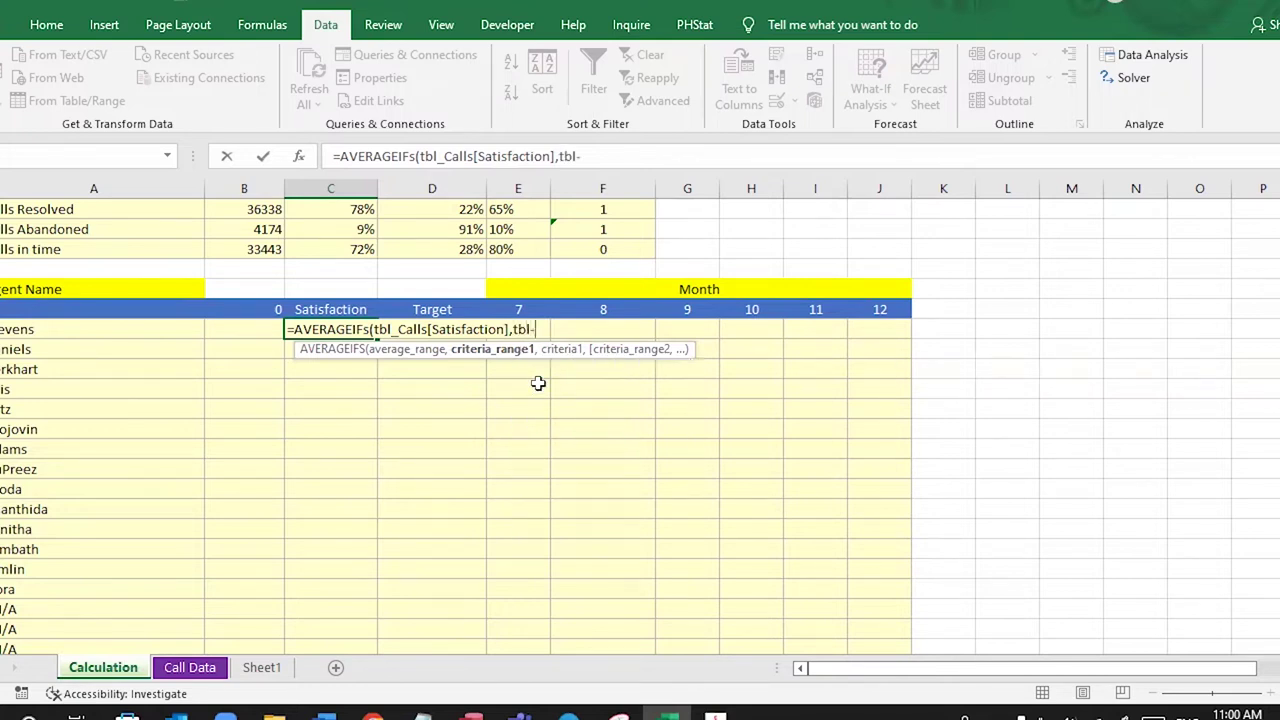
key("BackSpace")
type("_")
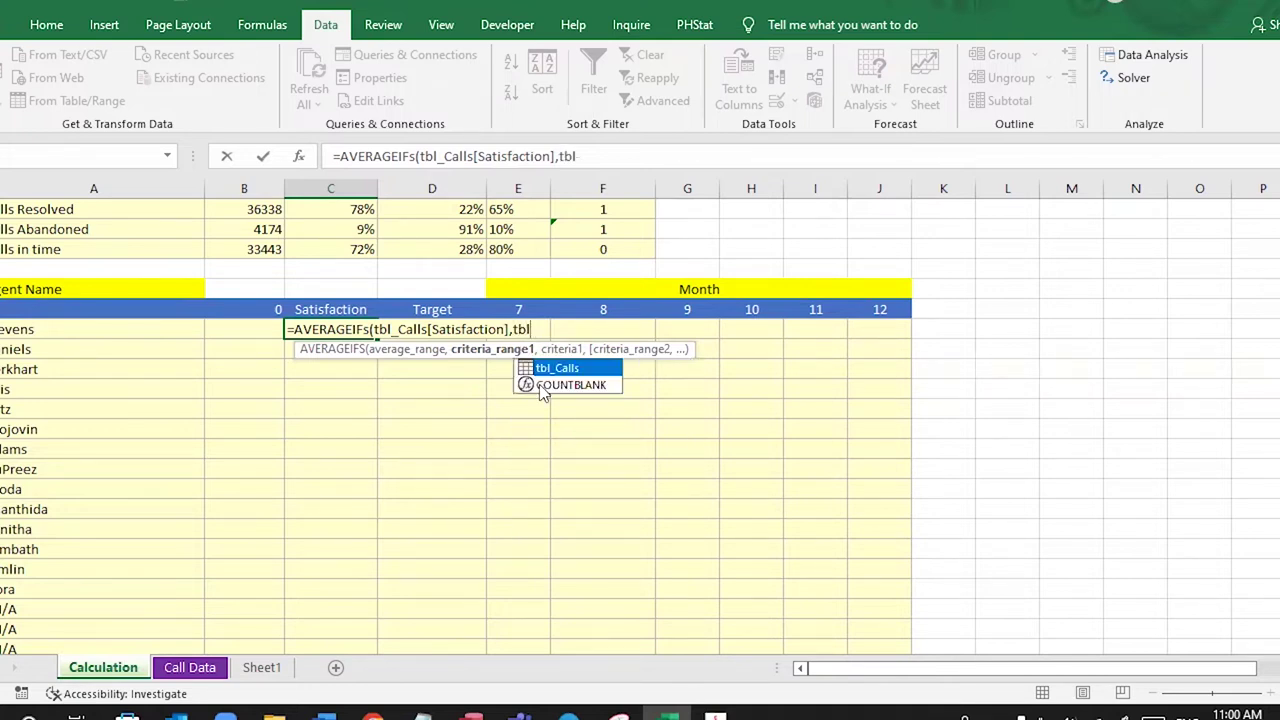
key("Tab")
type("[")
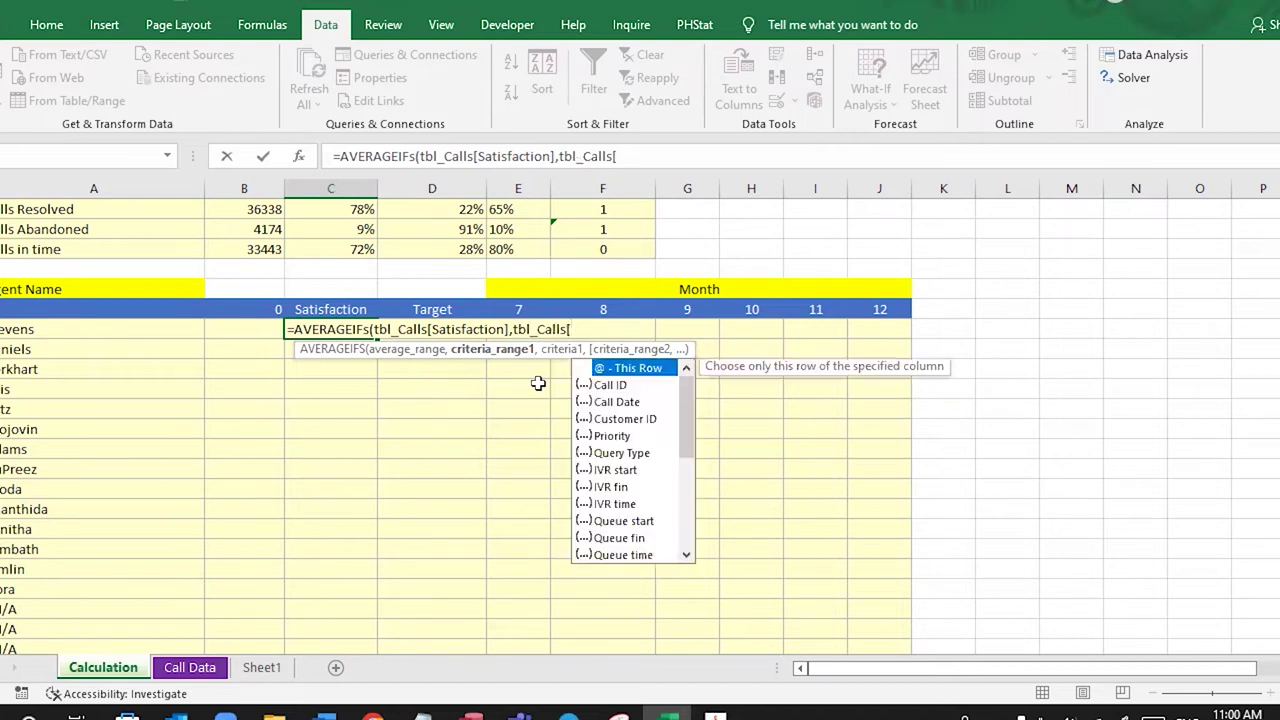
type("age")
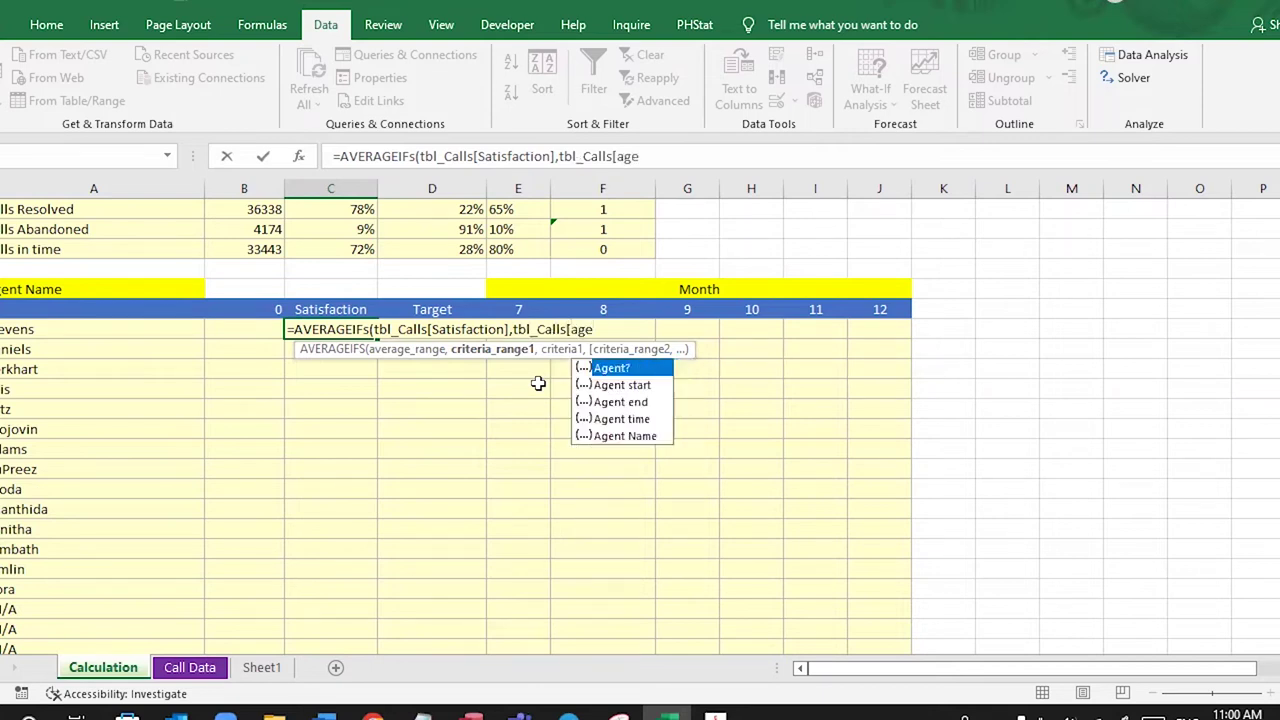
key("Down")
key("Down")
key("Down")
key("Down")
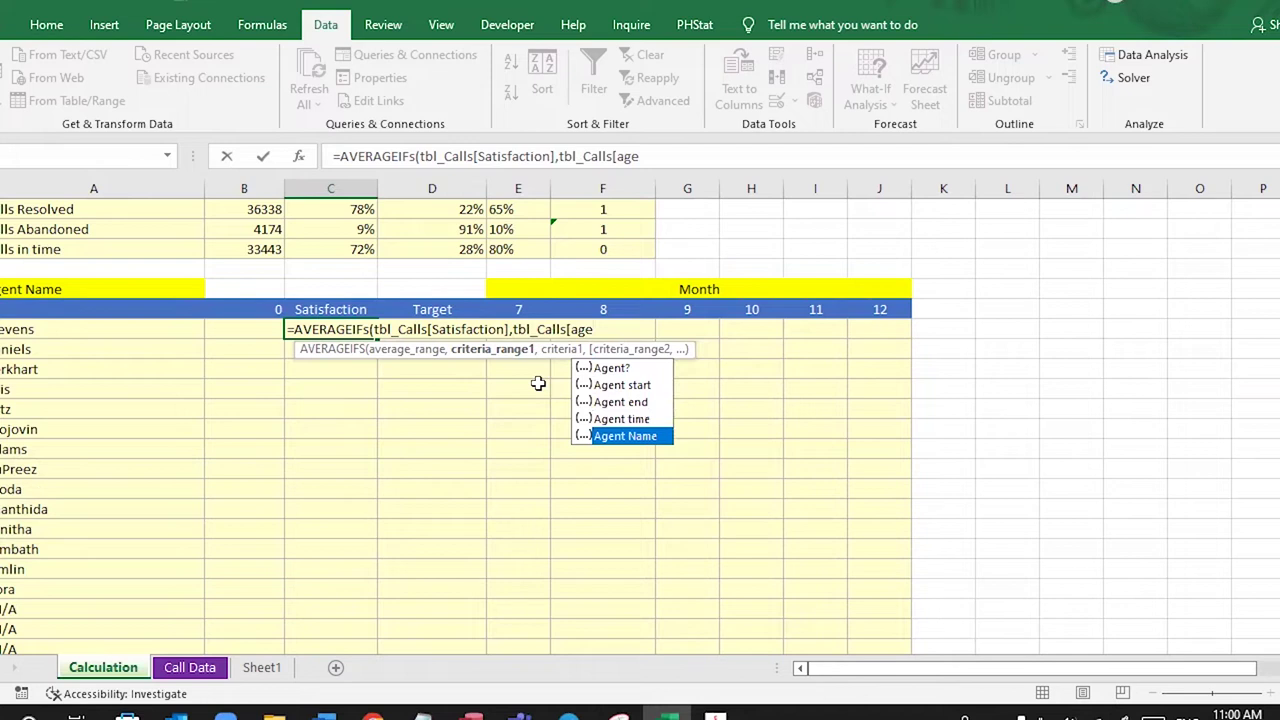
key("Tab")
type("]")
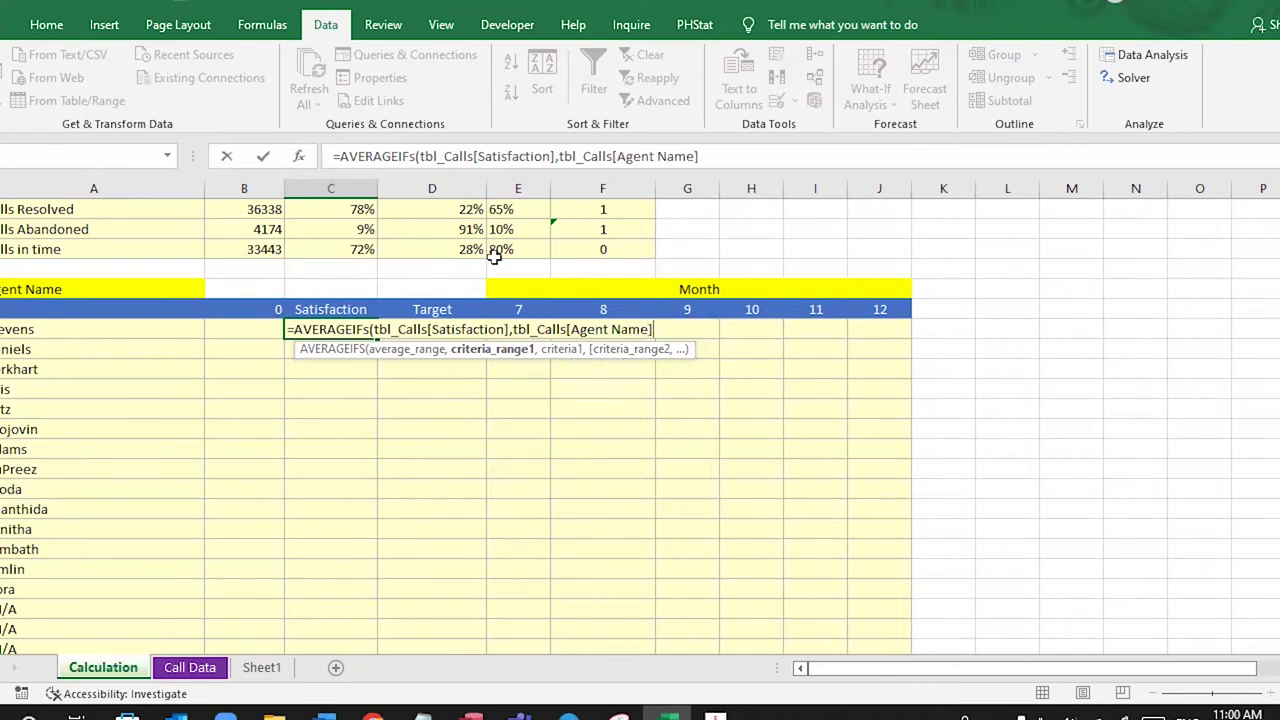
Step: Use the first agent's name in A22 as the criterion and complete the AVERAGEIFS formula in C22
type(",")
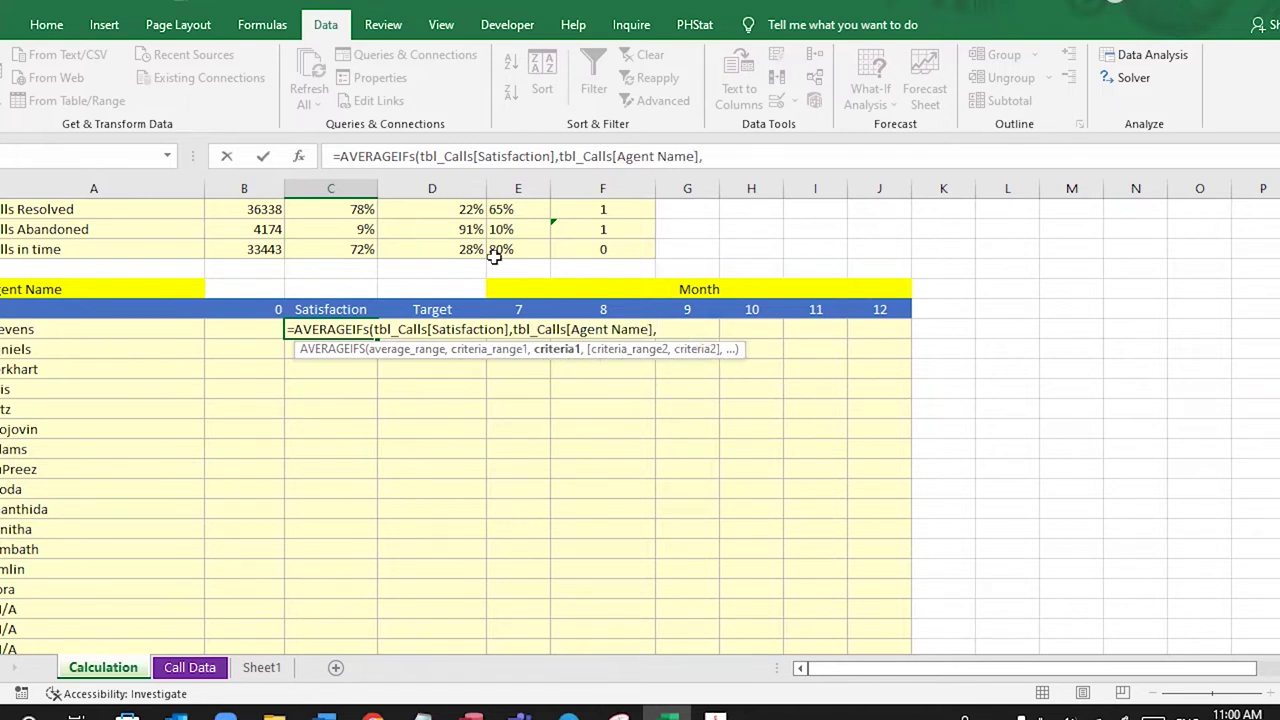
left_click(108, 337)
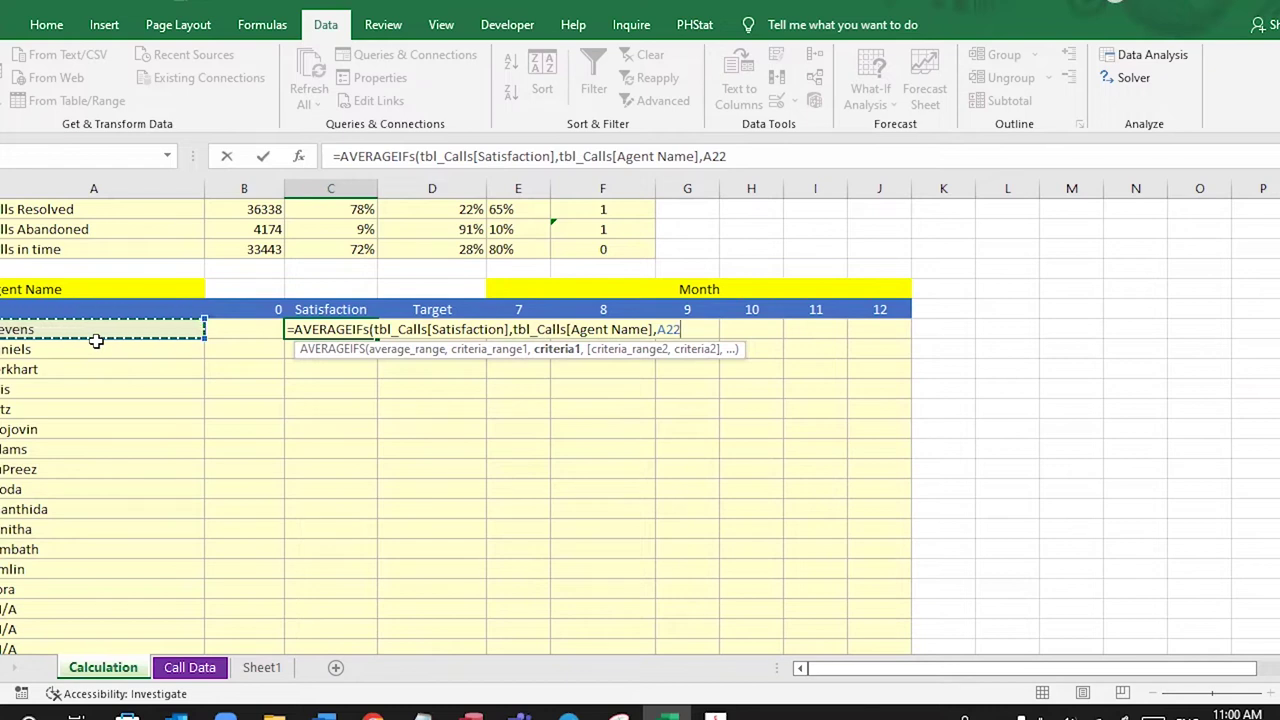
type(")")
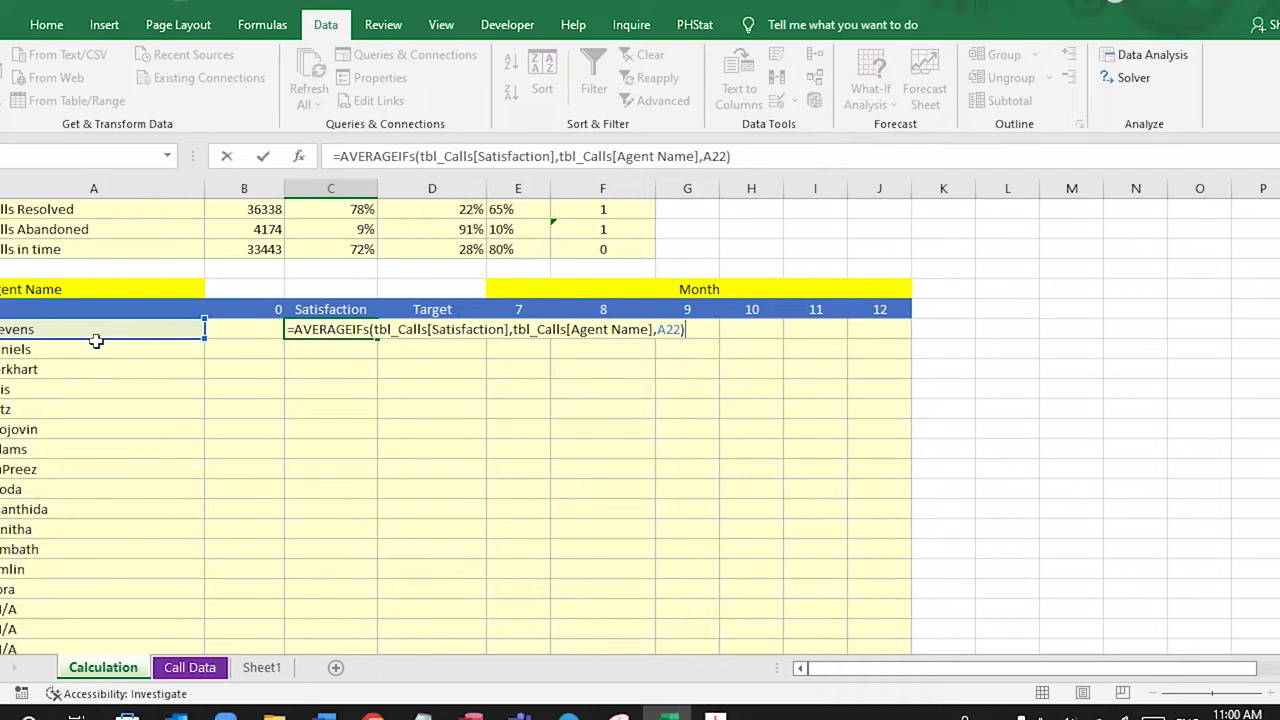
key("Return")
key("Up")
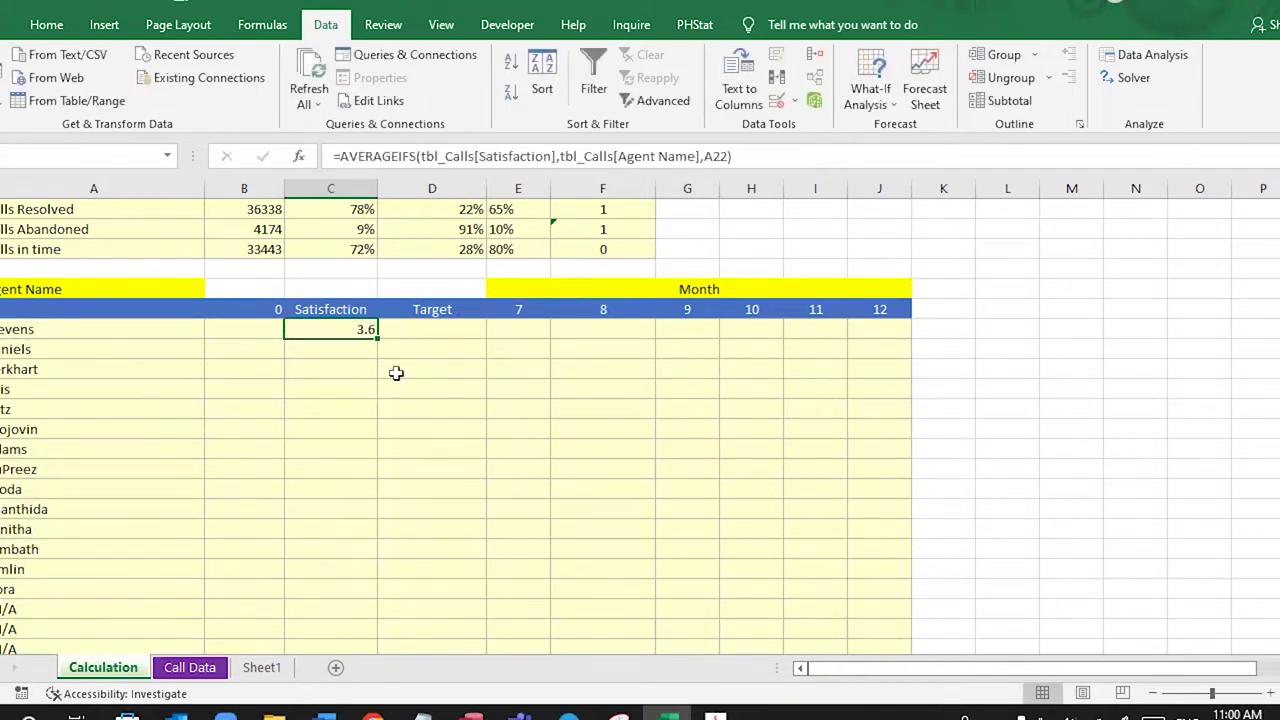
Step: Centre the first agent's Satisfaction value and fill its formula down through the last row of the agent table
left_click(43, 24)
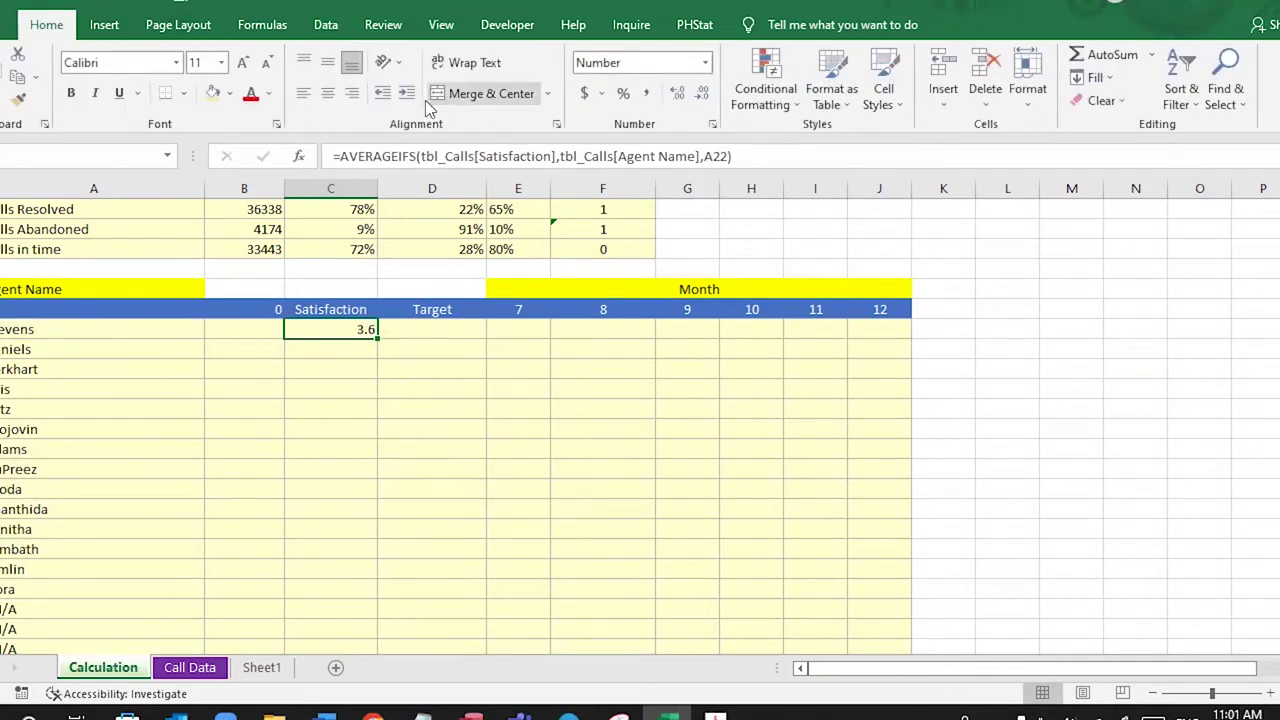
left_click(327, 92)
left_click_drag(379, 340, 372, 638)
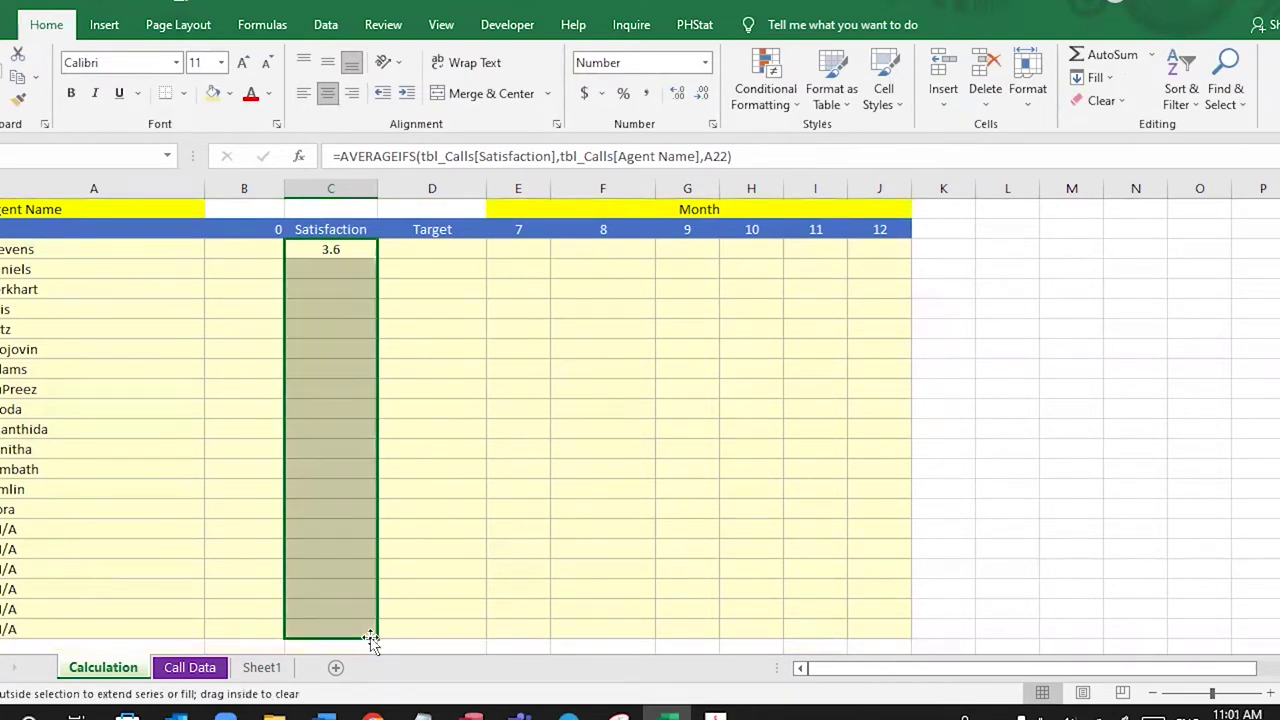
left_click(436, 251)
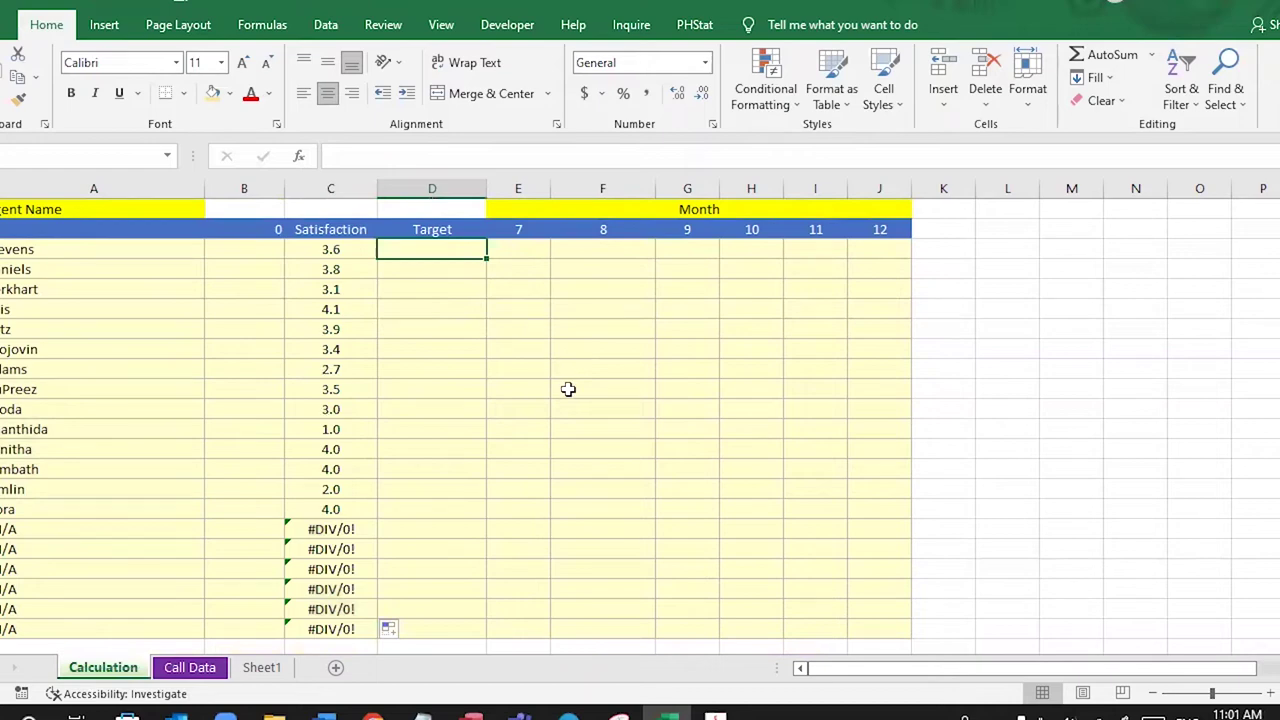
Step: Highlight the Satisfaction Rating row of the Targets table, A5:B5, with a light orange fill
scroll(568, 389, "up", 5)
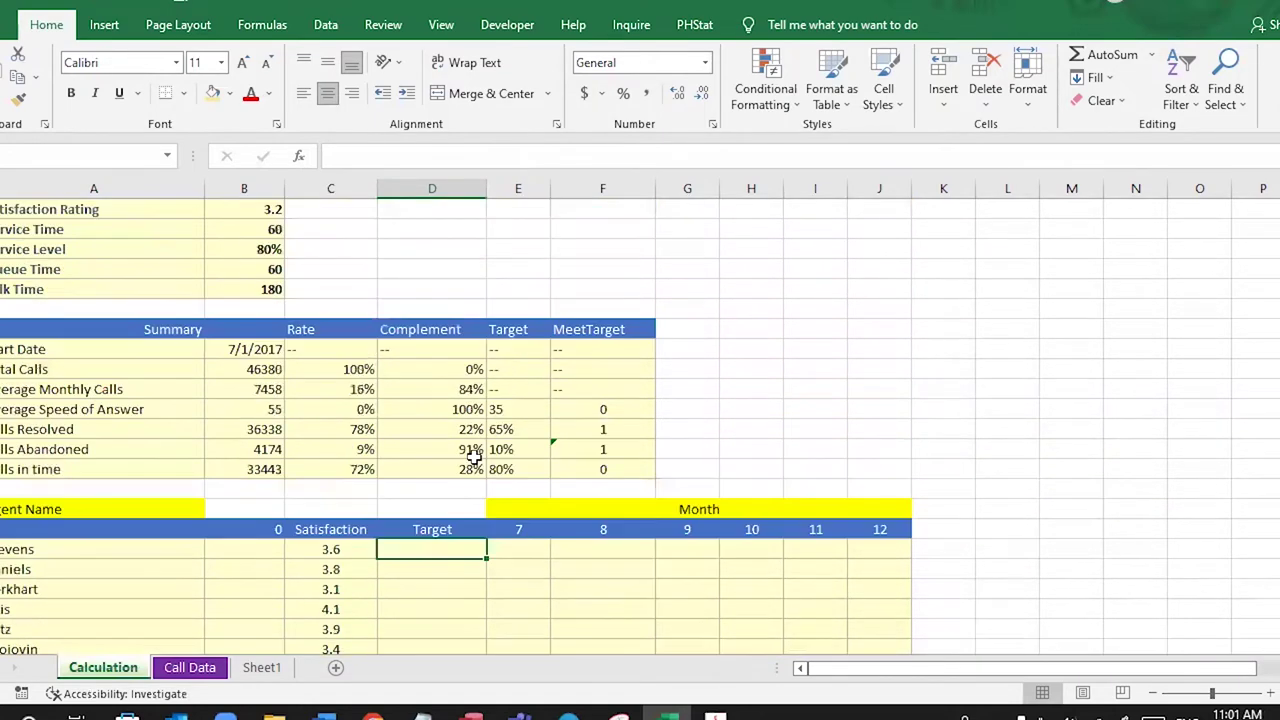
scroll(471, 451, "up", 2)
left_click(63, 300)
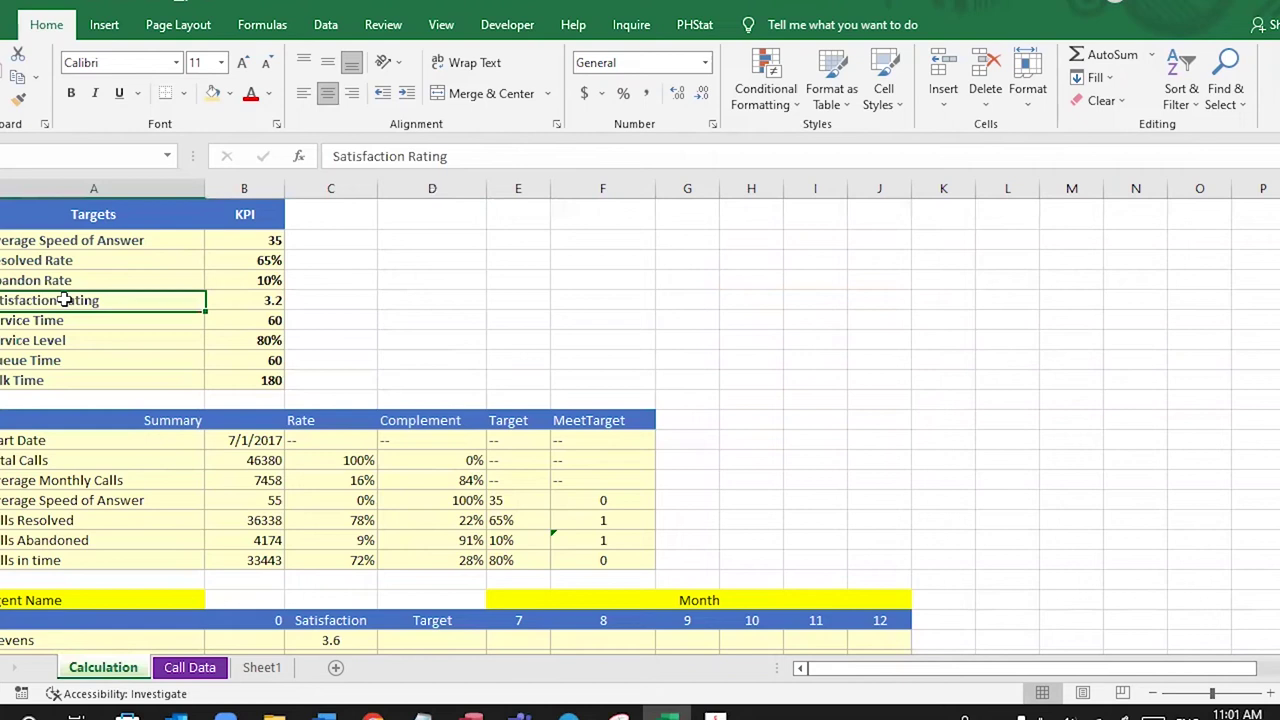
left_click_drag(63, 300, 246, 302)
left_click(212, 92)
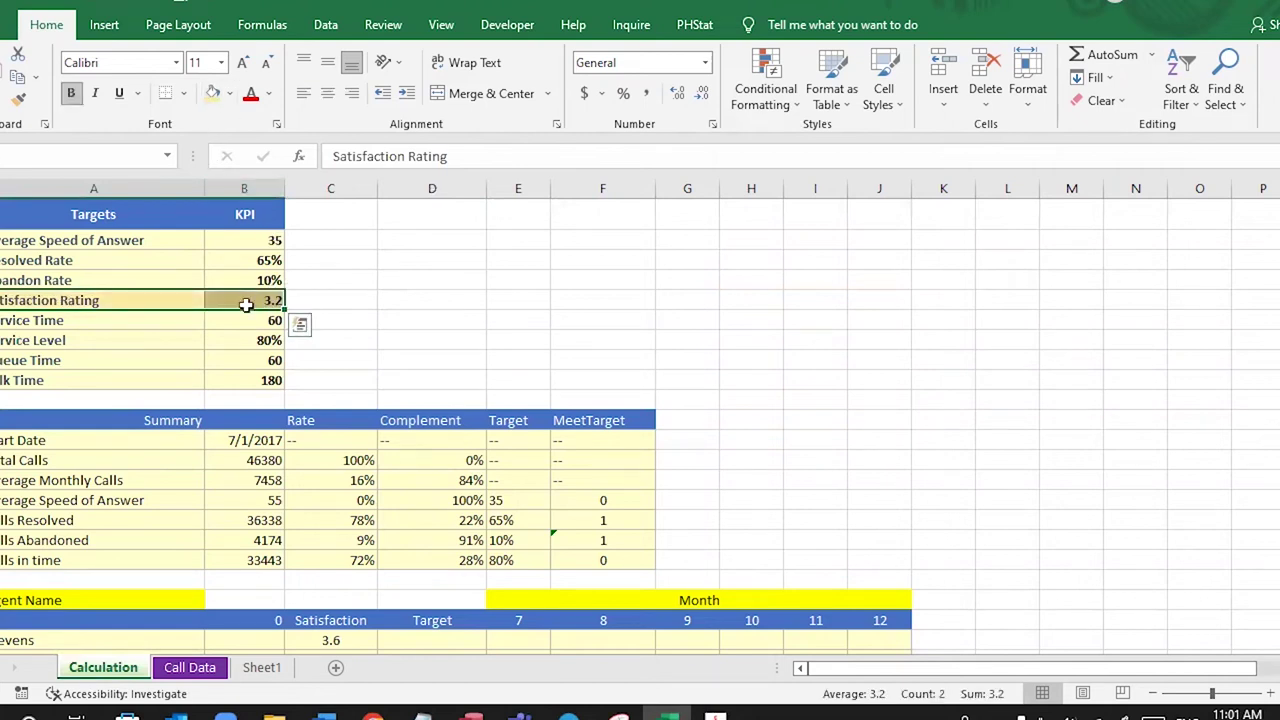
left_click(246, 302)
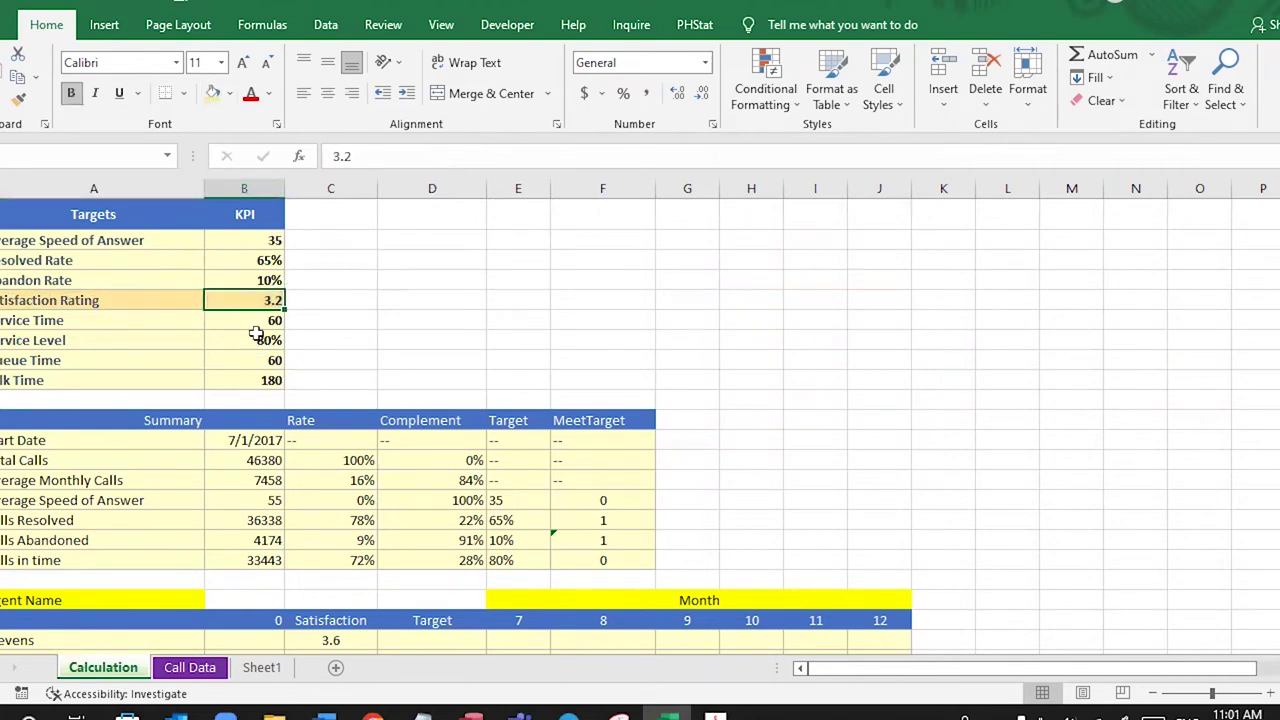
Step: Enter =$B$5 in the first agent's Target cell, D22, to reference the Satisfaction Rating KPI absolutely
scroll(257, 334, "down", 3)
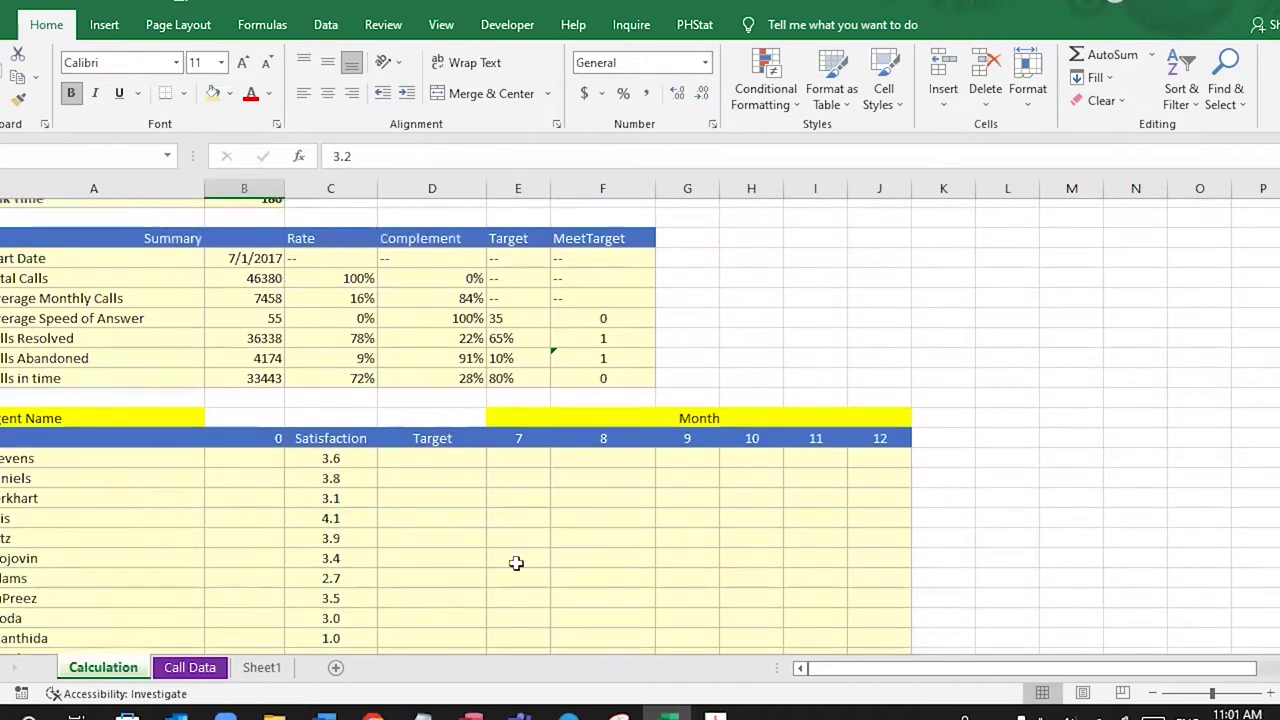
left_click(451, 452)
type("=")
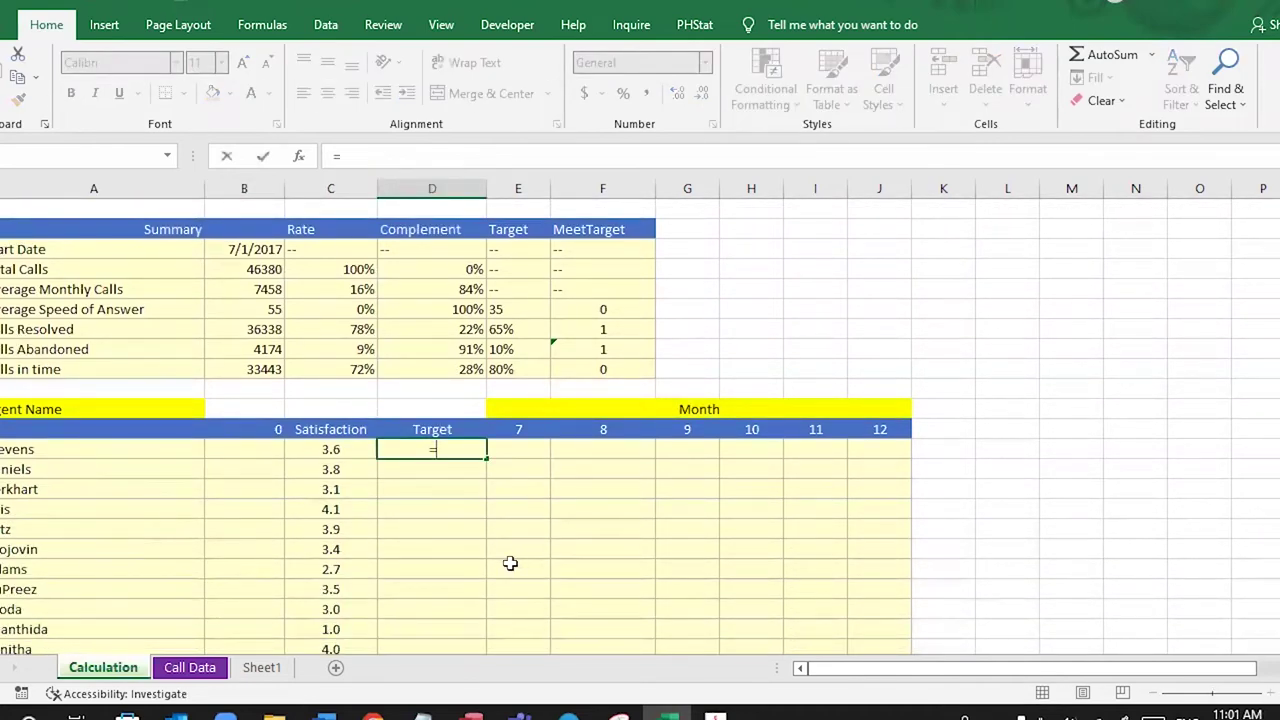
scroll(510, 563, "up", 3)
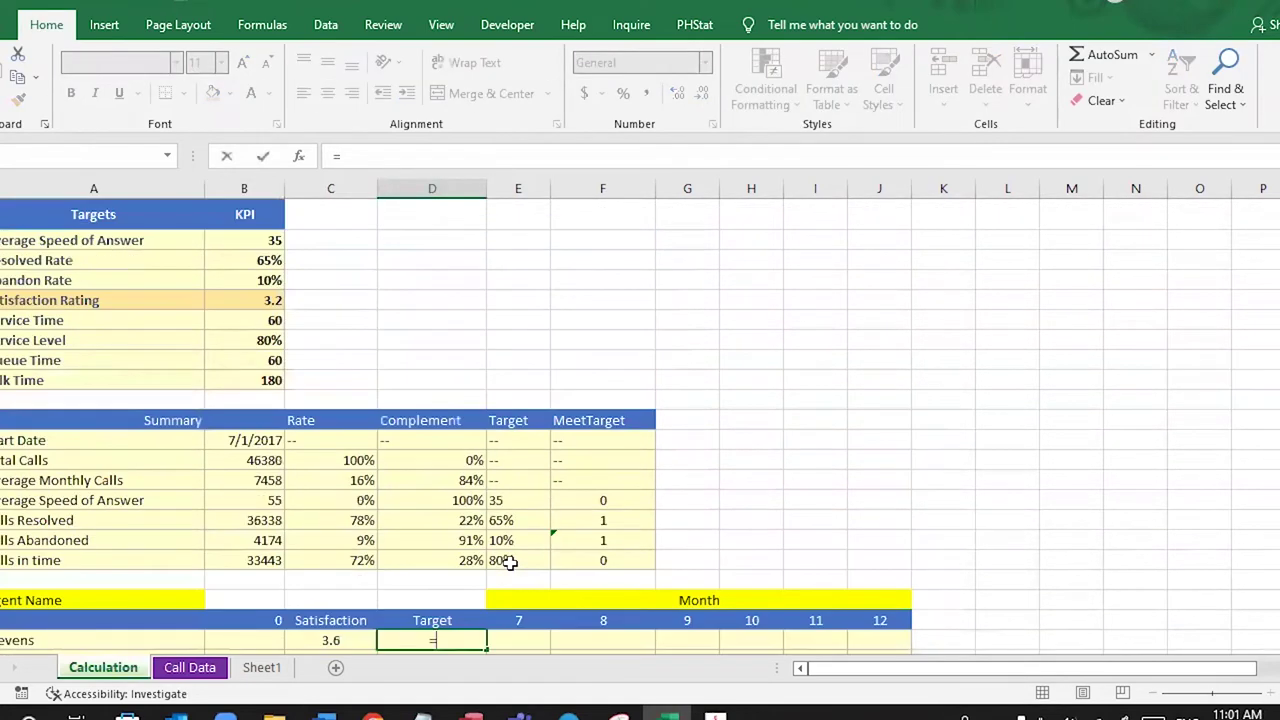
left_click(272, 306)
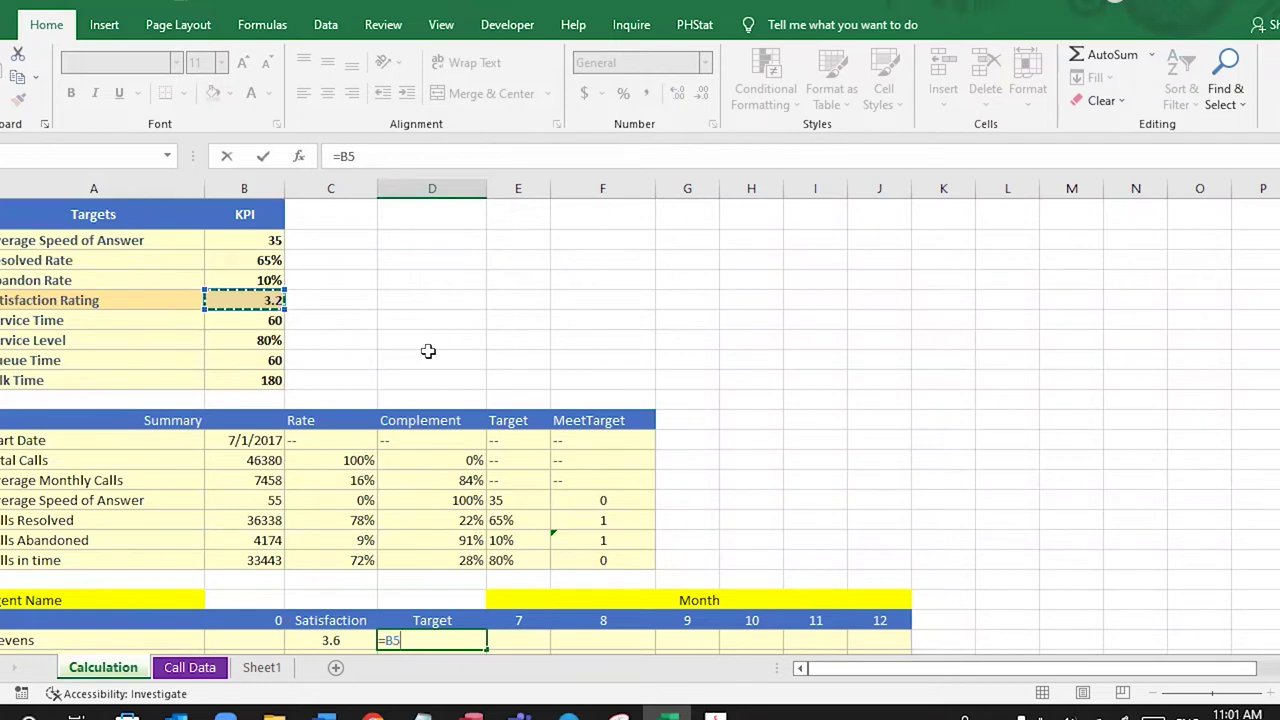
key("F4")
key("Return")
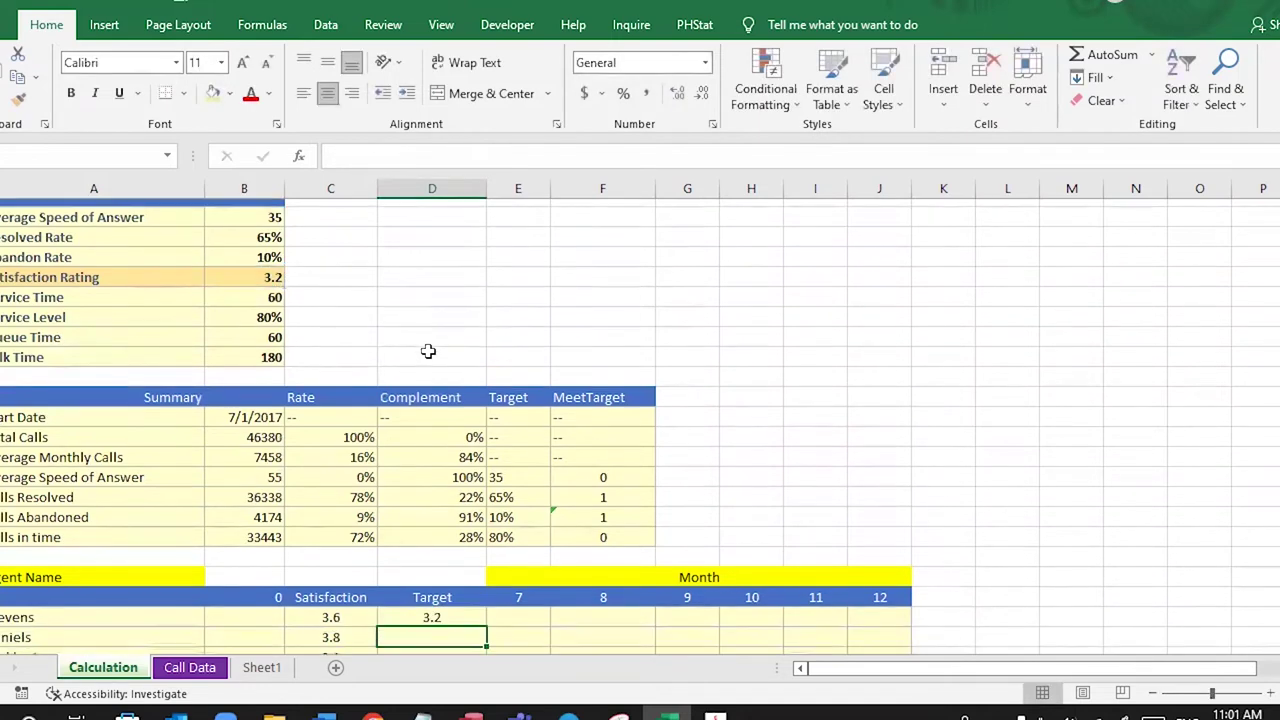
Step: Fill the Target formula from D22 down through the last row of the agent table
scroll(636, 350, "down", 4)
left_click(457, 365)
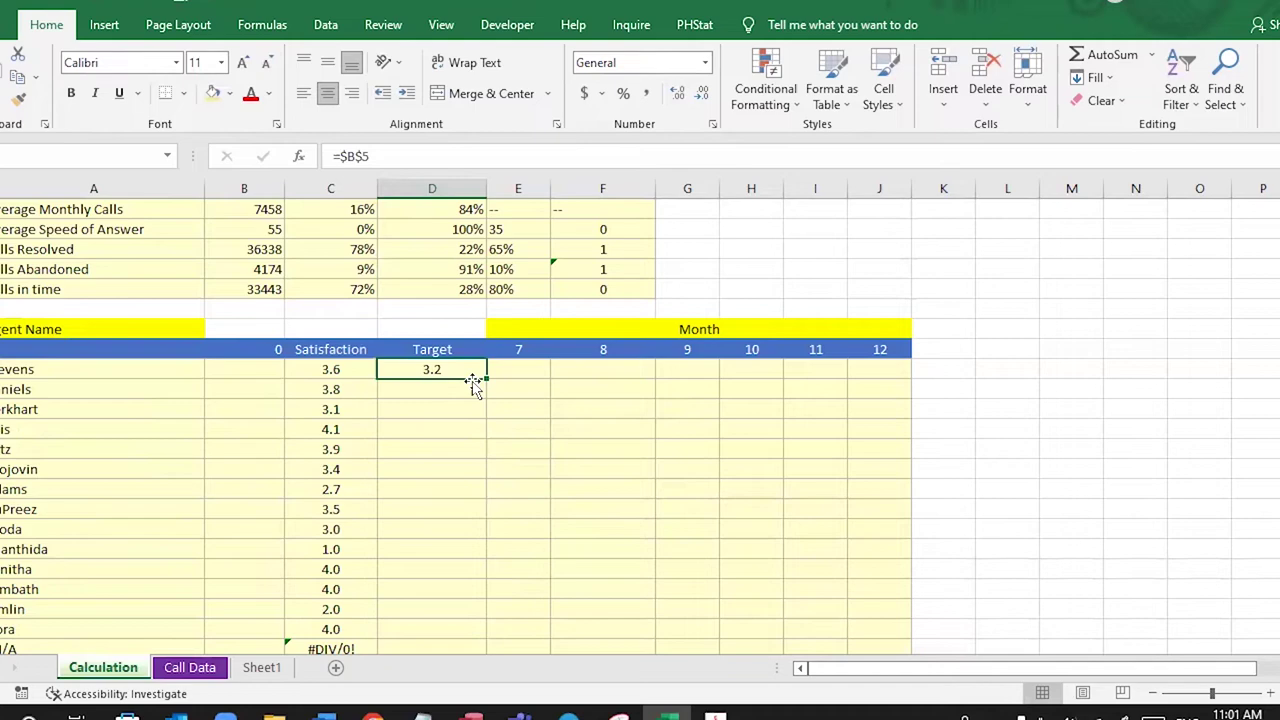
left_click_drag(487, 379, 453, 619)
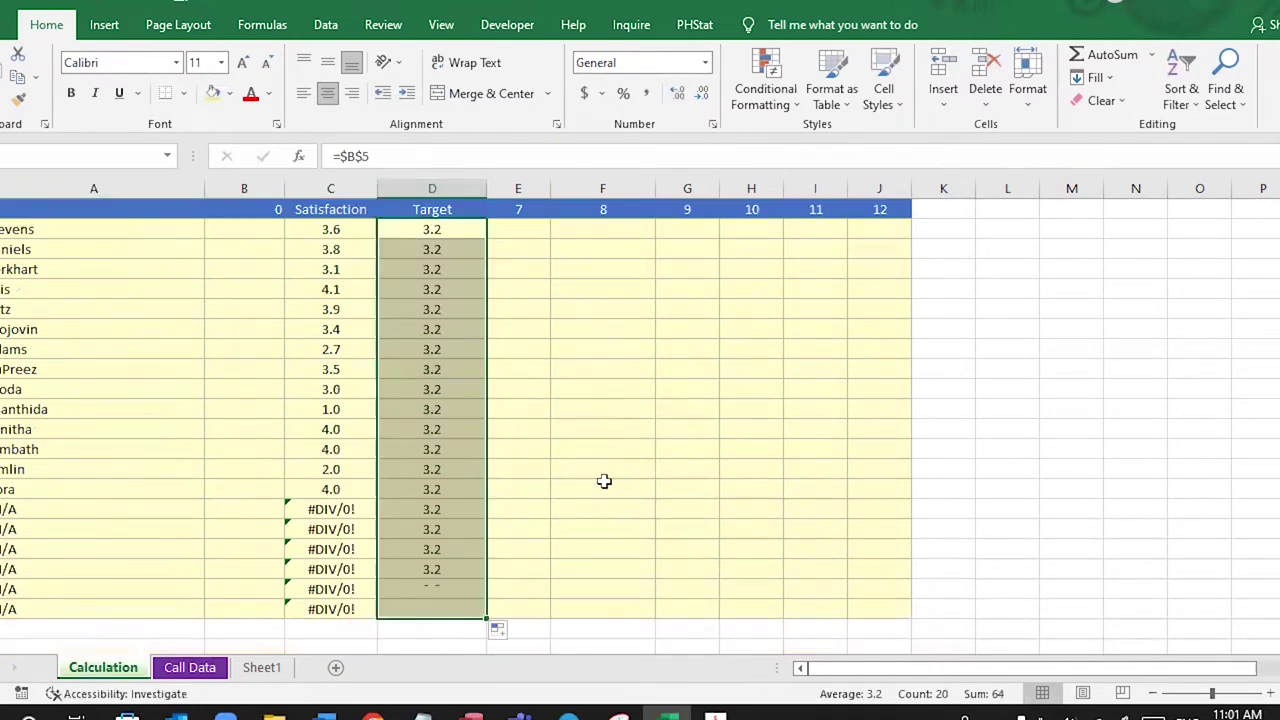
Step: Review the agent table's Month headers, the first agent's name formula and the empty cell for month 7
scroll(600, 506, "up", 3)
left_click(528, 410)
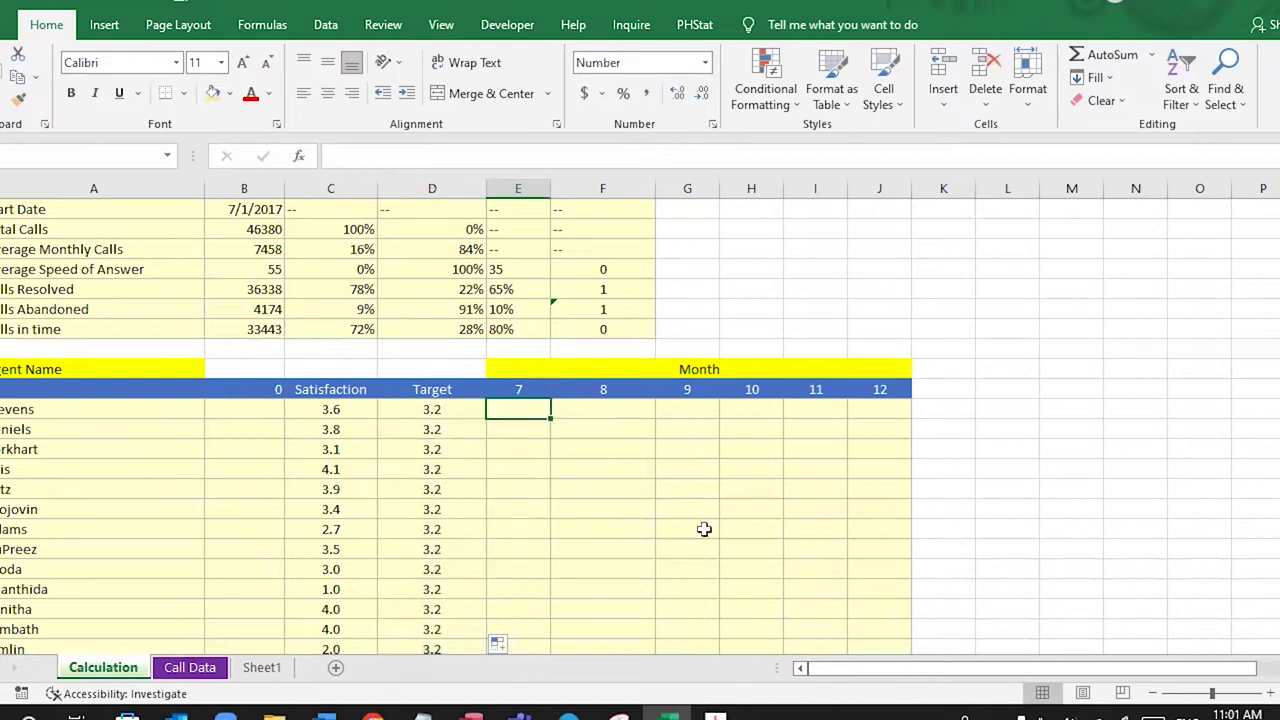
left_click(677, 372)
left_click_drag(525, 389, 651, 397)
left_click(690, 409)
left_click(28, 411)
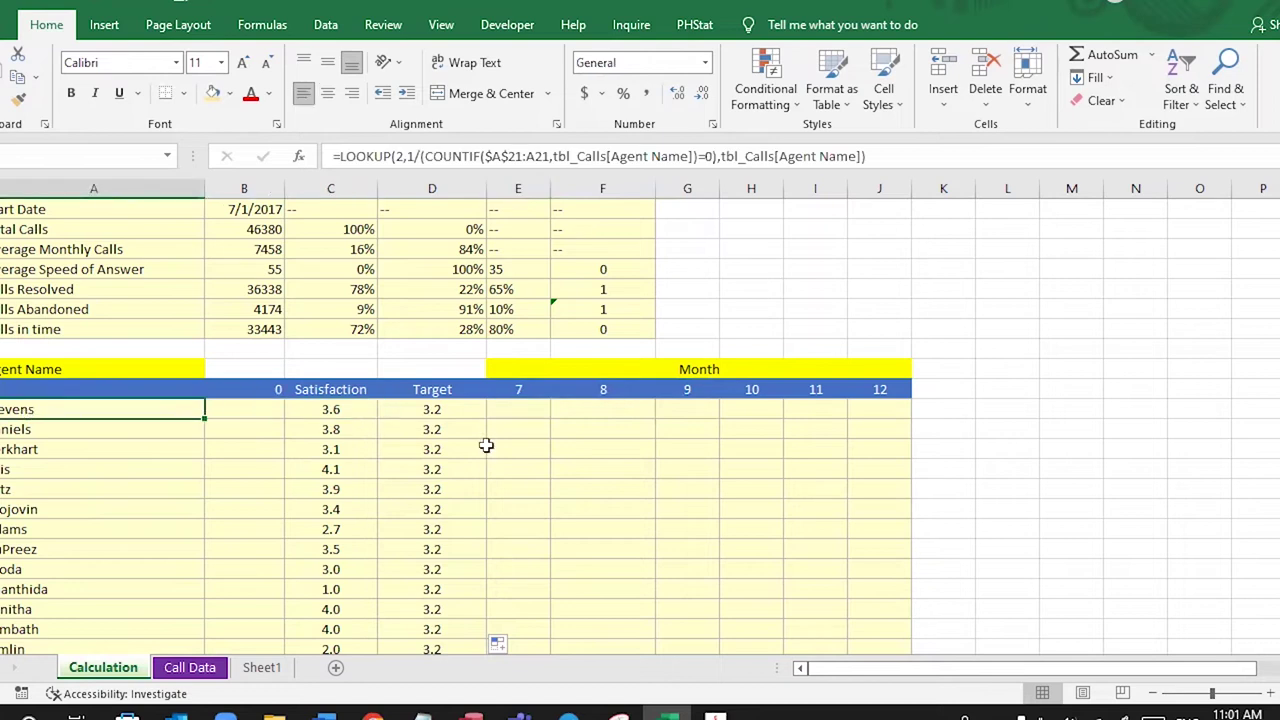
left_click(539, 411)
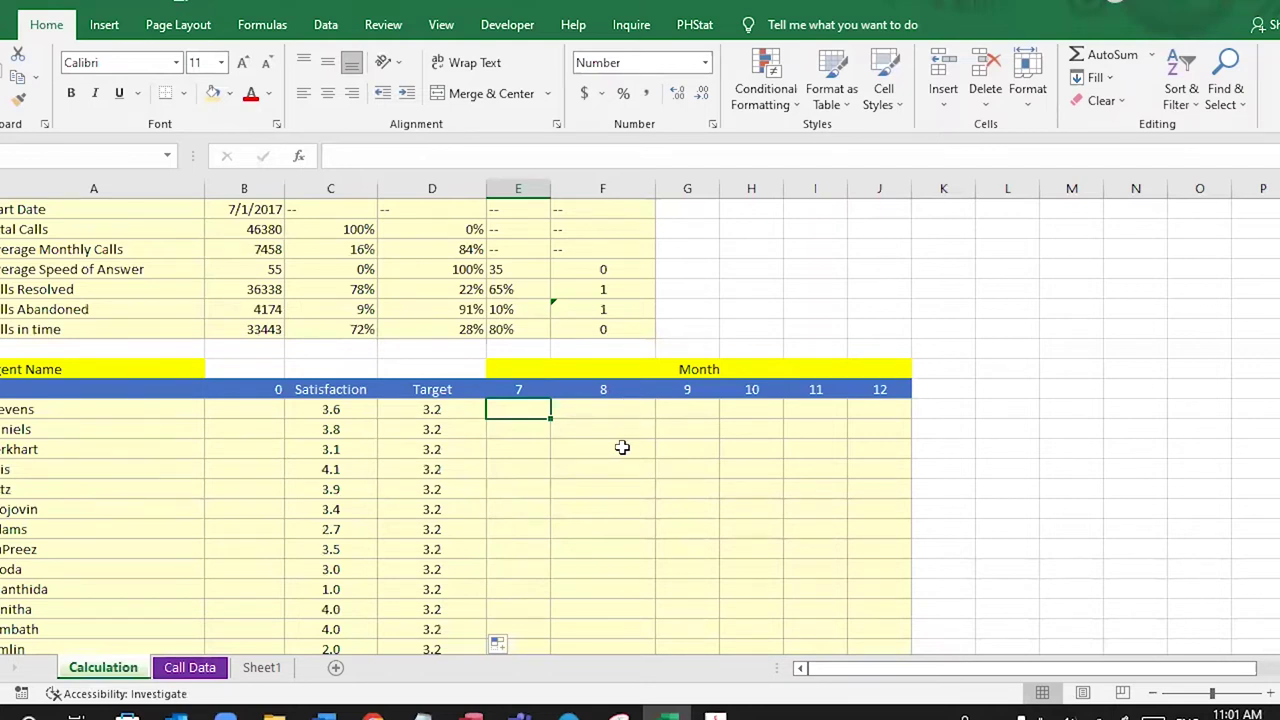
Step: Copy the first agent's Satisfaction formula from C22 and paste it into the month 7 cell, E22
left_click_drag(520, 389, 895, 393)
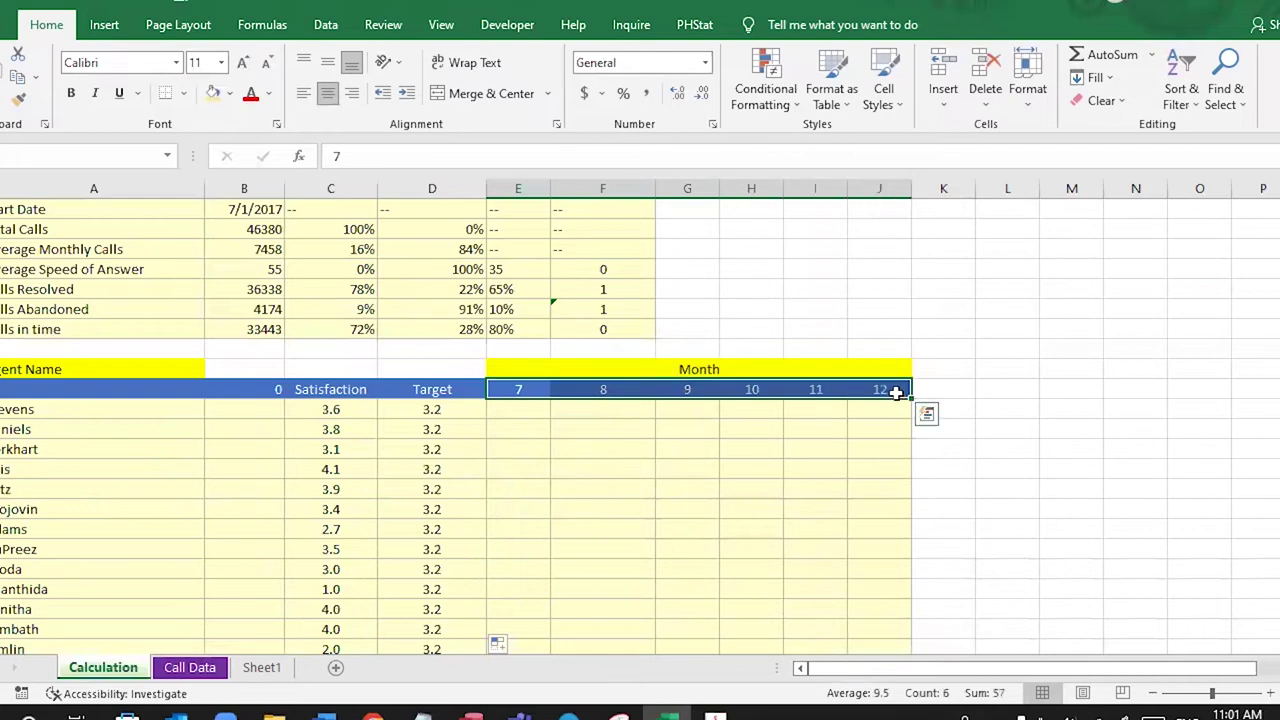
left_click(893, 391)
left_click(337, 412)
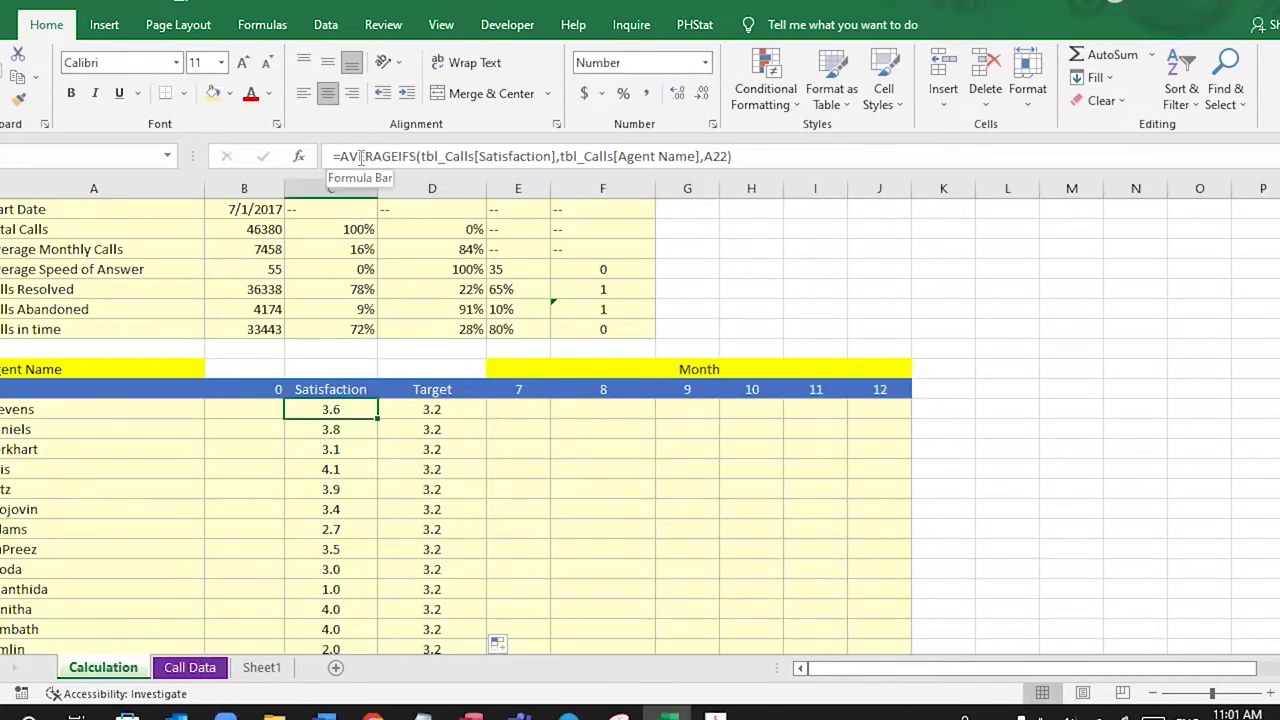
left_click(400, 157)
left_click_drag(750, 157, 310, 165)
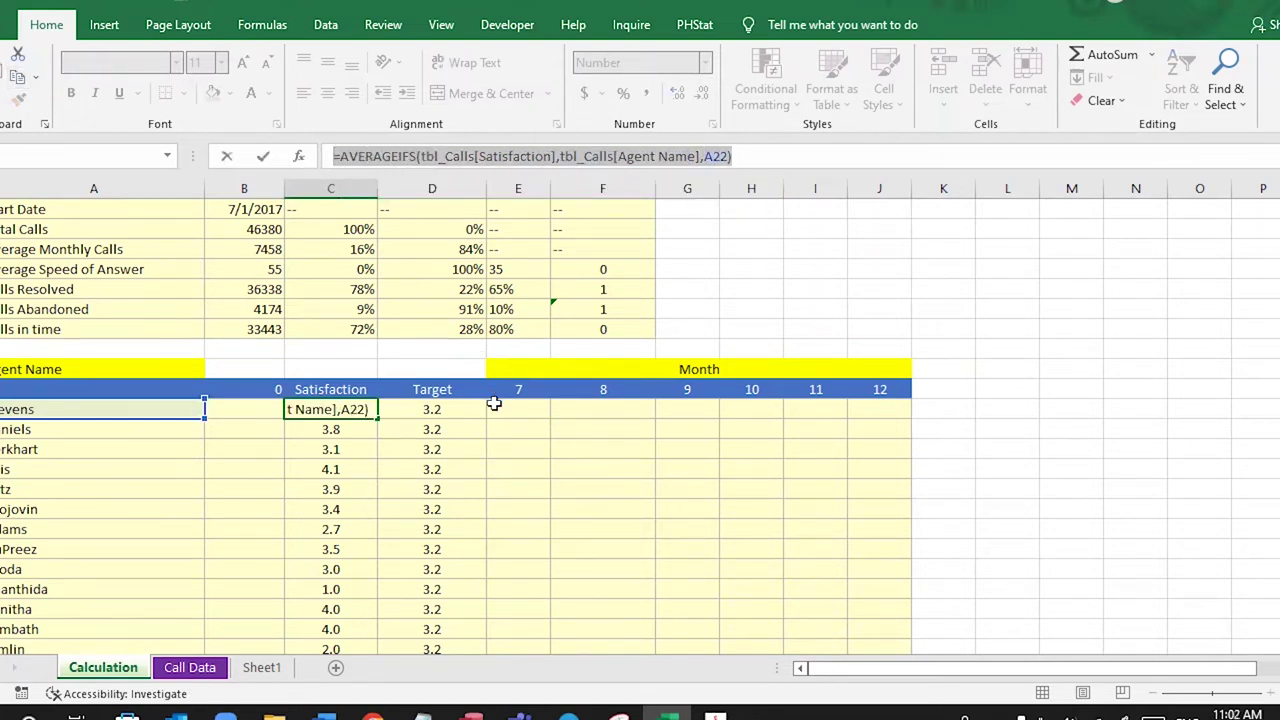
key("Escape")
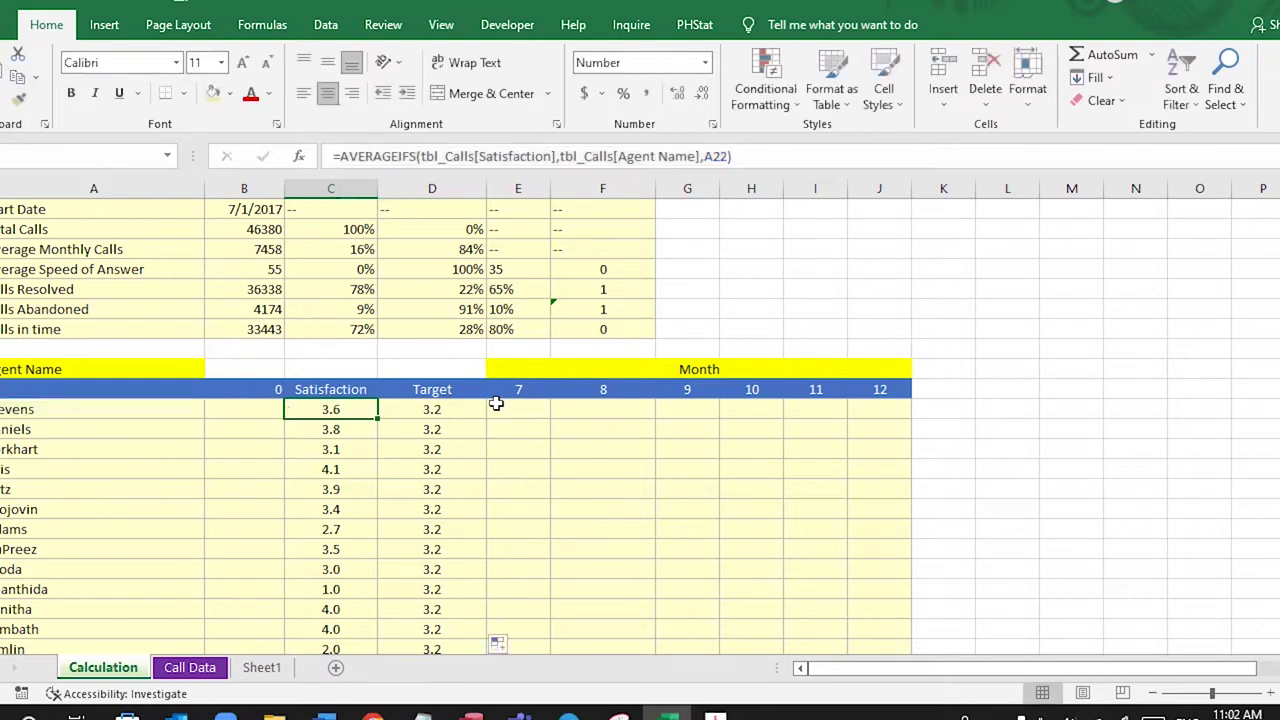
double_click(497, 405)
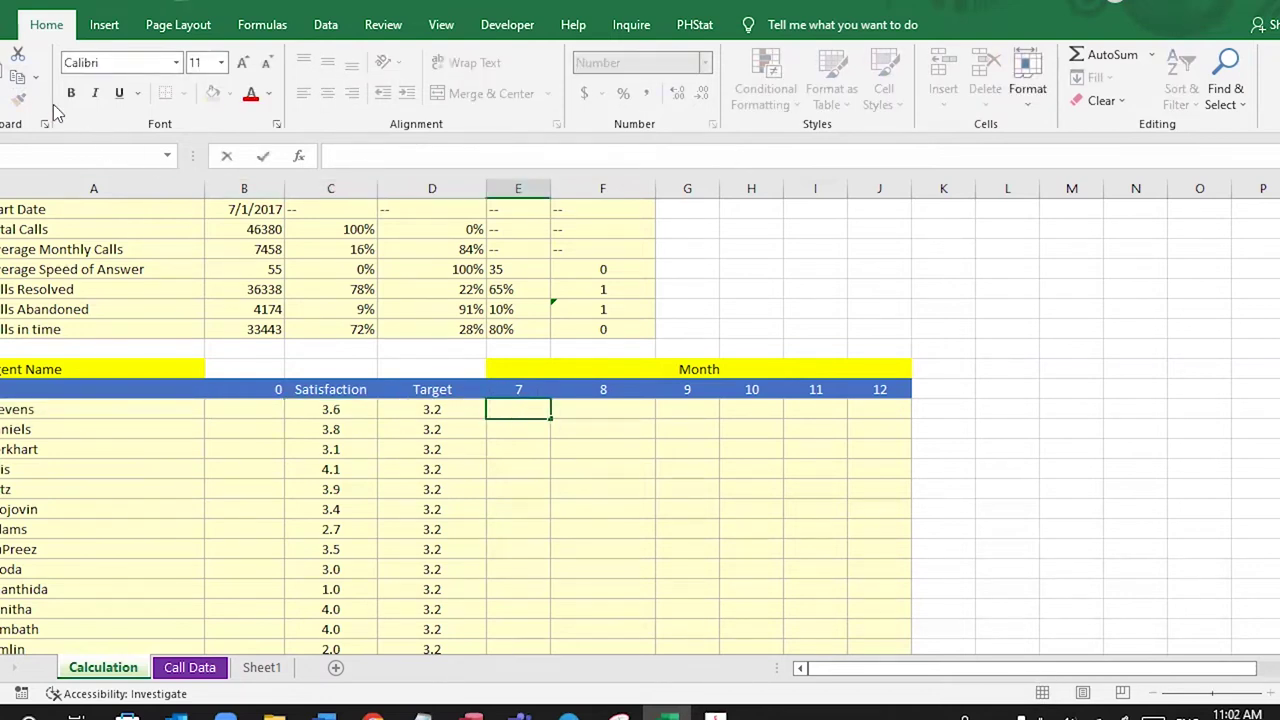
key("ctrl+v")
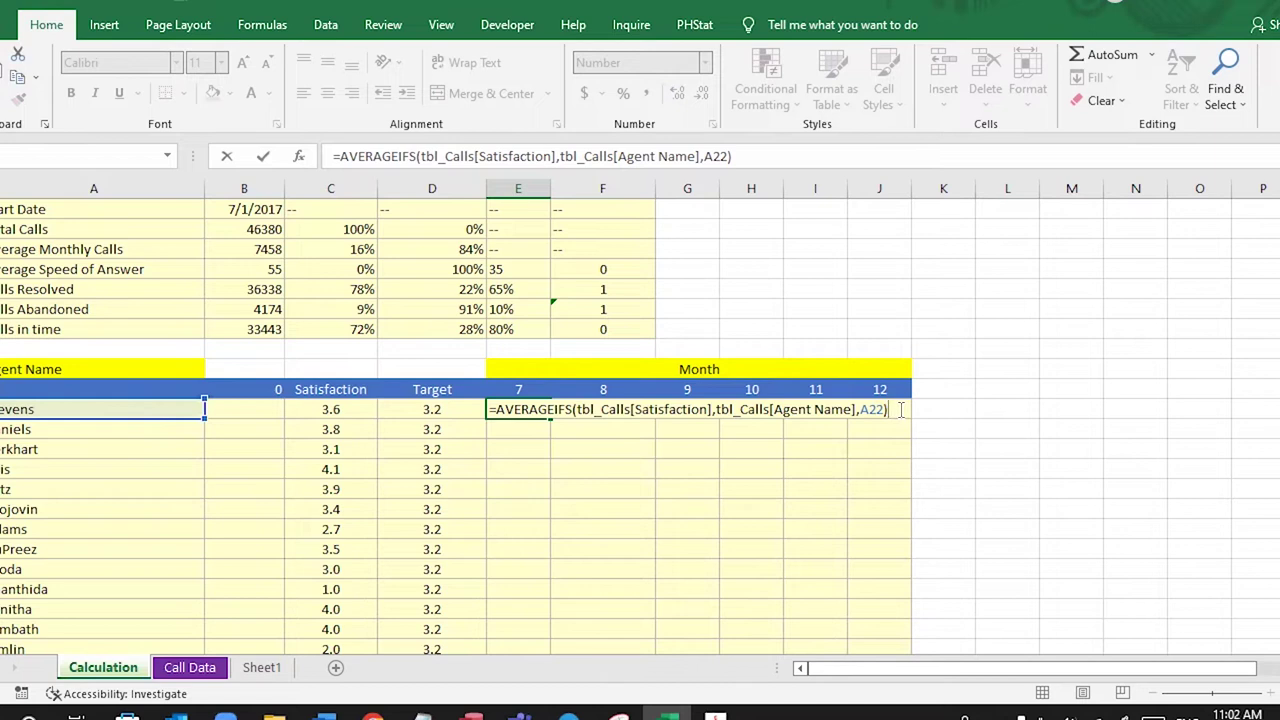
Step: Extend E22's AVERAGEIFS formula with tbl_Calls[Month] as the second criteria range and month header E21 as its criterion
key("BackSpace")
type(",")
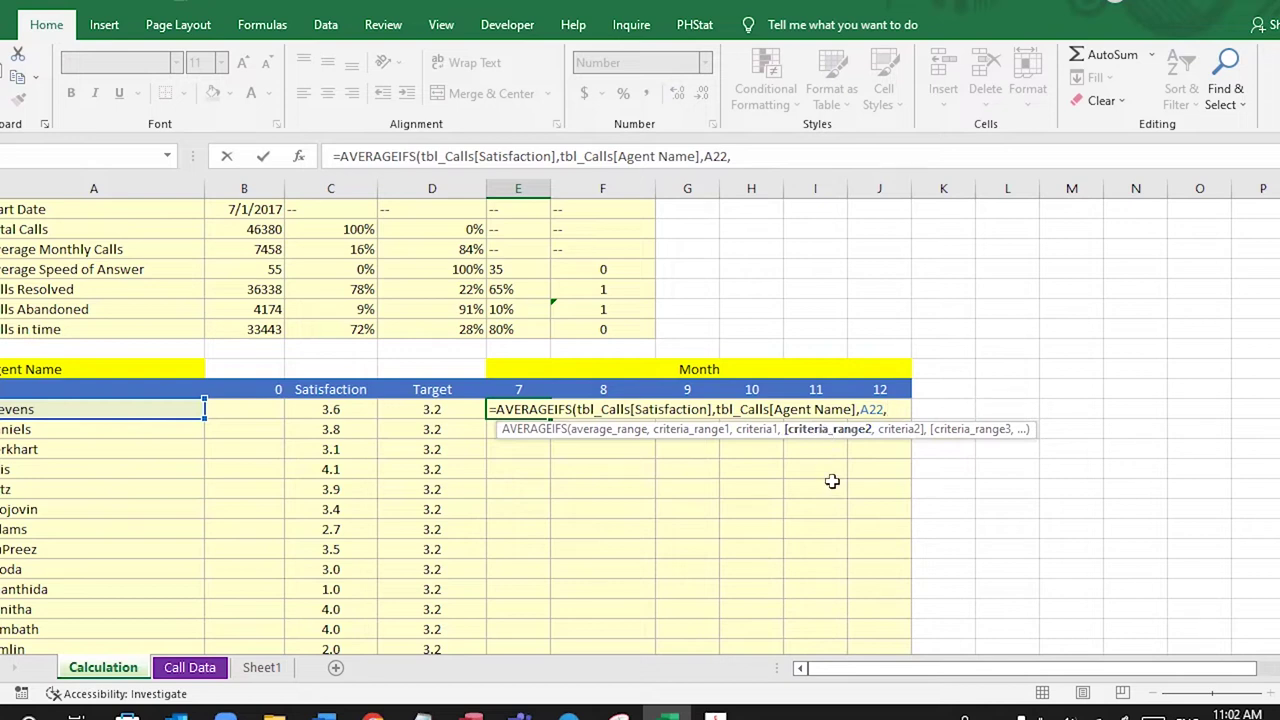
type("tbl")
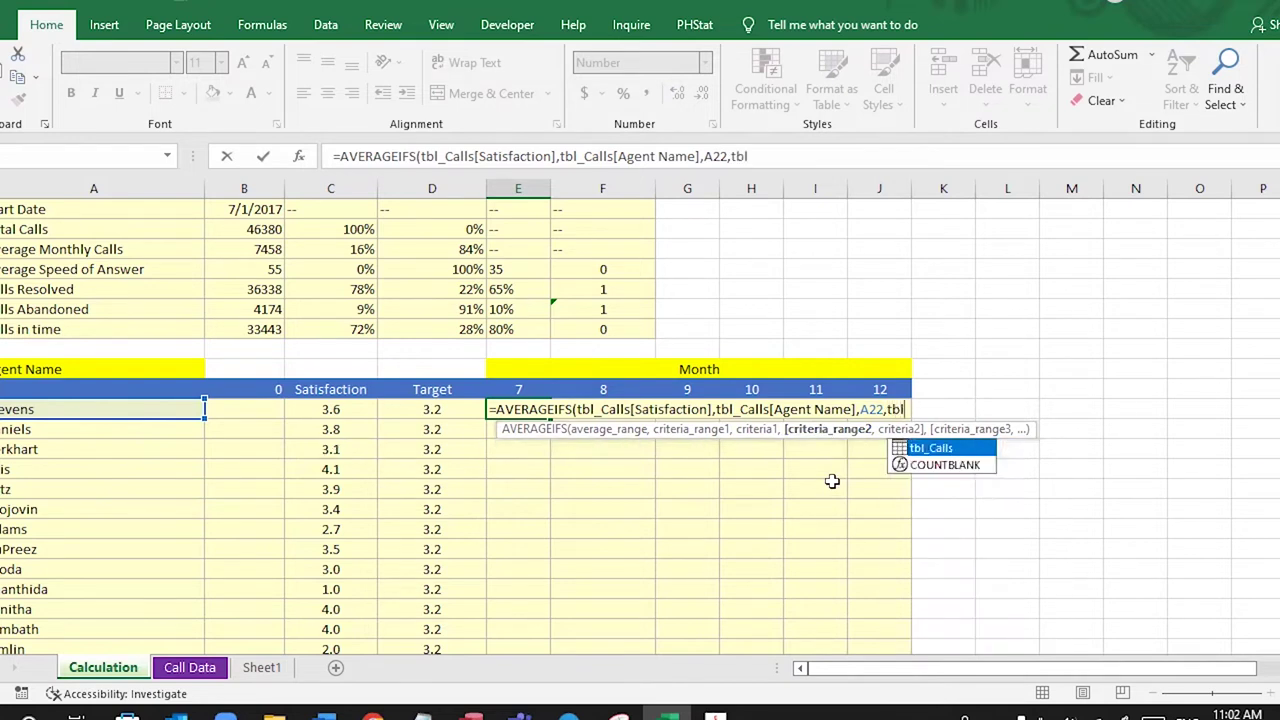
key("Tab")
type("[mon")
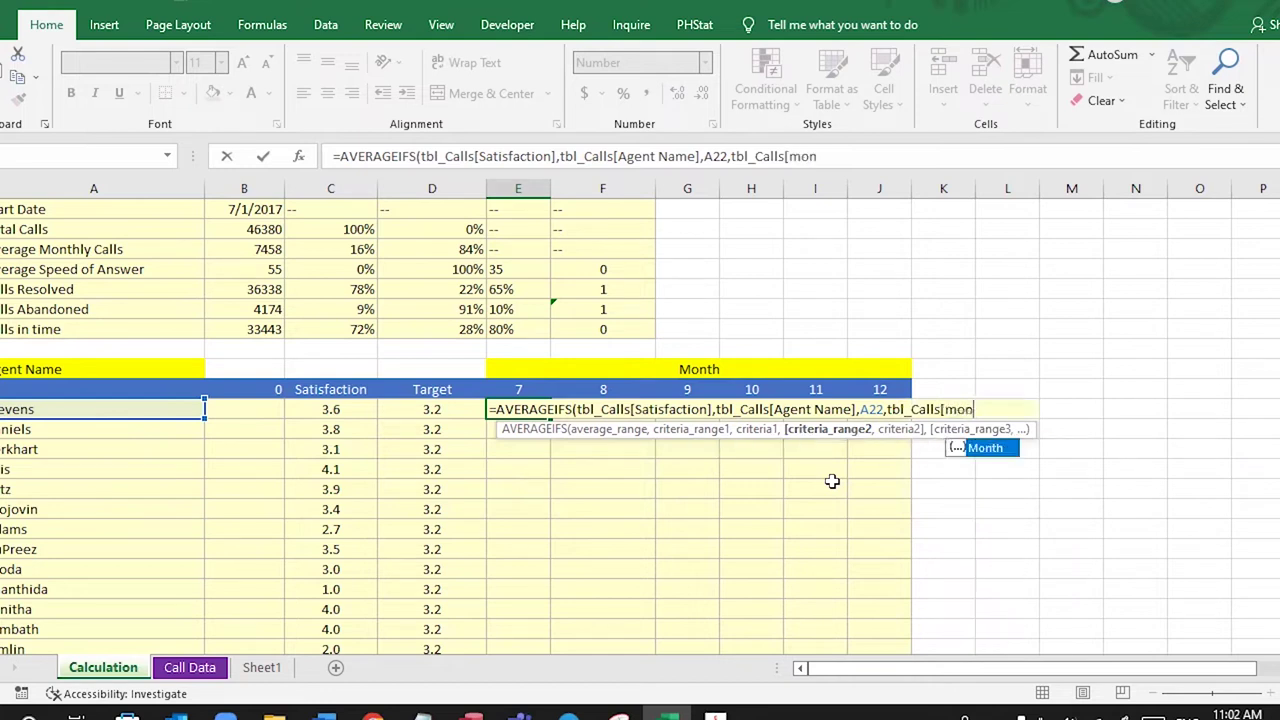
key("Tab")
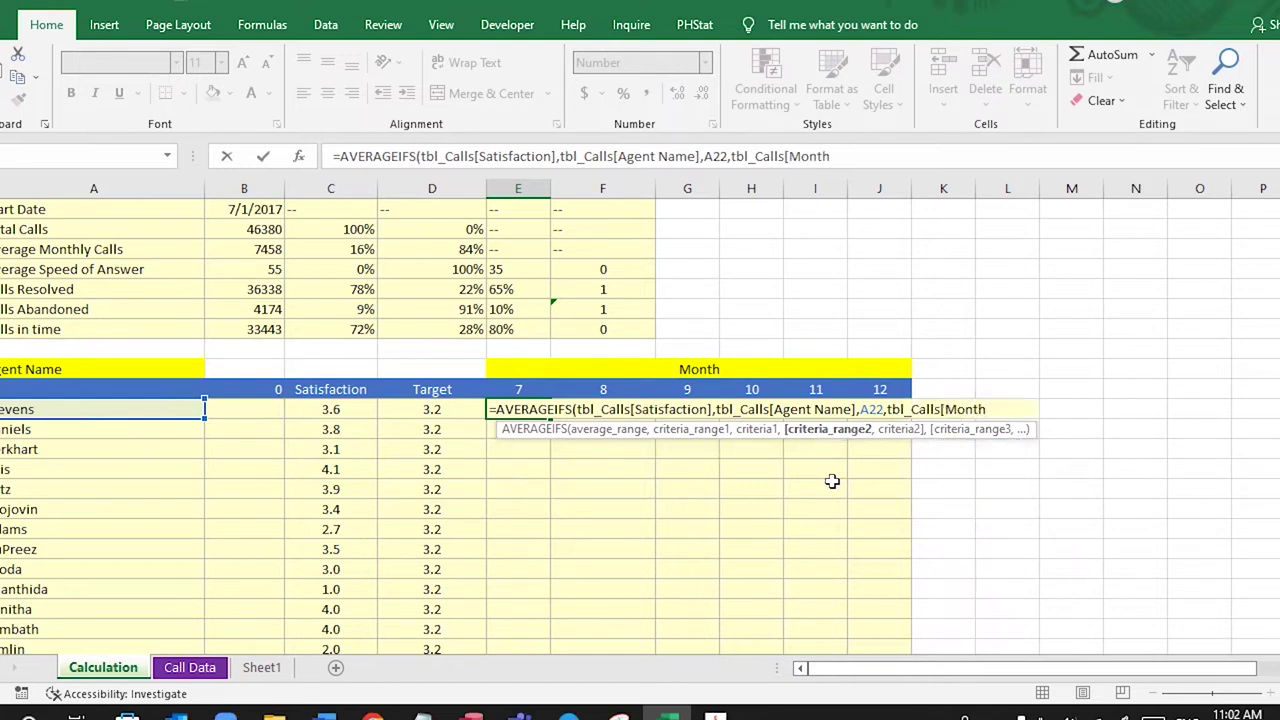
type("]")
key("Return")
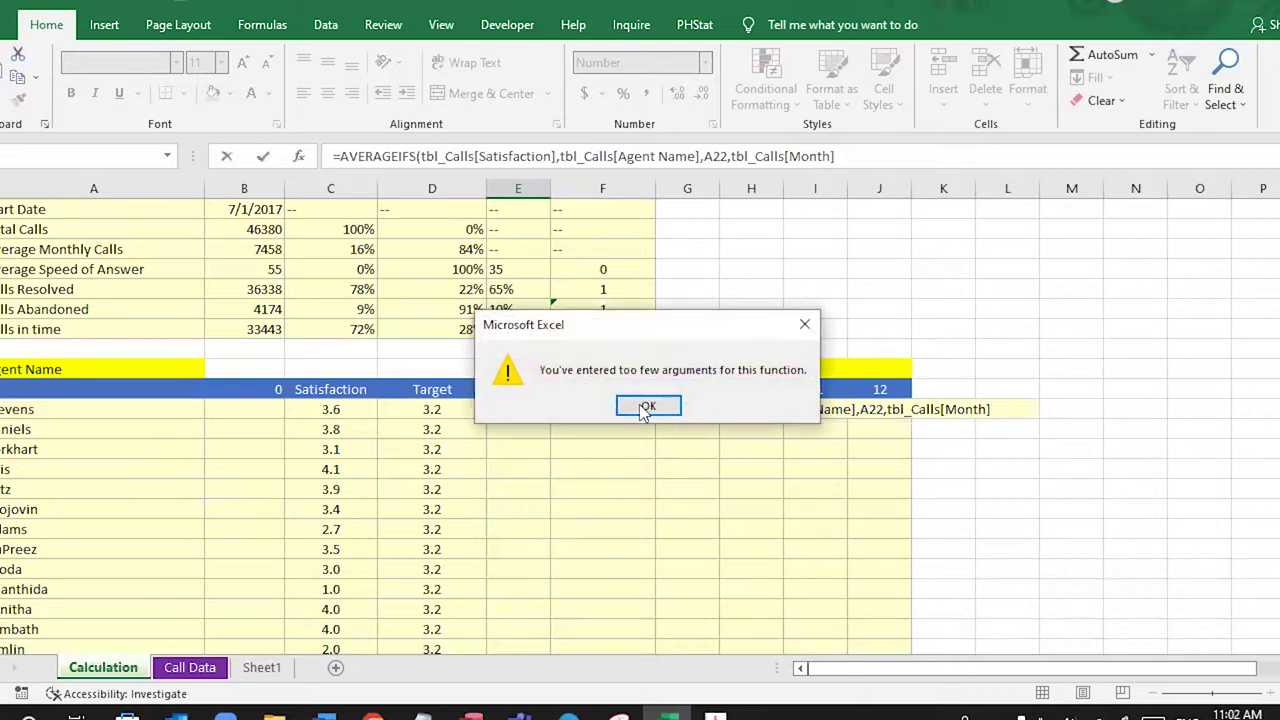
left_click(640, 407)
key("Right")
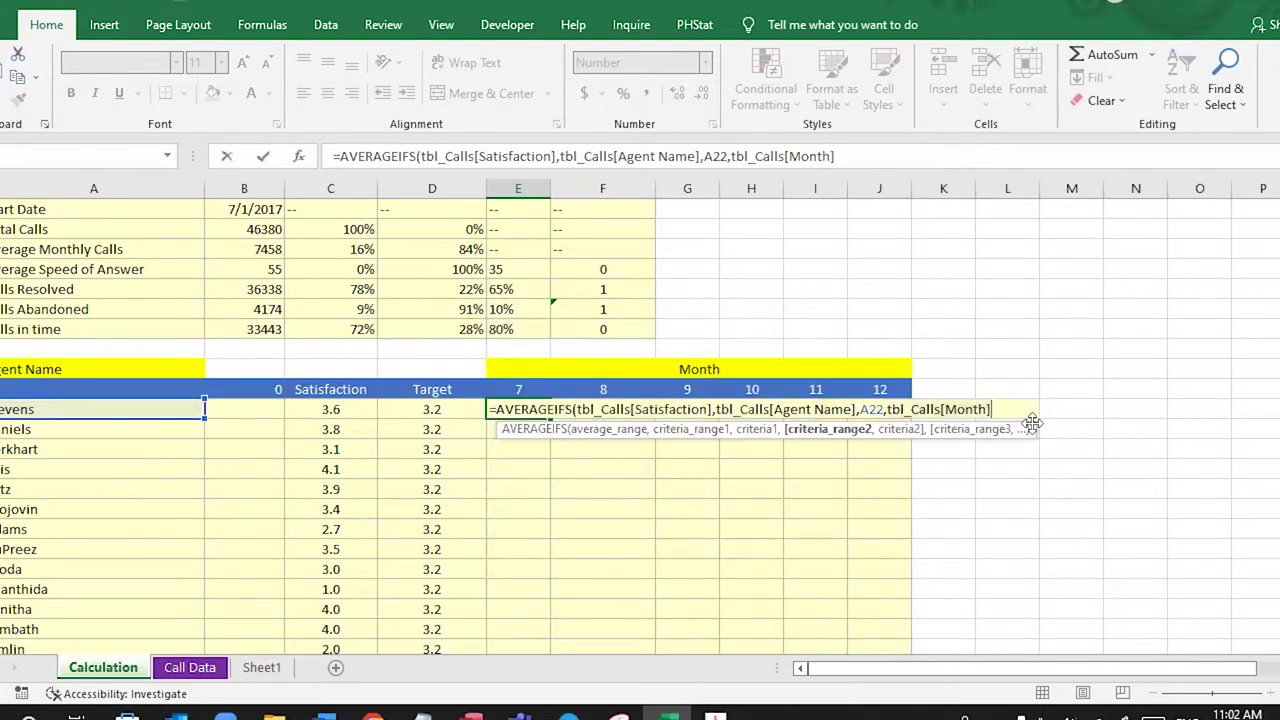
type(",")
left_click(522, 386)
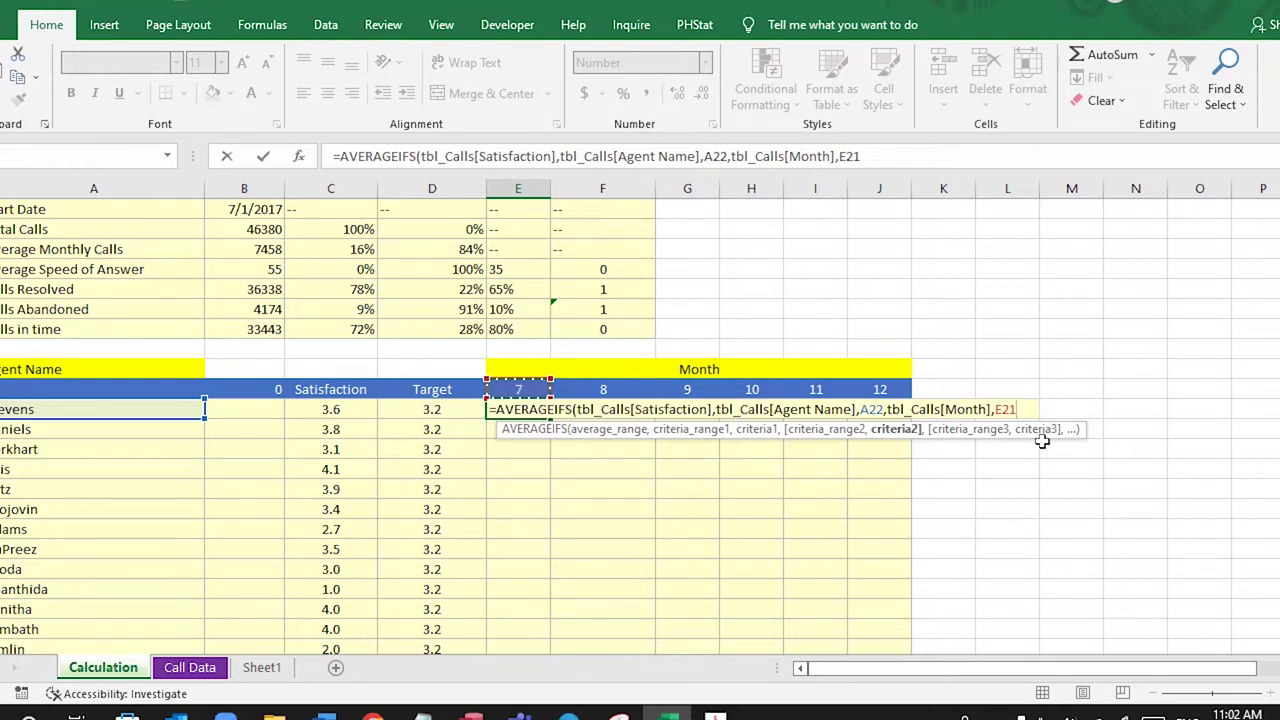
Step: Change the E22 formula's criteria to mixed references $A22 and E$21, close the parenthesis and enter it
left_click(868, 409)
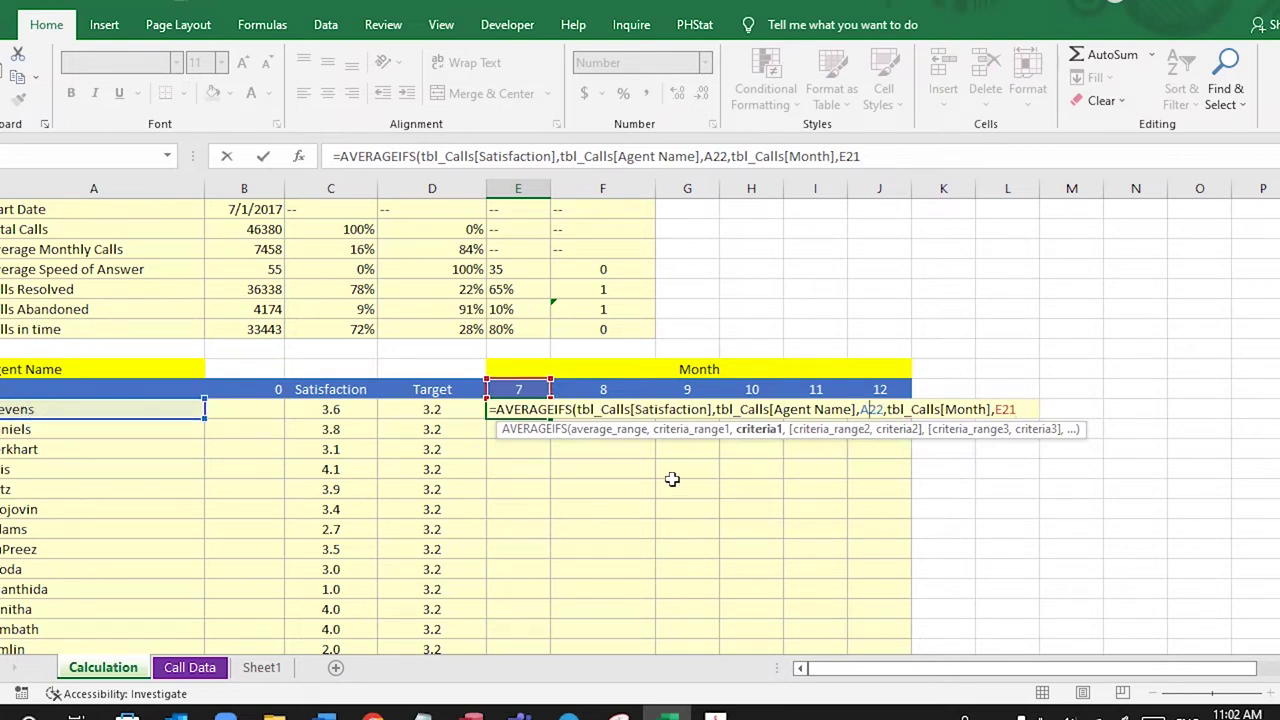
key("F4")
key("F4")
key("F4")
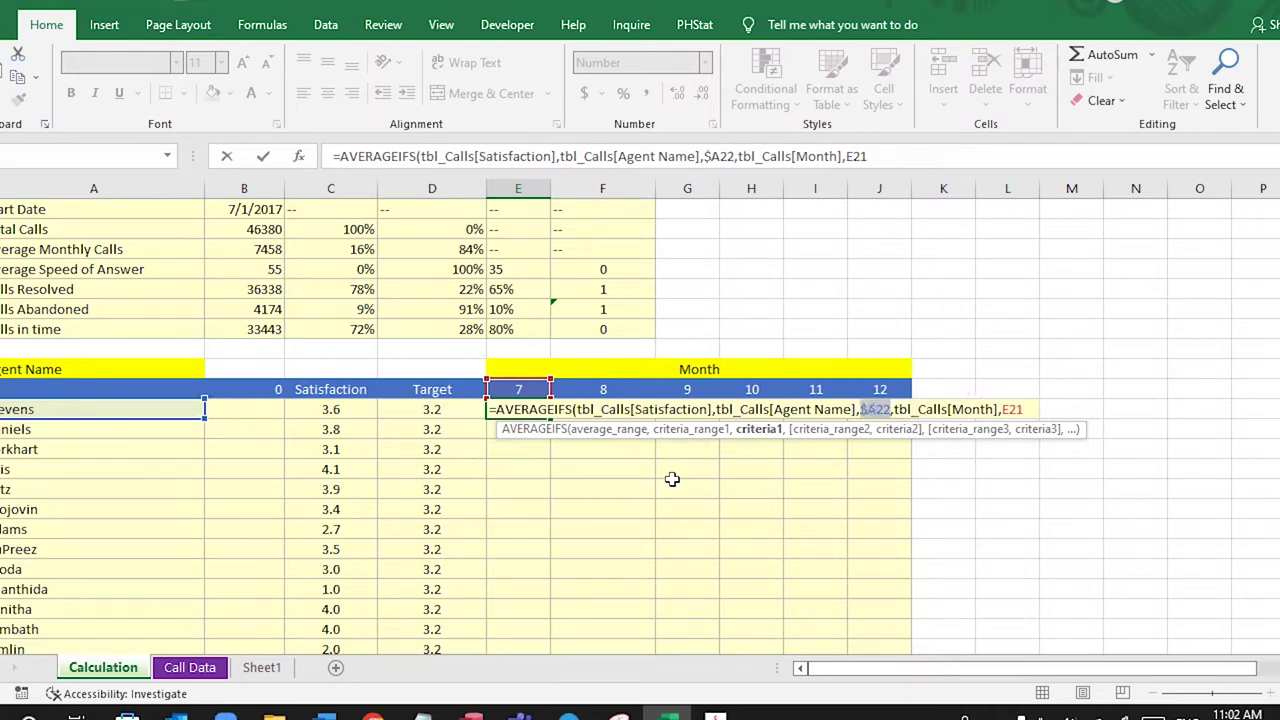
left_click(1015, 411)
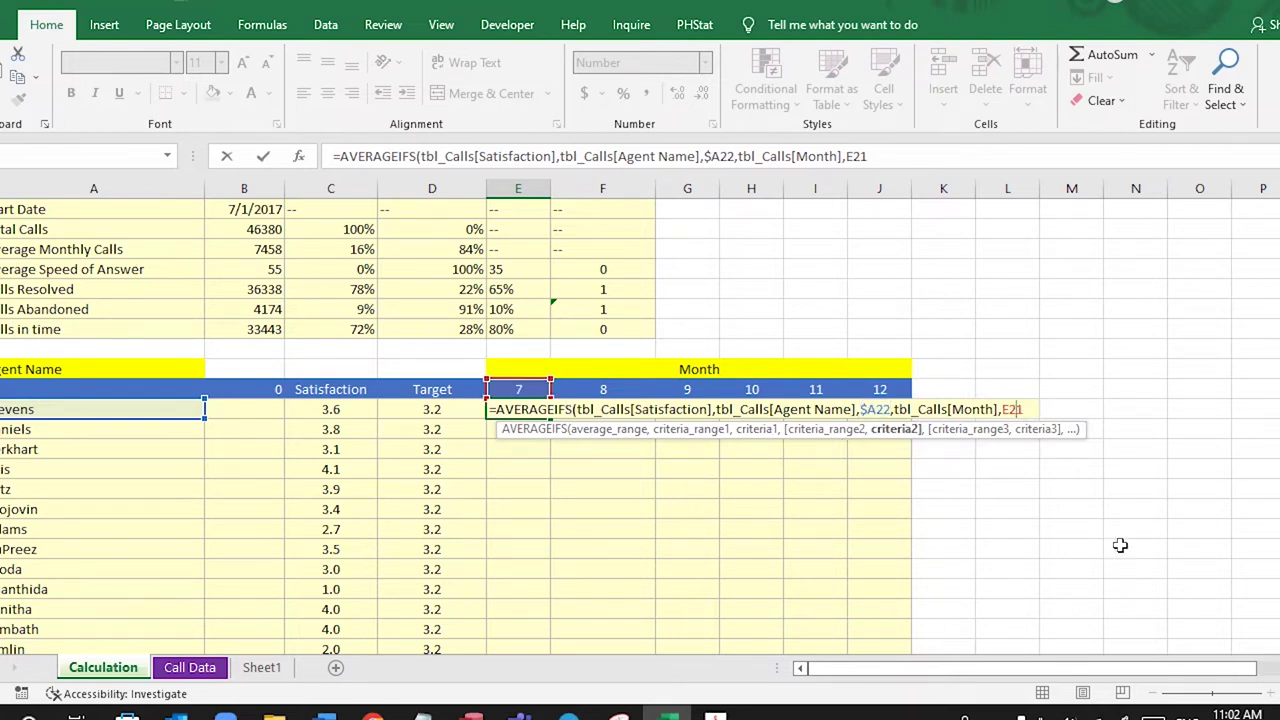
key("F4")
key("F4")
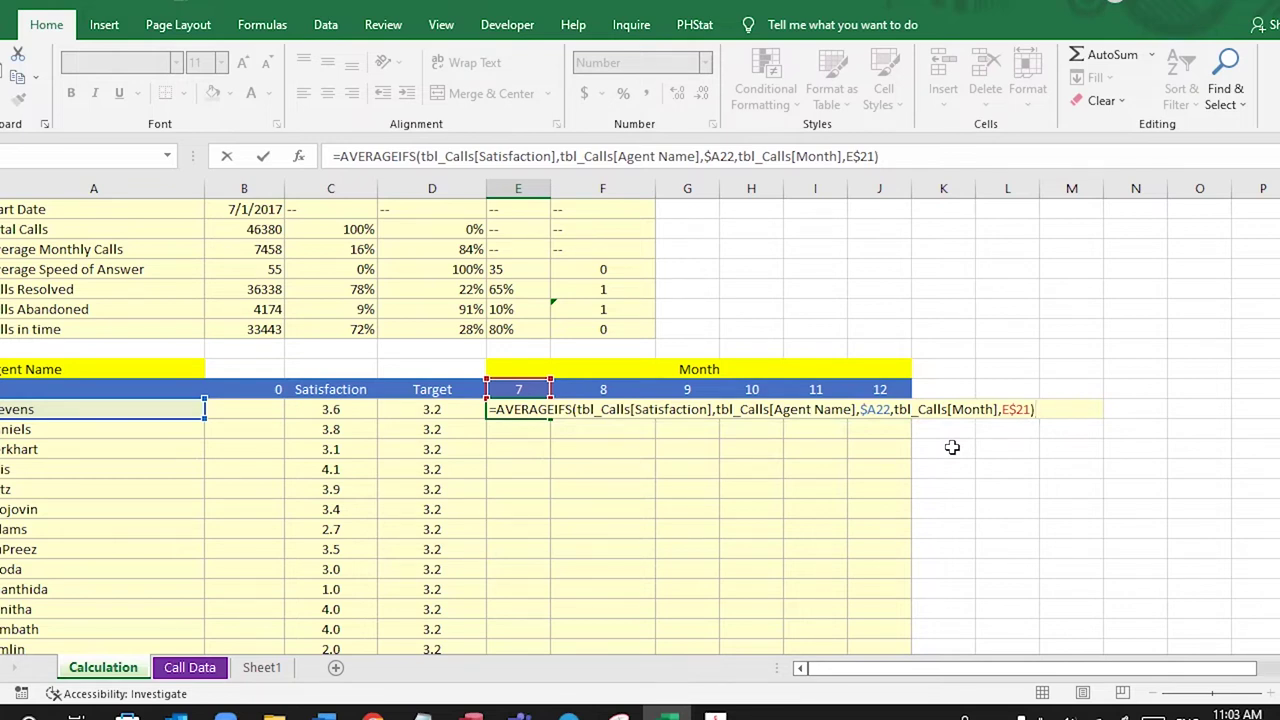
key("Return")
Step: Copy the cell formatting of the first agent's Satisfaction value in C22 onto E22
left_click(504, 408)
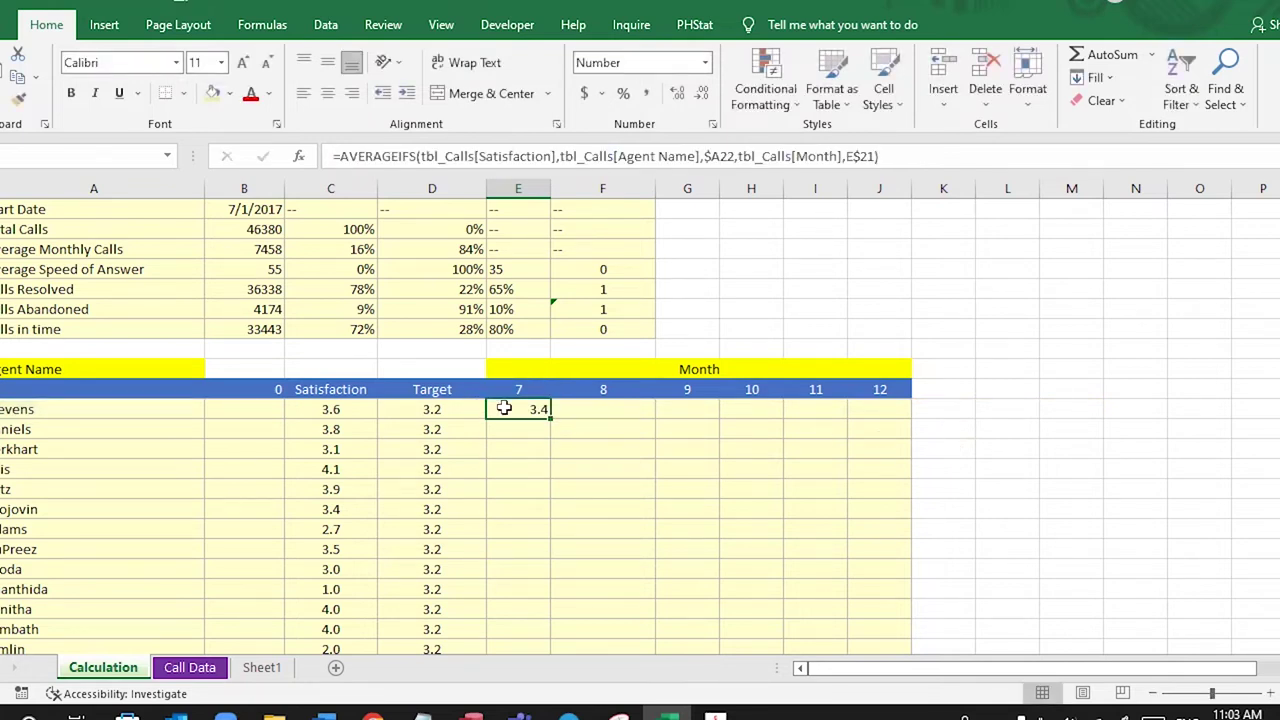
mouse_move(340, 410)
left_mouse_down()
mouse_move(335, 486)
mouse_move(340, 410)
left_mouse_up()
left_click(528, 405)
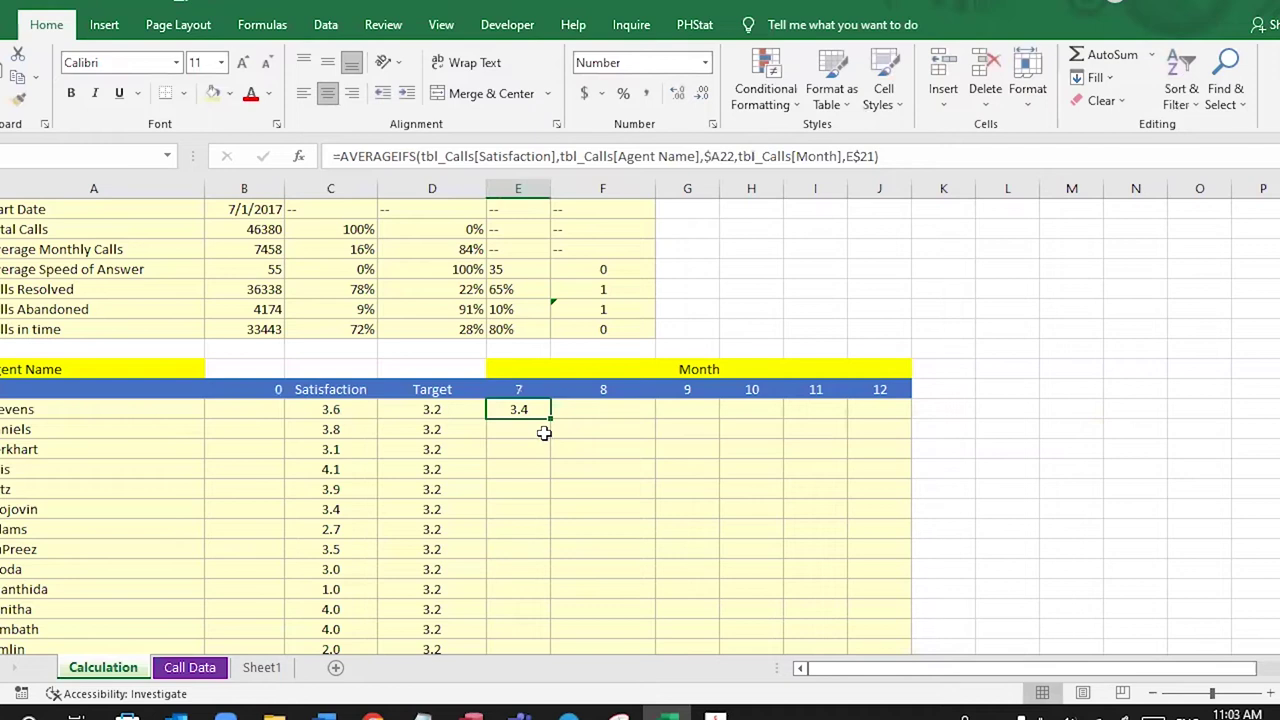
Step: Fill the month 7 formula from E22 down through the agent table's last row, checking one copied cell's references
left_click_drag(549, 419, 538, 612)
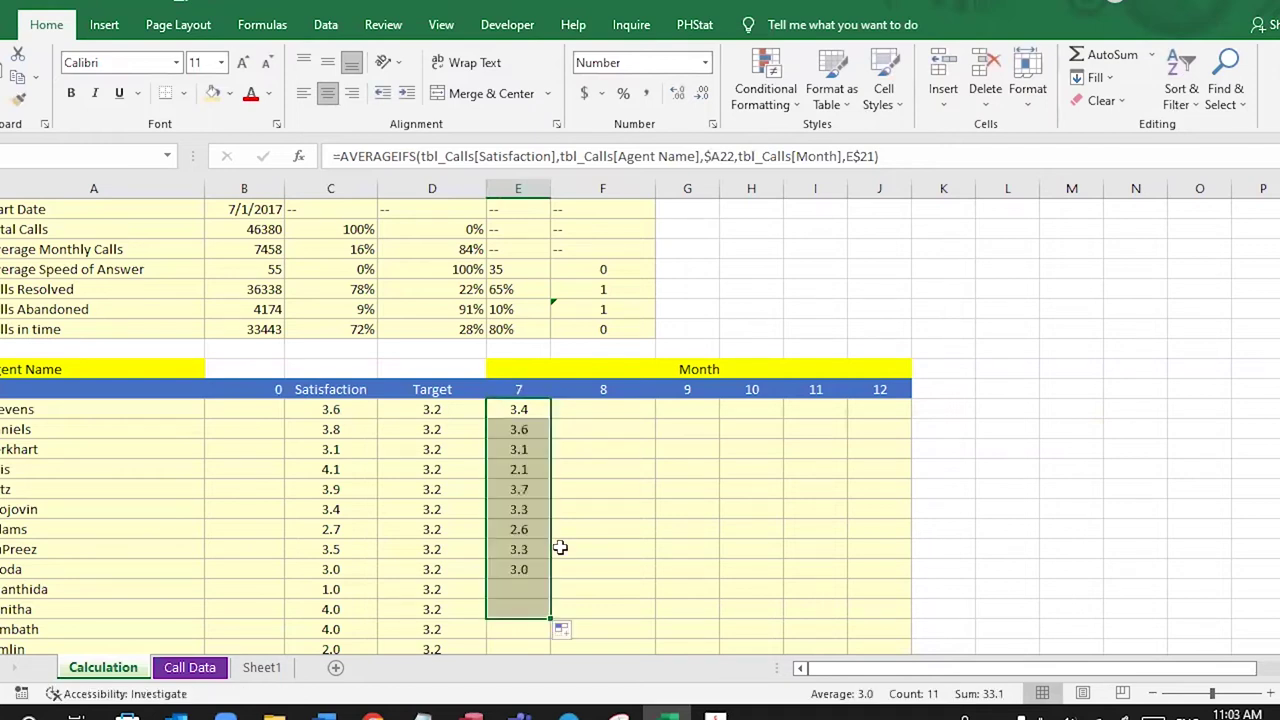
double_click(528, 508)
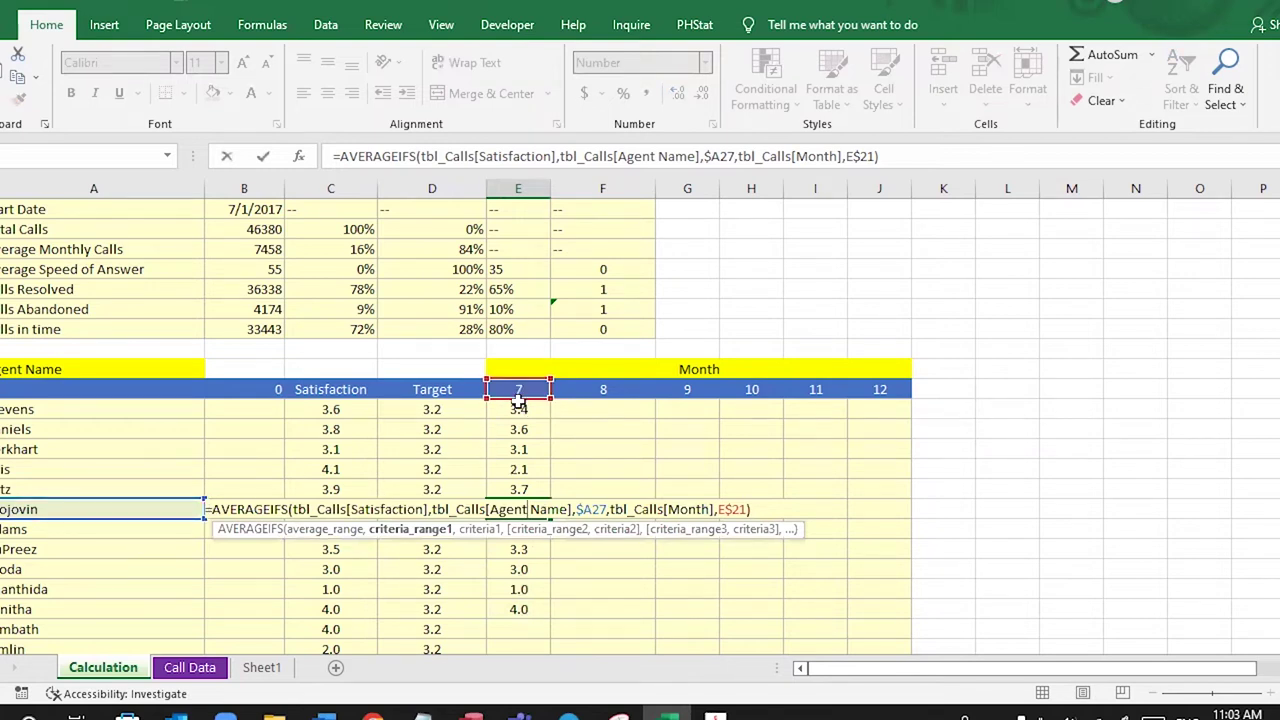
key("Return")
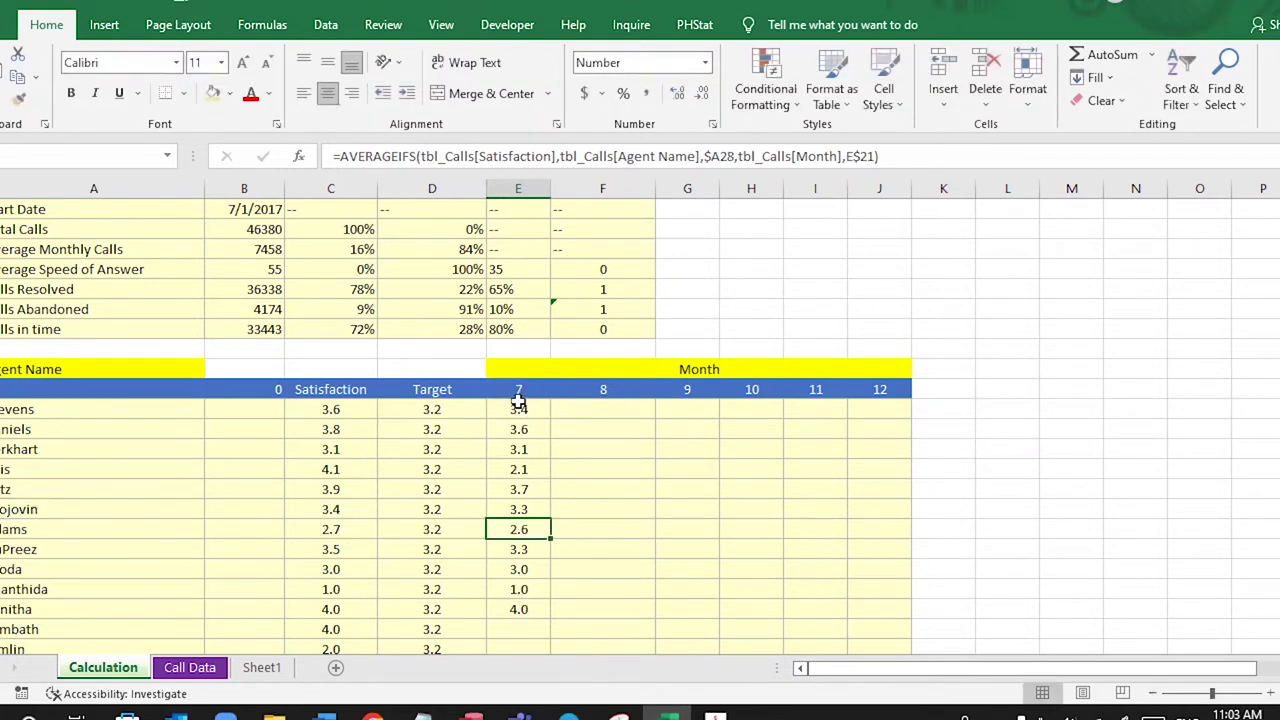
scroll(530, 528, "down", 2)
left_click(534, 503)
key("Up")
left_click_drag(546, 503, 529, 610)
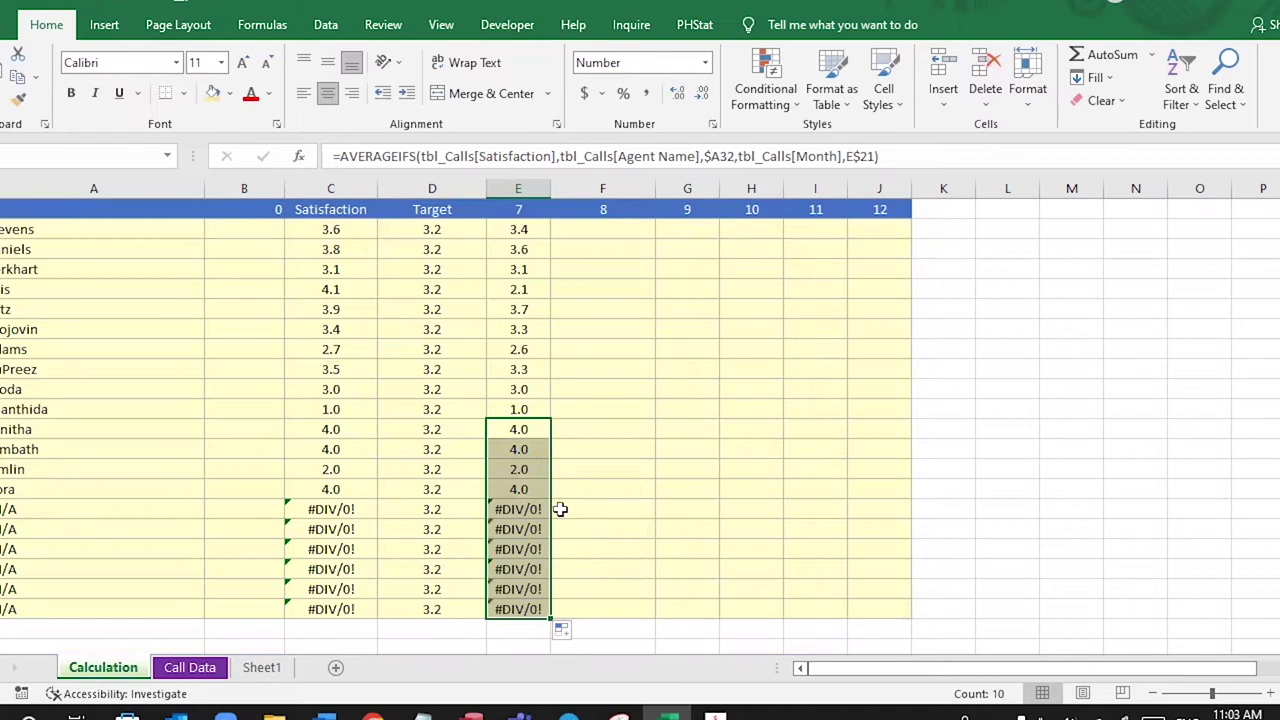
Step: Try to fill the month 7 formula from E22 across into F22 and inspect the copied formula's column references
scroll(560, 509, "up", 1)
left_click(527, 289)
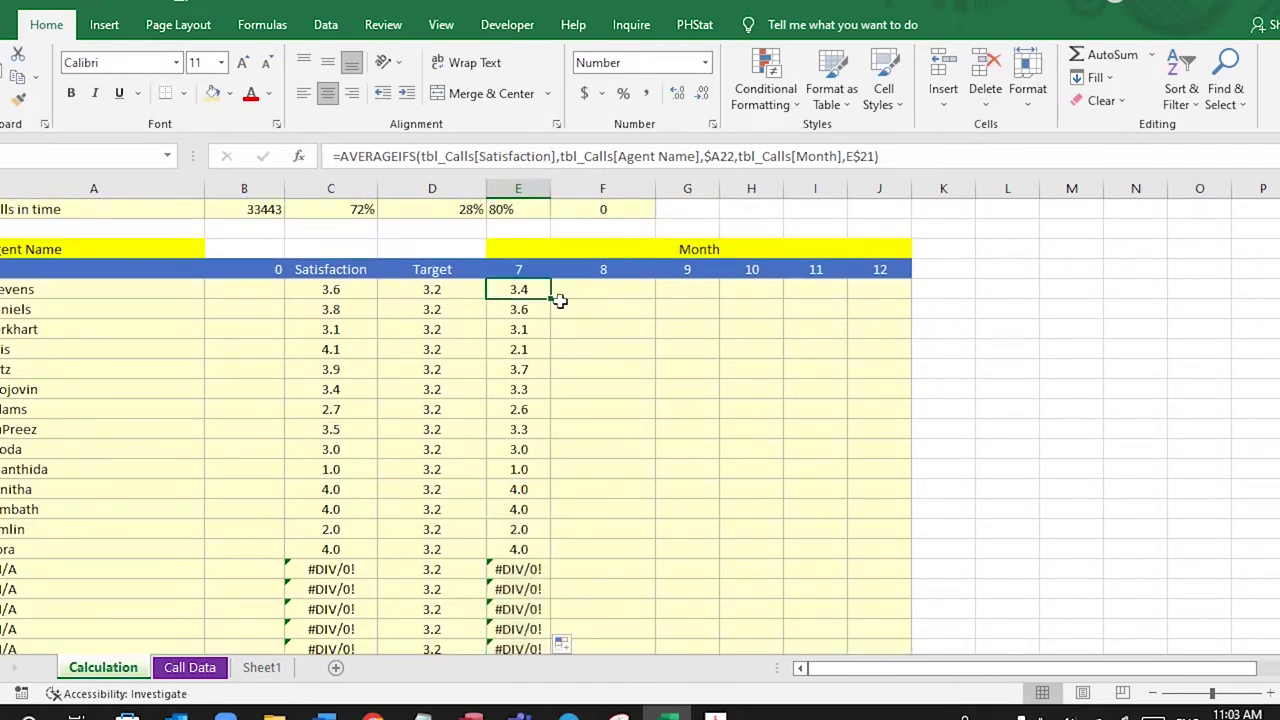
left_click_drag(554, 298, 650, 302)
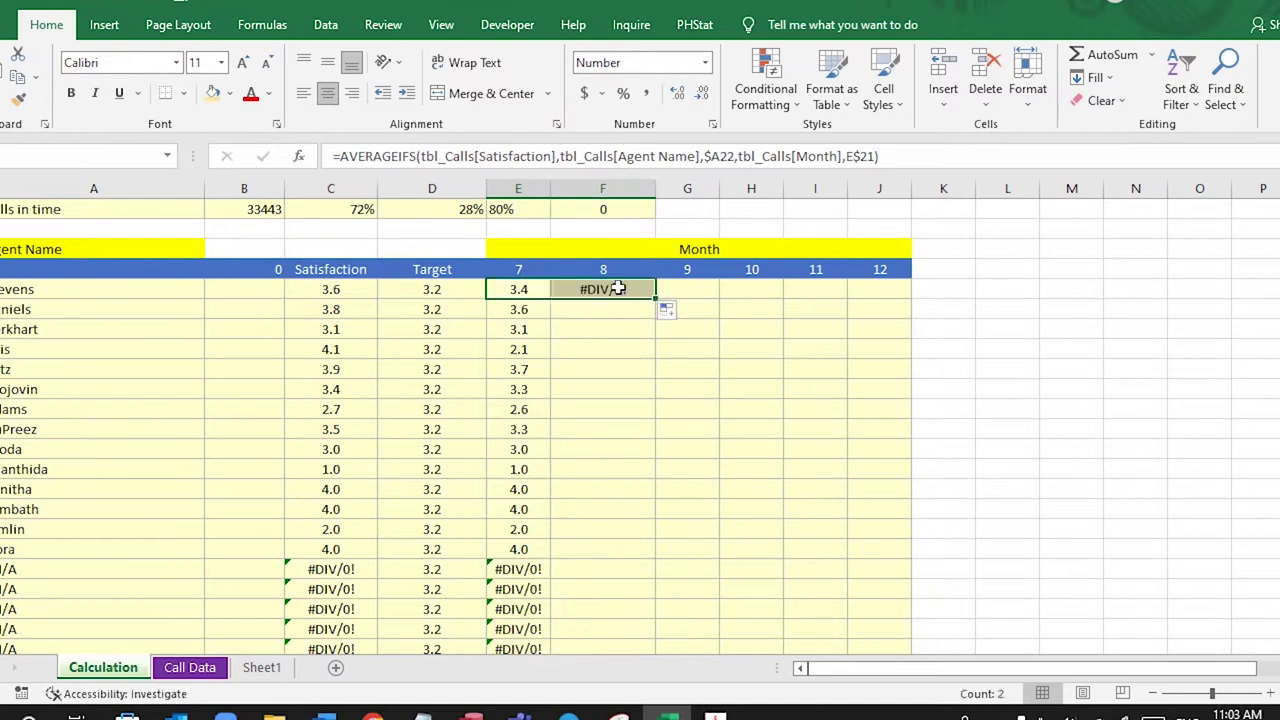
double_click(637, 289)
left_click(505, 157)
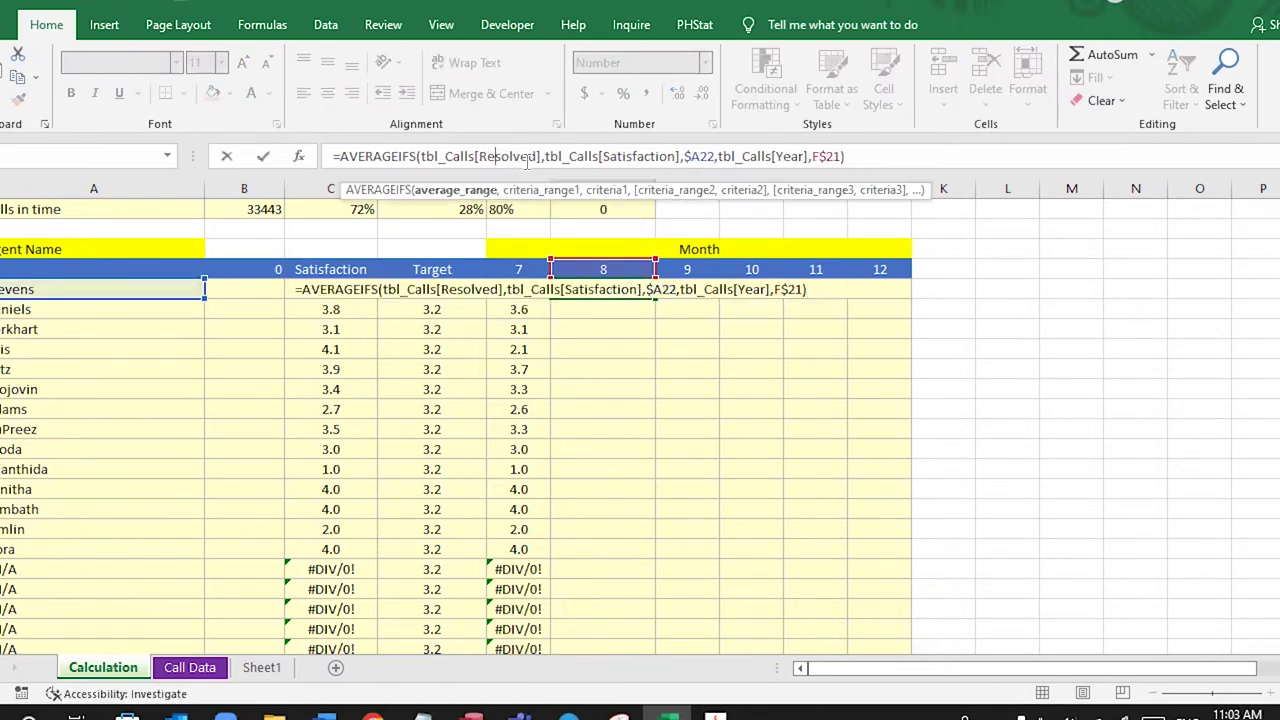
key("Return")
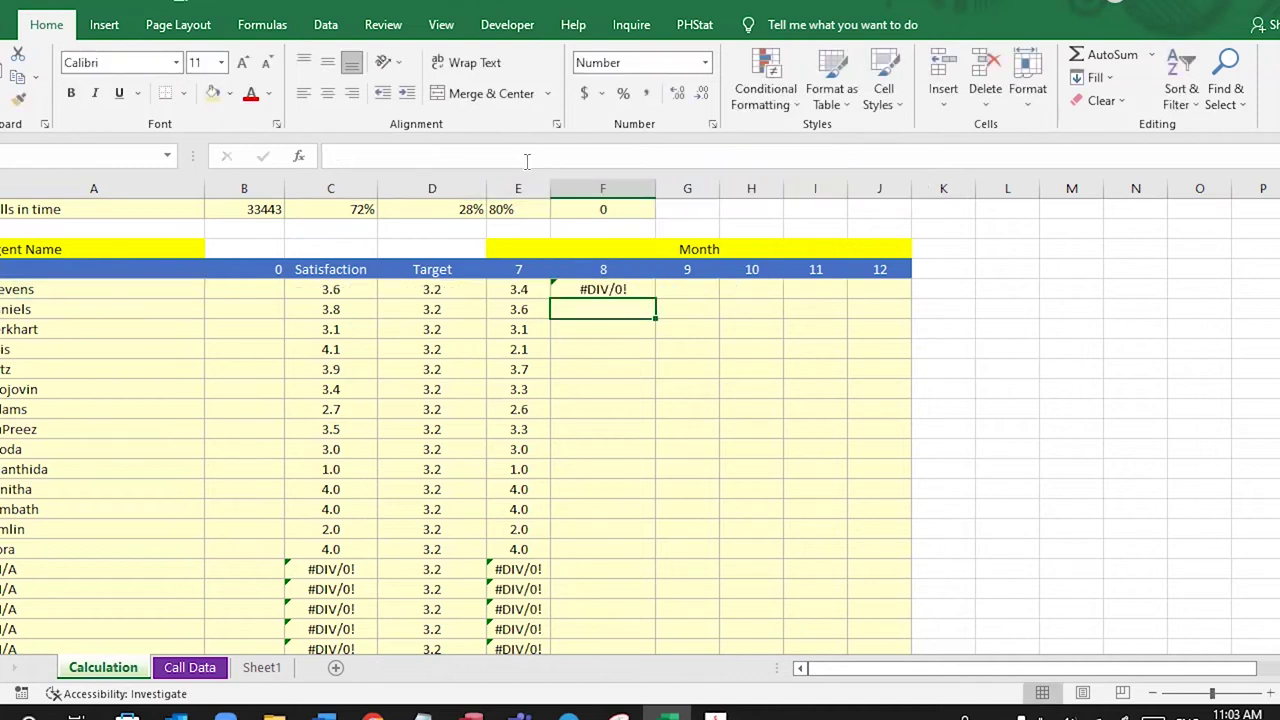
Step: In the E22 formula, lock the average range by rewriting it as tbl_Calls[[Satisfaction]:[Satisfaction]]
left_click(517, 288)
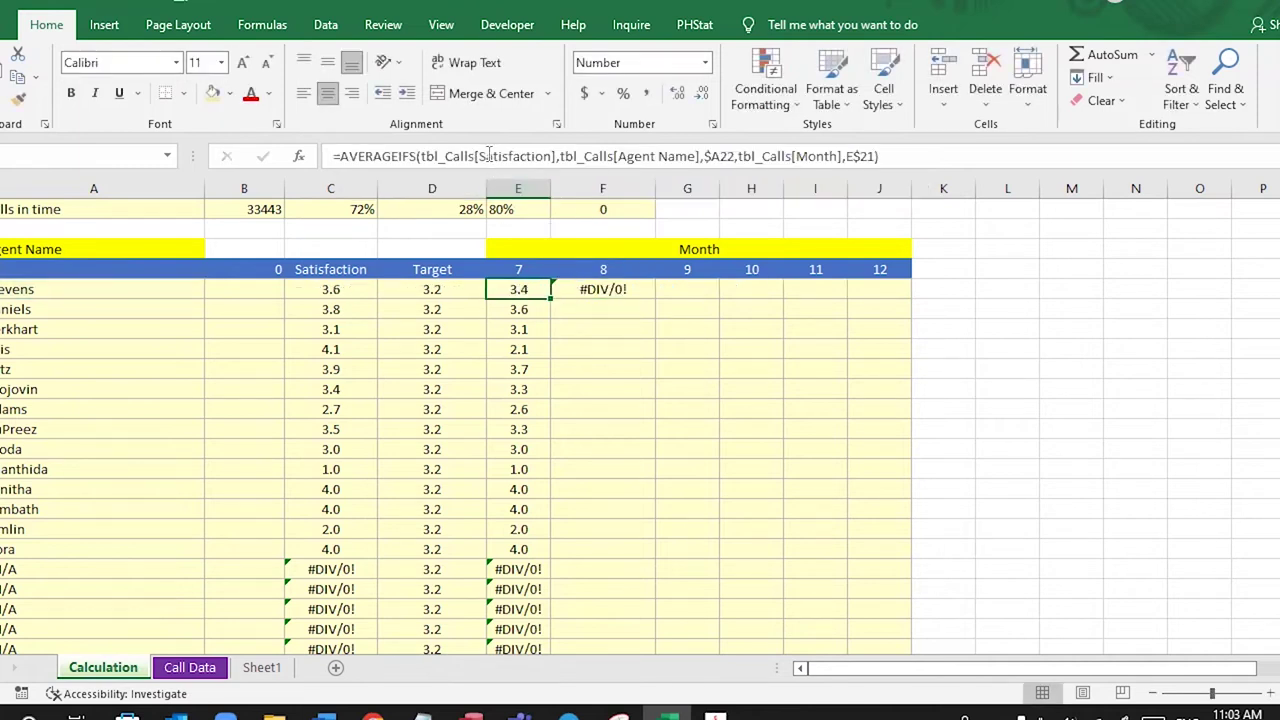
left_click(482, 157)
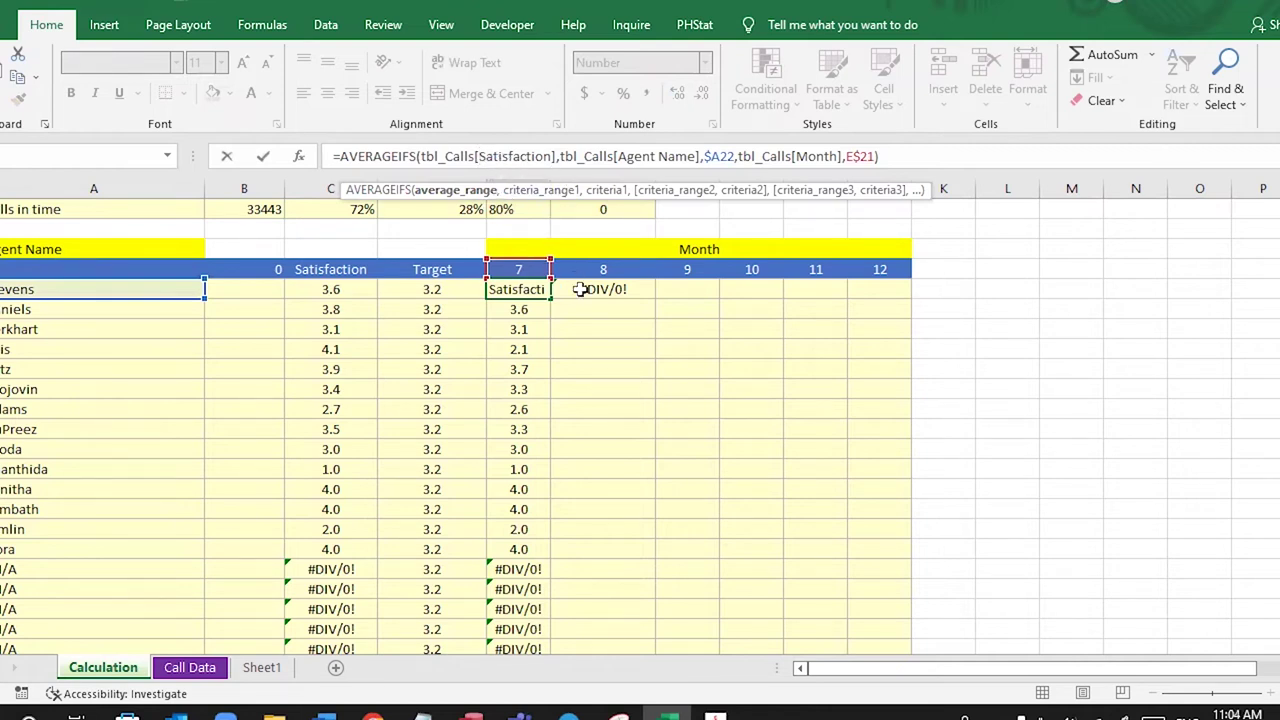
type("[")
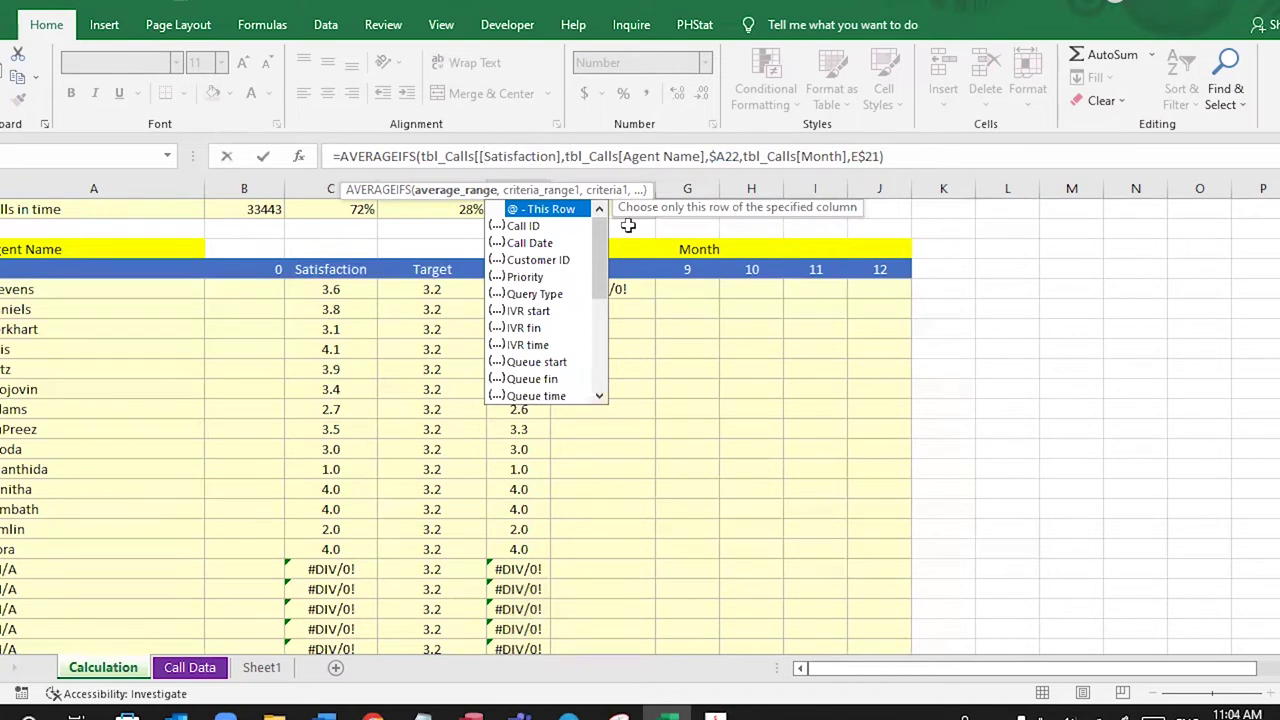
type("]")
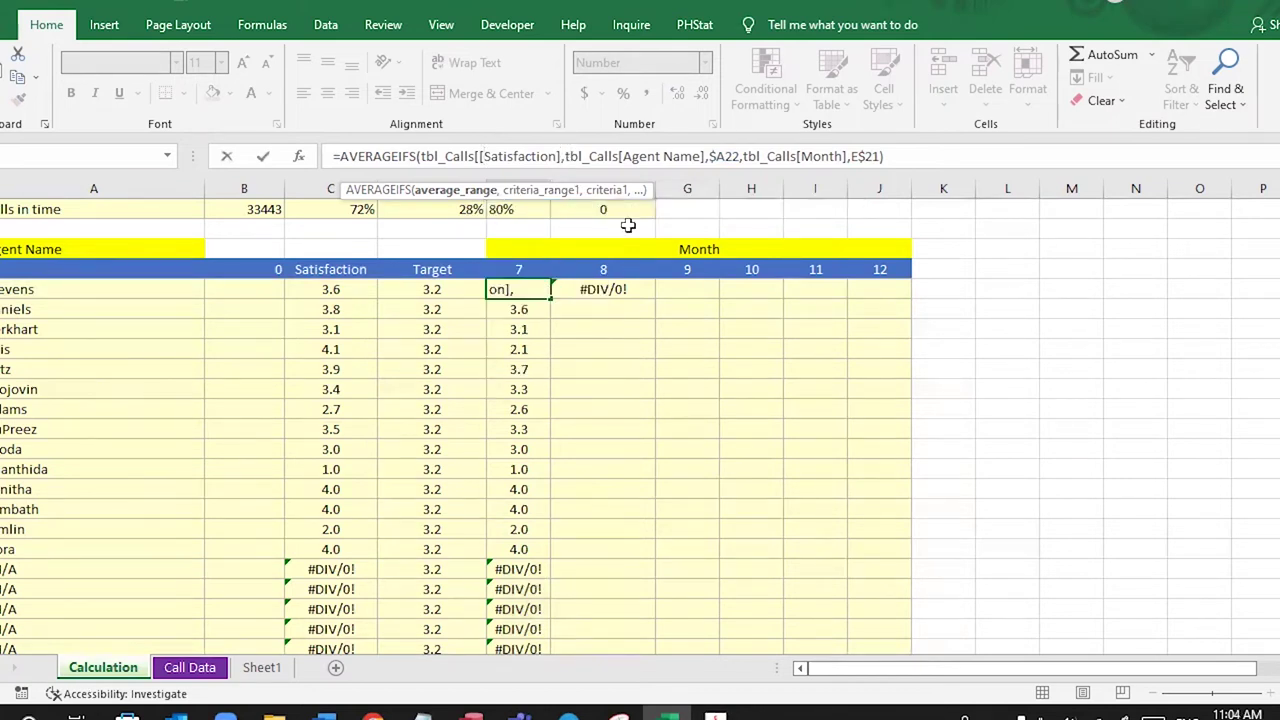
type(":")
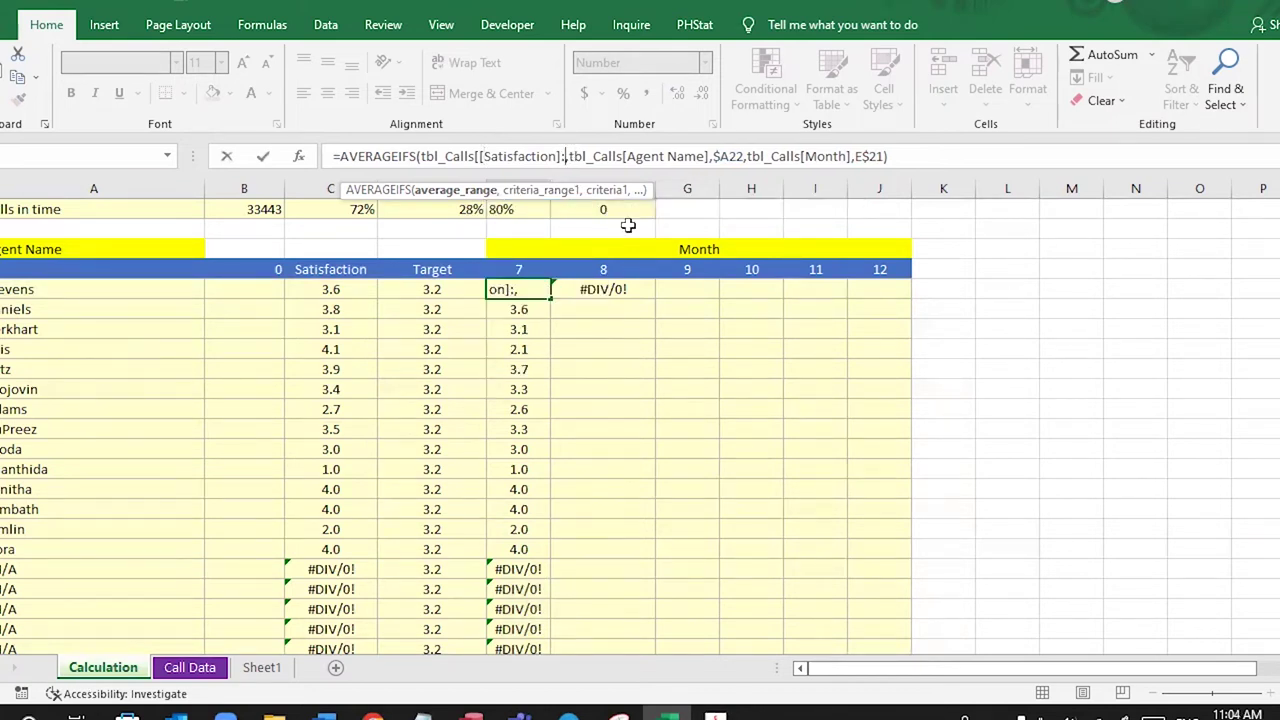
type("[sat")
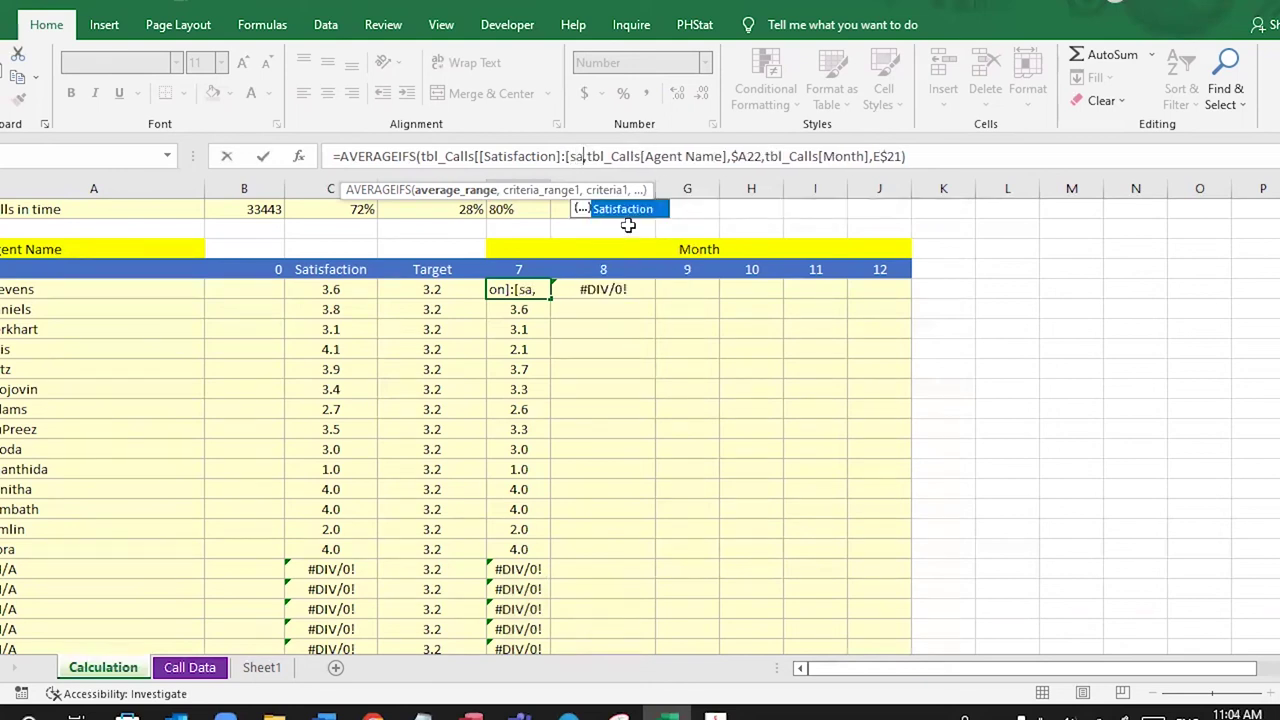
key("Tab")
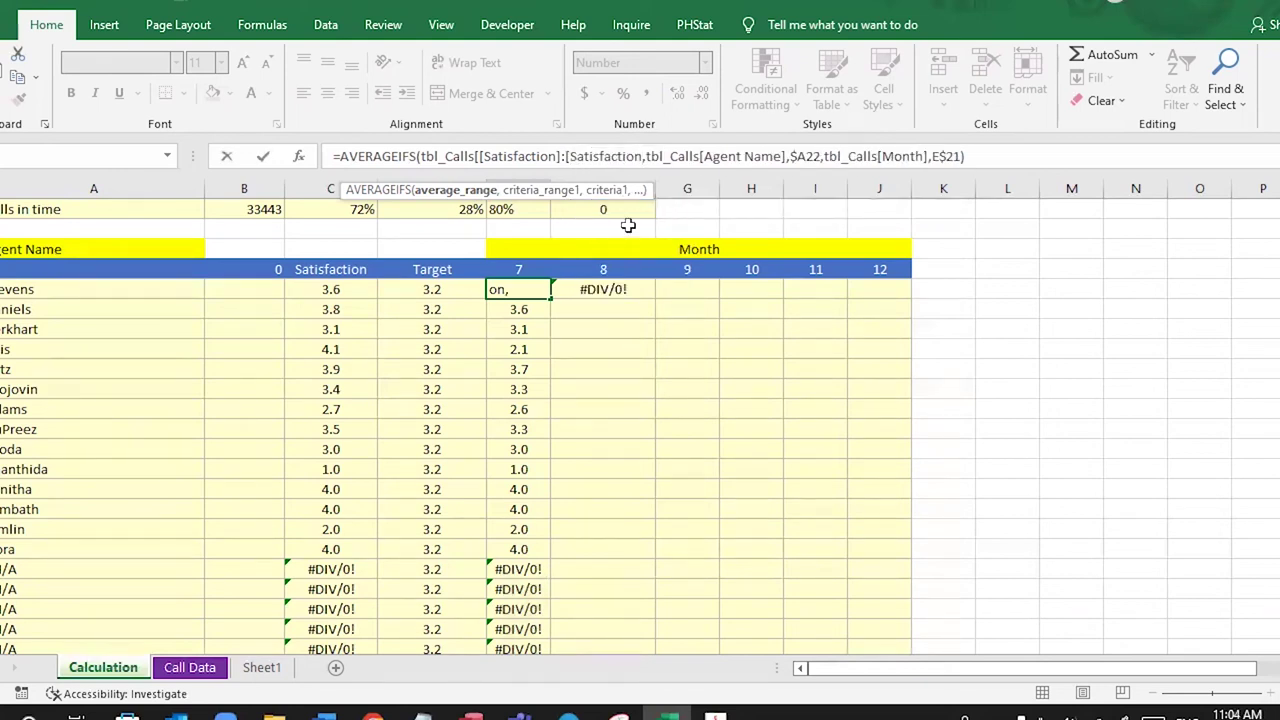
type("]")
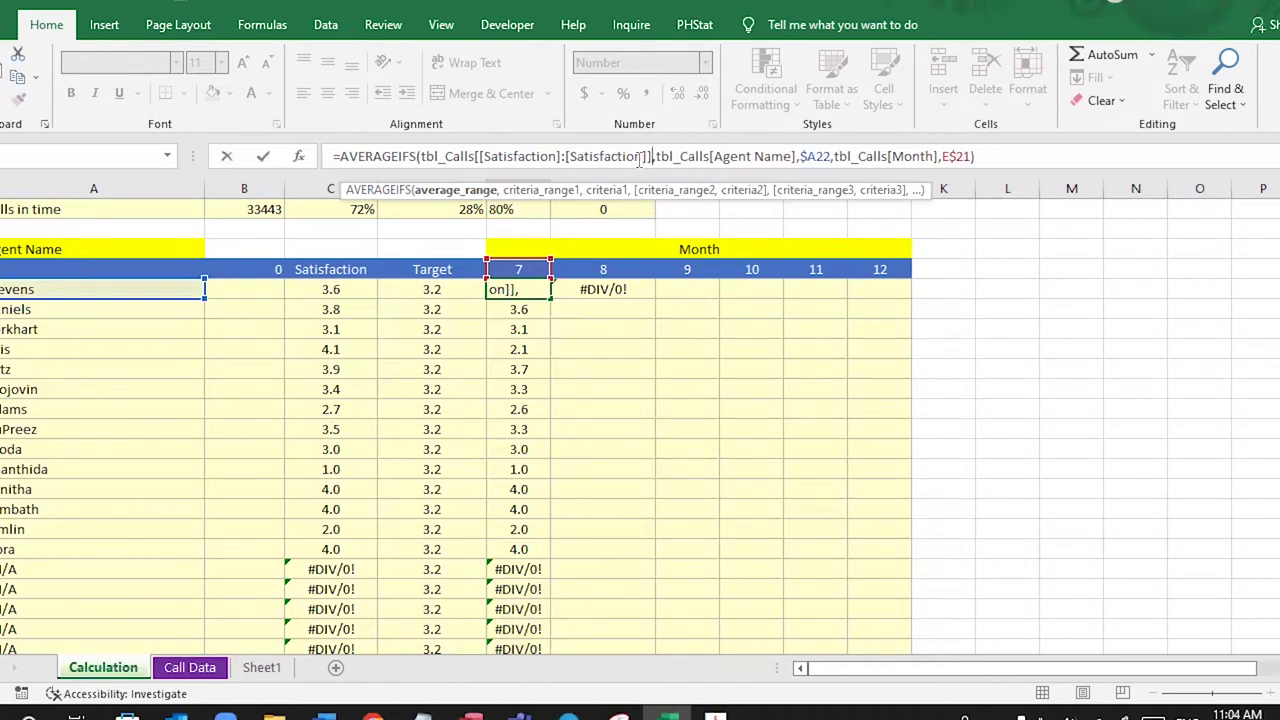
Step: Lock the first criteria range in the E22 formula as tbl_Calls[[Agent Name]:[Agent Name]]
left_click(714, 156)
type("[")
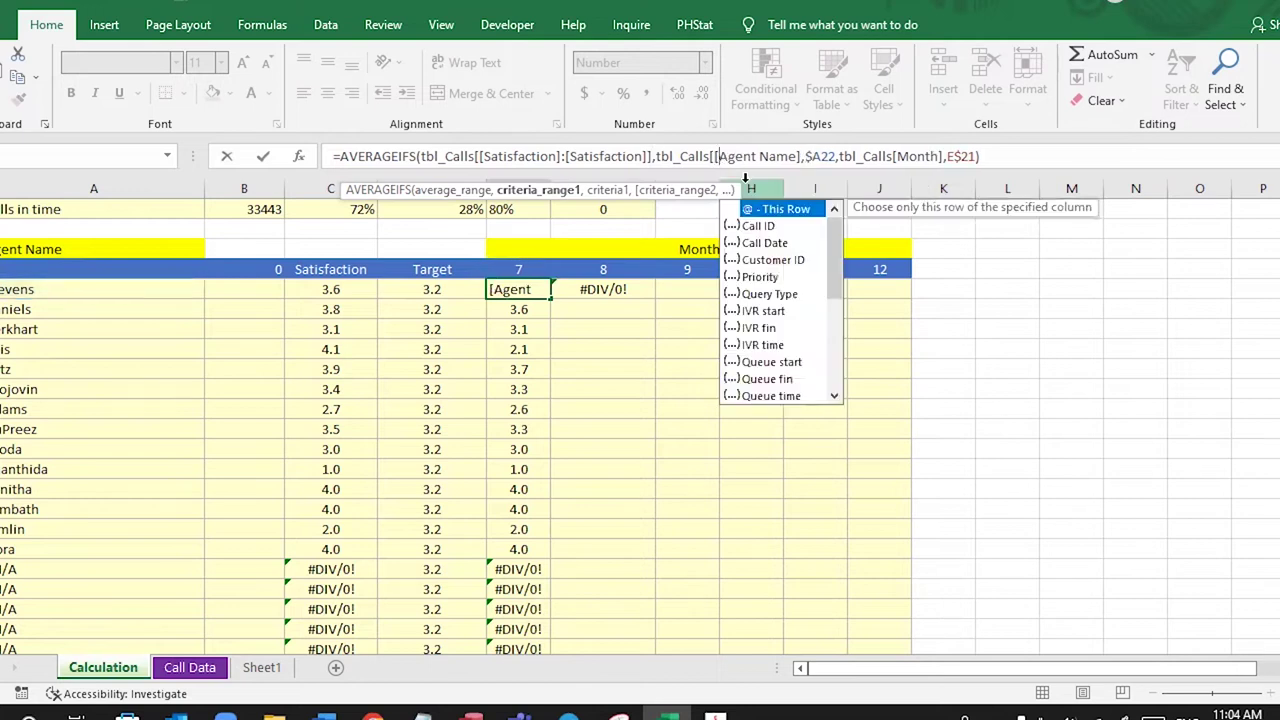
left_click(801, 156)
type("]:[ag")
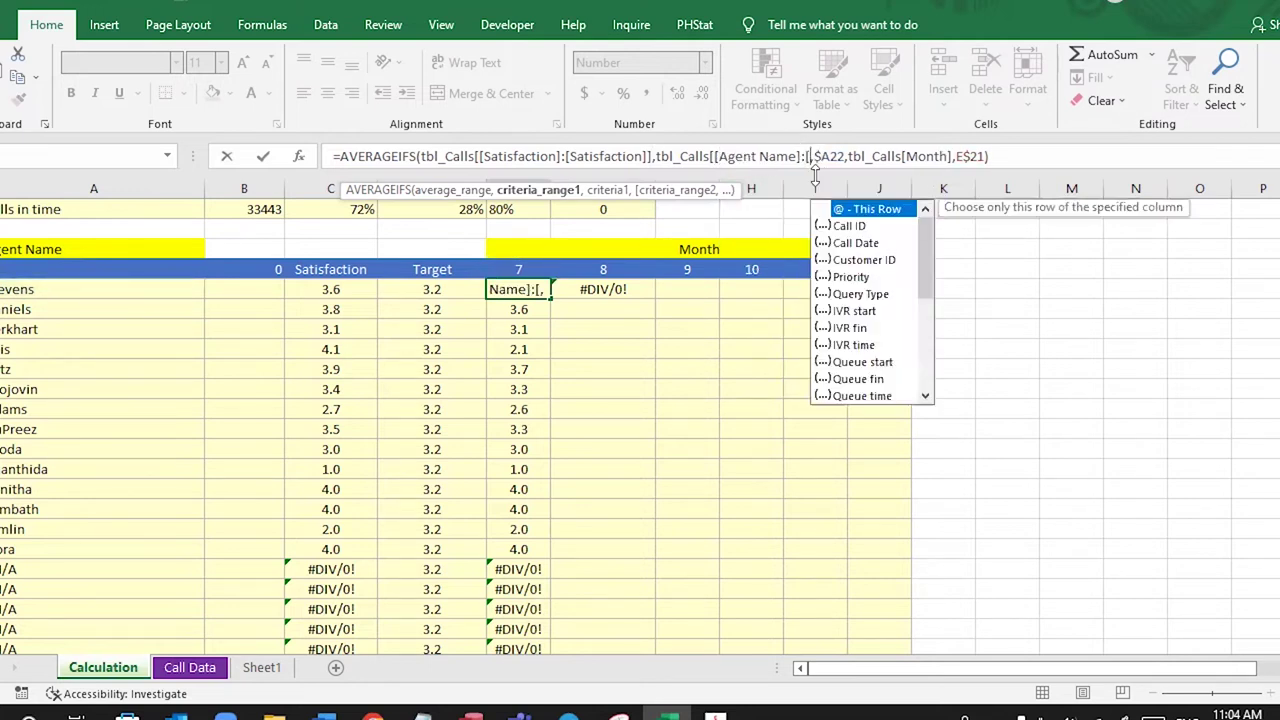
type("e")
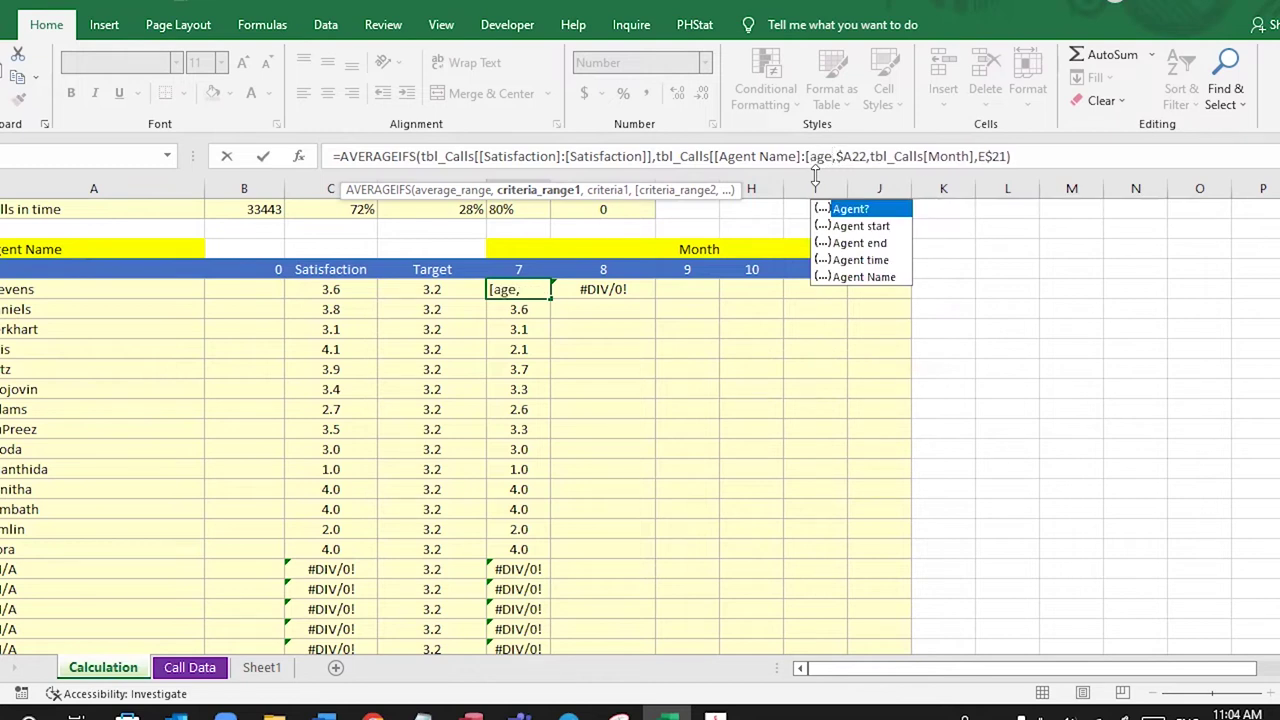
key("Down")
key("Down")
key("Down")
key("Down")
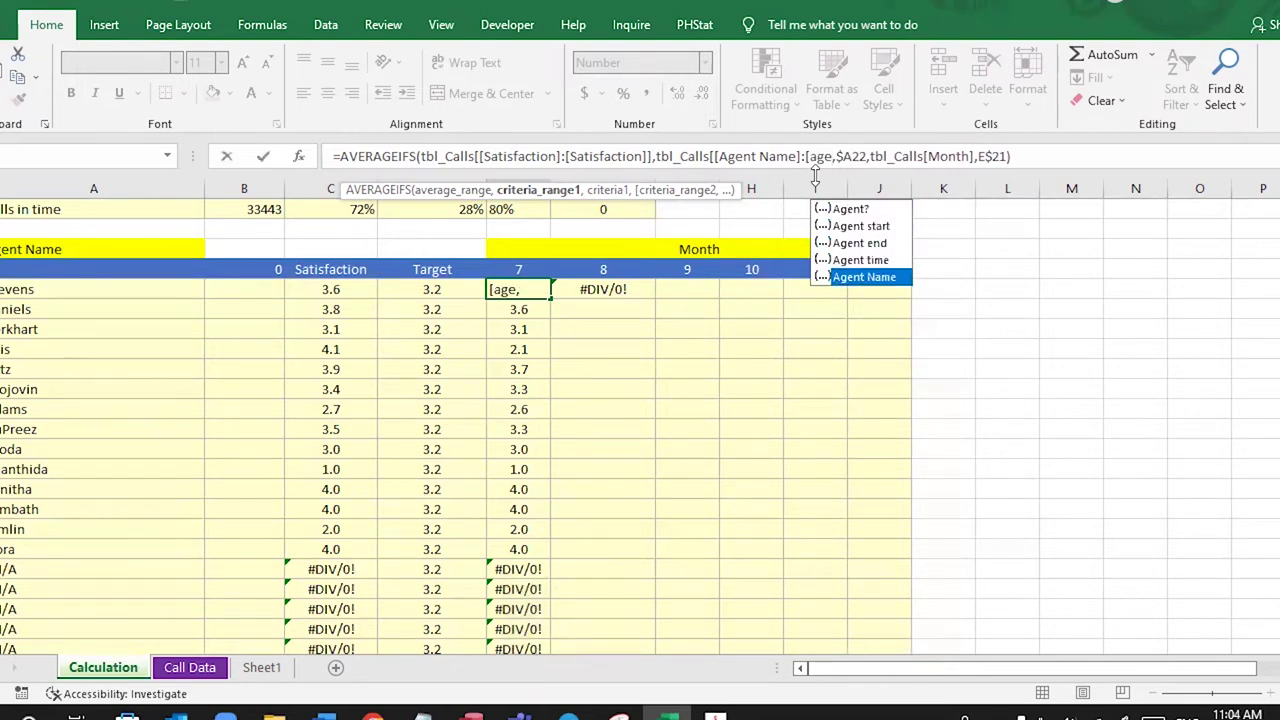
key("Tab")
type("]")
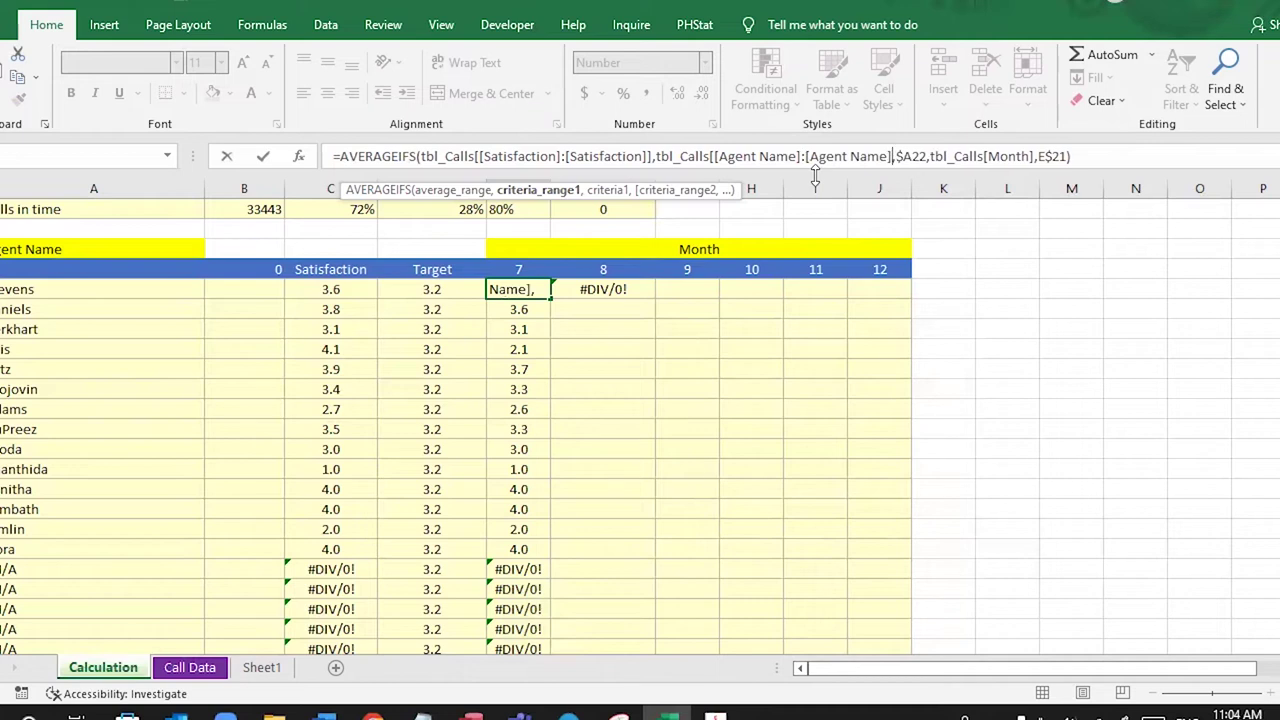
type("]")
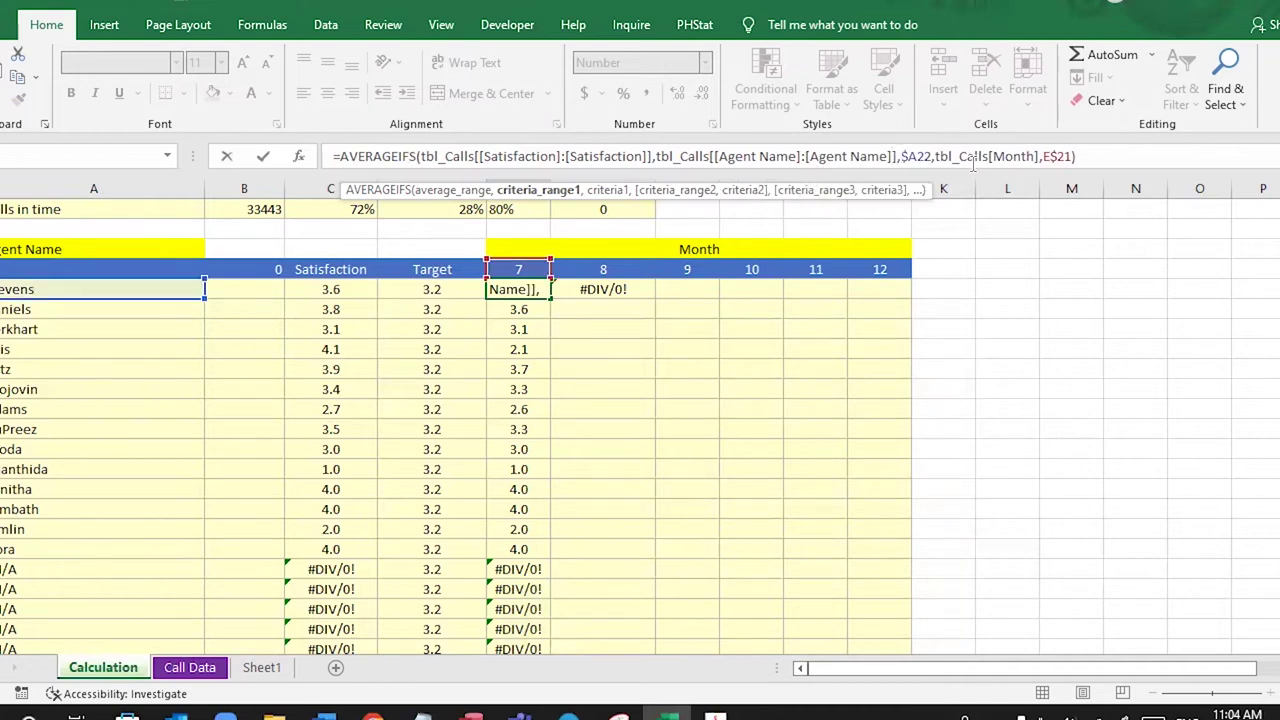
Step: Lock the second criteria range in the E22 formula as tbl_Calls[[Month]:[Month]] and enter the formula
left_click(993, 156)
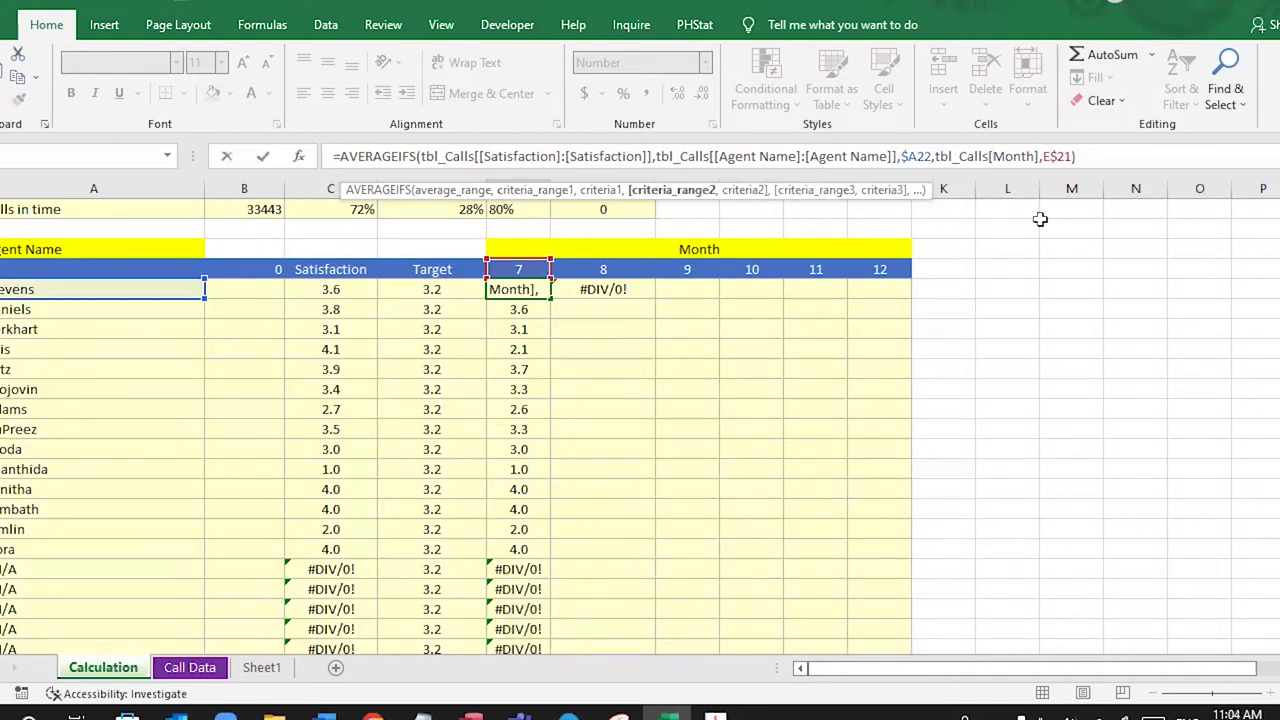
type("[Month")
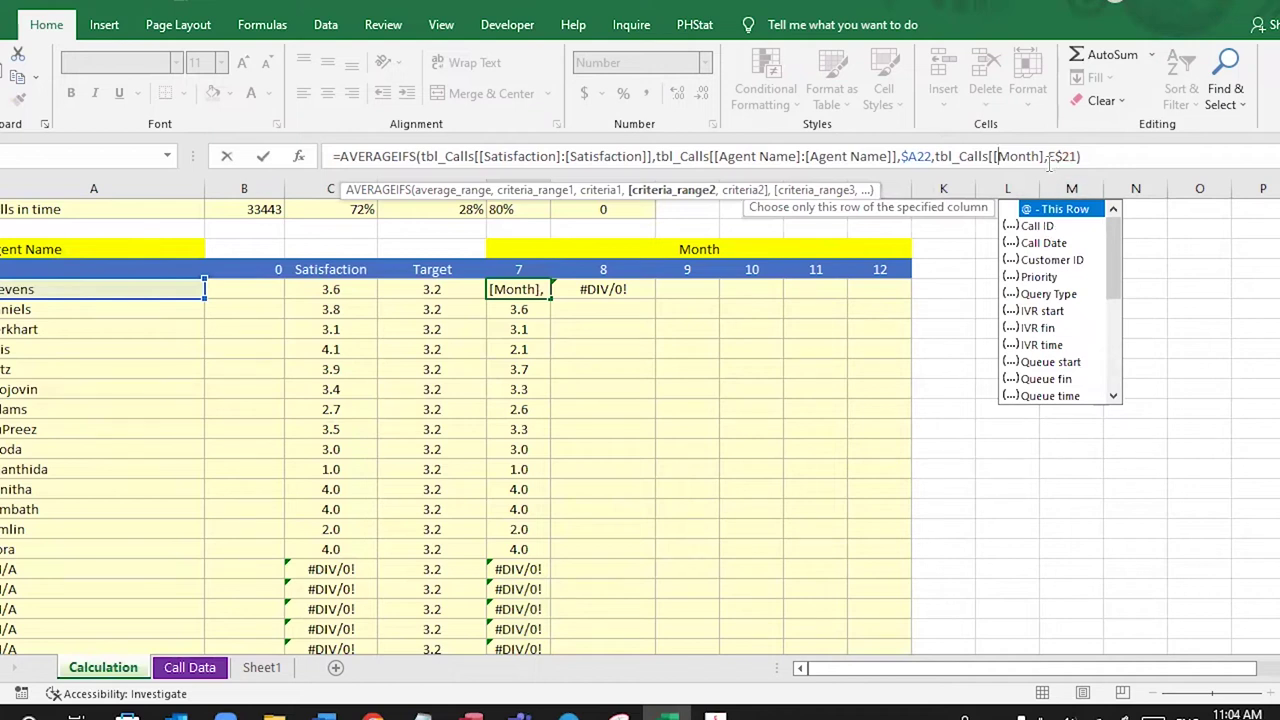
type("]:[mon")
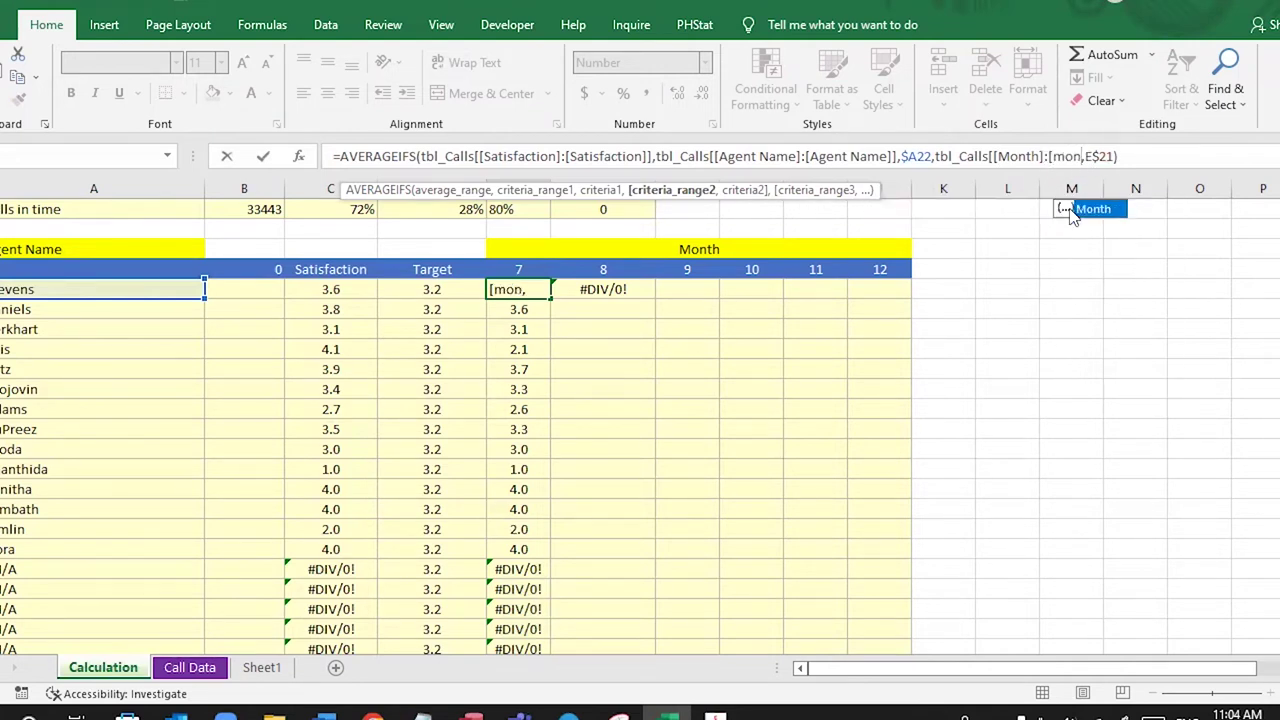
double_click(1070, 210)
type("]")
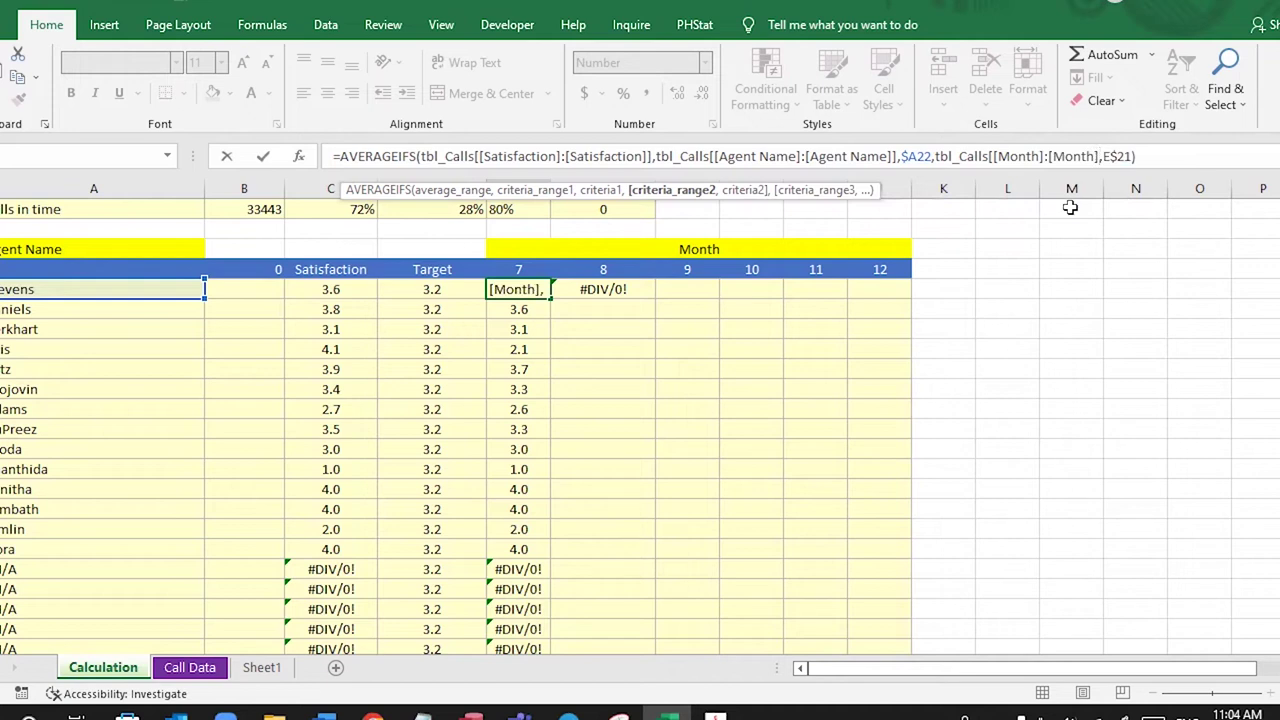
type("]")
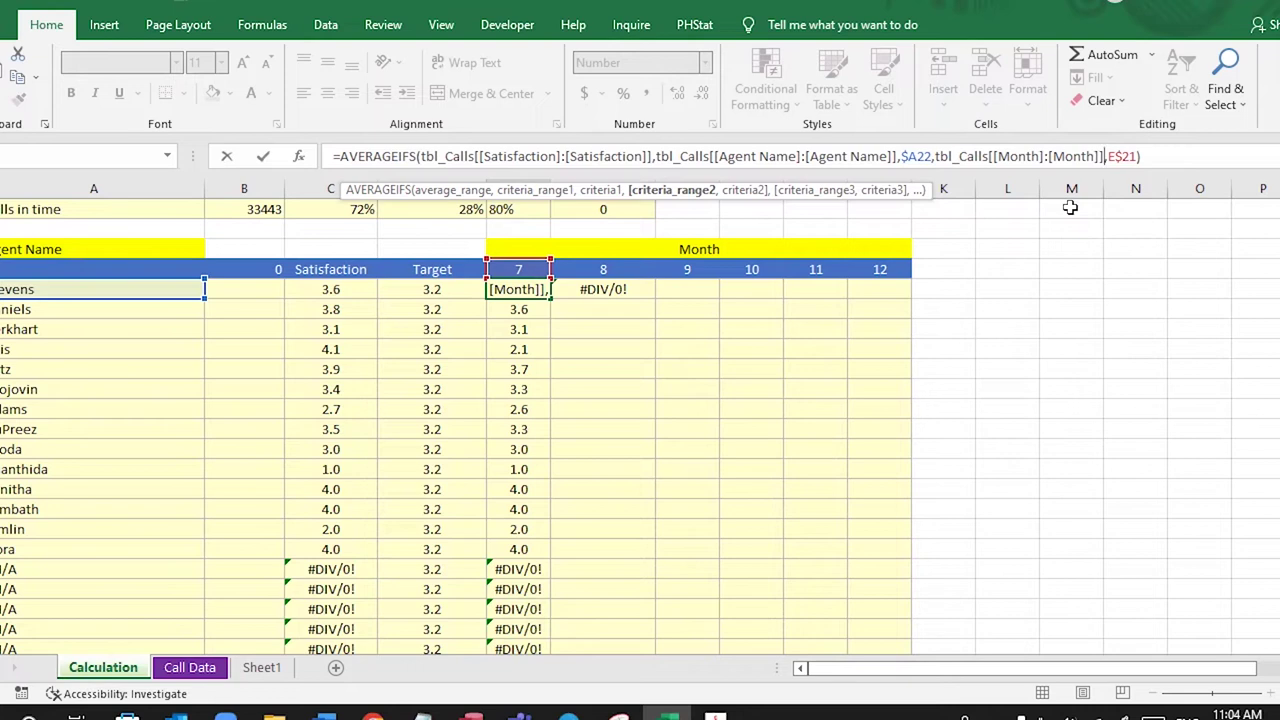
key("Return")
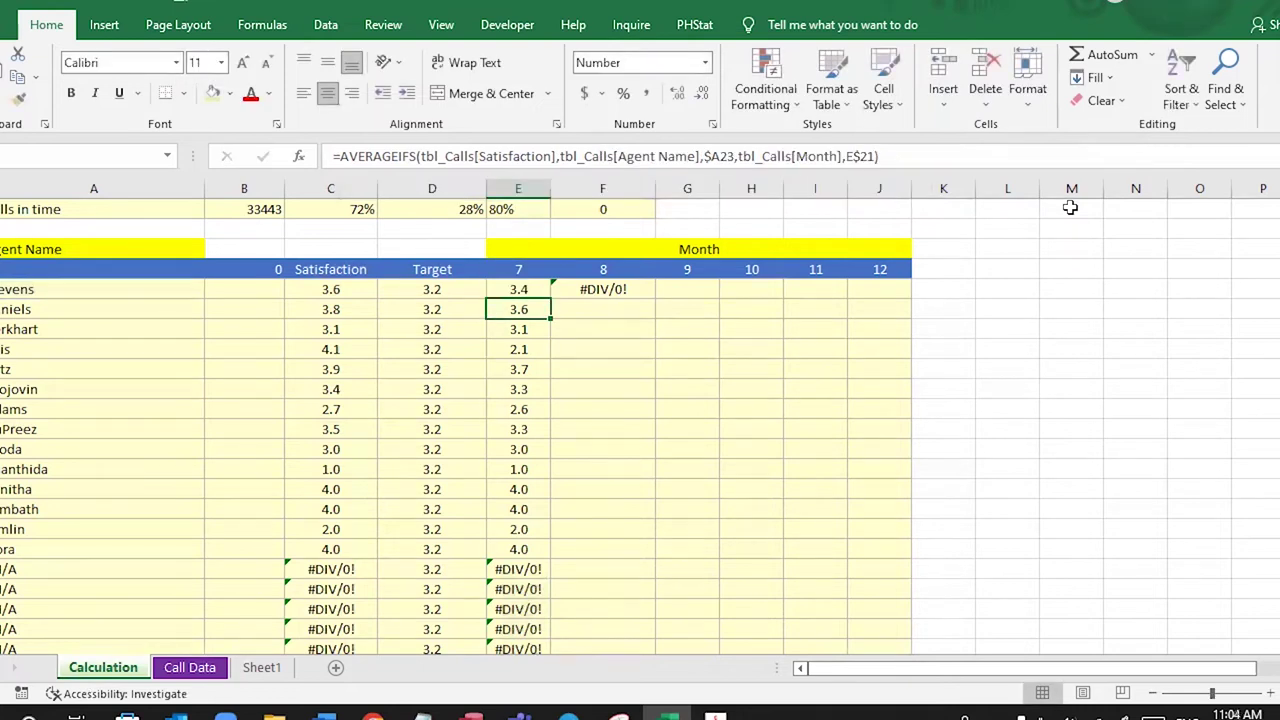
Step: Fill the E22 formula across through month 12 and down to the table's last row, then check the copied references
left_click(525, 292)
mouse_move(550, 299)
left_mouse_down()
mouse_move(560, 643)
mouse_move(552, 620)
mouse_move(894, 611)
left_mouse_up()
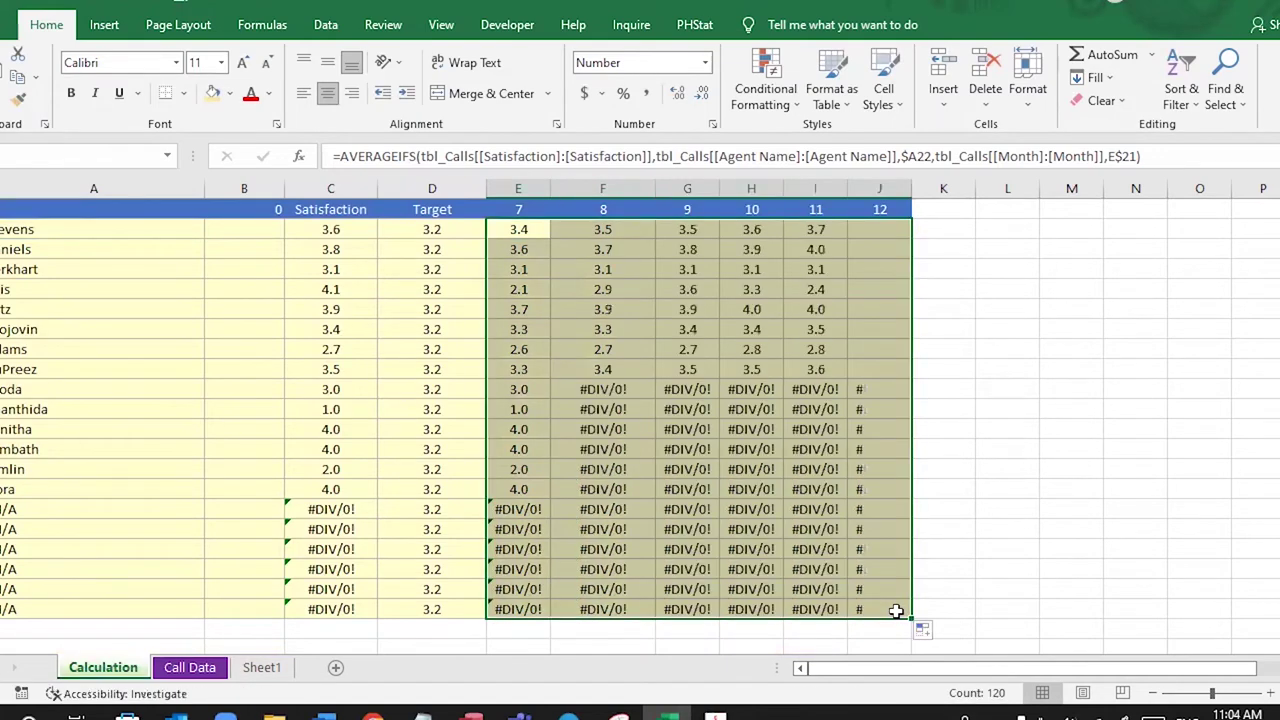
left_click_drag(530, 235, 518, 425)
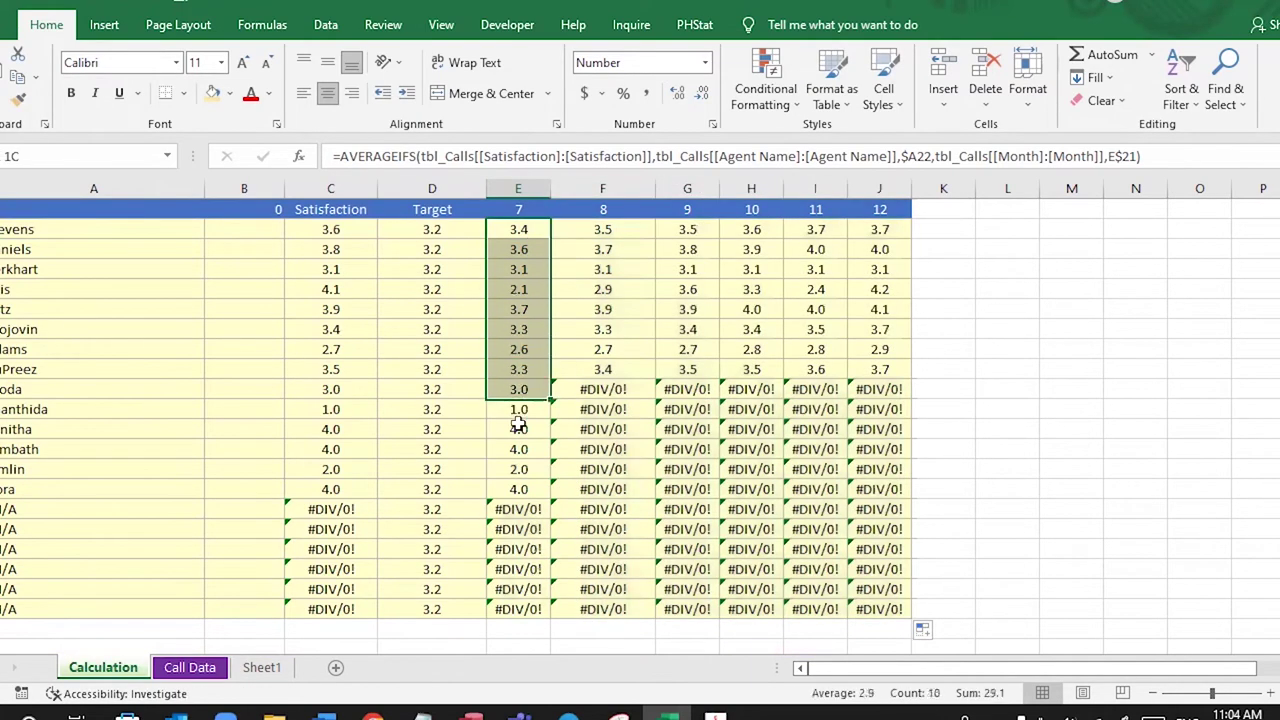
left_click(603, 389)
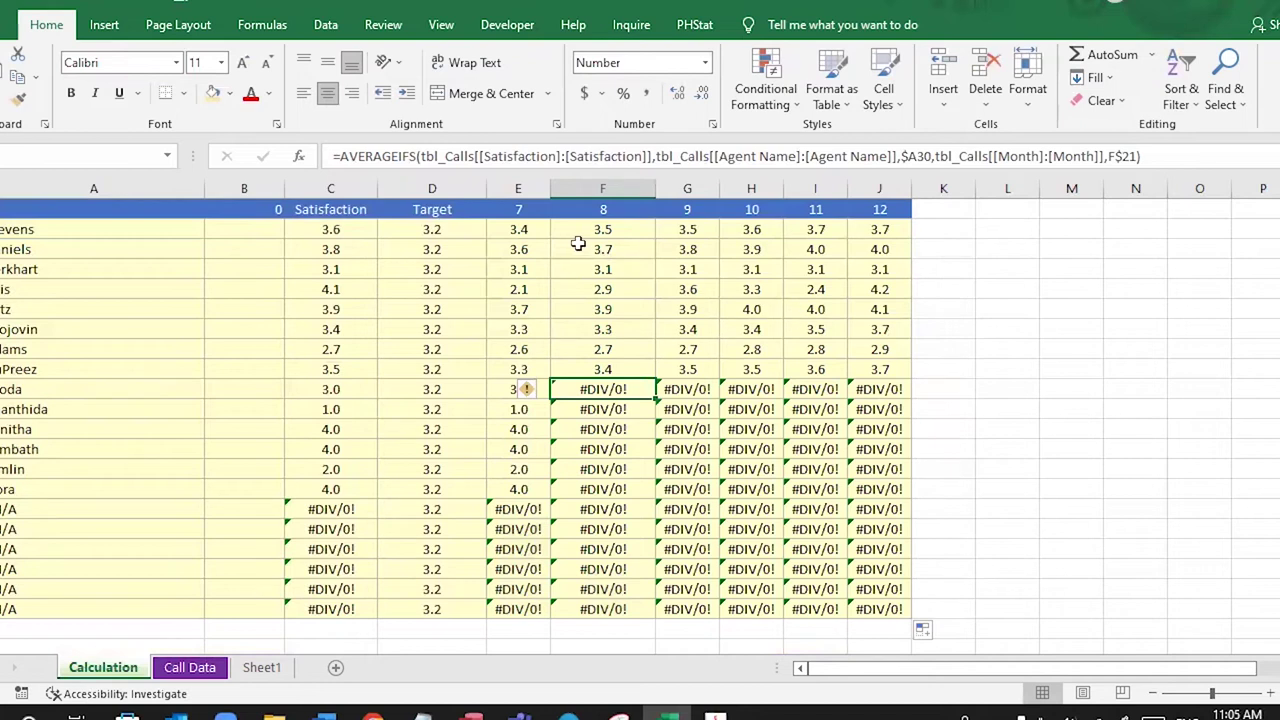
left_click(504, 229)
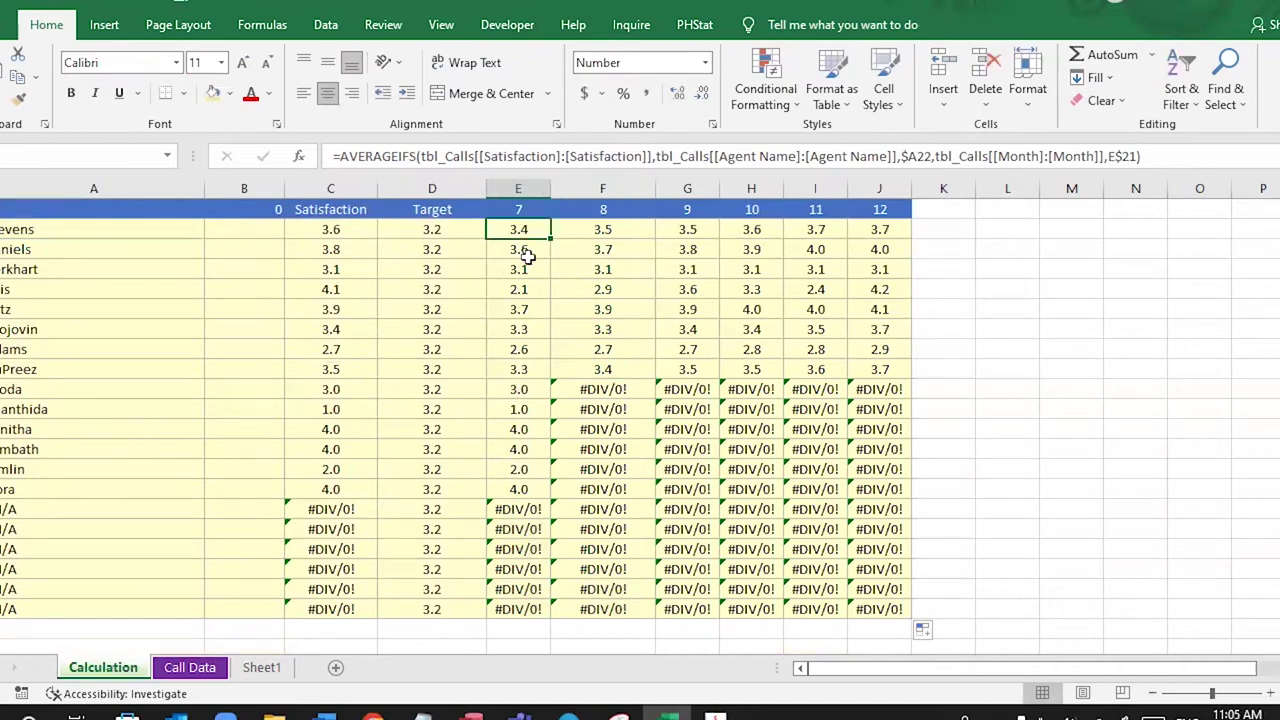
Step: Examine the division errors in the month and Satisfaction columns, including the agent rows that lack averages after month 7
left_click_drag(527, 512, 880, 590)
left_click_drag(898, 395, 523, 480)
left_click(590, 386)
left_click_drag(590, 386, 600, 571)
left_click(613, 489)
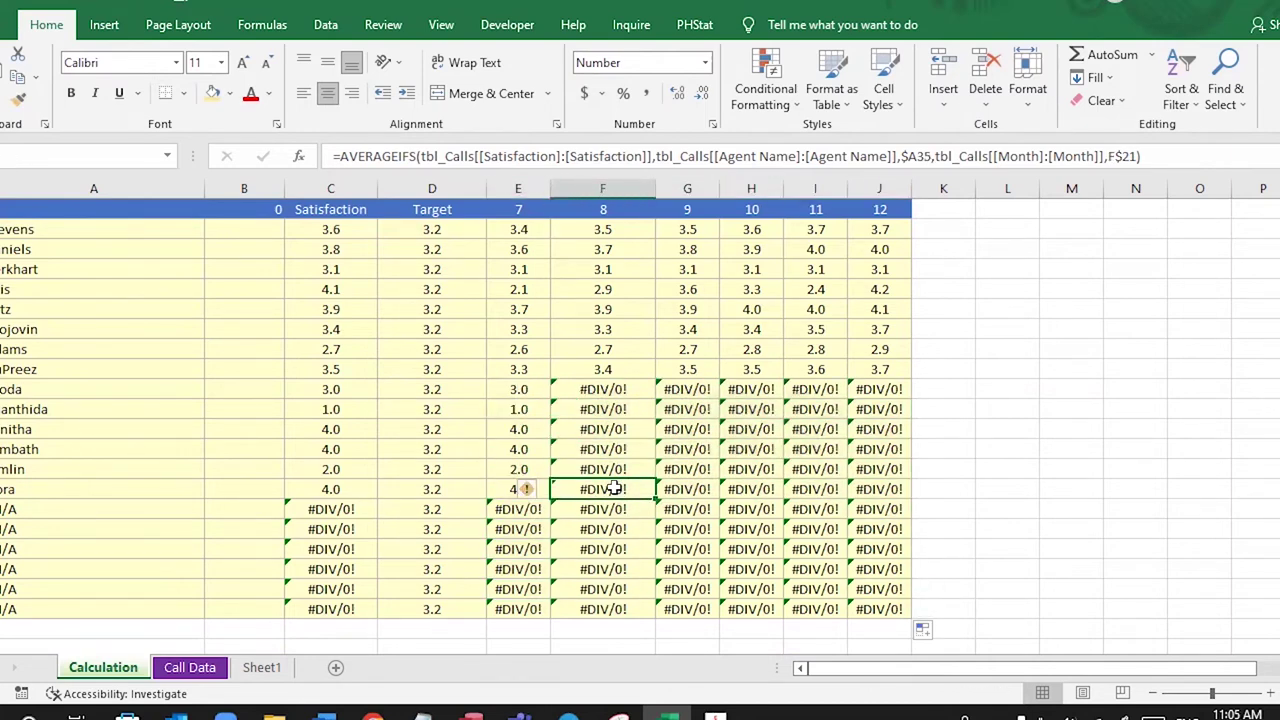
left_click_drag(607, 409, 866, 449)
left_click(600, 429)
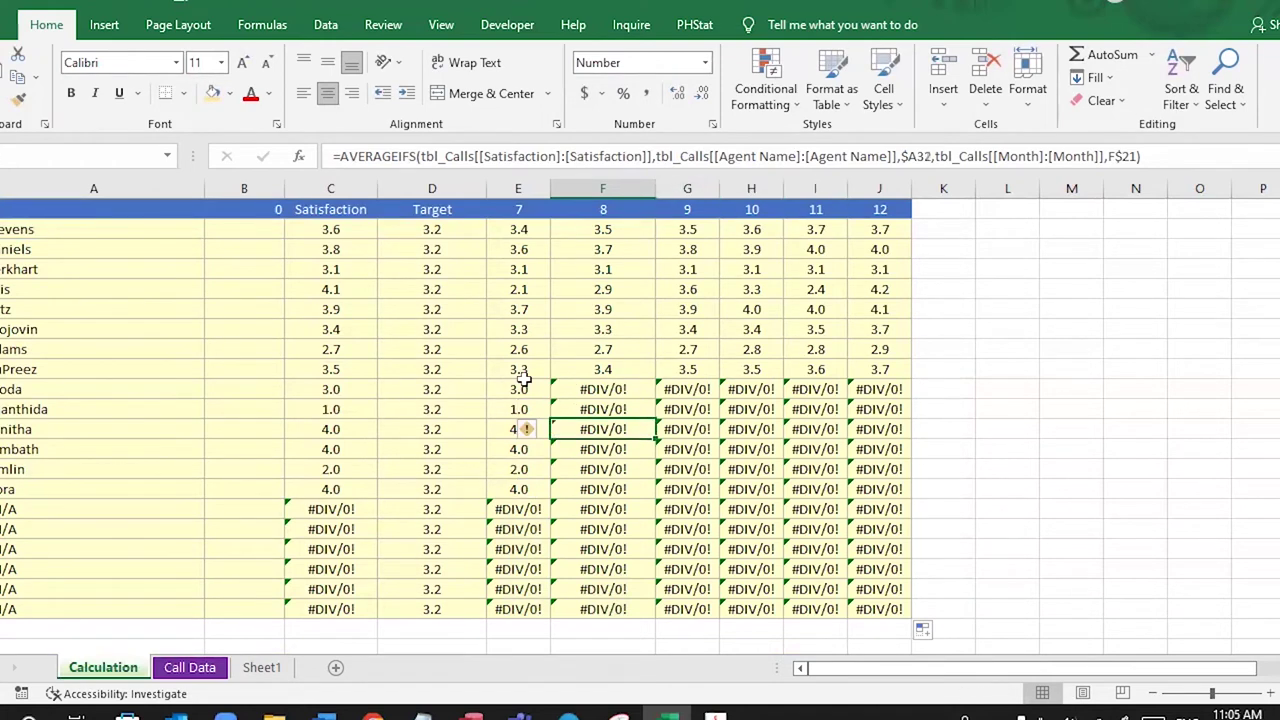
left_click(523, 383)
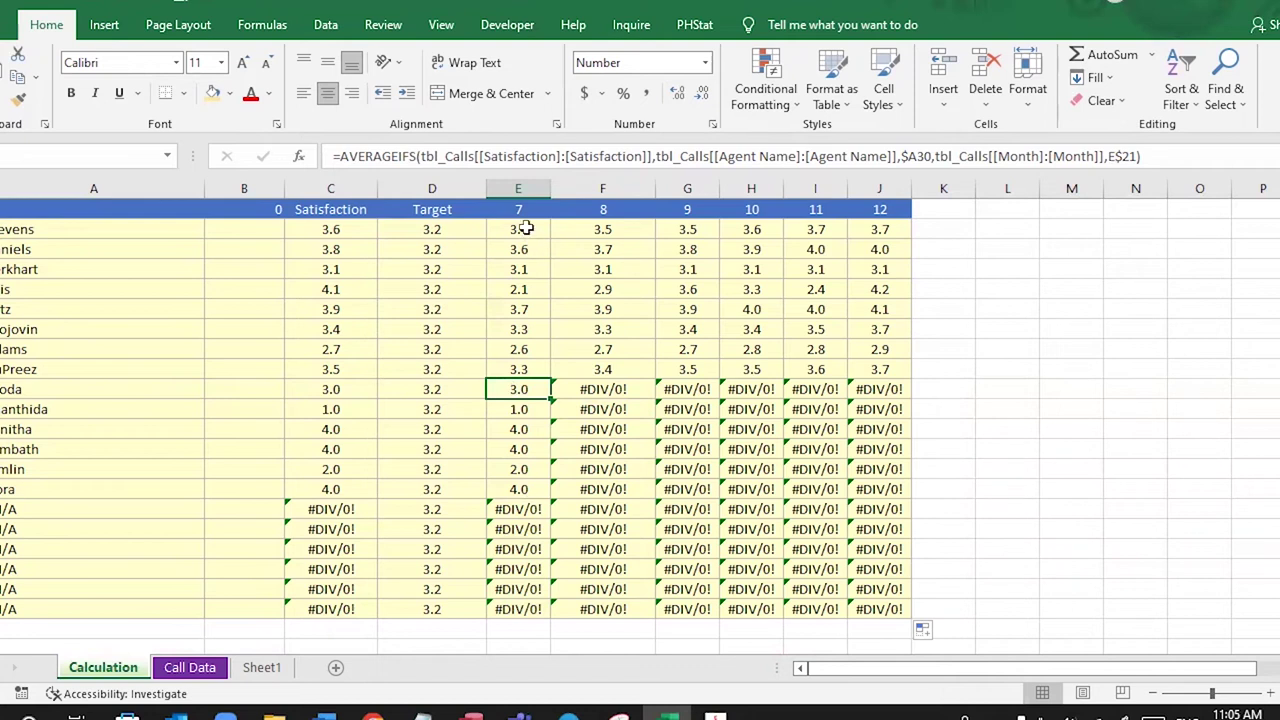
left_click(356, 231)
left_click(351, 505)
Step: Wrap the E22 AVERAGEIFS formula in IFERROR with 0 as the value if error, and enter it
left_click(523, 228)
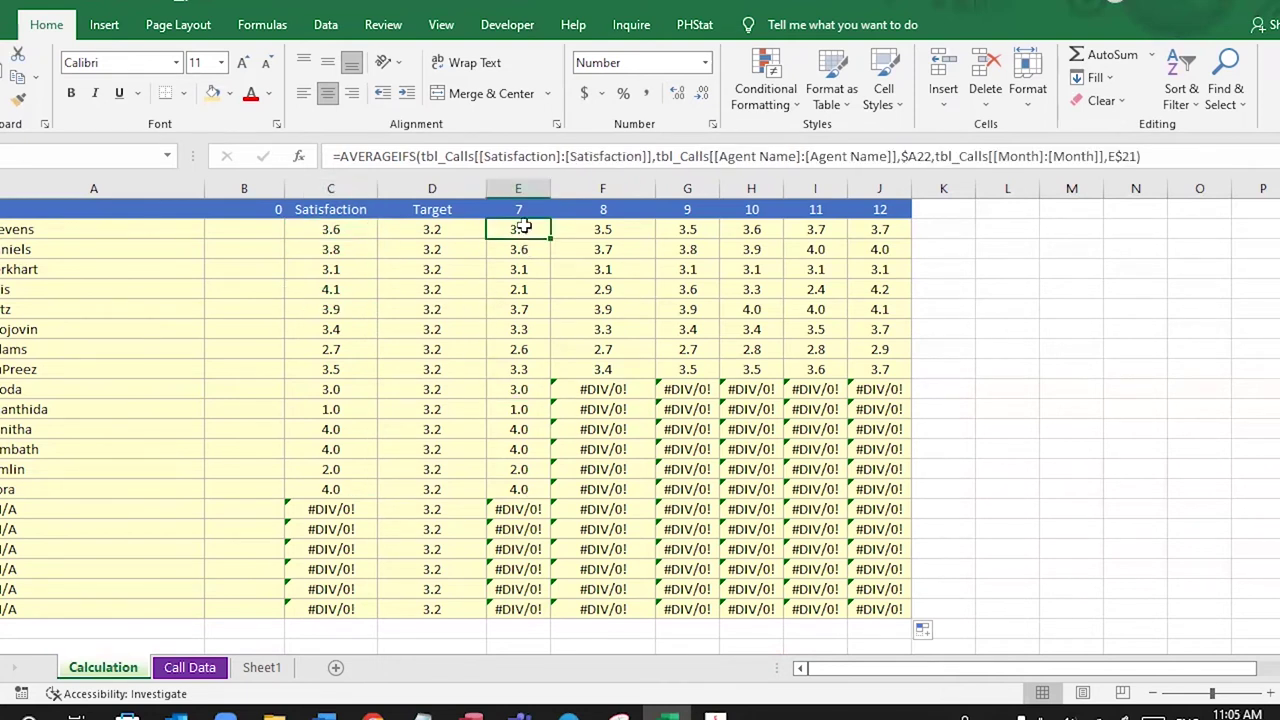
left_click(333, 160)
key("Left")
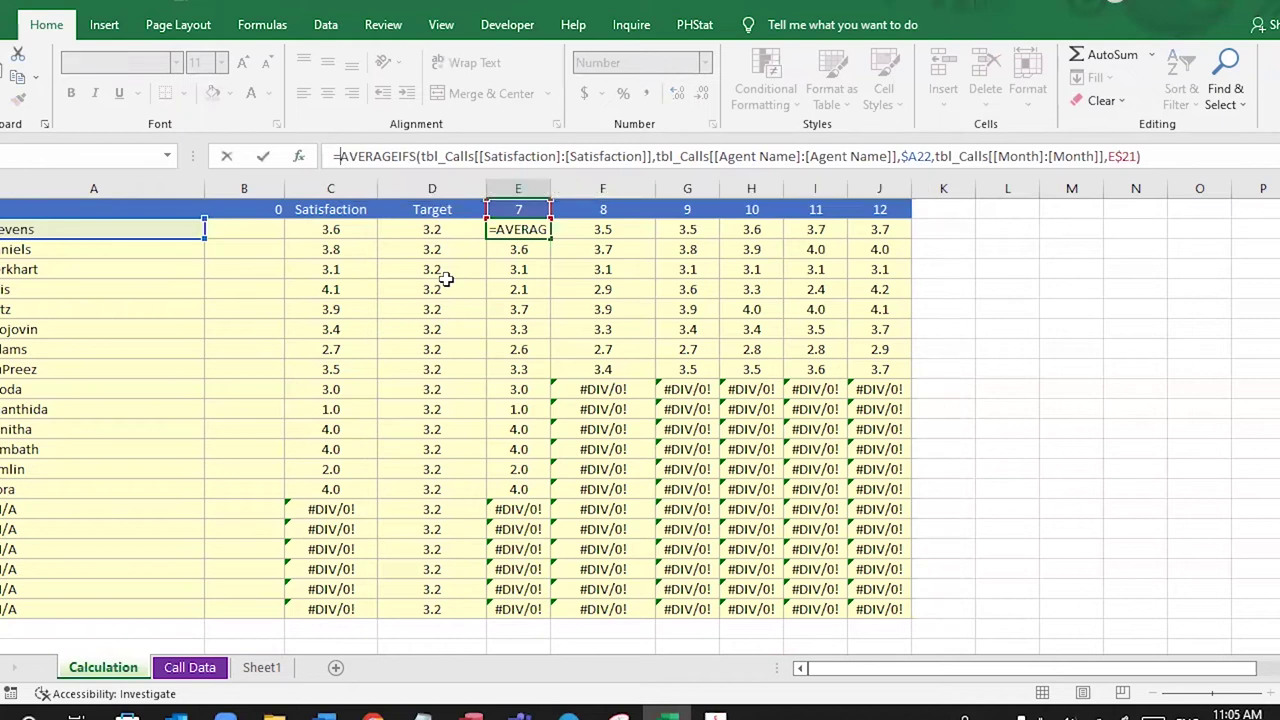
type("ifere")
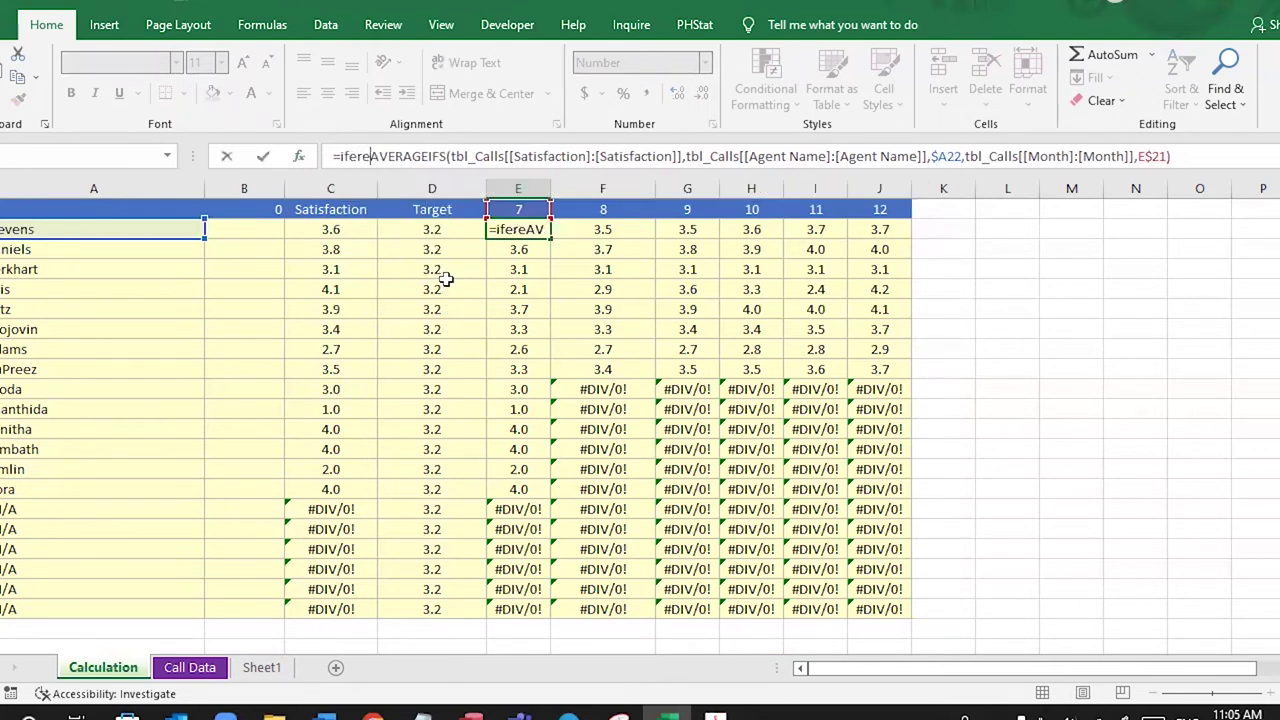
key("BackSpace")
key("Tab")
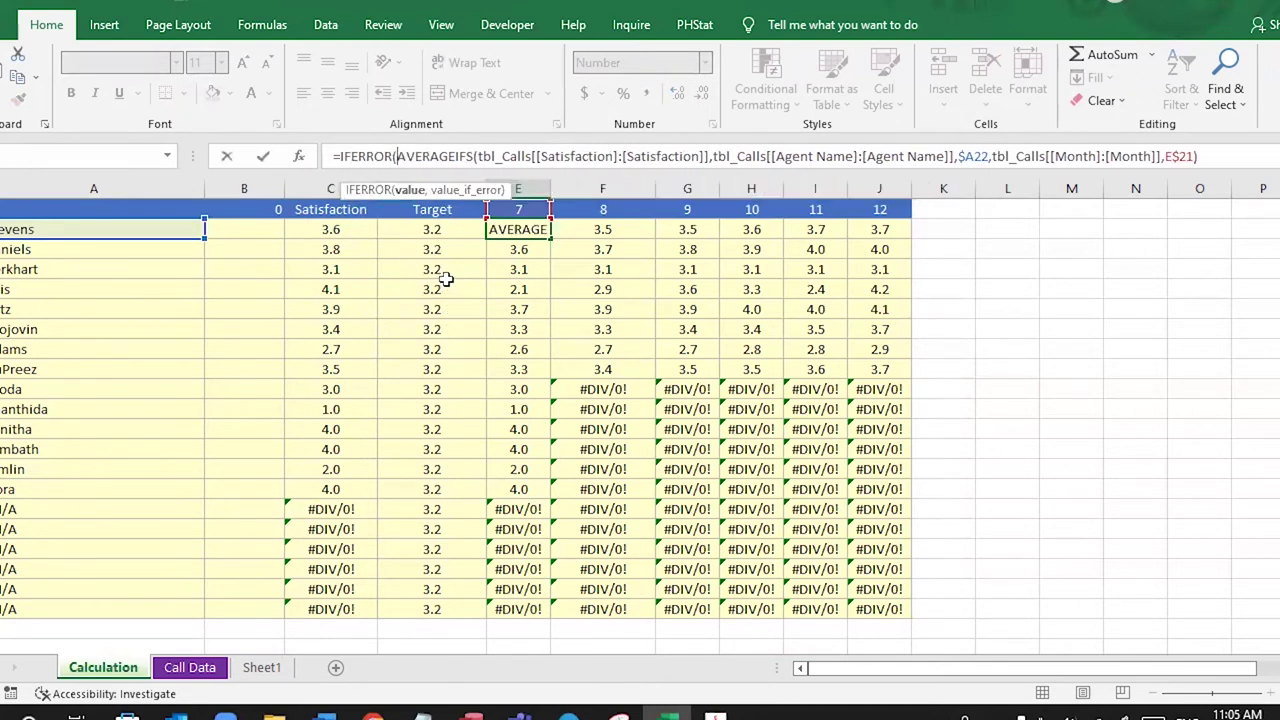
left_click(1243, 158)
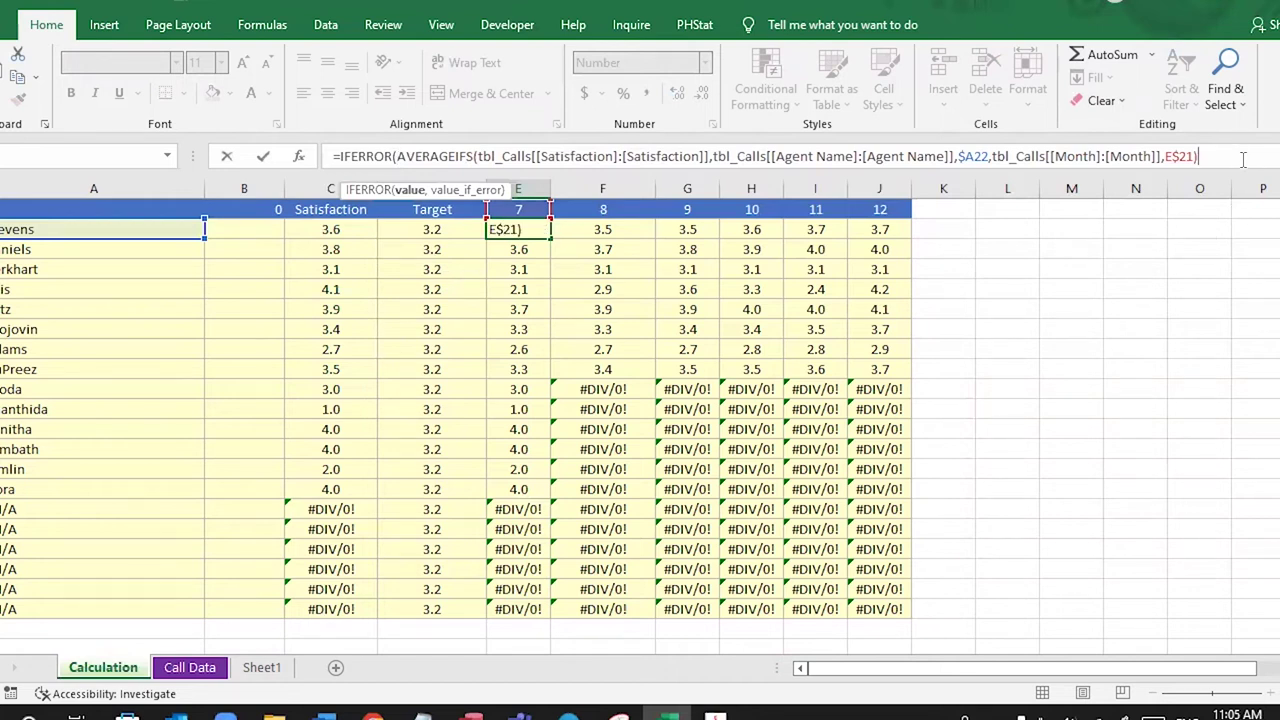
type(",0)")
key("Return")
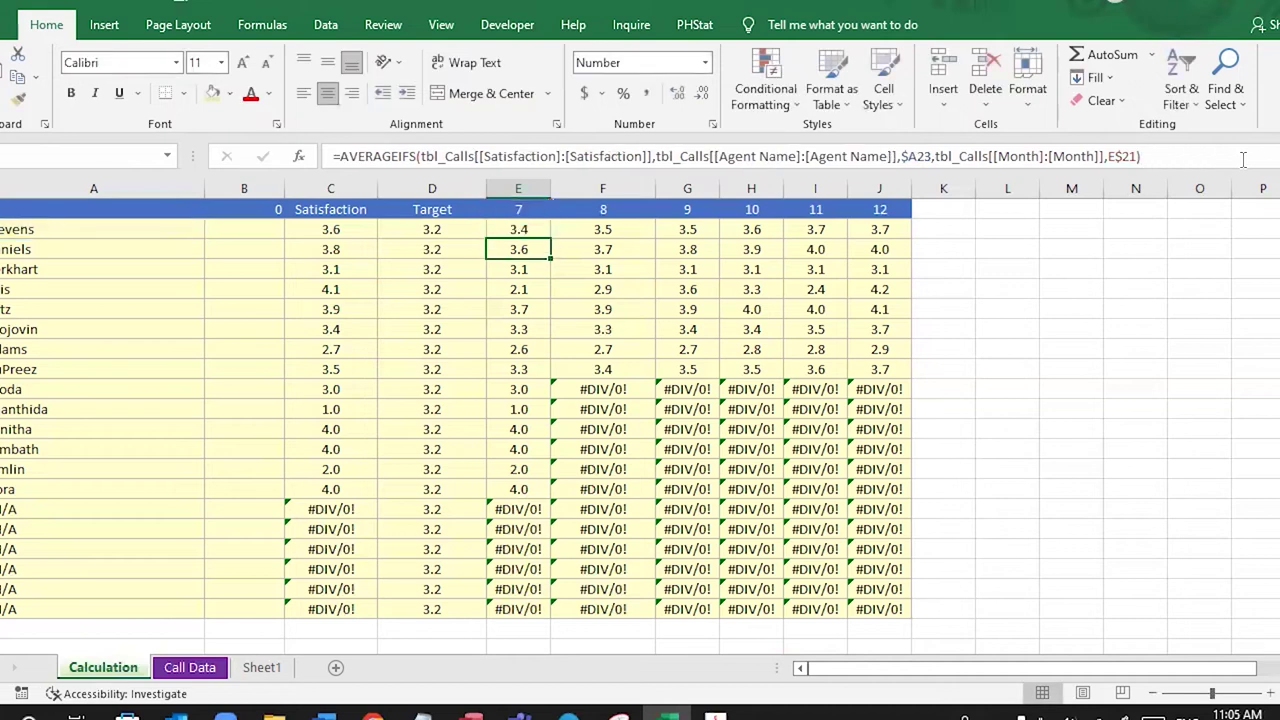
Step: Fill the IFERROR formula from E22 down to the last agent row and across through the month 12 column
left_click(520, 232)
left_click_drag(549, 238, 549, 612)
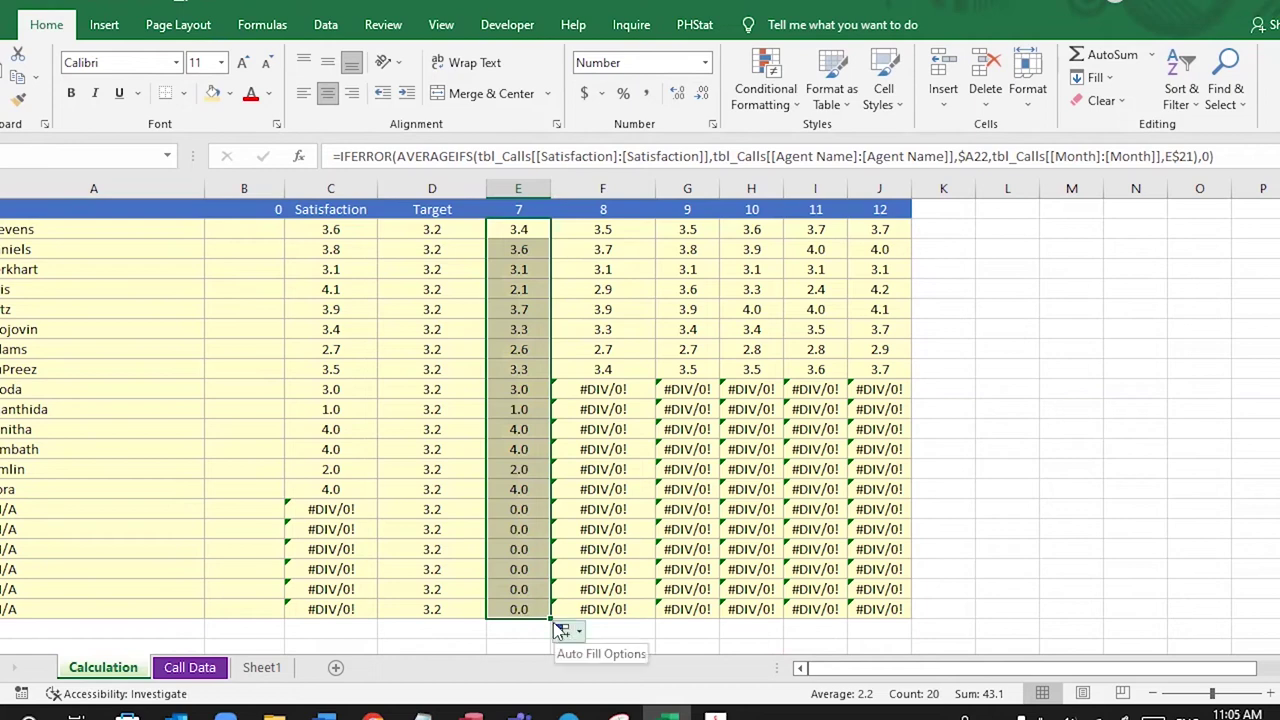
left_click_drag(557, 620, 908, 618)
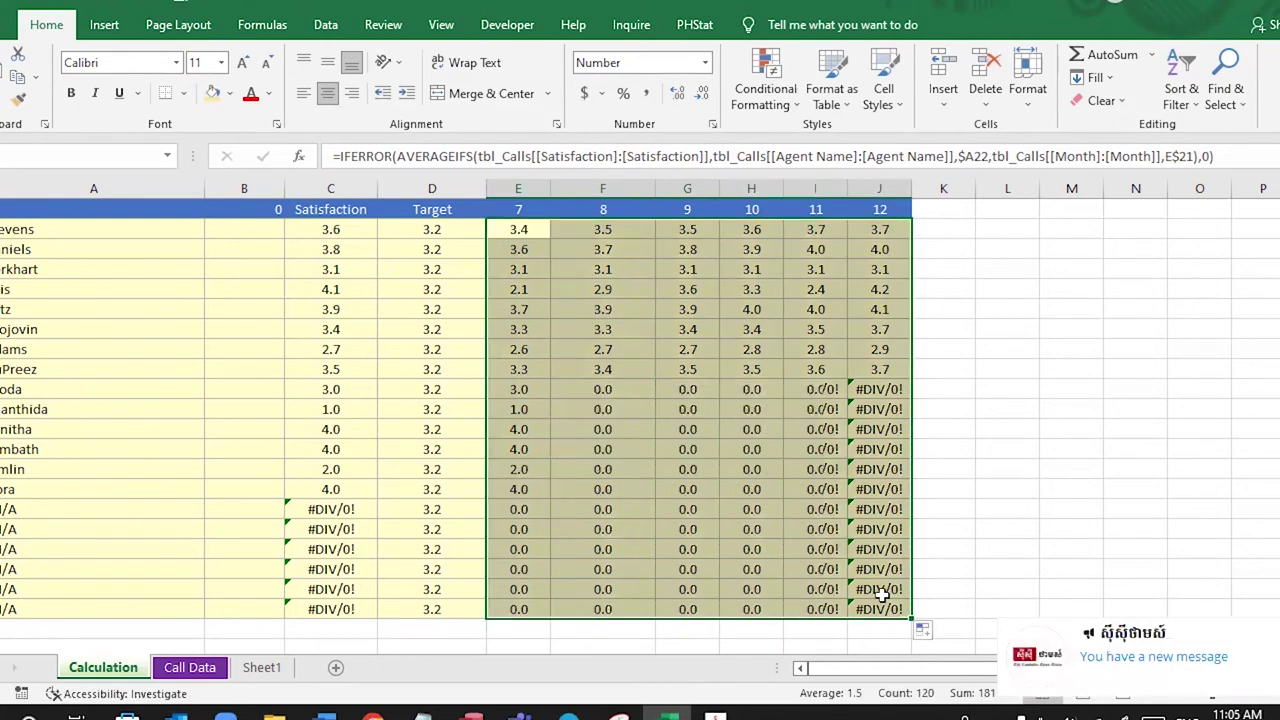
Step: Check the zero averages in the month 8 to 12 columns of the agent table and save the workbook
left_click(603, 392)
left_click_drag(603, 392, 878, 610)
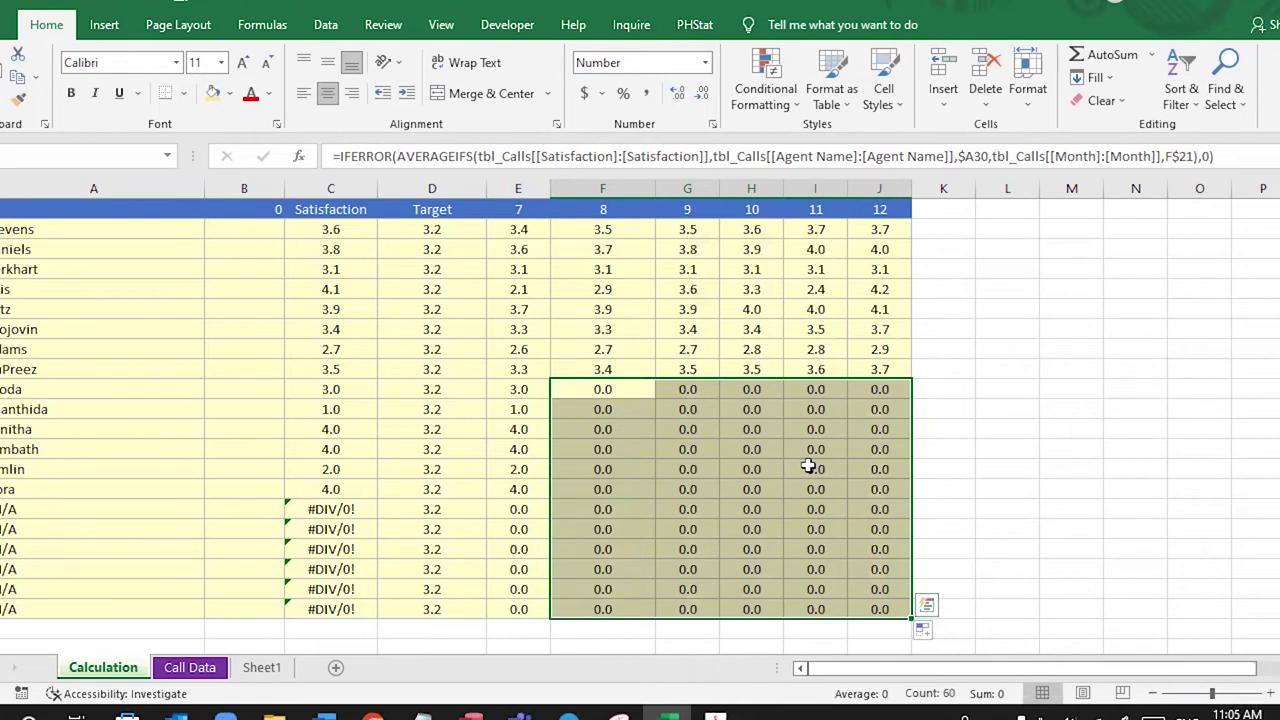
left_click(742, 414)
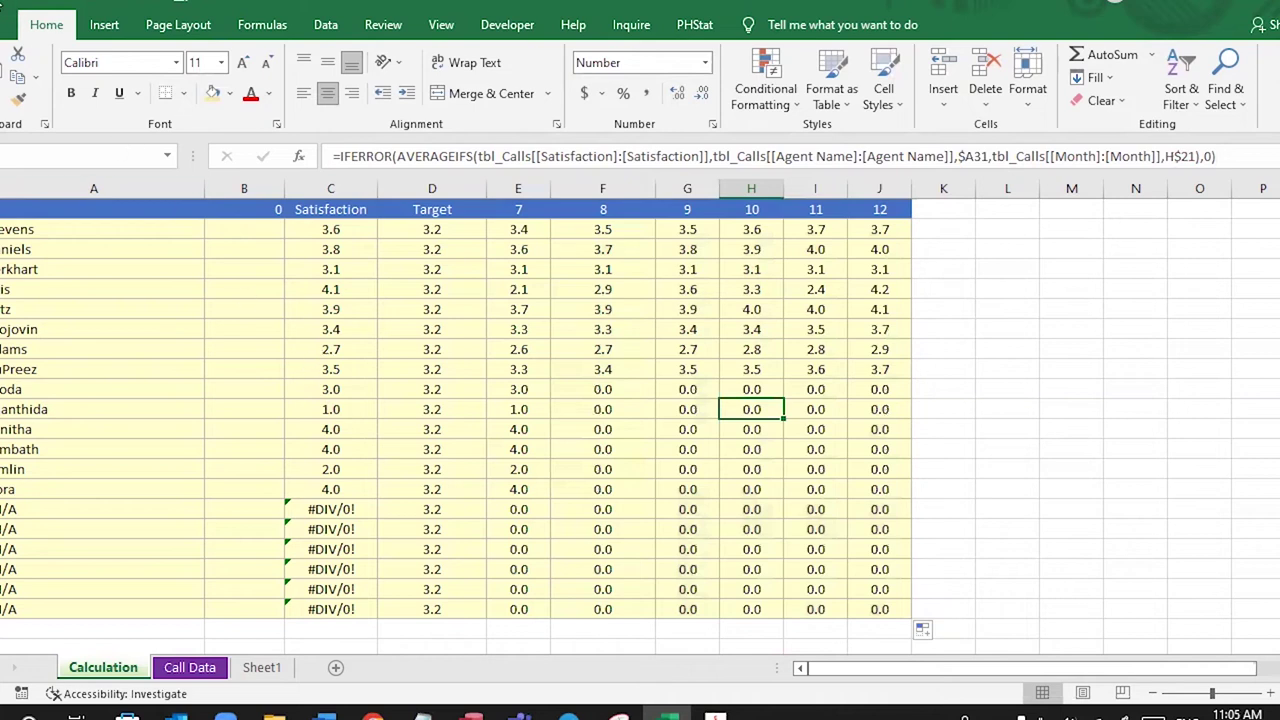
key("ctrl+s")
Step: Switch to the PDF brief and review the Average Satisfaction task and the sample JPD Call Centre Analysis dashboard
key("alt+Tab")
scroll(381, 425, "down", 2)
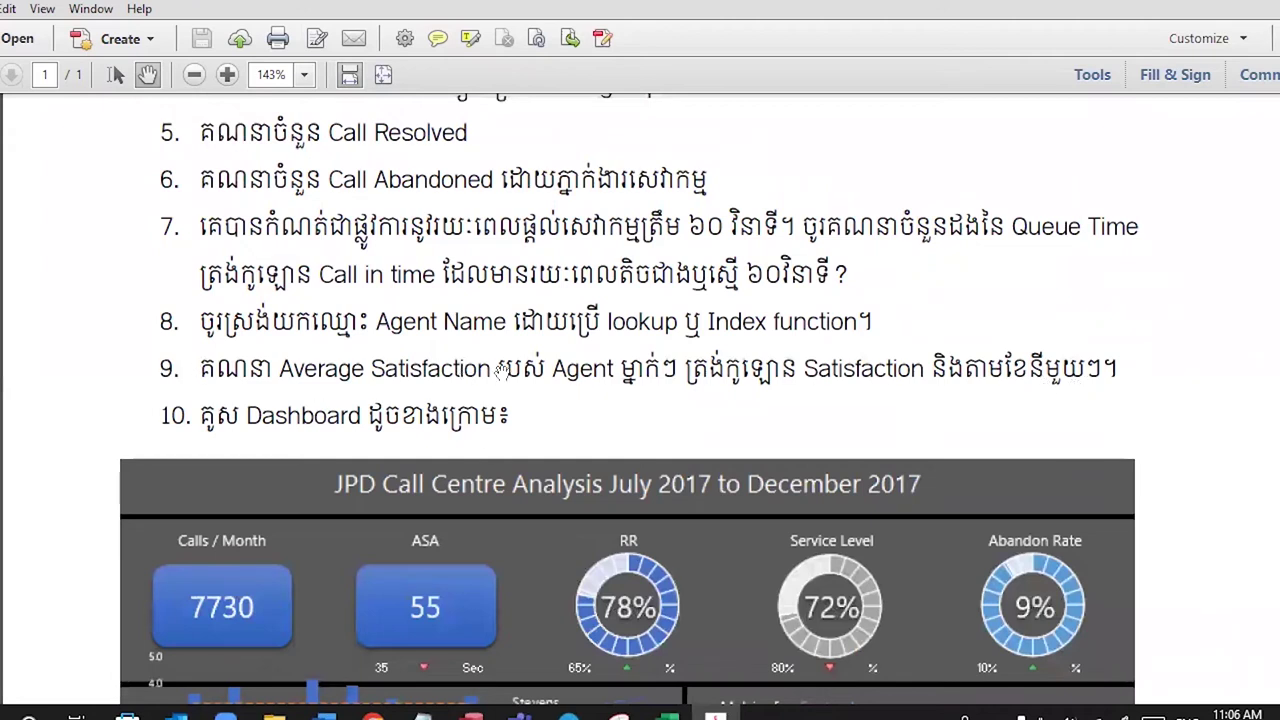
scroll(552, 424, "down", 1)
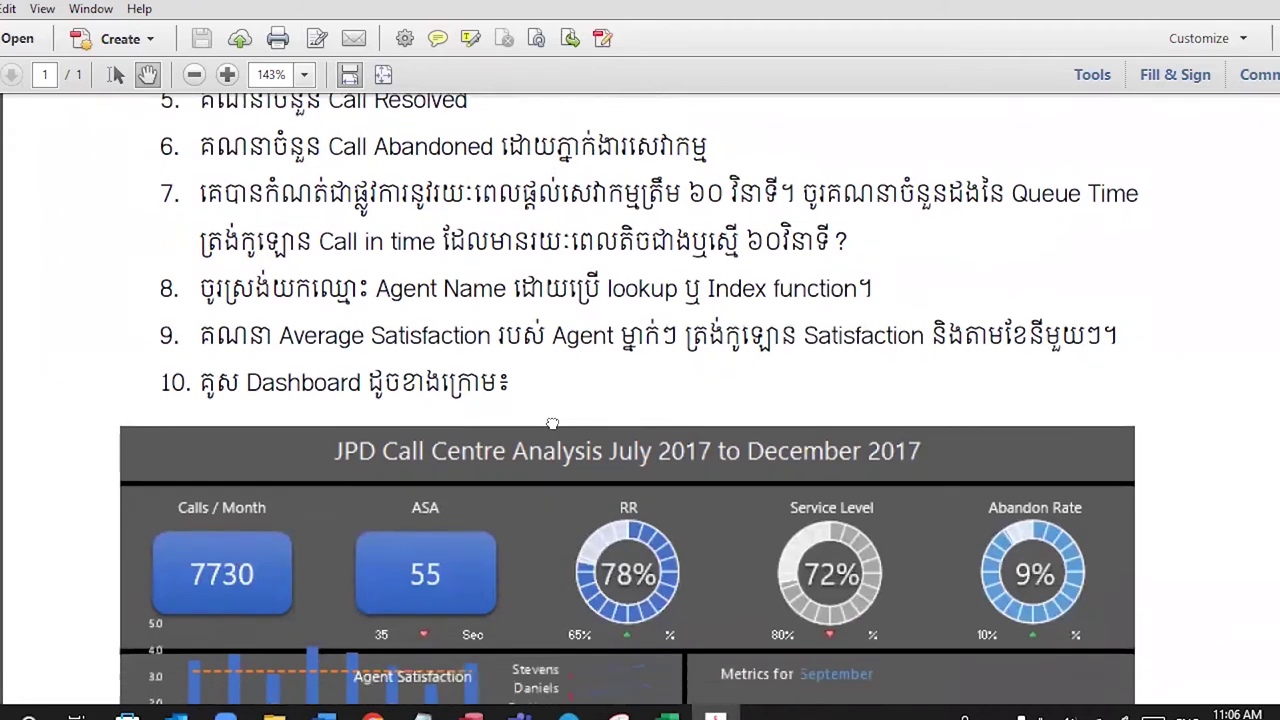
scroll(552, 424, "down", 4)
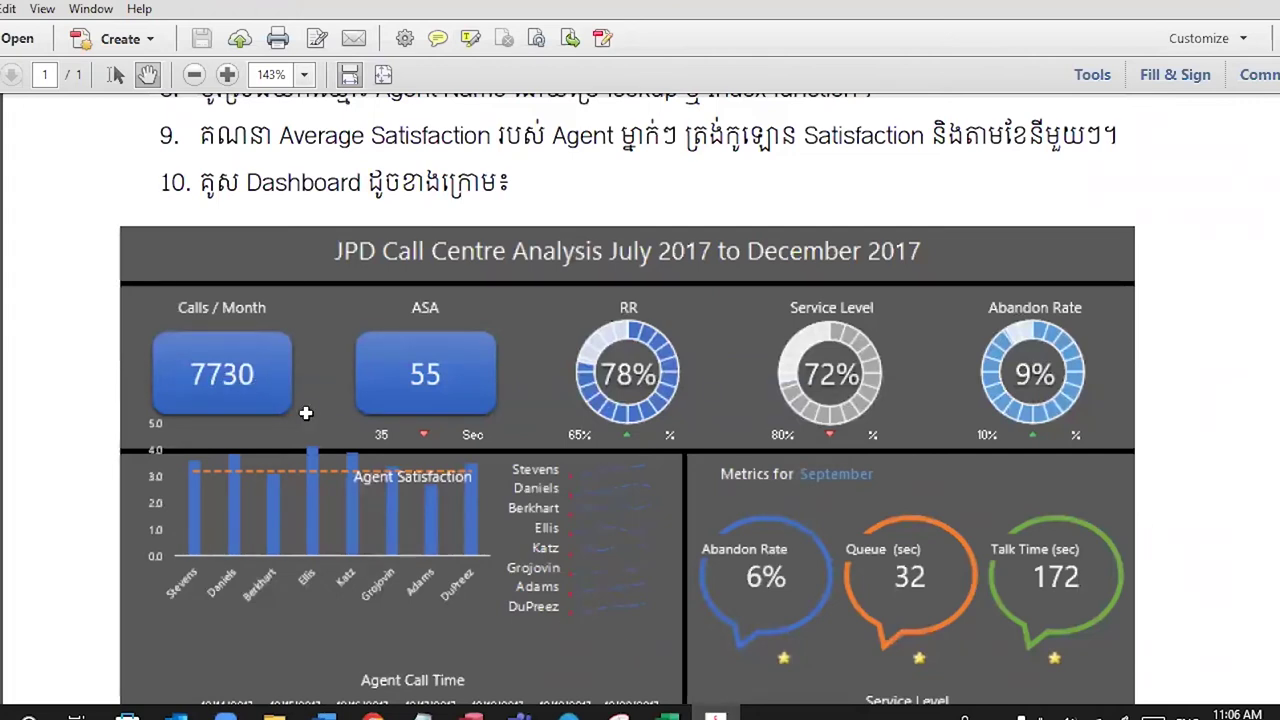
Step: Switch back to the workbook and examine the Average Monthly Calls formula in the Calculation sheet's summary
key("alt+Tab")
left_click(266, 369)
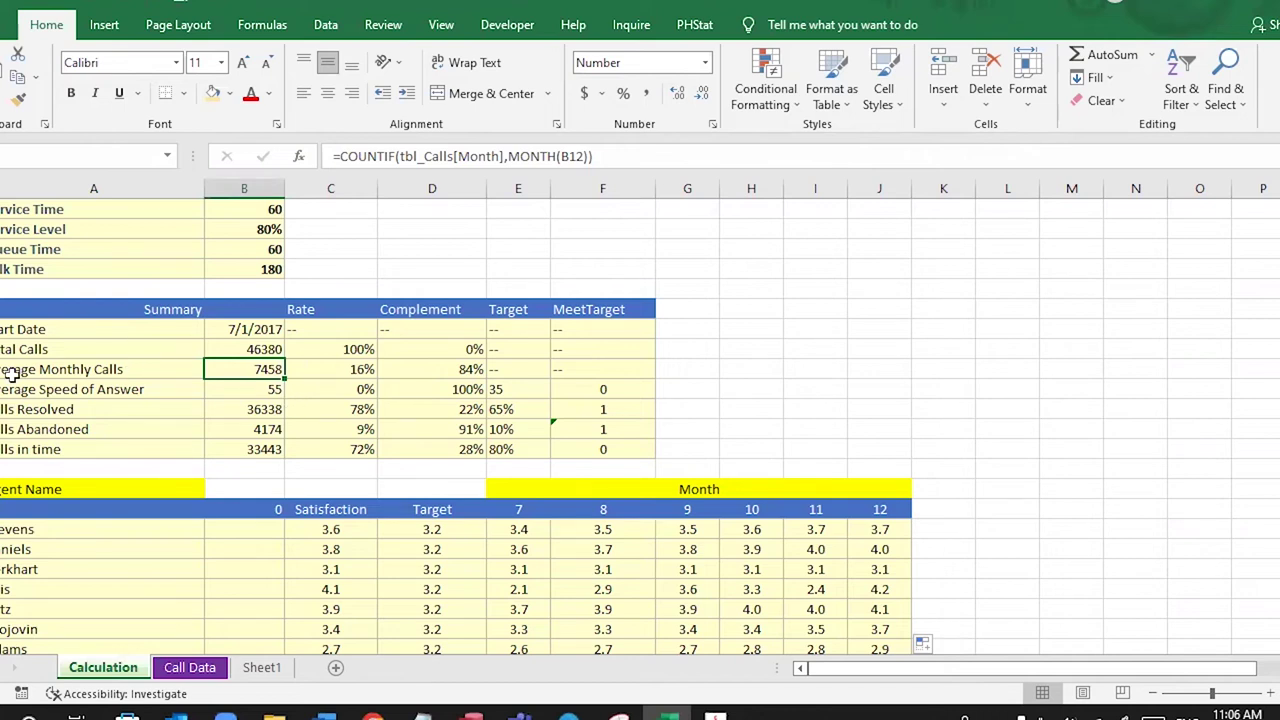
left_click_drag(10, 374, 255, 370)
left_click(268, 372)
Step: Clear all contents and formatting from the Agent Name column A on Sheet1
left_click(262, 667)
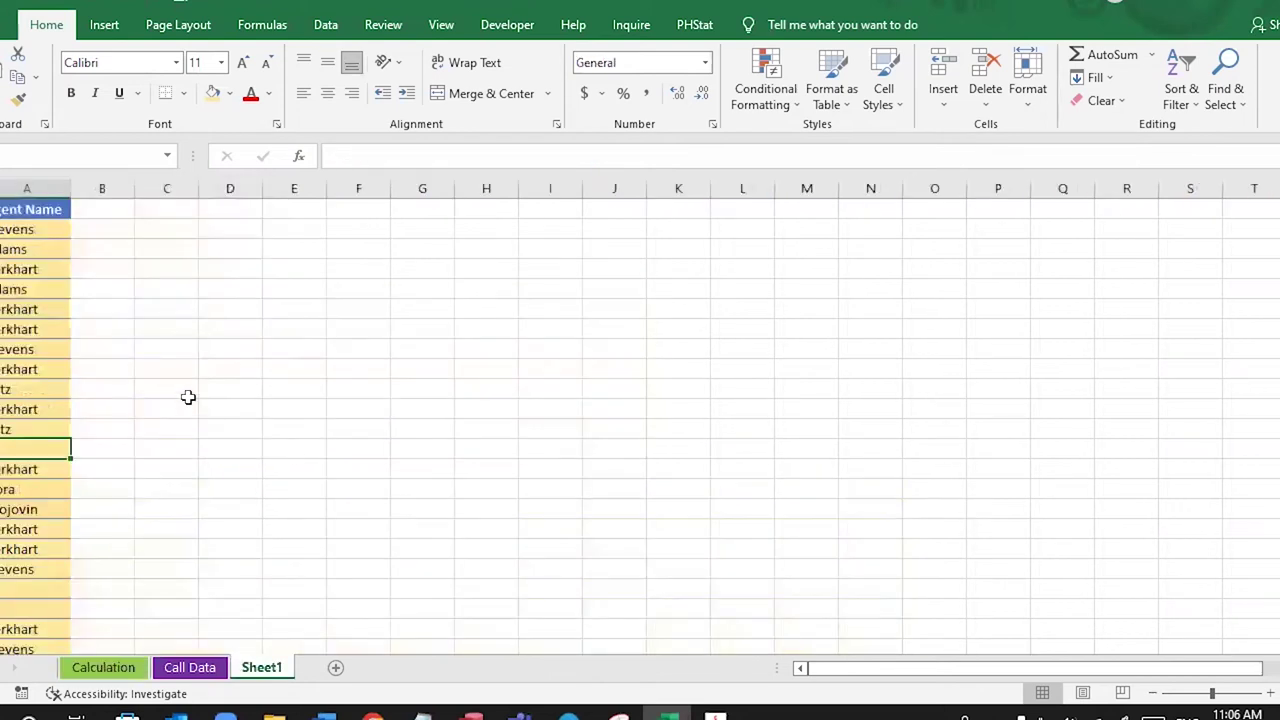
left_click(27, 188)
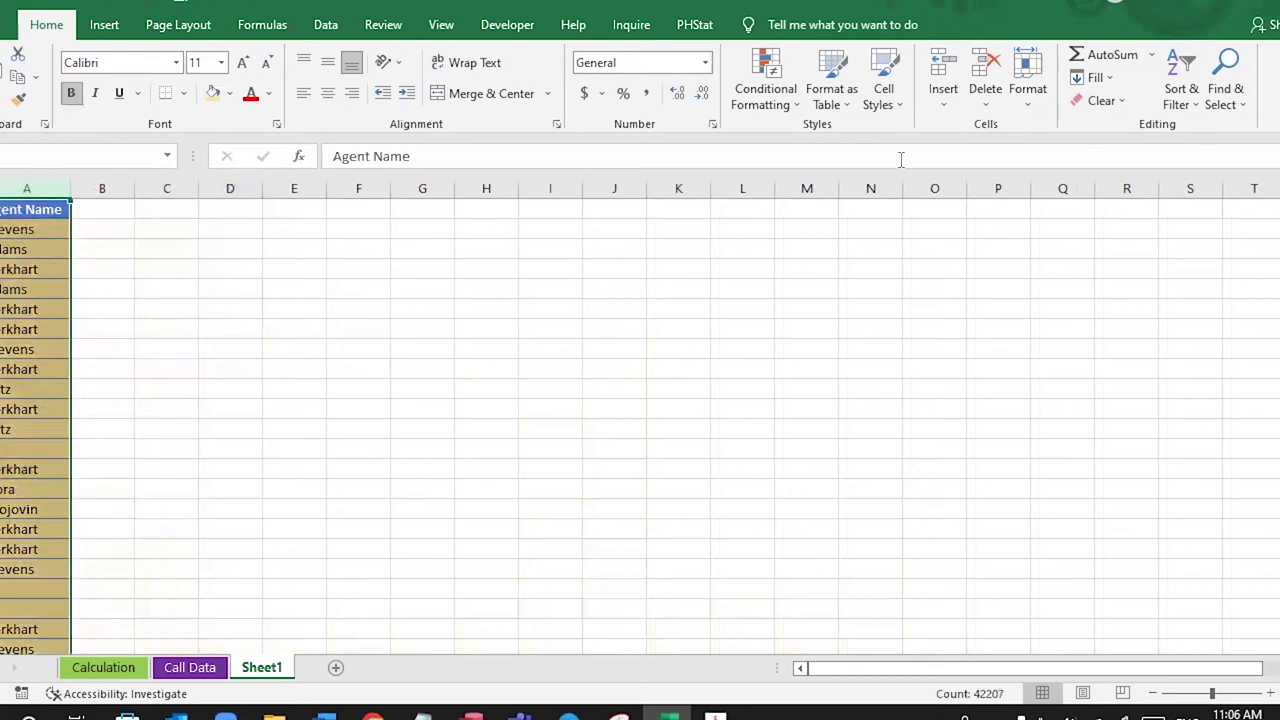
left_click(1115, 101)
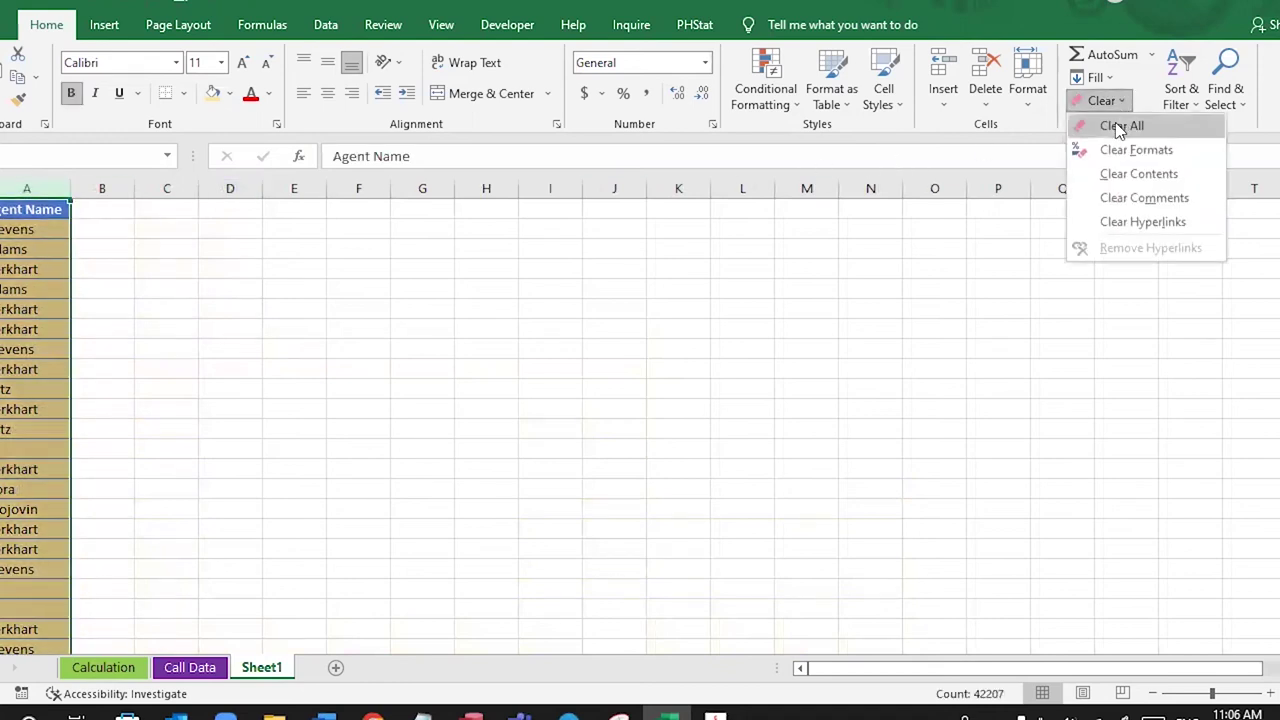
left_click(1118, 127)
left_click(24, 237)
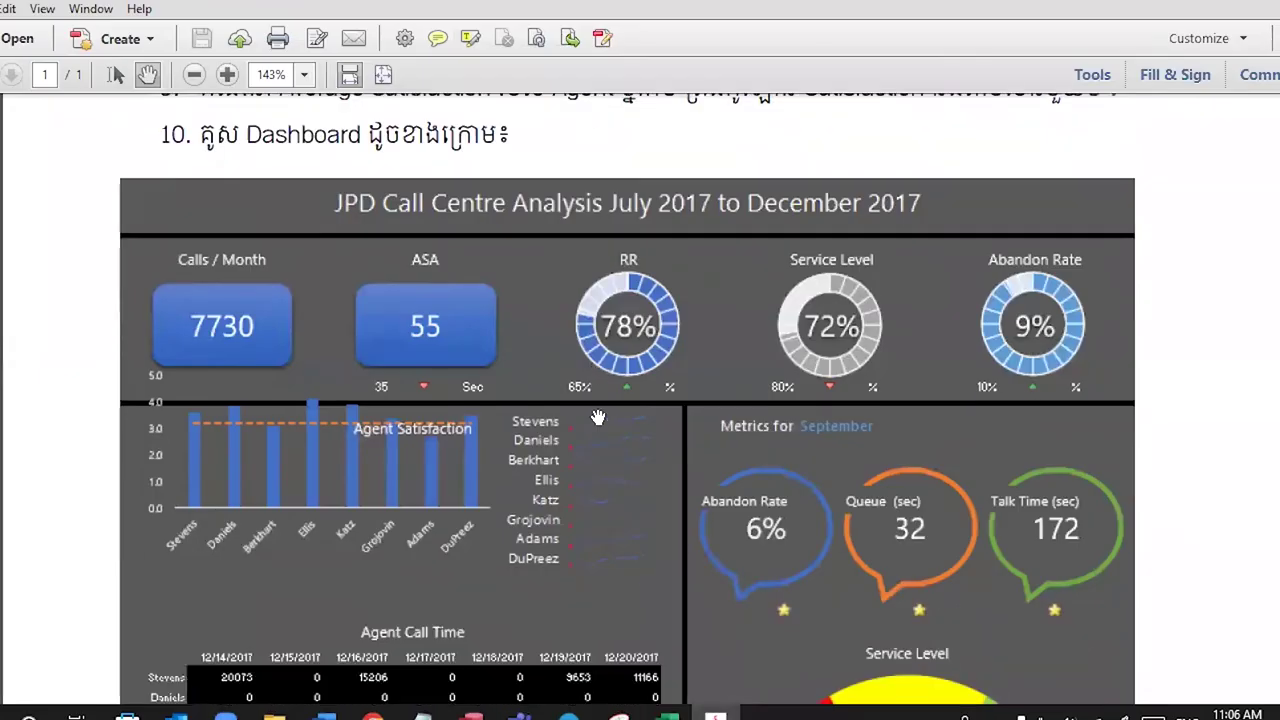
Step: Following the sample dashboard, style Sheet1's first six rows with Accent1 and make the row beneath a thin Accent3 divider
scroll(490, 237, "down", 1)
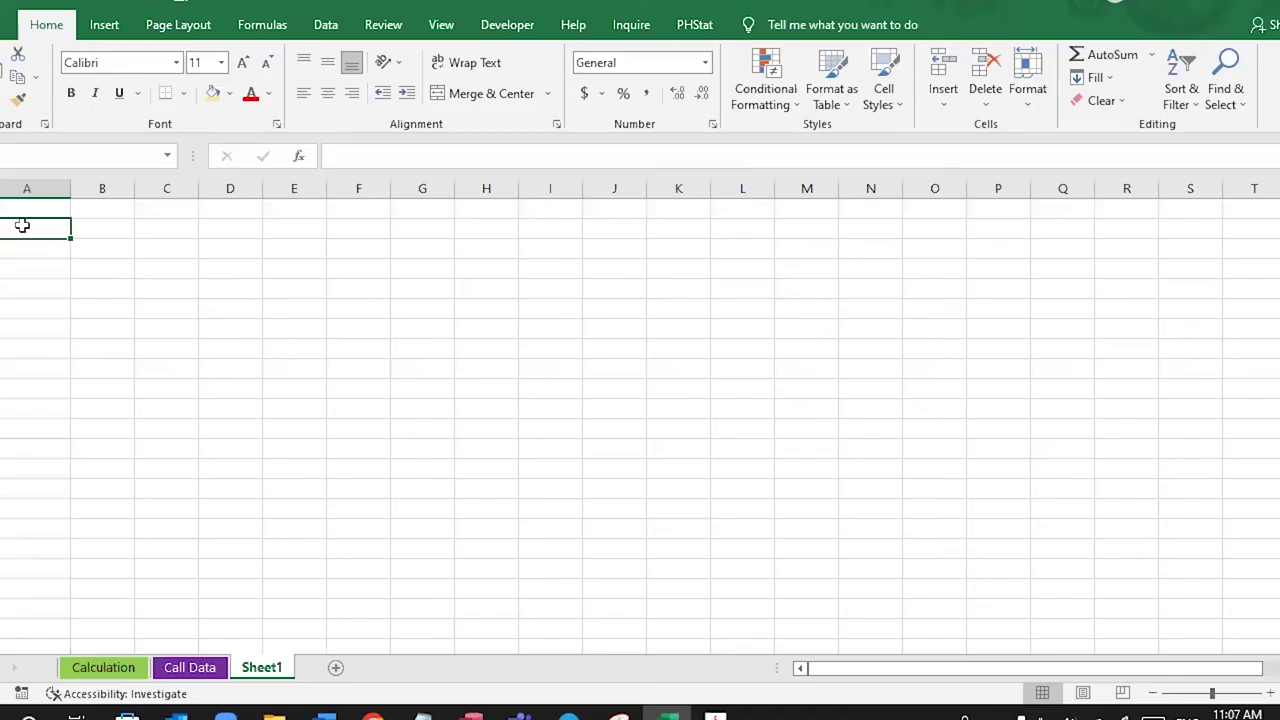
left_click(903, 98)
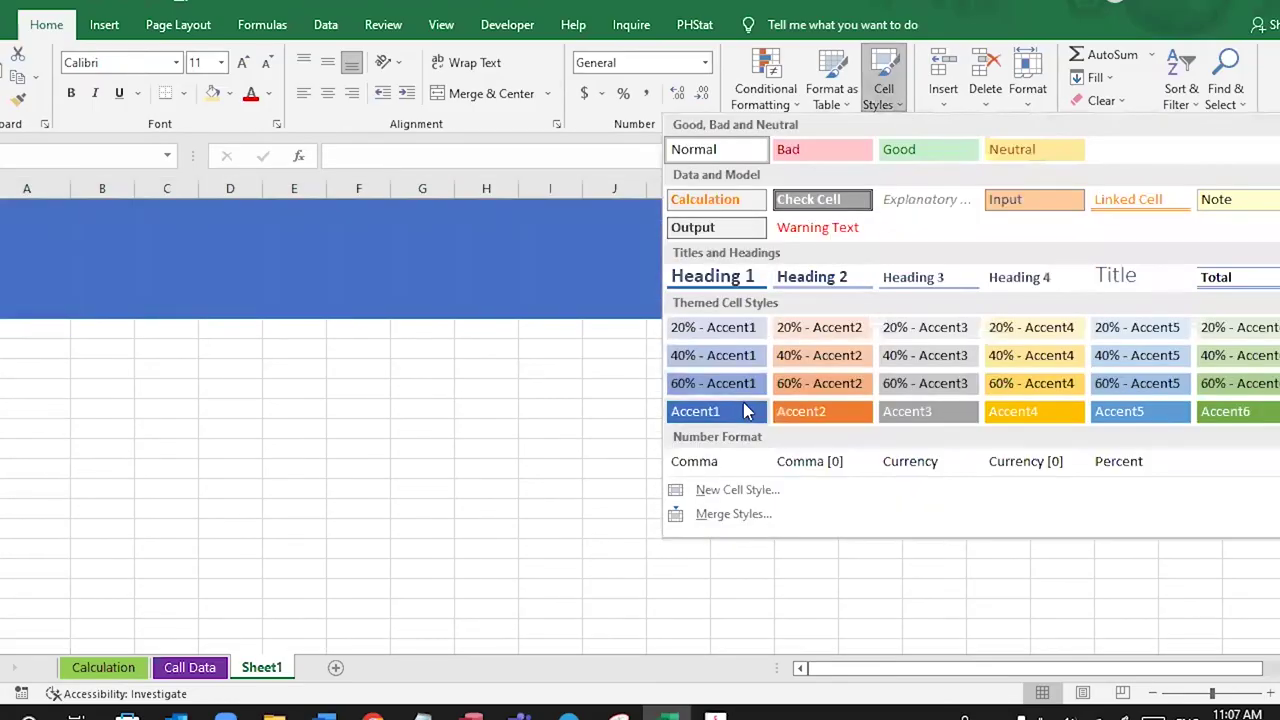
left_click(748, 411)
left_click(248, 332)
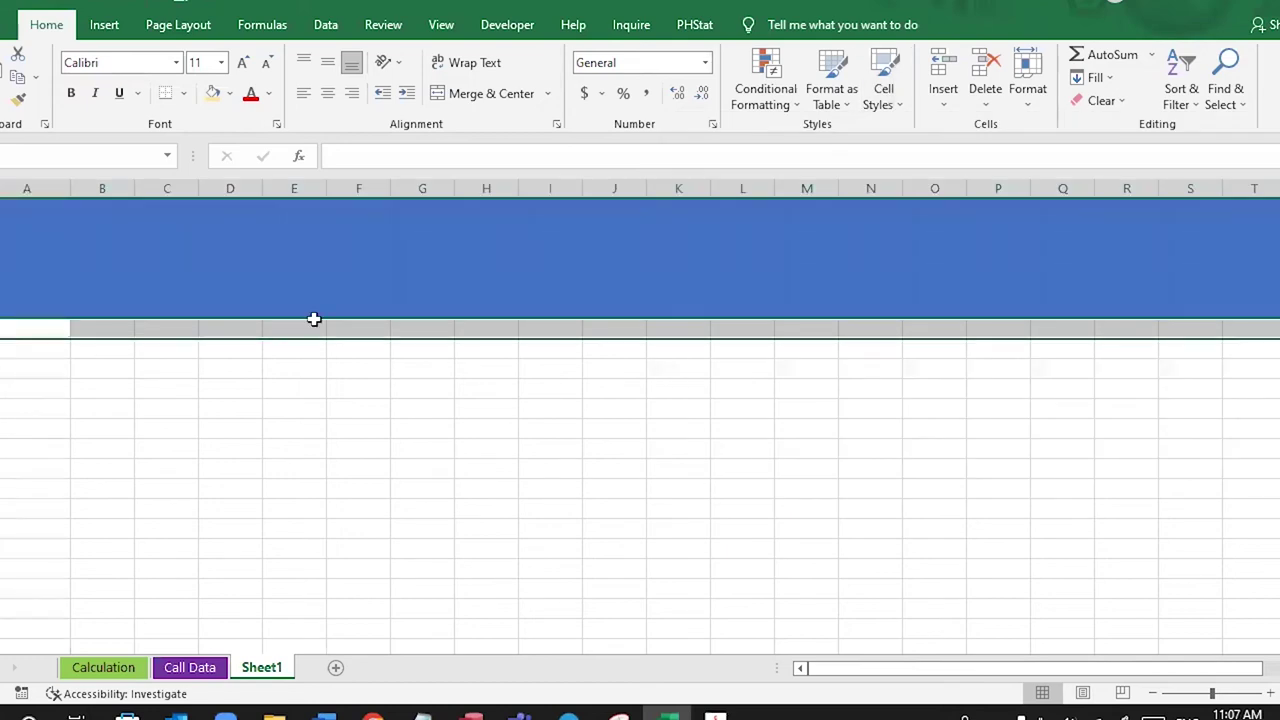
left_click(905, 100)
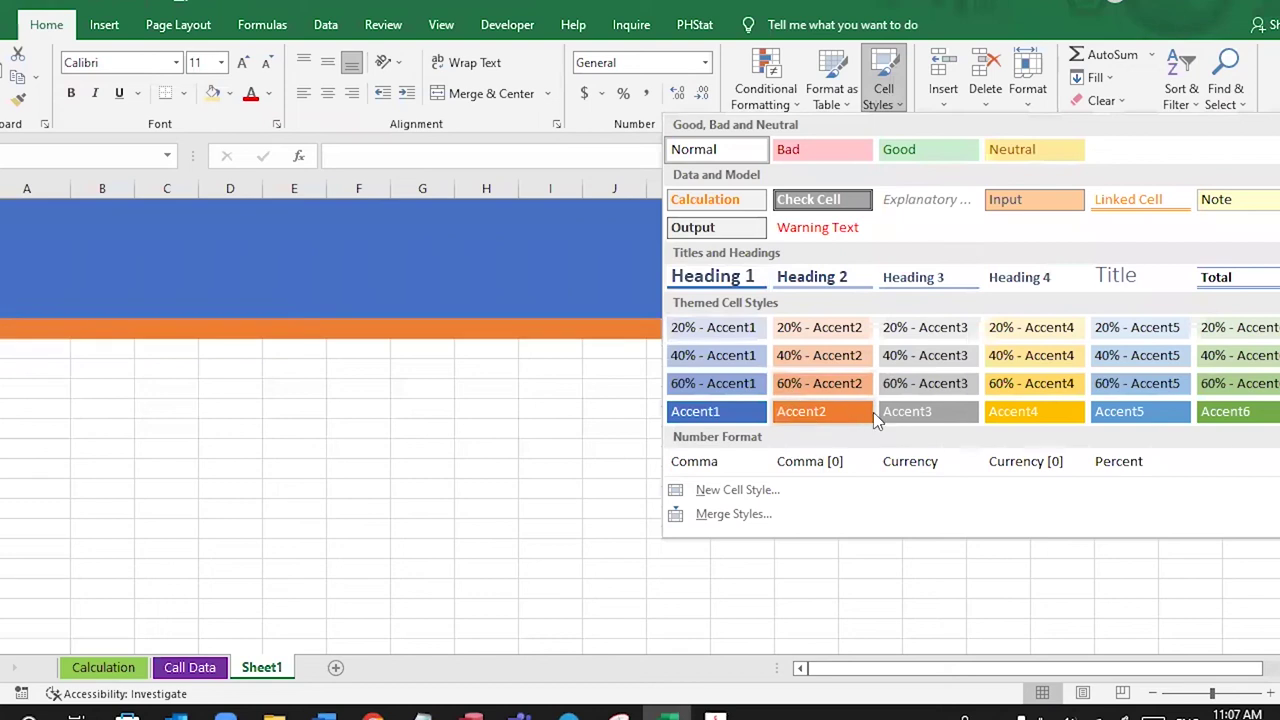
left_click(920, 412)
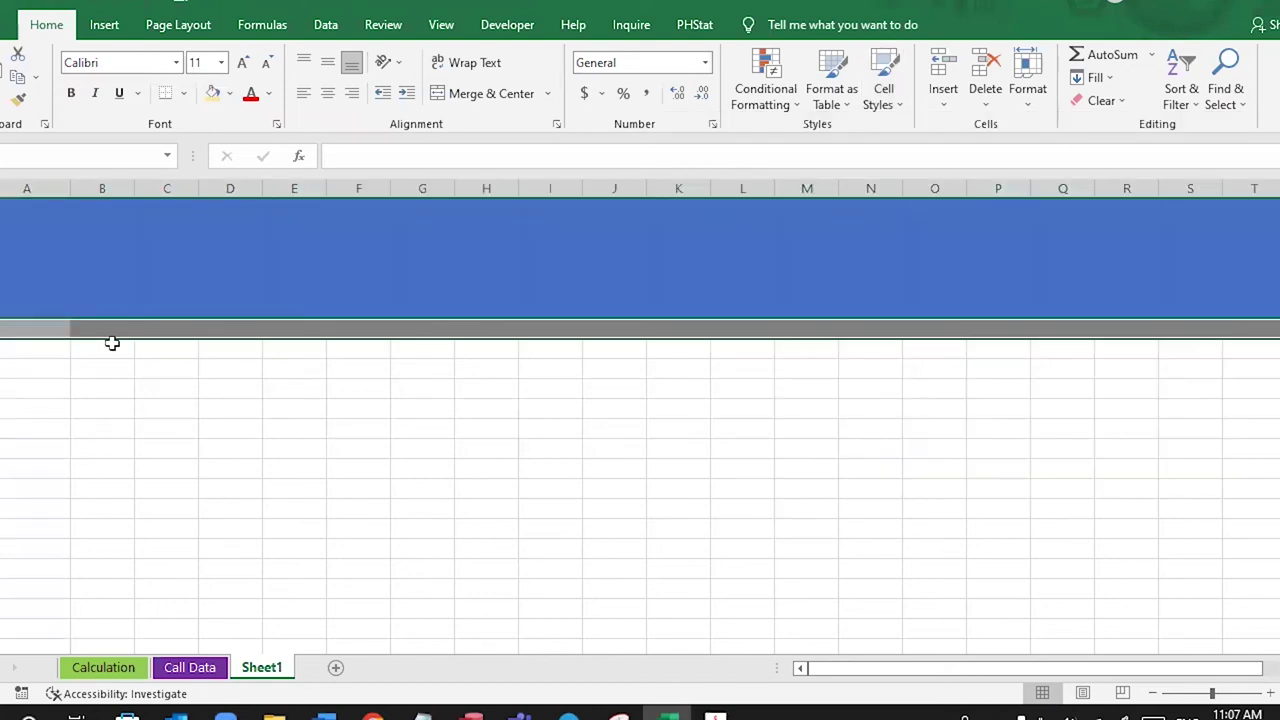
Step: Apply the Accent1 style to a 16-row block across columns A to I and make column J beside it a narrow Accent3 divider
left_click_drag(5, 339, 574, 643)
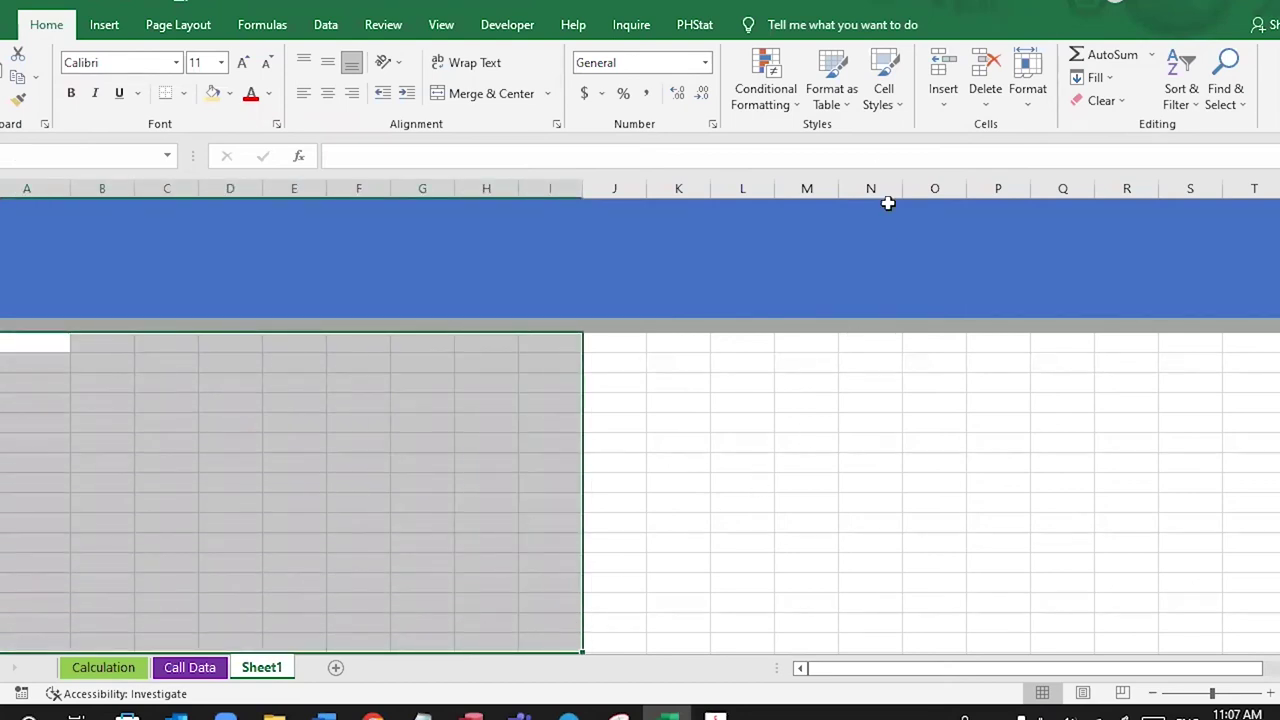
left_click(883, 96)
left_click(724, 413)
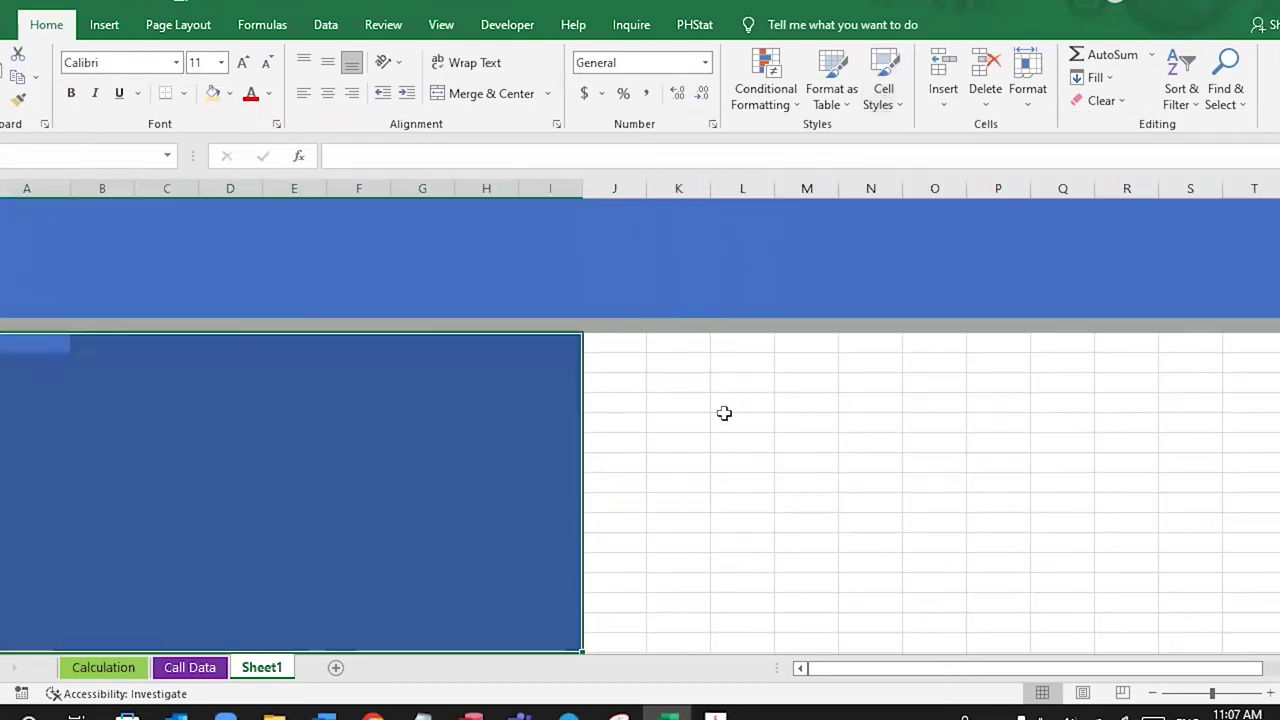
left_click_drag(626, 349, 634, 648)
left_click(893, 112)
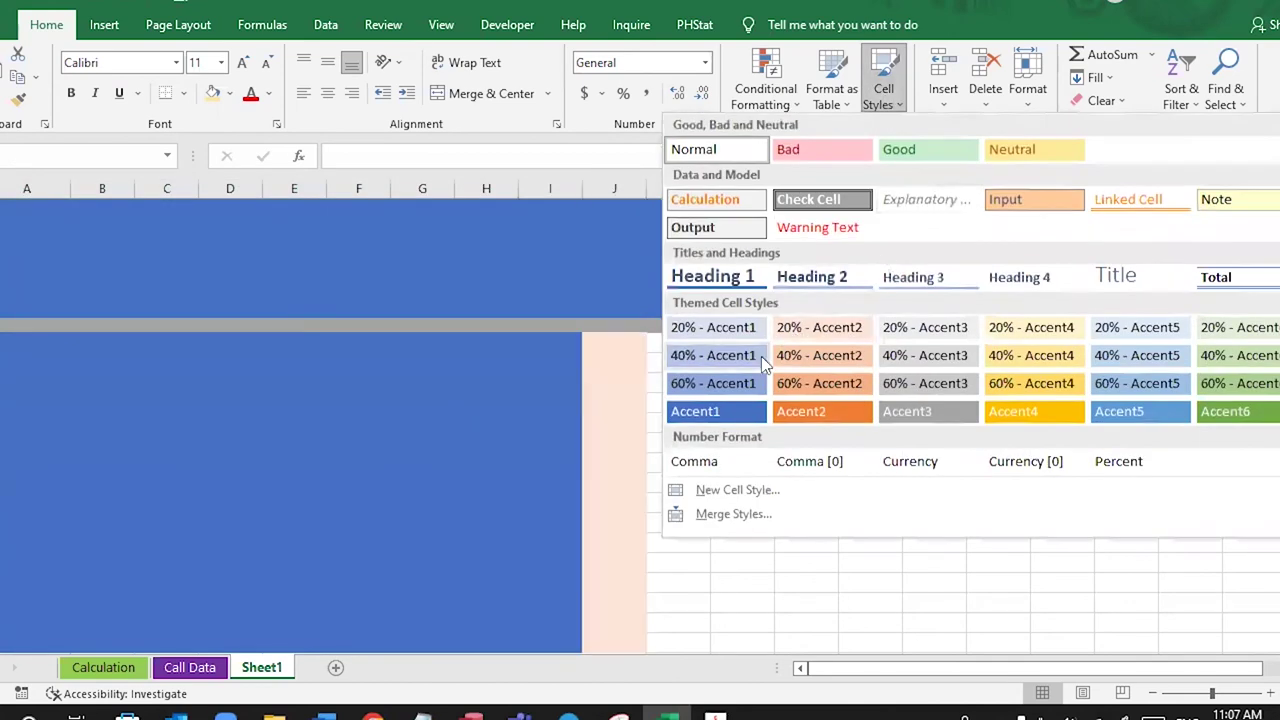
left_click(896, 414)
left_click_drag(659, 187, 608, 194)
Step: Apply the Accent1 style to the matching 16-row block across columns K to S and narrow the grey divider column J further
left_click(634, 349)
left_click_drag(634, 349, 1126, 641)
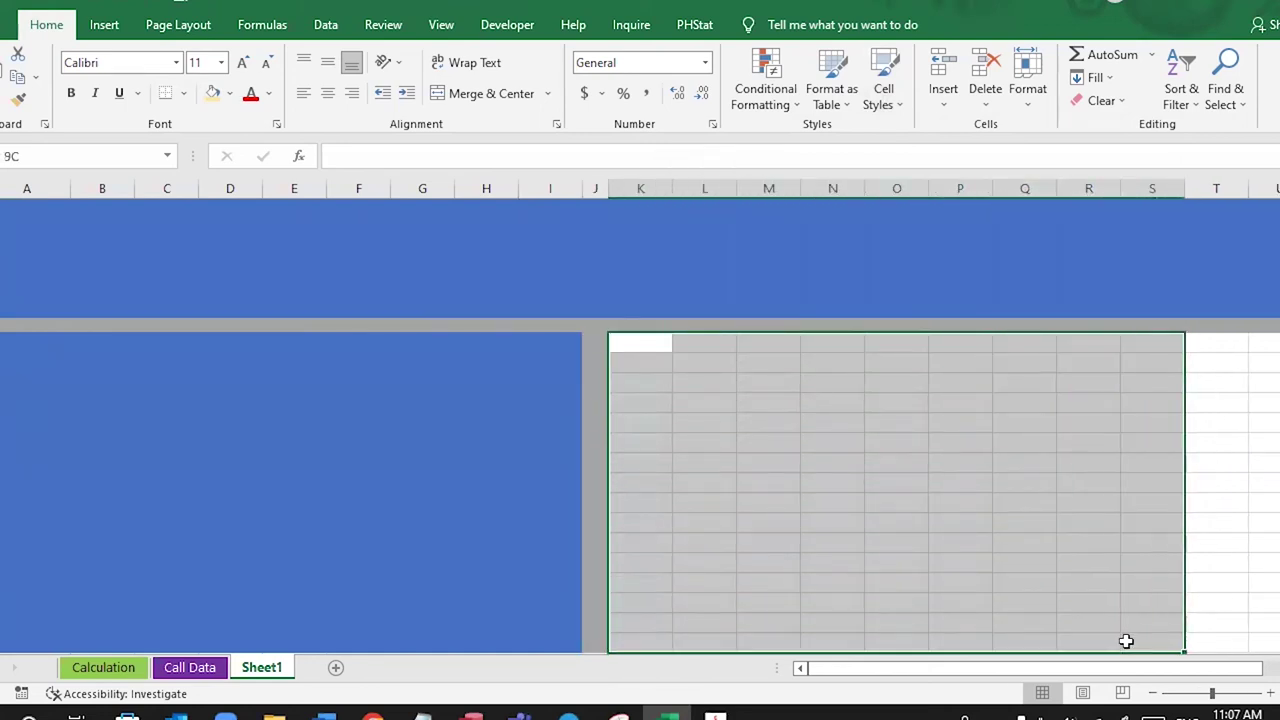
left_click(886, 98)
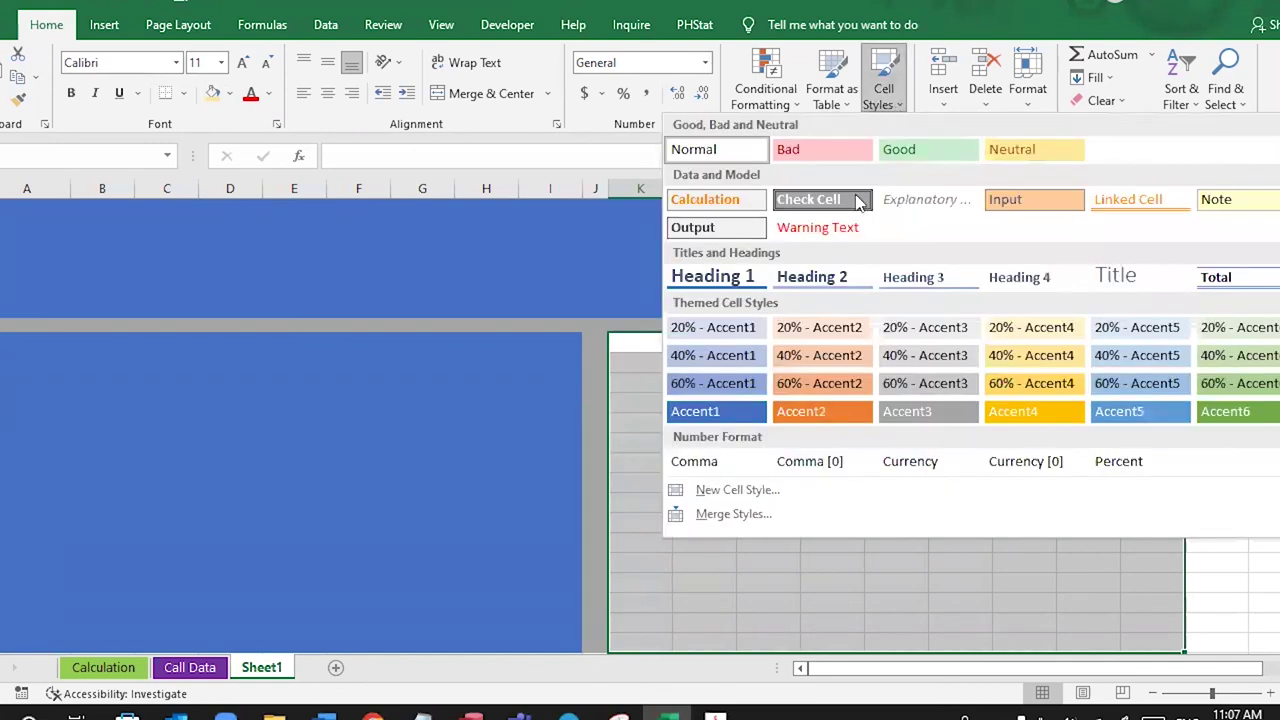
left_click(727, 418)
left_click_drag(597, 191, 591, 200)
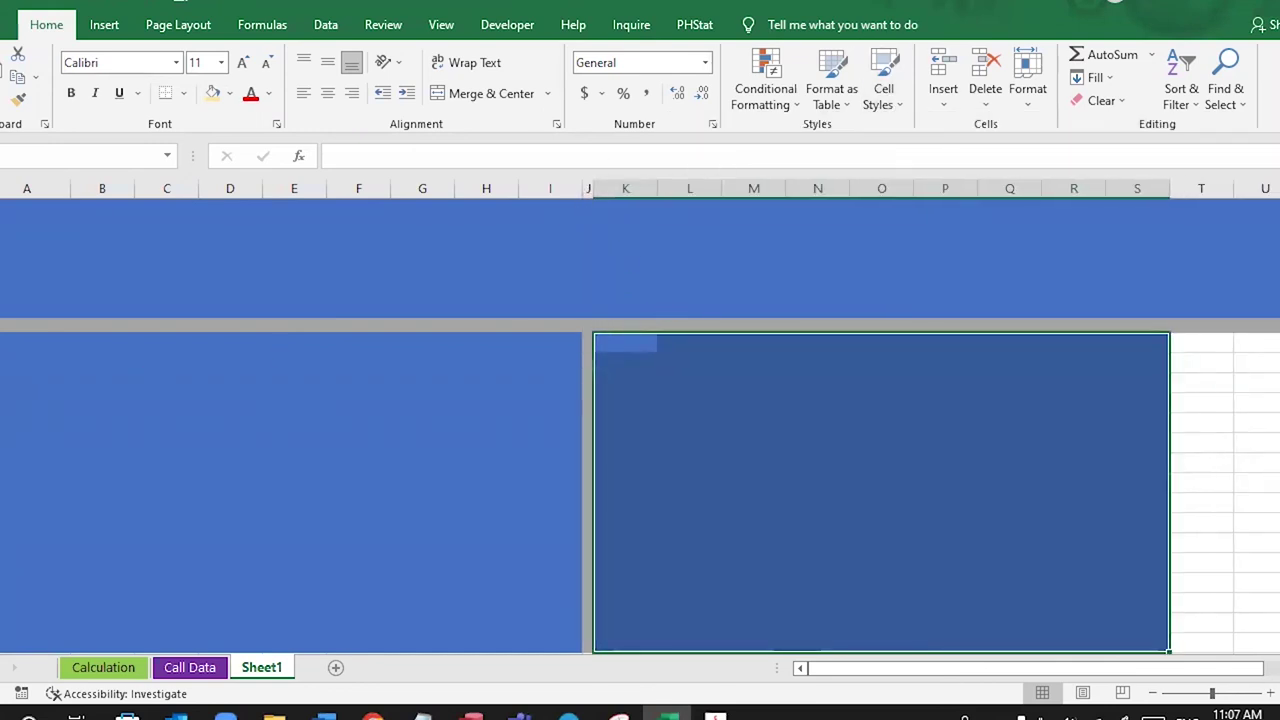
left_click(422, 460)
scroll(918, 396, "down", 2)
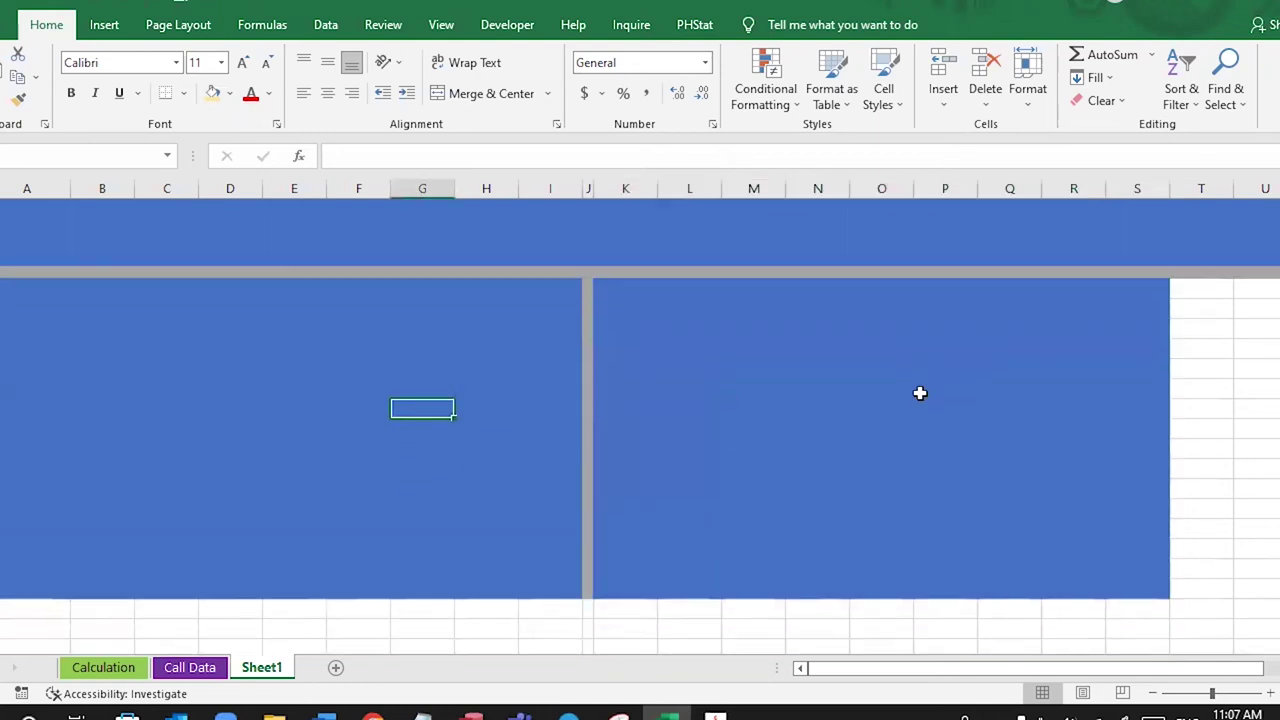
scroll(828, 435, "up", 2)
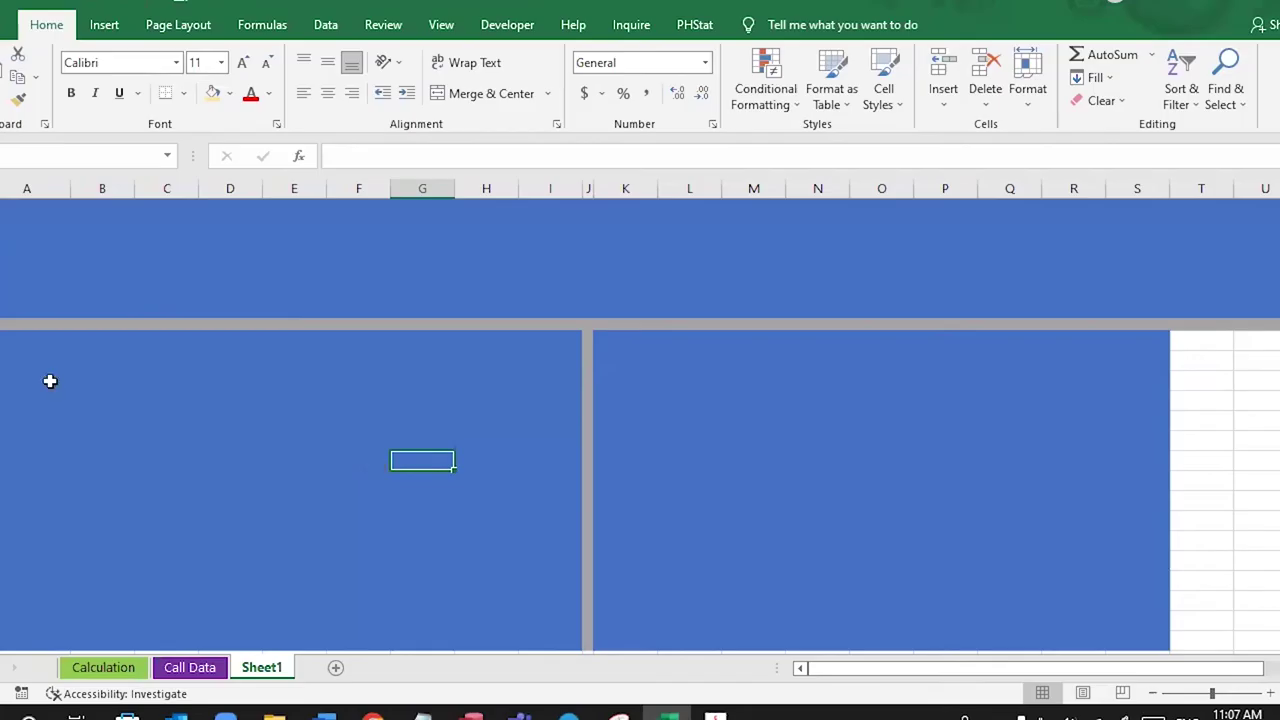
Step: Merge and center the cells in columns A and B just below the grey row, and enter the label Call/Month
left_click_drag(9, 348, 123, 348)
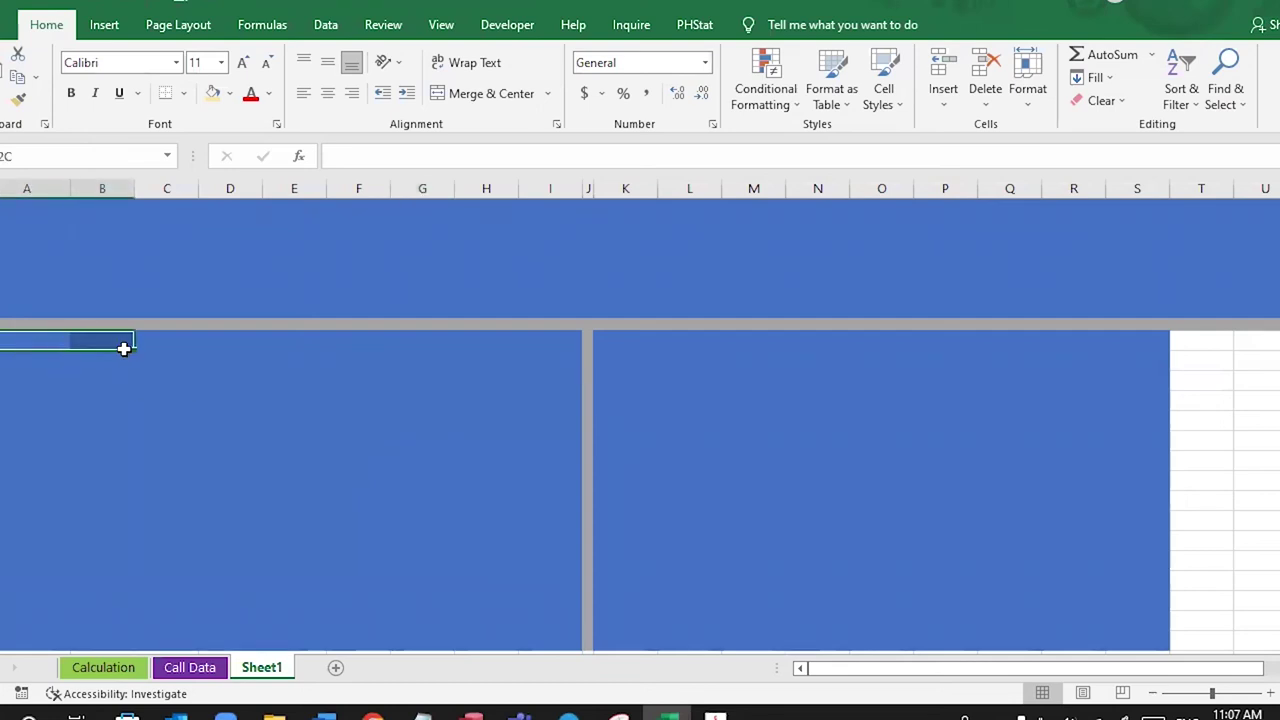
left_click(487, 106)
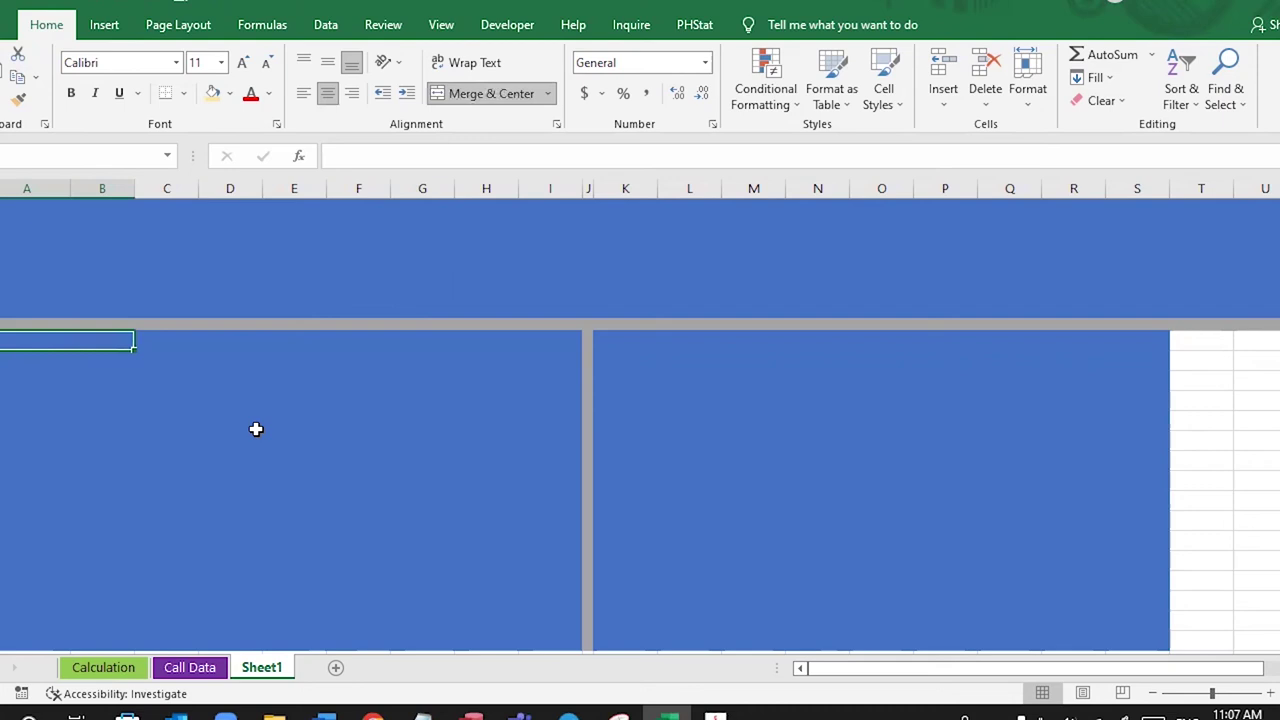
type("Call/")
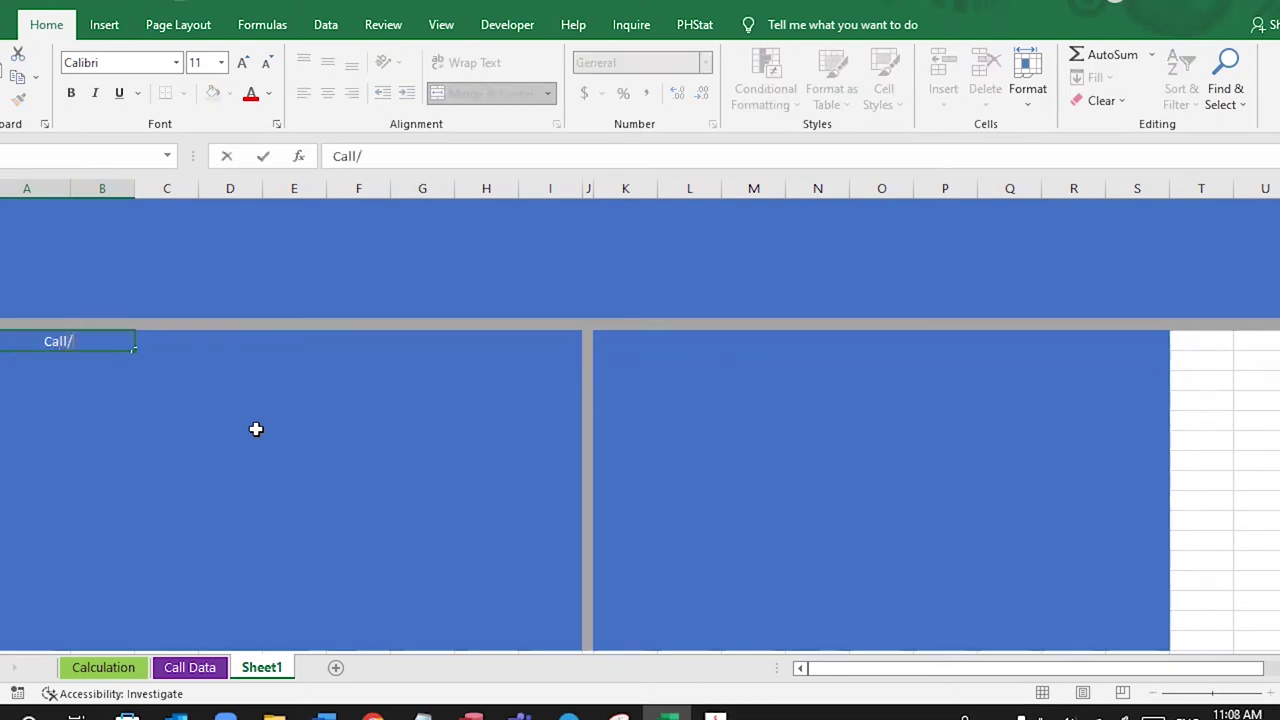
type("Month")
key("Return")
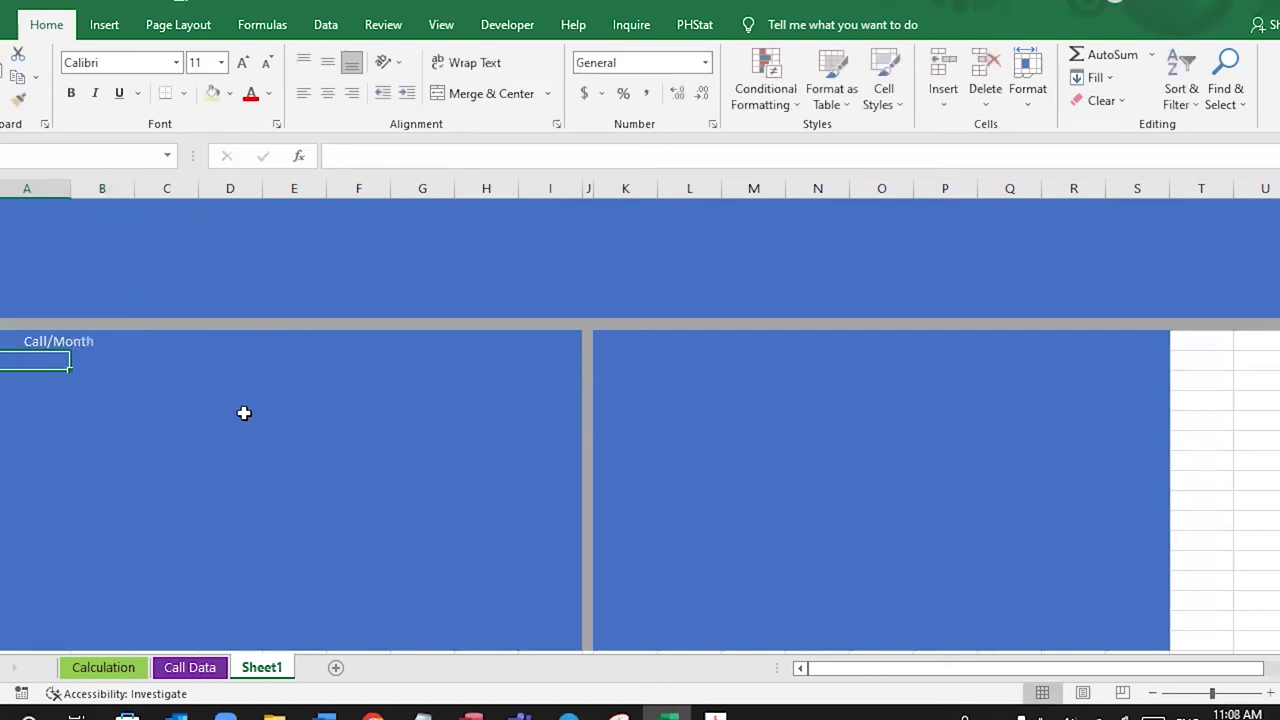
Step: Insert a rectangle with rounded diagonal corners, about 1.52" wide by 0.71" high, below the Call/Month label
left_click(113, 33)
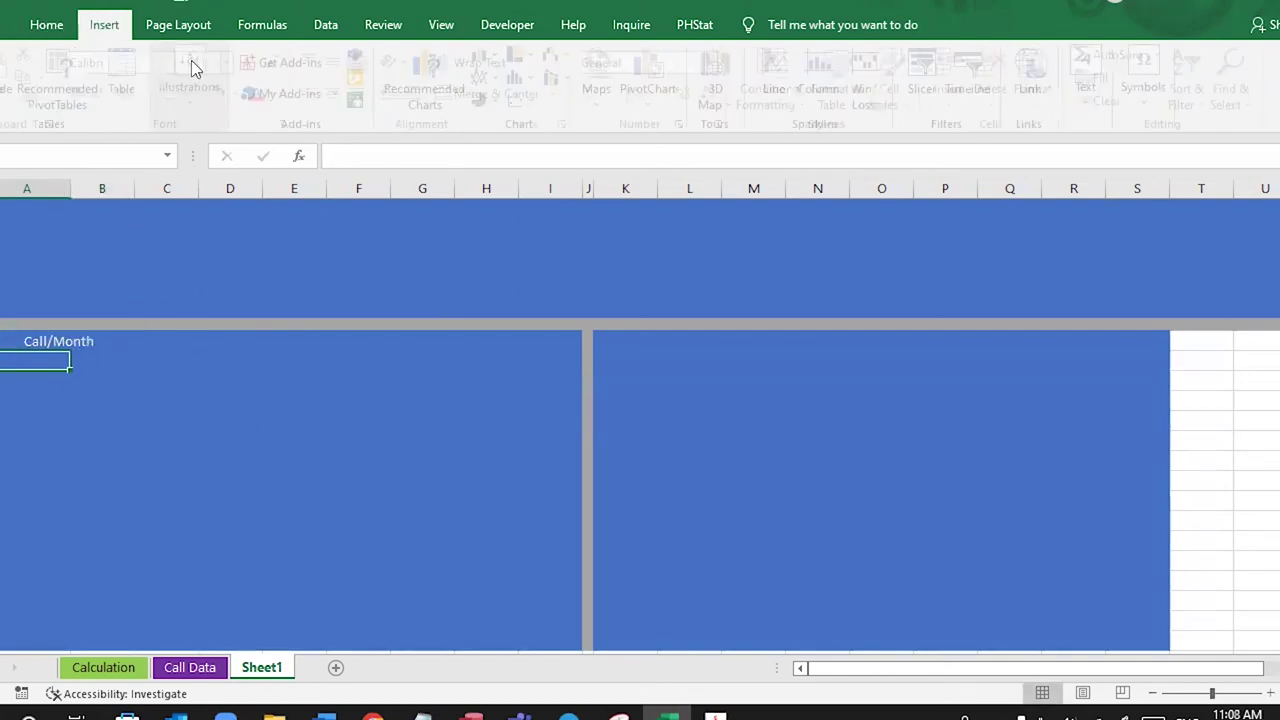
left_click(191, 100)
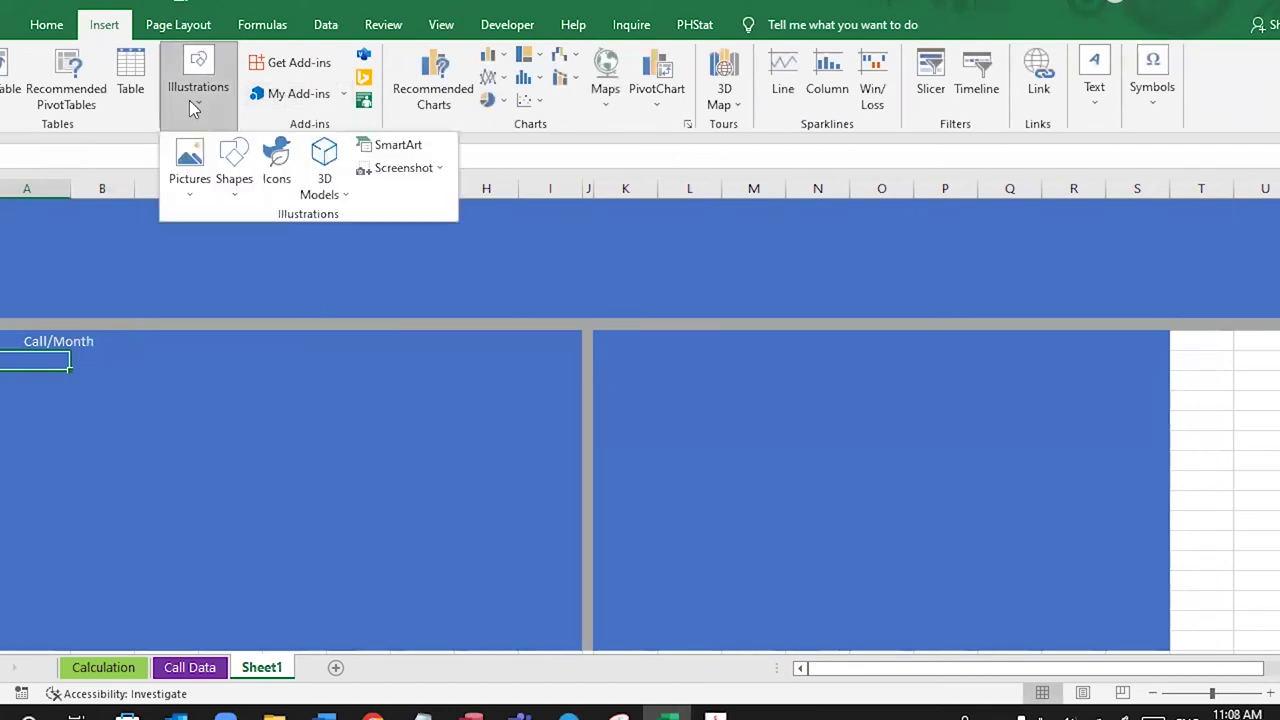
left_click(230, 180)
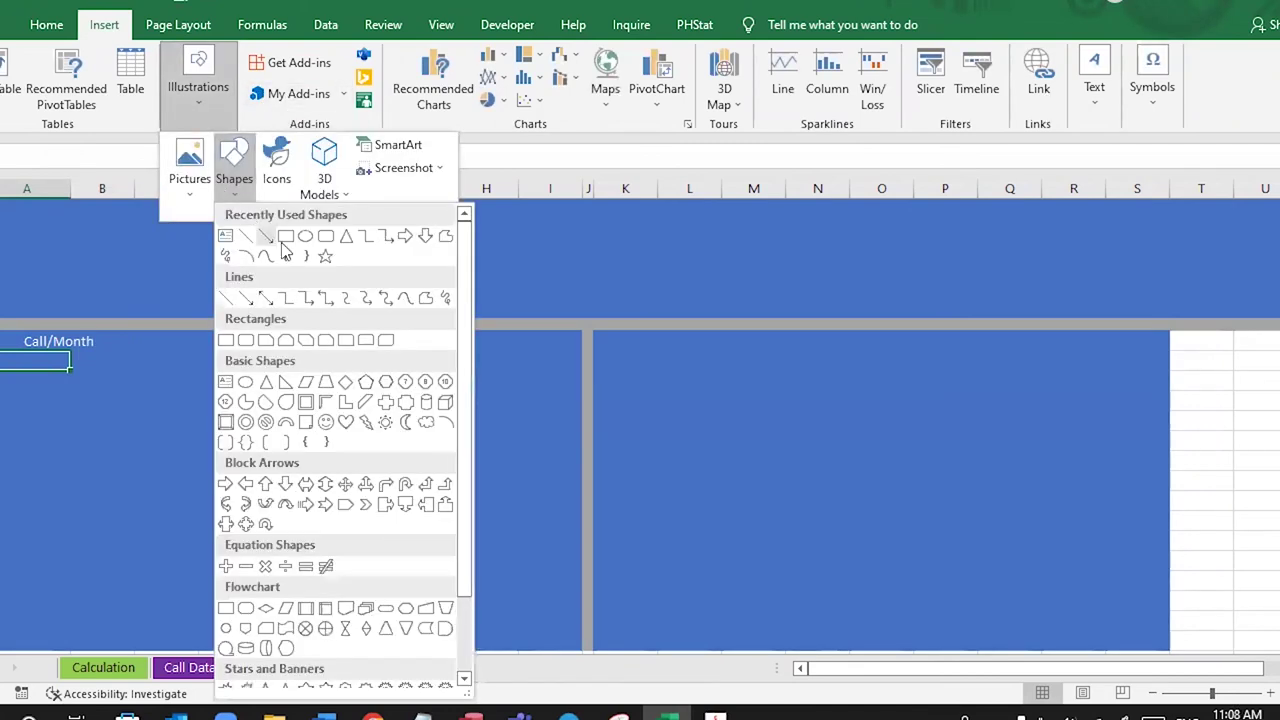
left_click(387, 340)
mouse_move(4, 376)
left_mouse_down()
mouse_move(137, 429)
mouse_move(146, 445)
left_mouse_up()
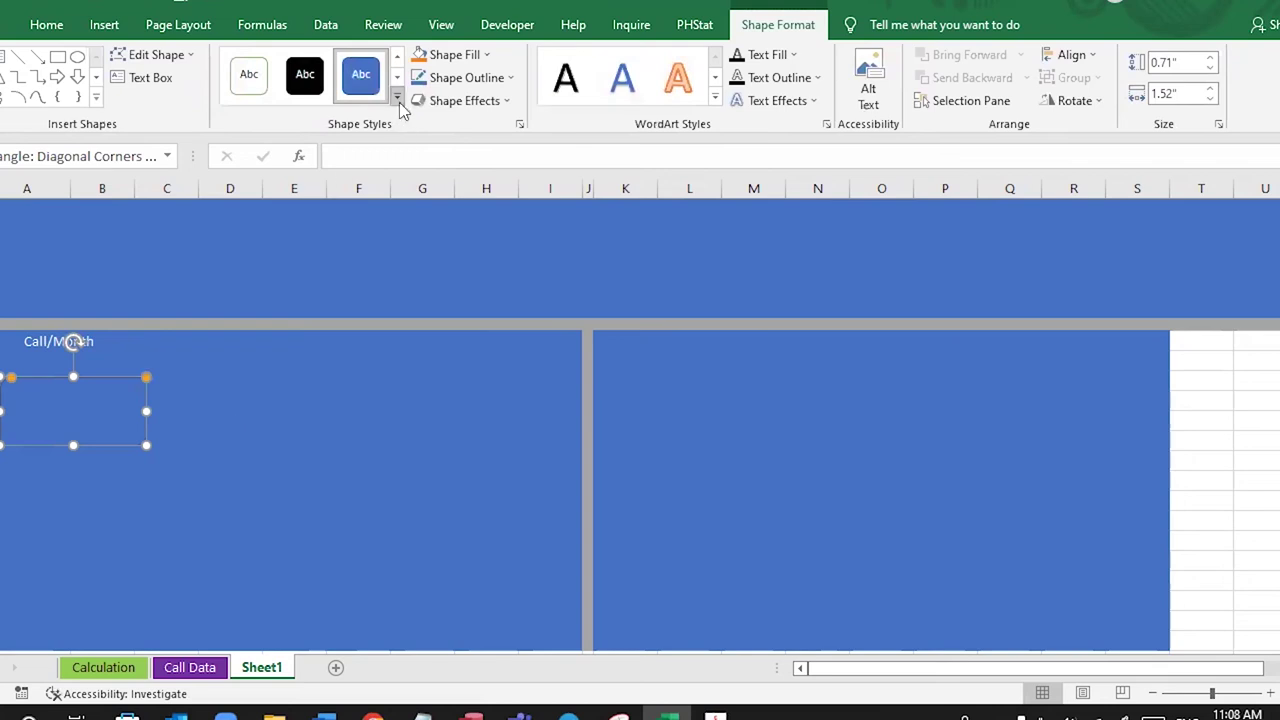
Step: Apply the orange theme shape style with a white outline to the Call/Month rectangle and leave the shape selected
left_click(397, 100)
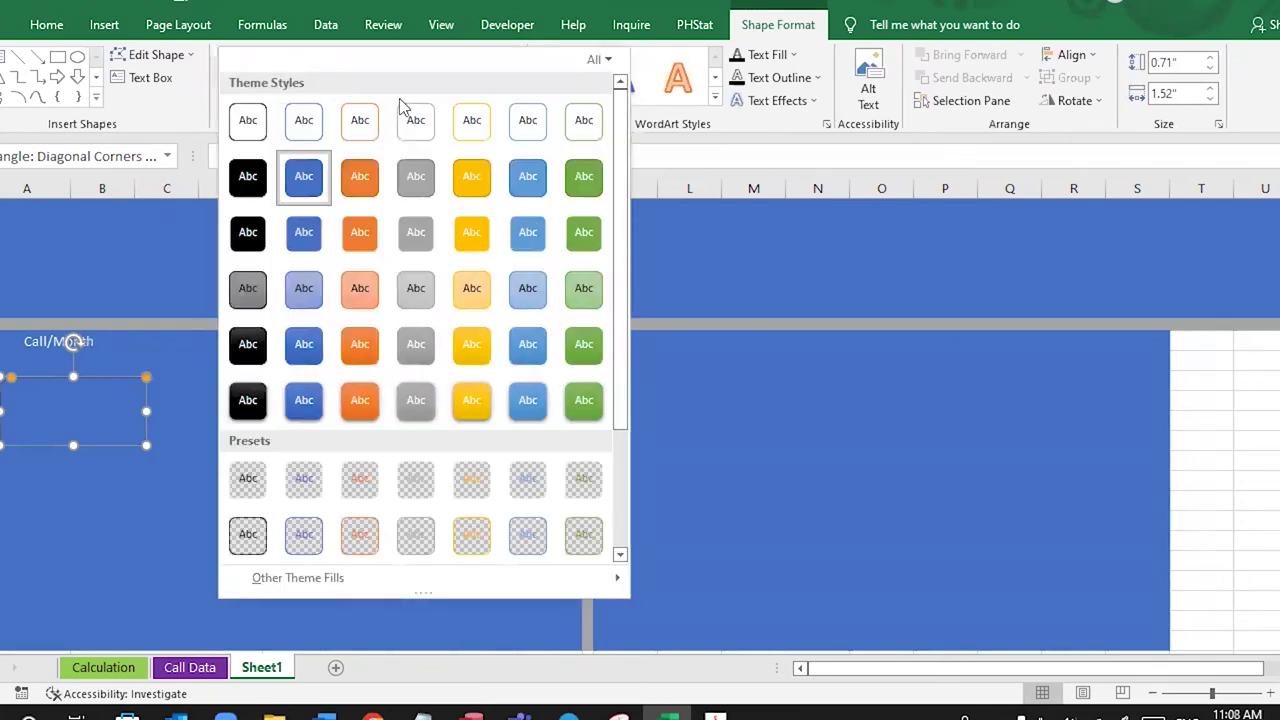
left_click(360, 240)
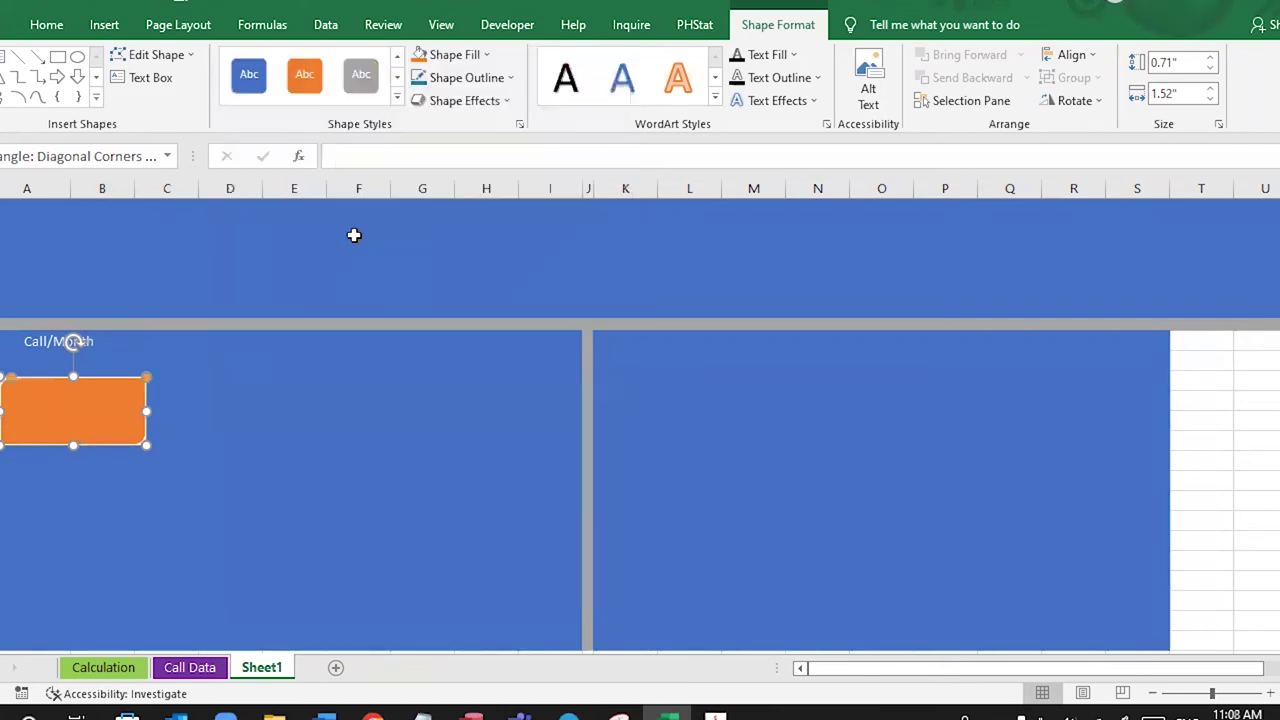
left_click(177, 426)
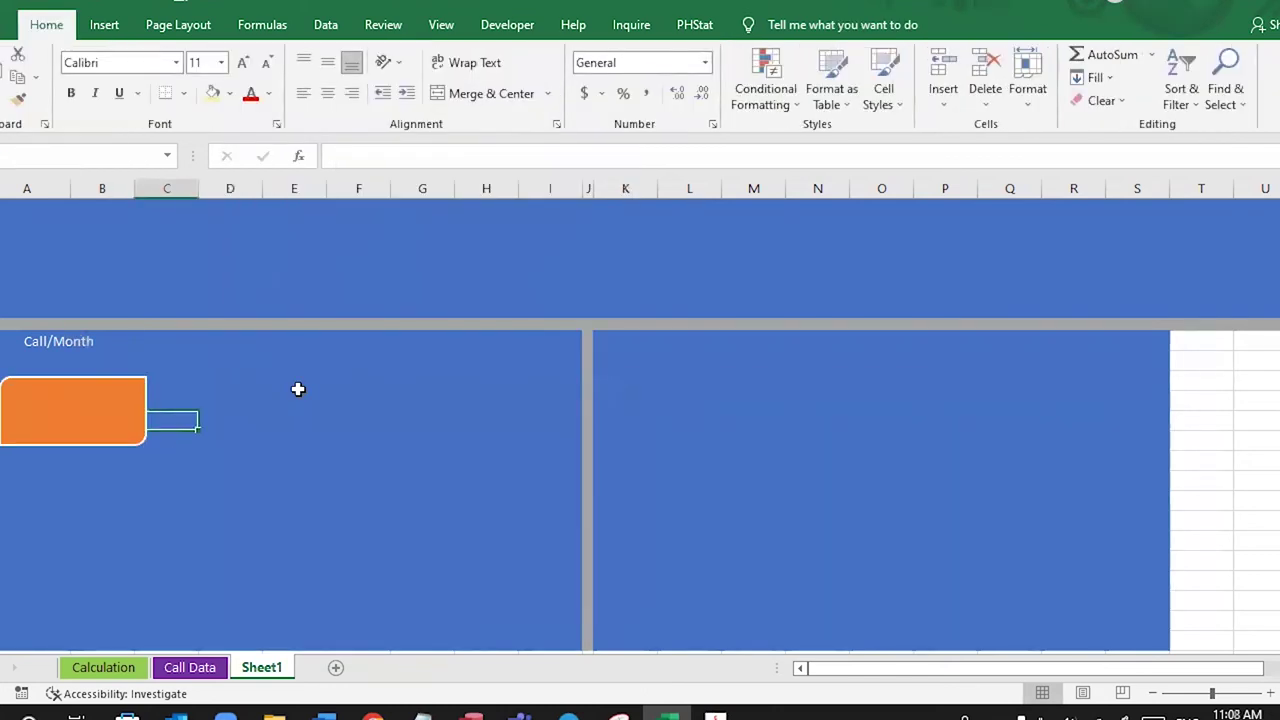
left_click(92, 411)
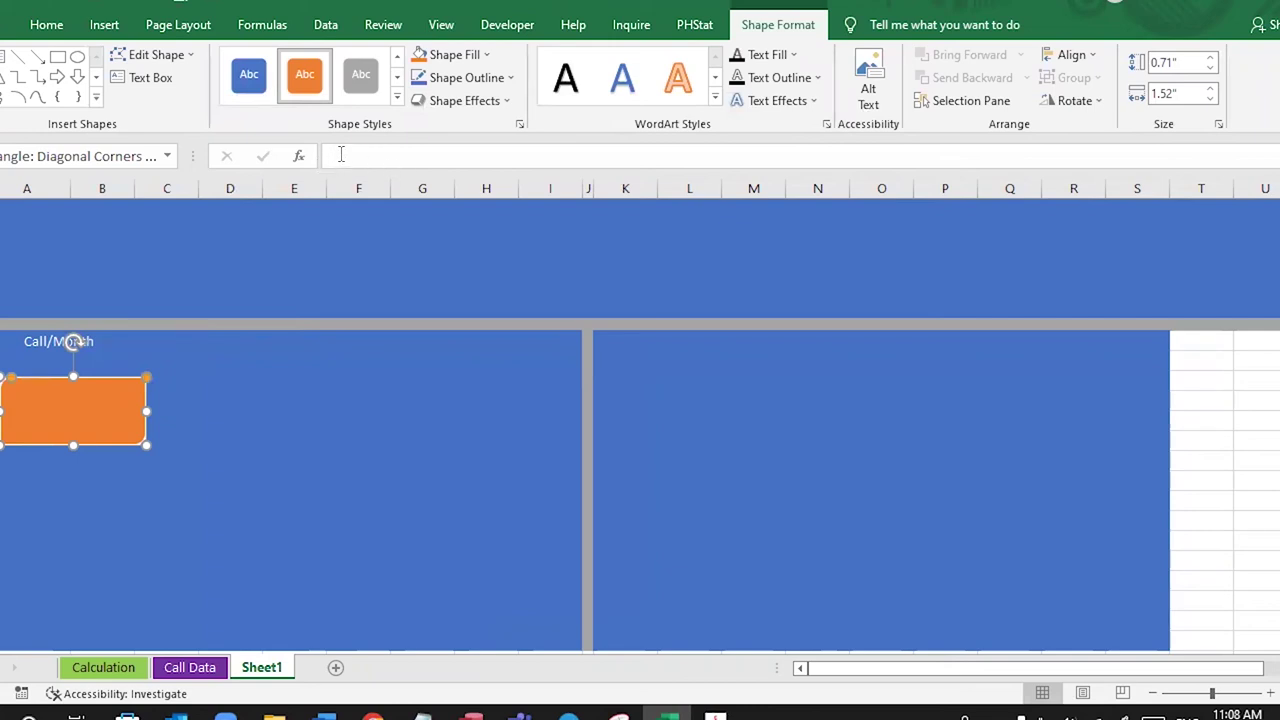
Step: Link the orange Call/Month shape to the average monthly calls value in cell B14 of the Calculation sheet, then deselect the shape
left_click(341, 154)
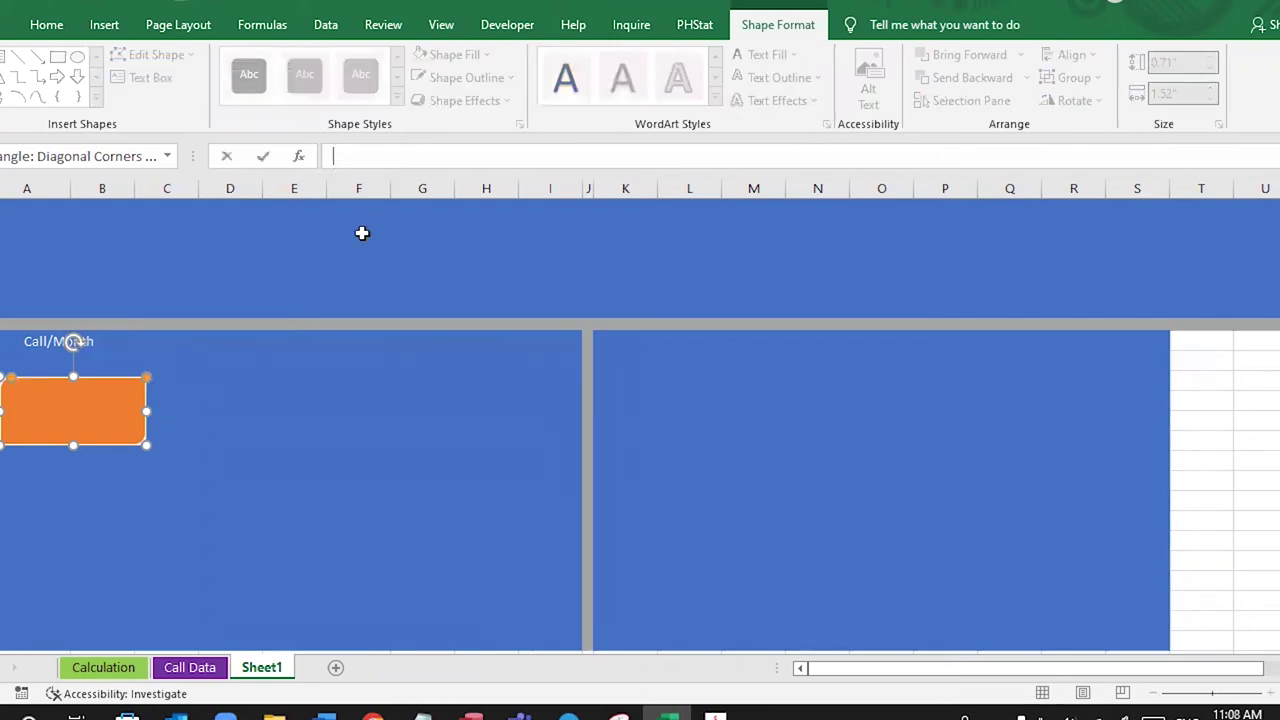
type("=")
left_click(105, 667)
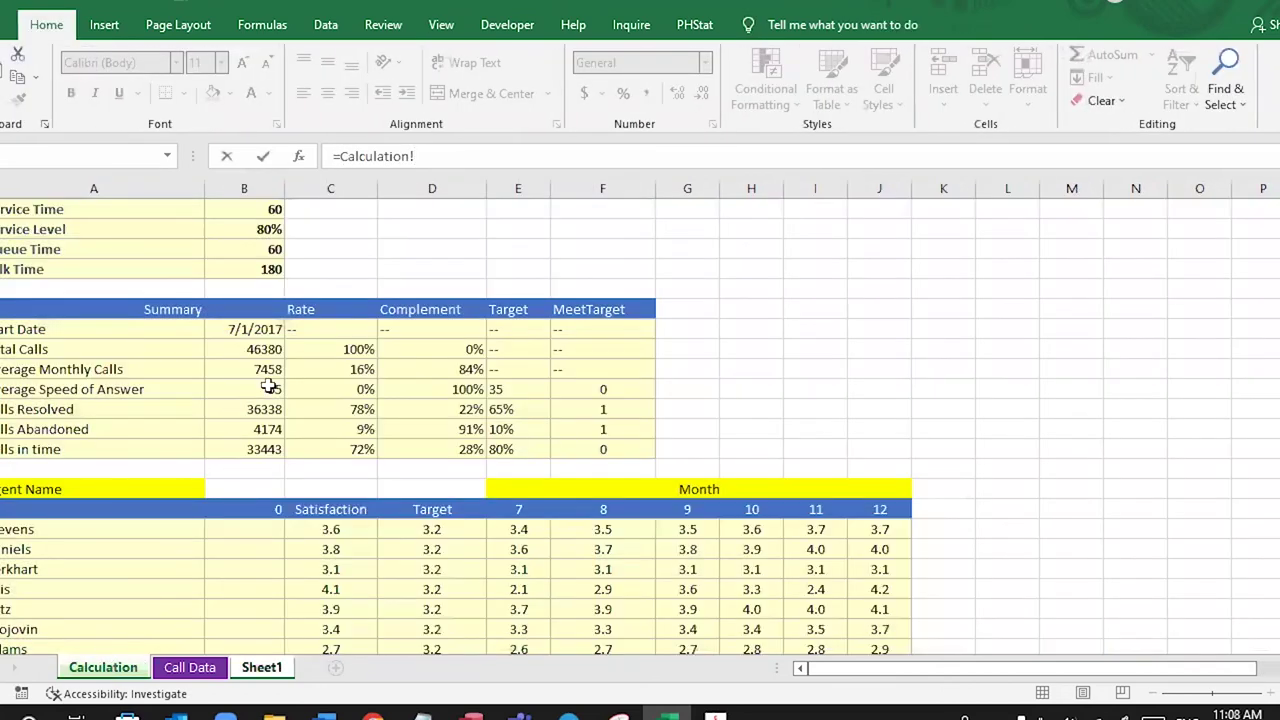
left_click(258, 372)
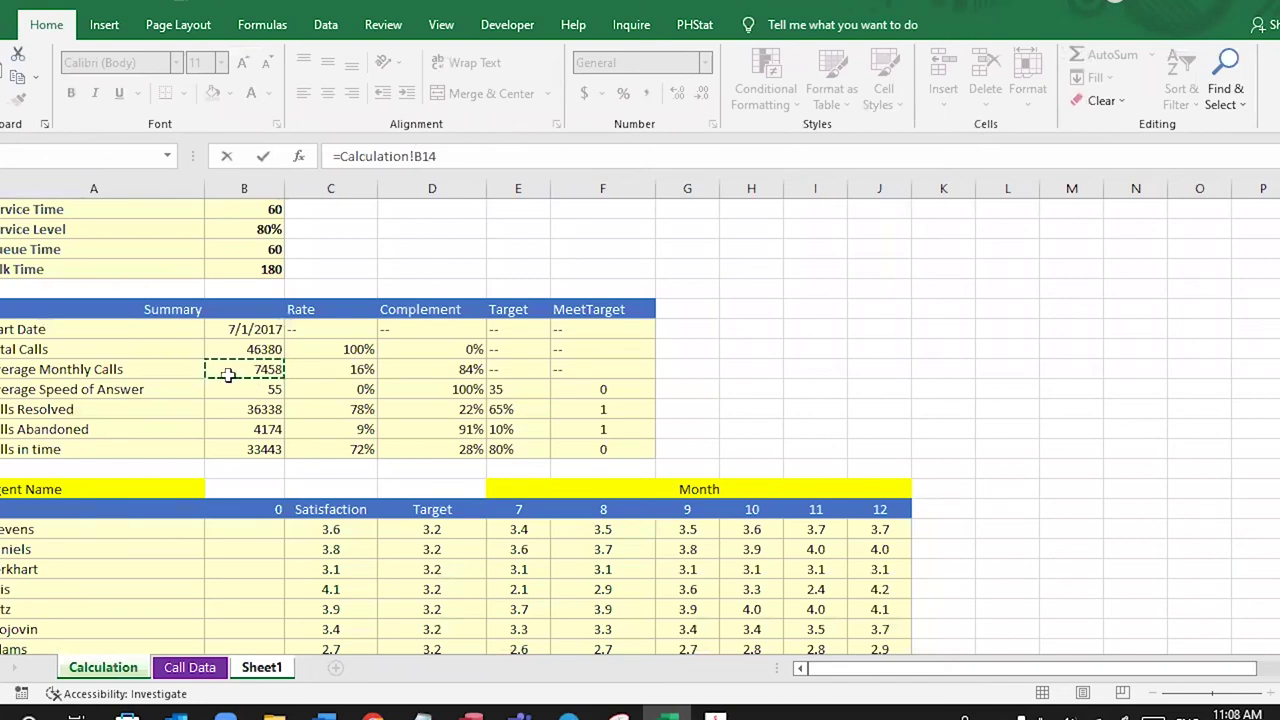
key("Return")
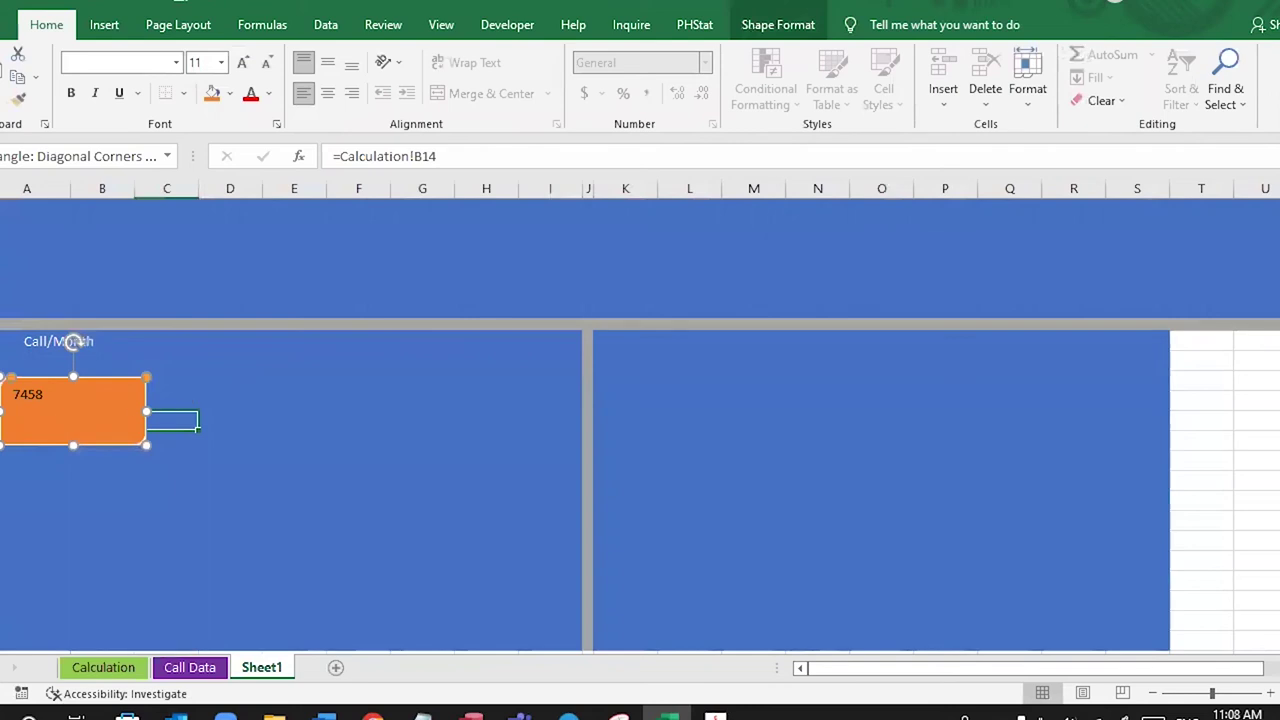
left_click(177, 400)
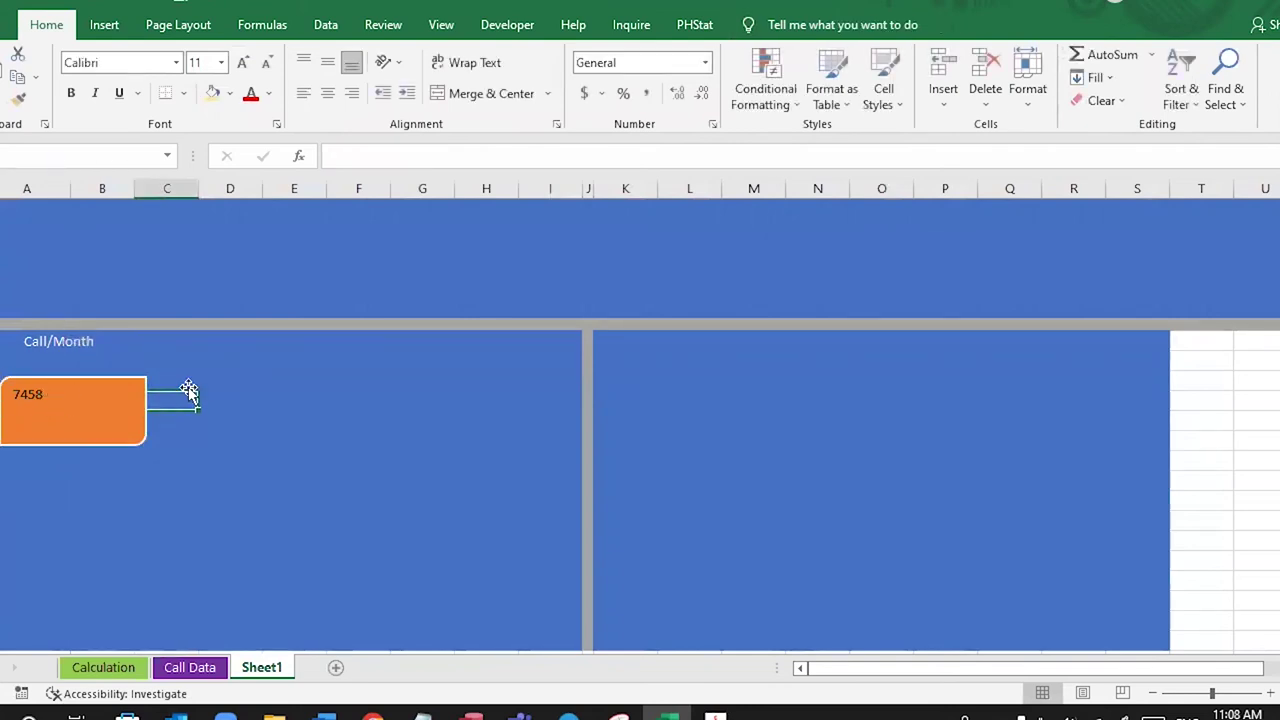
Step: Select the linked Call/Month card and shift it sideways toward columns B to D, keeping it just below the label's row
left_click(110, 394)
left_click(214, 414)
left_click(146, 404)
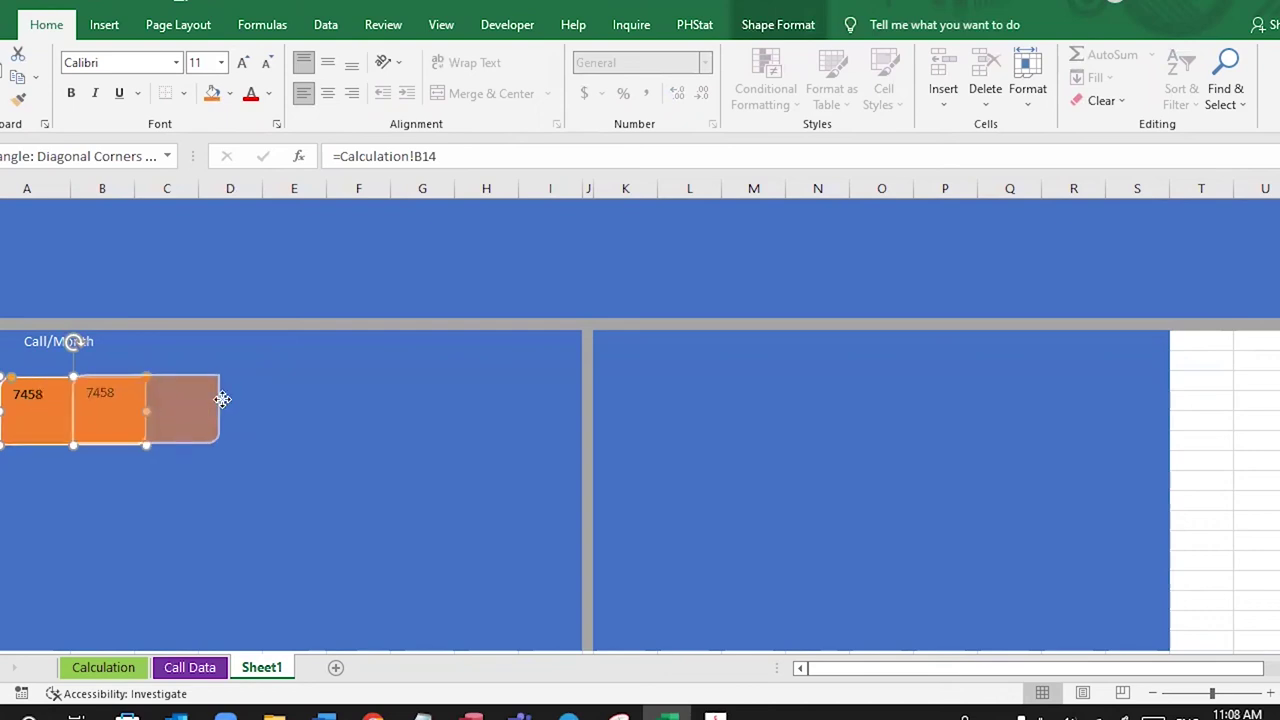